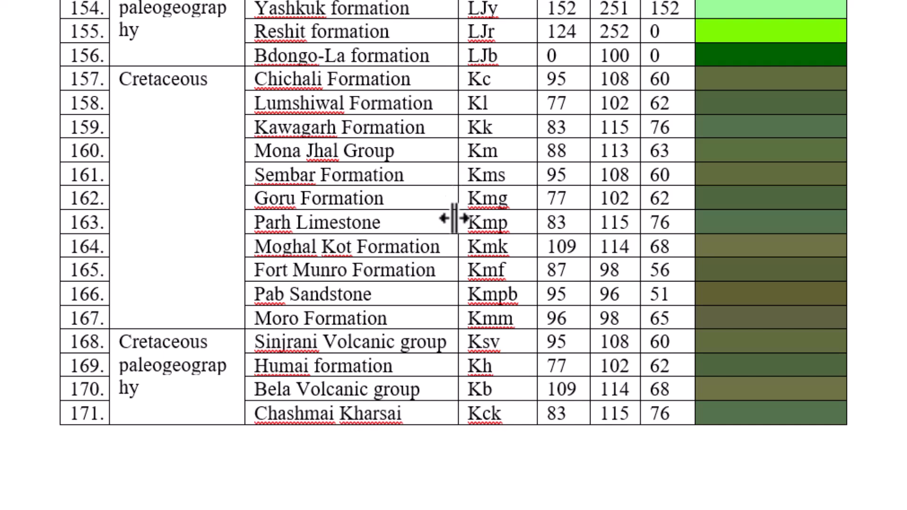
Step: Review the formation symbols and RGB colour codes in the table from the Jurassic rows through the Paleocene rows
scroll(447, 244, up, 5)
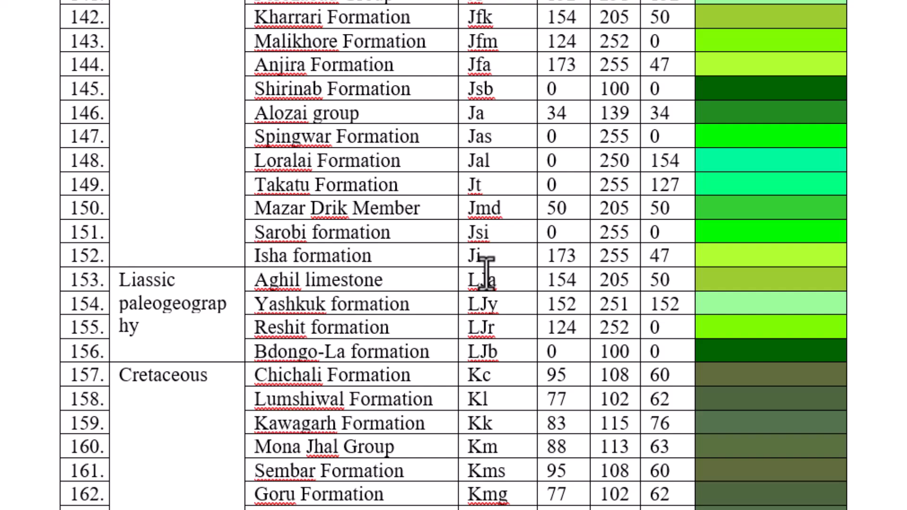
scroll(487, 272, down, 15)
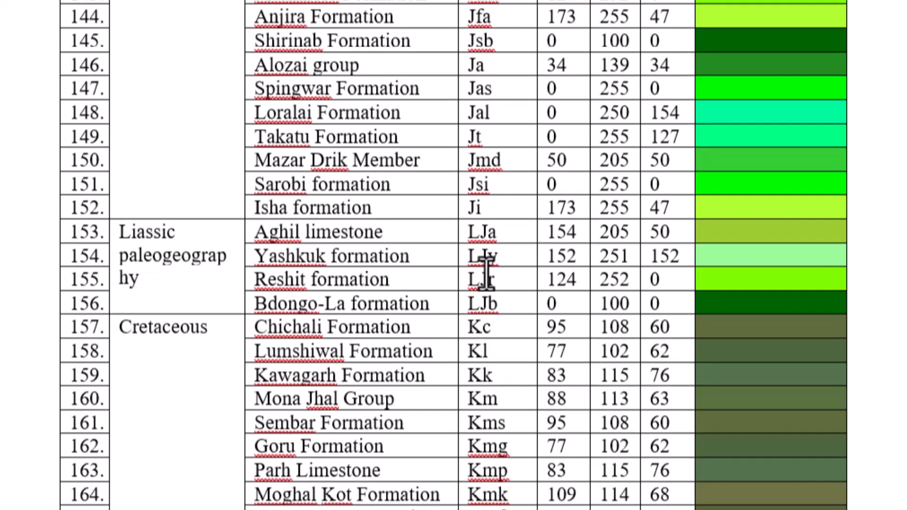
scroll(482, 271, down, 20)
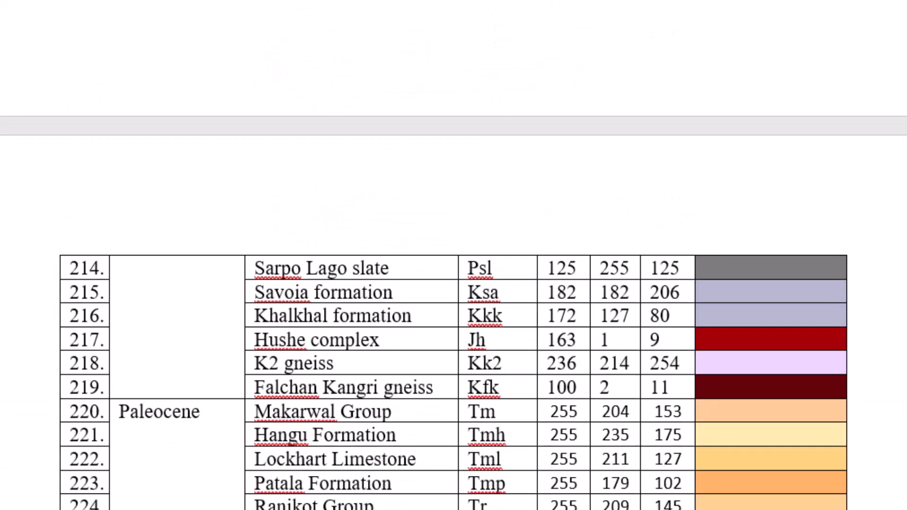
Step: Switch to the Geological_Map project in ArcGIS Pro and open the Anticline symbol of the Structures layer for formatting
mouse_move(366, 508)
click(385, 485)
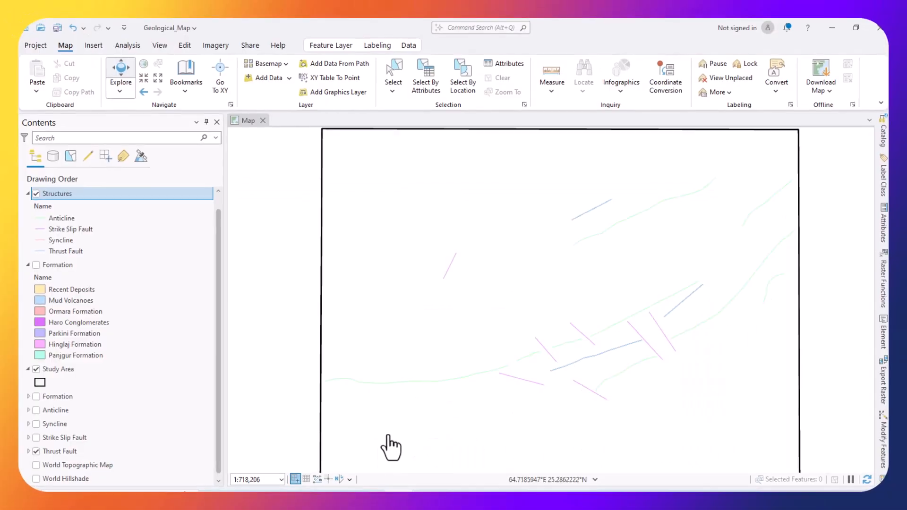
scroll(338, 266, down, 3)
scroll(387, 282, up, 3)
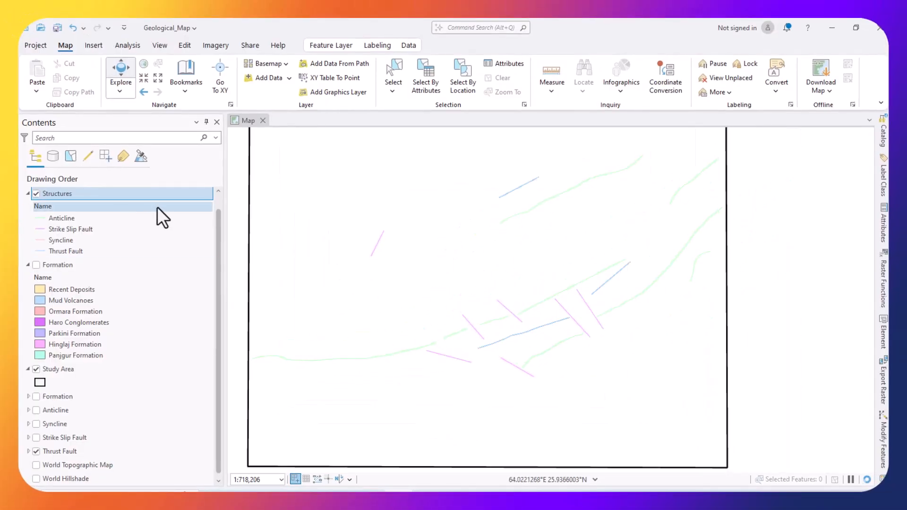
right_click(73, 194)
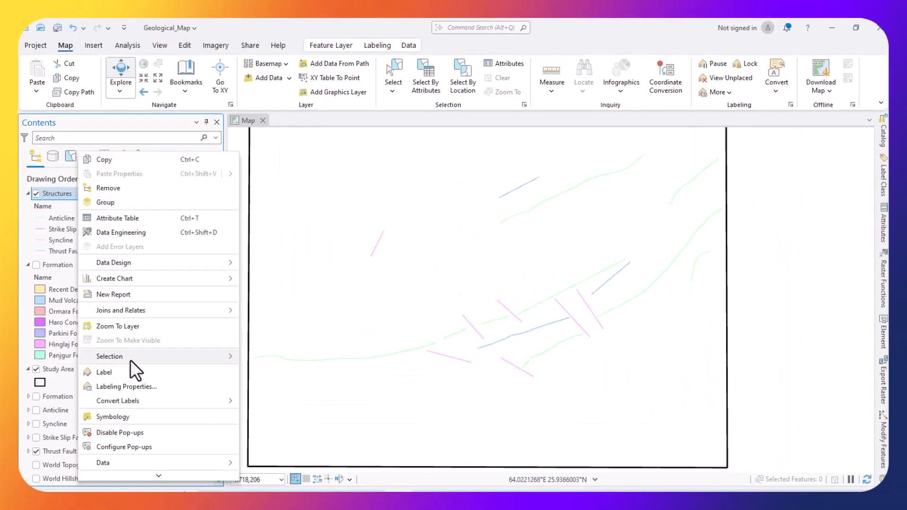
click(123, 416)
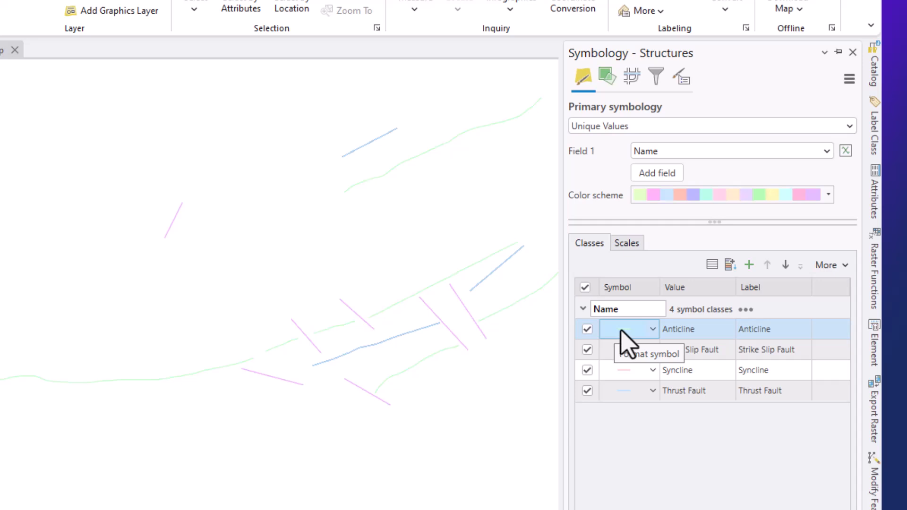
click(621, 331)
click(620, 331)
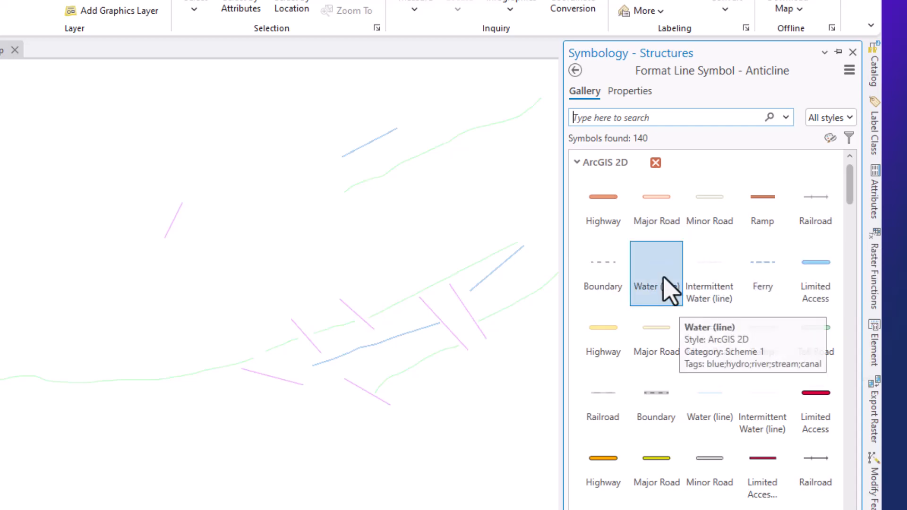
Step: Browse the line symbol gallery with All styles selected for a symbol suited to the Anticline class
scroll(670, 281, down, 5)
scroll(684, 288, up, 6)
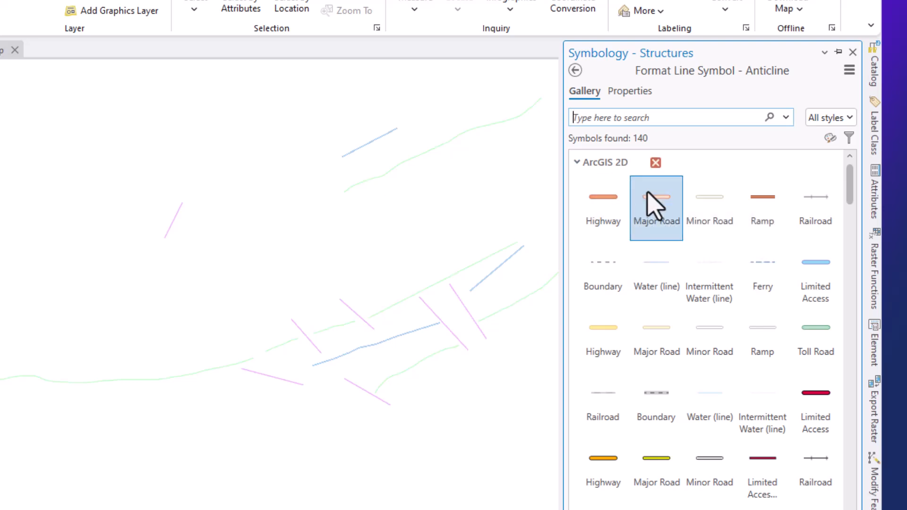
scroll(684, 348, down, 2)
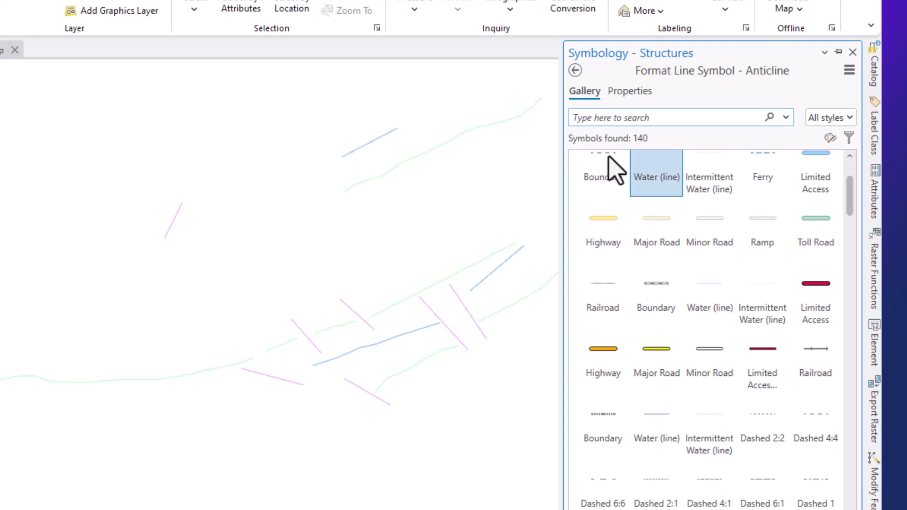
click(833, 119)
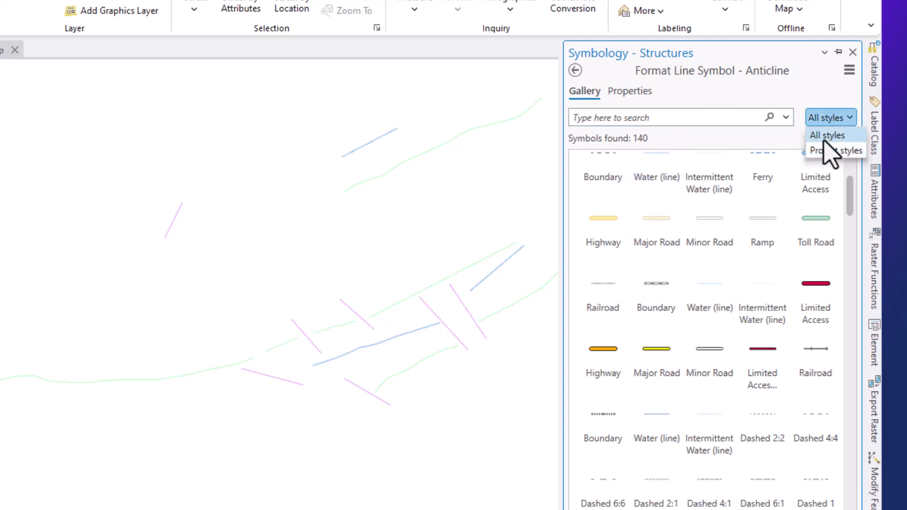
click(826, 137)
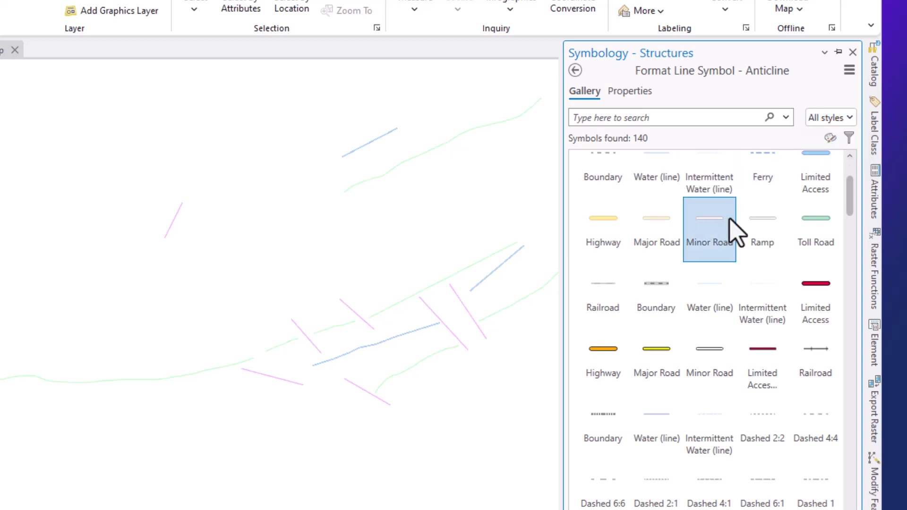
click(827, 120)
click(822, 136)
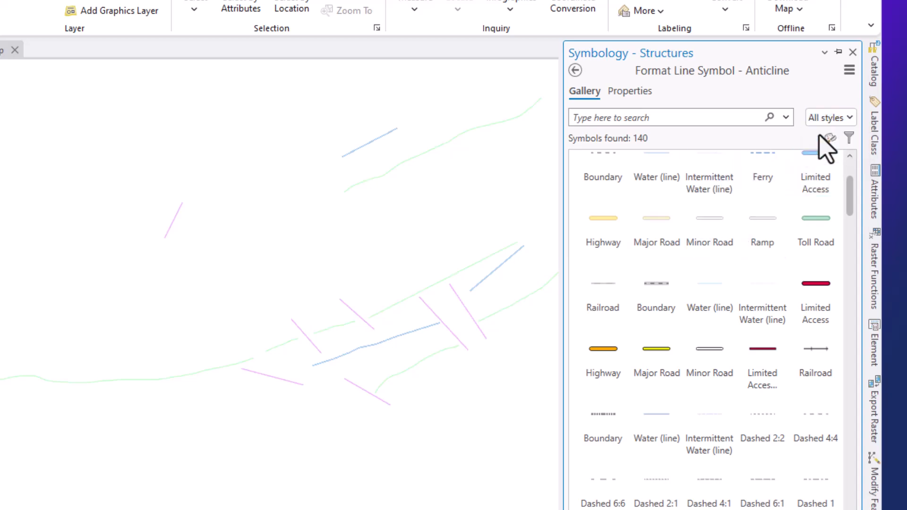
scroll(660, 351, down, 5)
scroll(660, 352, down, 6)
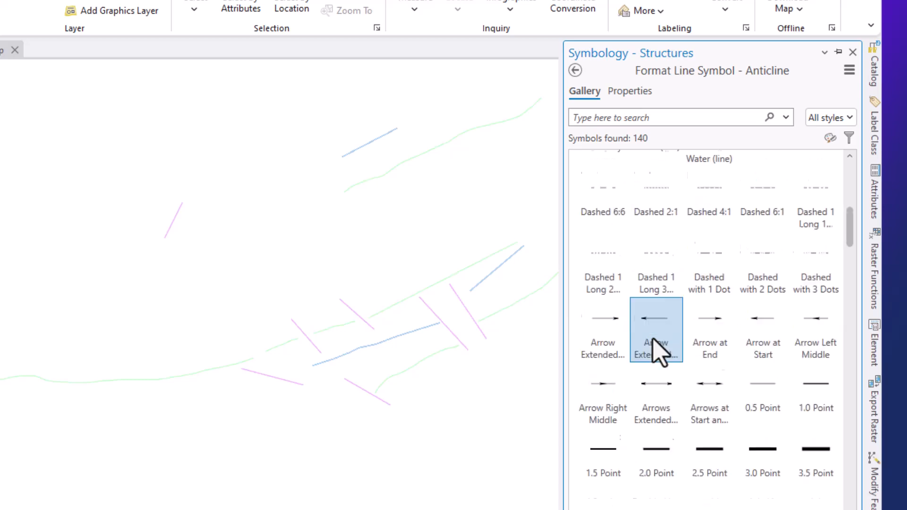
scroll(660, 352, down, 12)
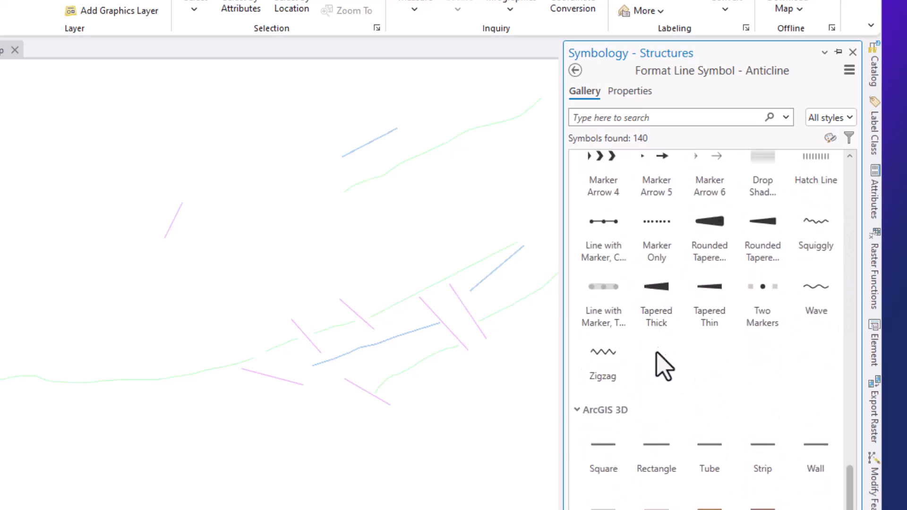
scroll(672, 385, up, 8)
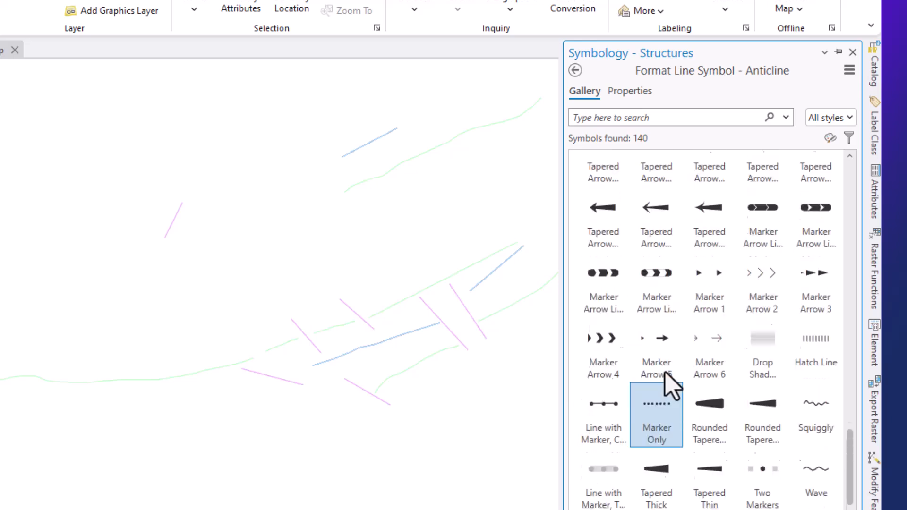
scroll(672, 385, up, 15)
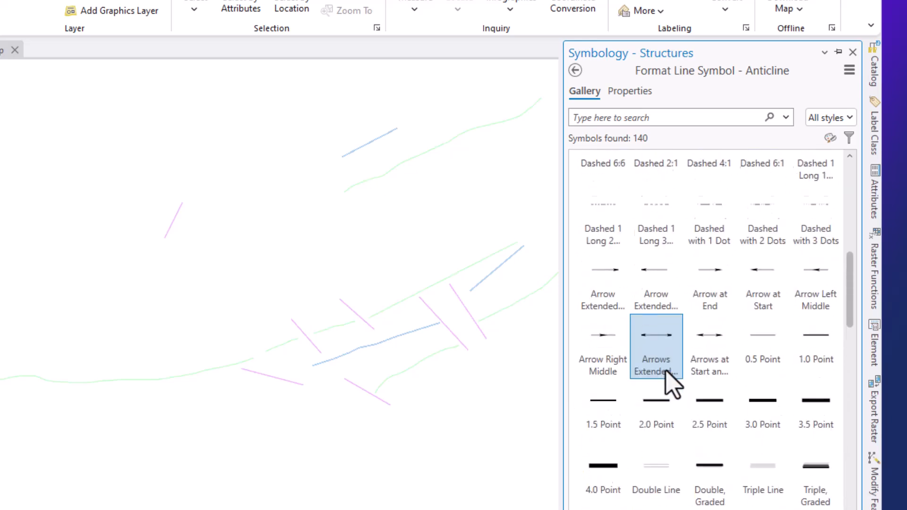
scroll(672, 385, up, 1)
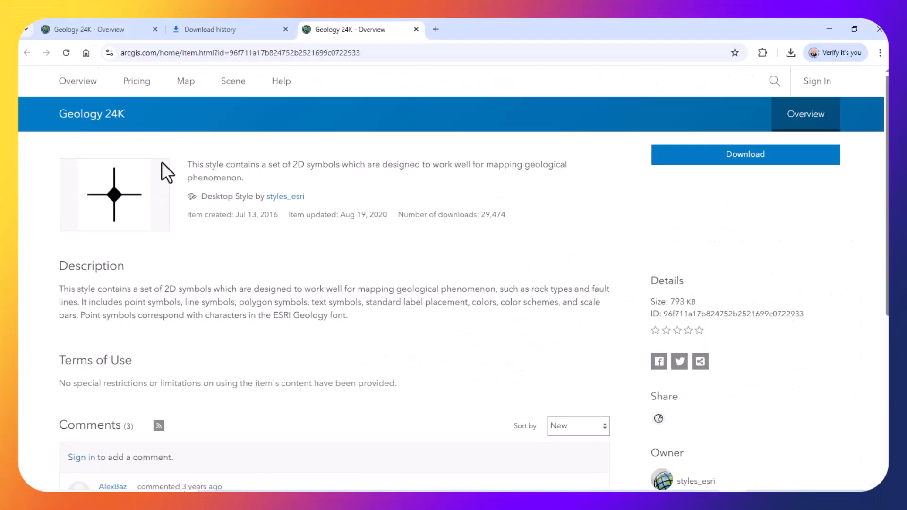
Step: Open google.com in a new browser tab
click(435, 30)
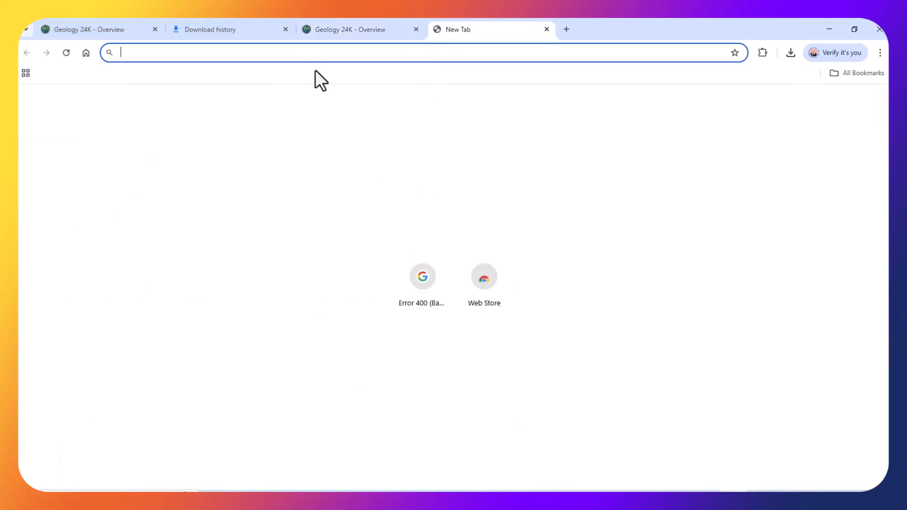
text(google.com)
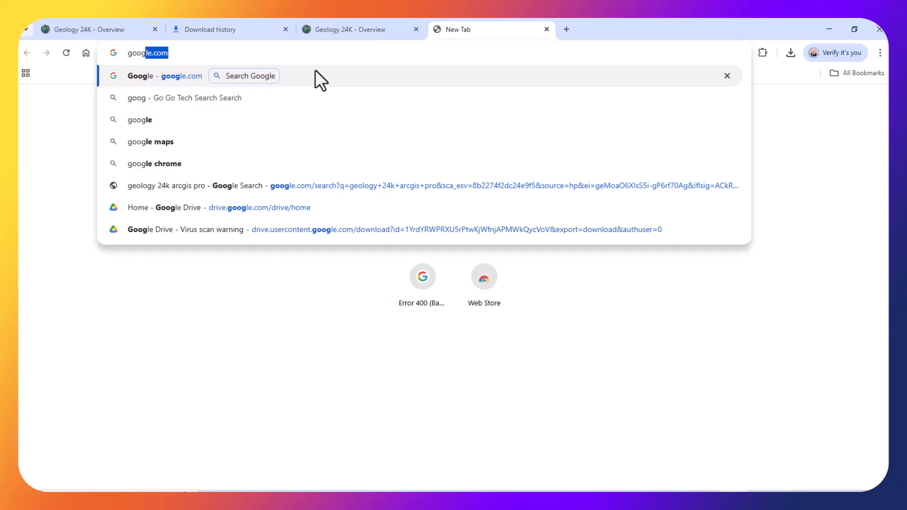
key(Return)
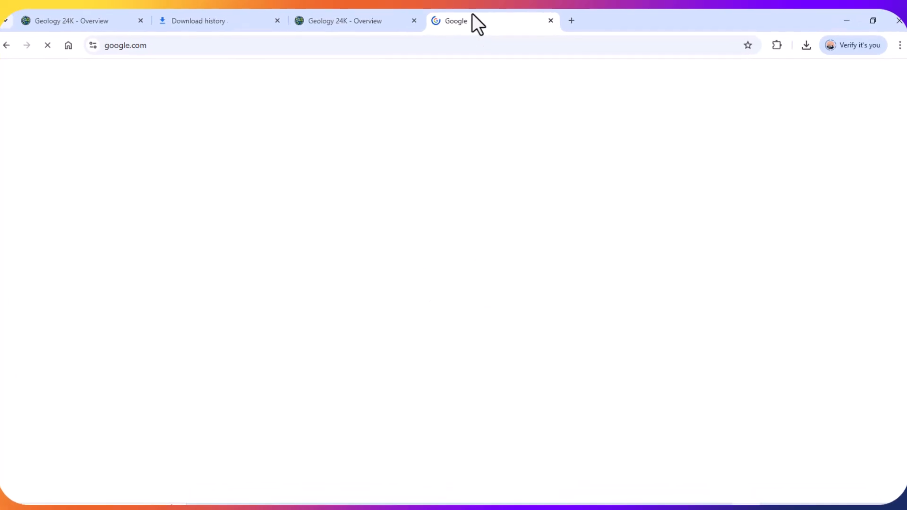
Step: Search Google for "geology 24k arcgis pro" and open the ArcGIS Online result Geology 24K - Overview
click(399, 241)
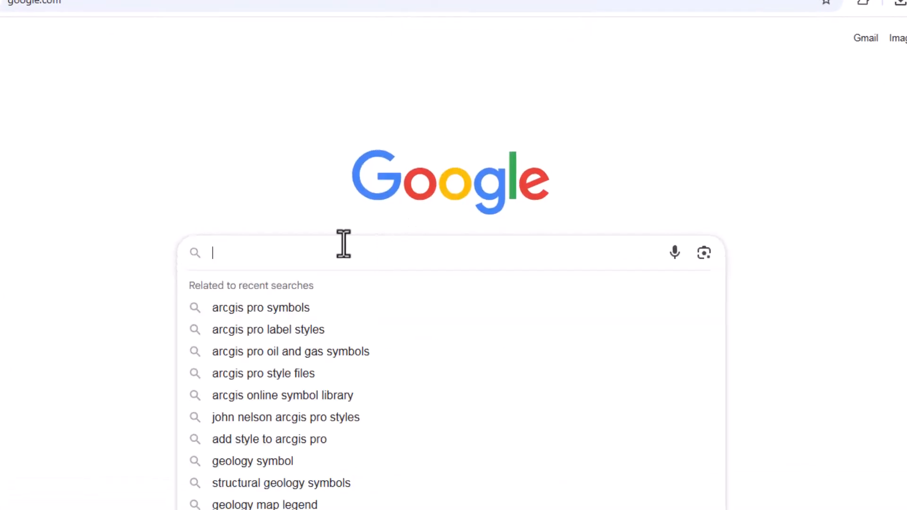
text(a)
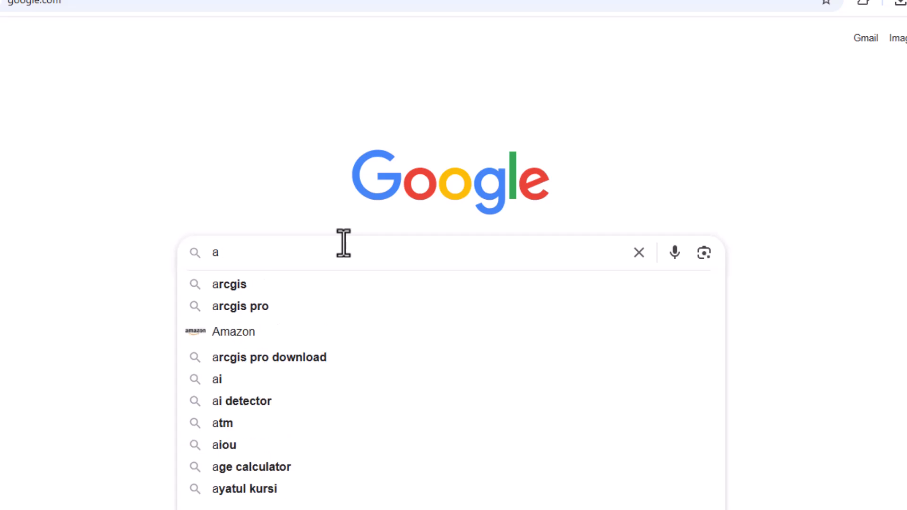
key(BackSpace)
text(geology)
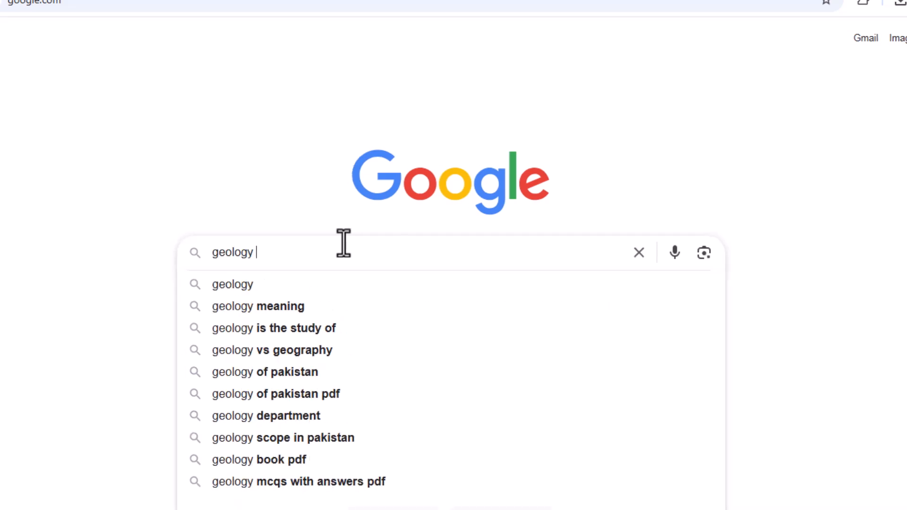
key(BackSpace)
text(2)
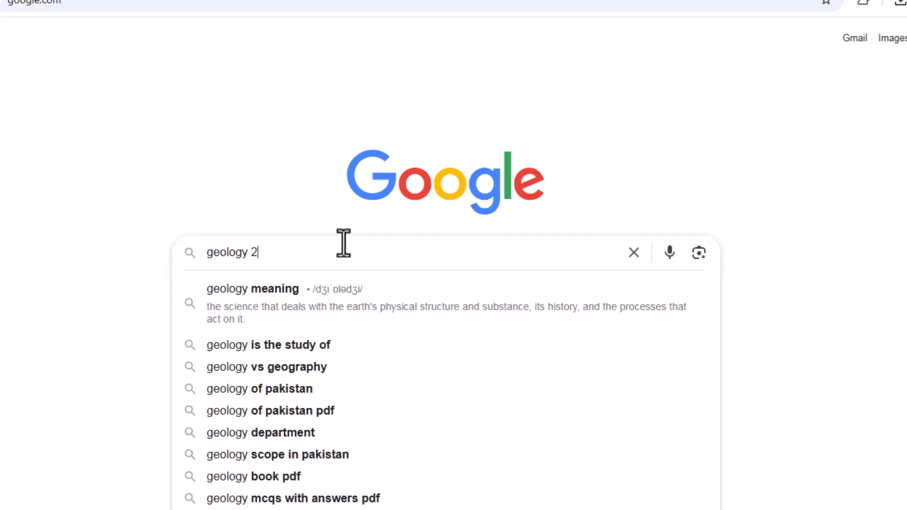
text(4k)
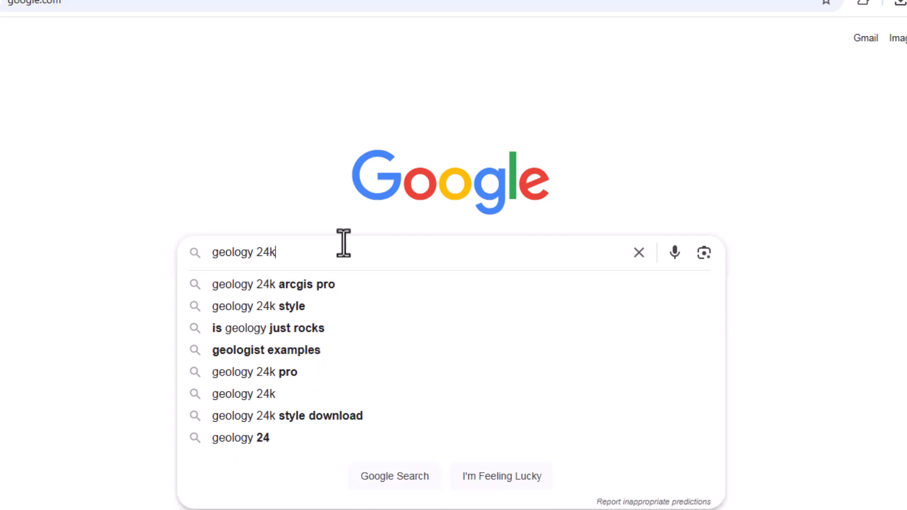
click(339, 281)
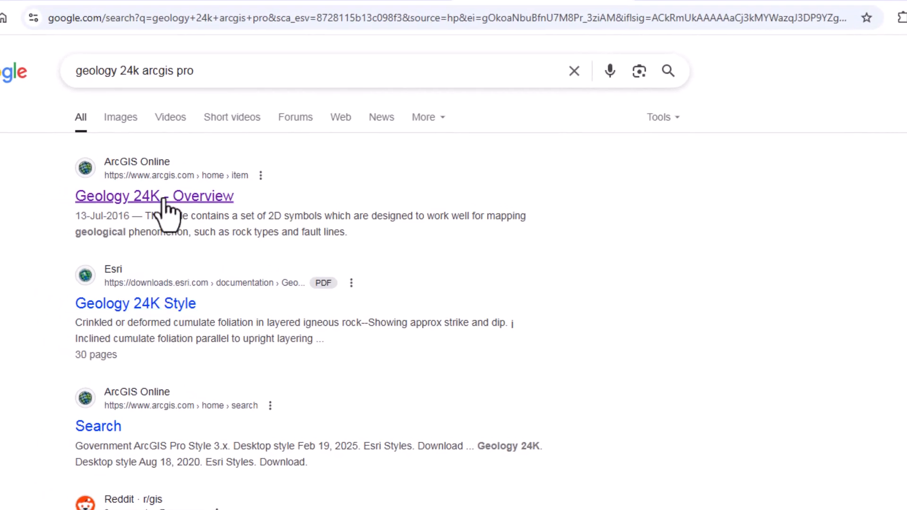
click(164, 198)
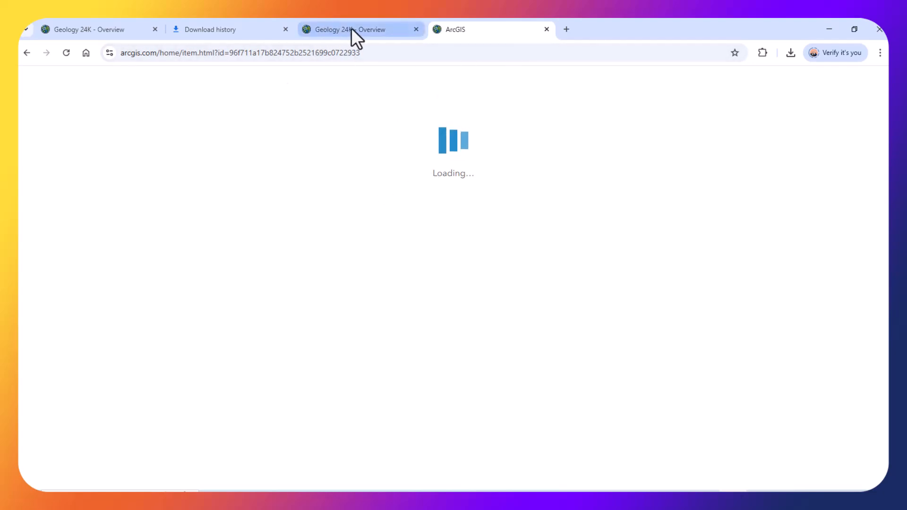
mouse_move(351, 27)
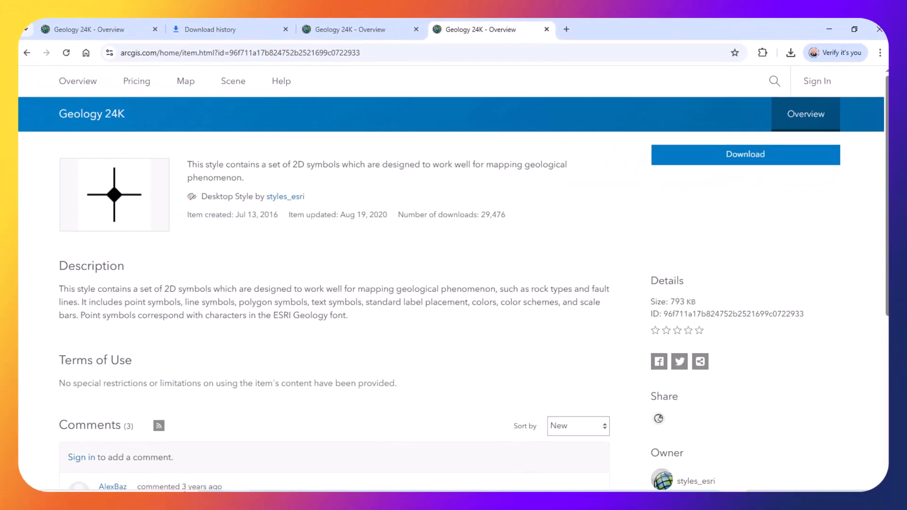
Step: Switch to File Explorer, locate Geology_24K_en.stylx in the Downloads folder, and open the Geological_Map folder inside Digitization
mouse_move(235, 499)
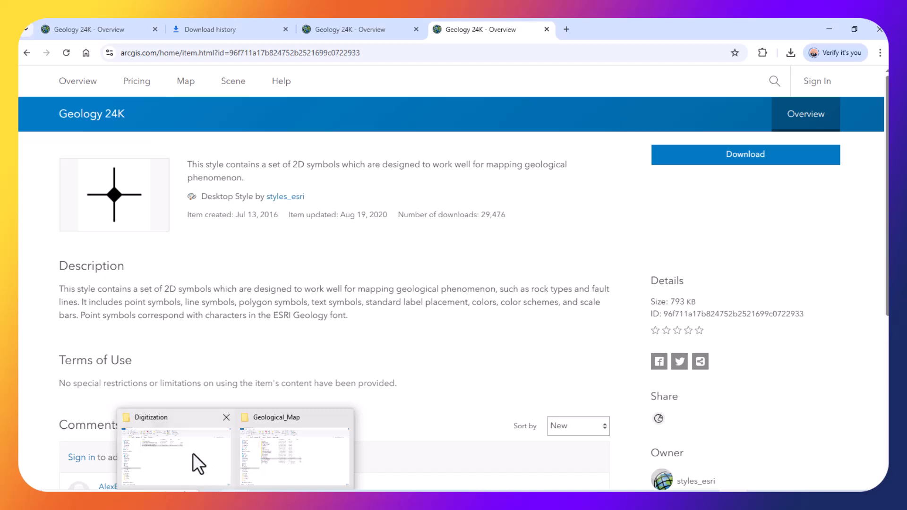
click(194, 453)
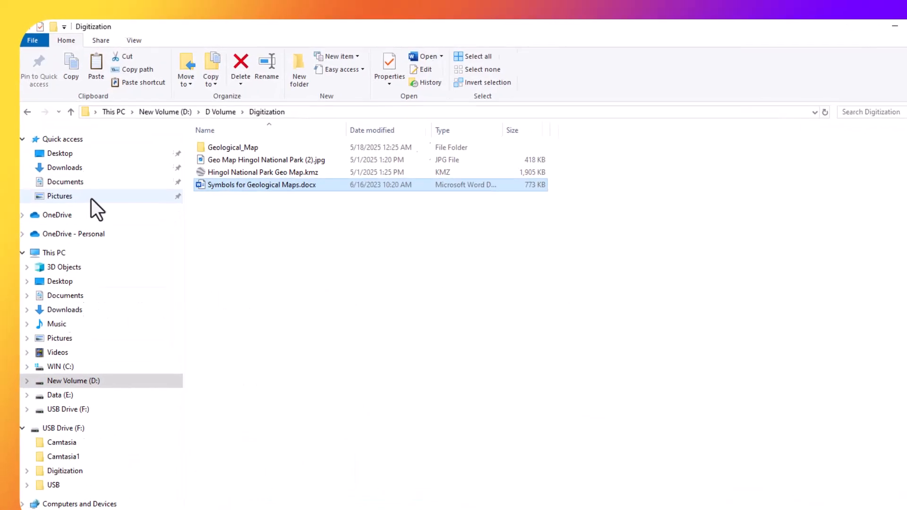
click(79, 165)
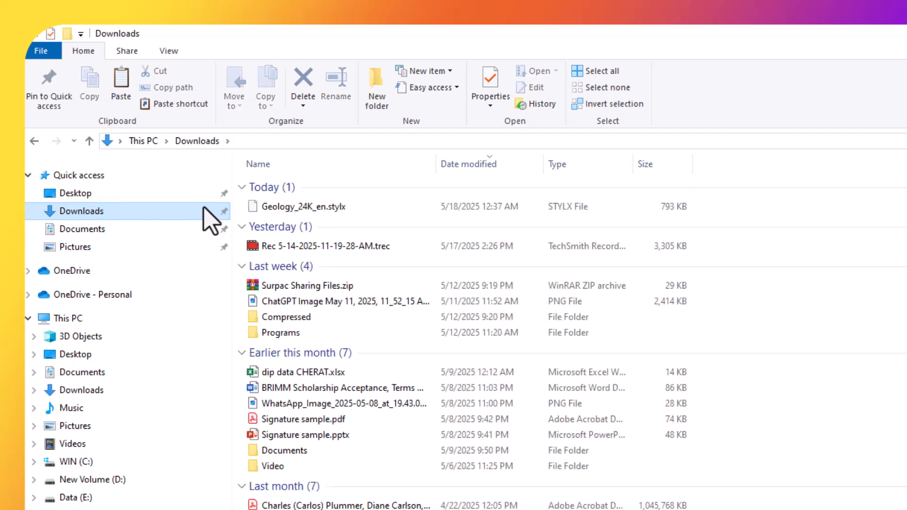
right_click(330, 209)
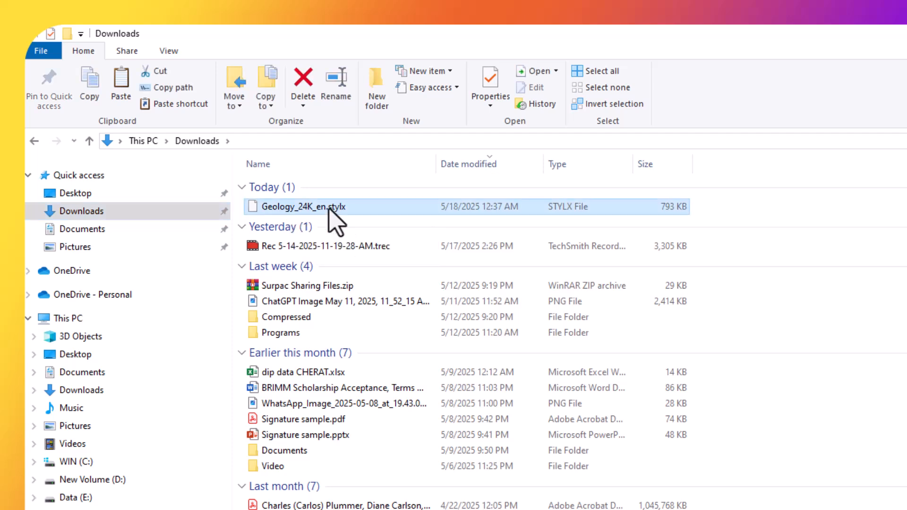
key(Escape)
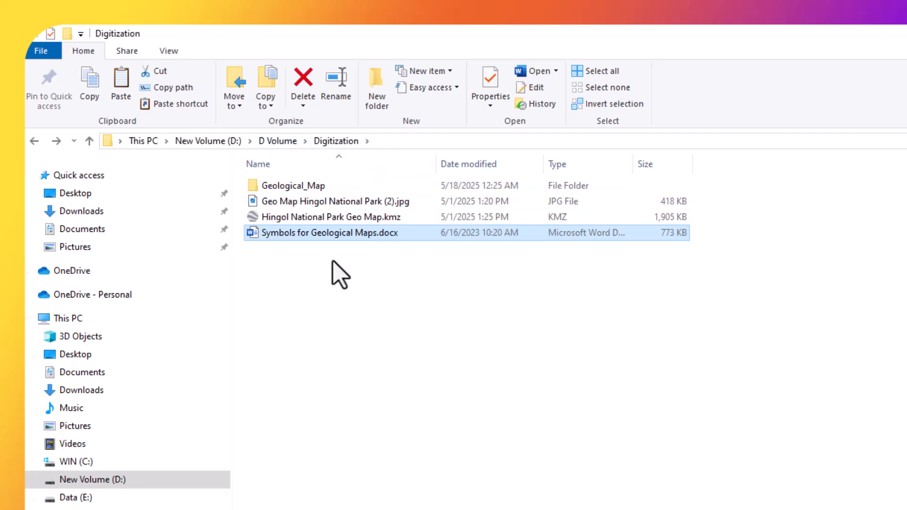
double_click(302, 185)
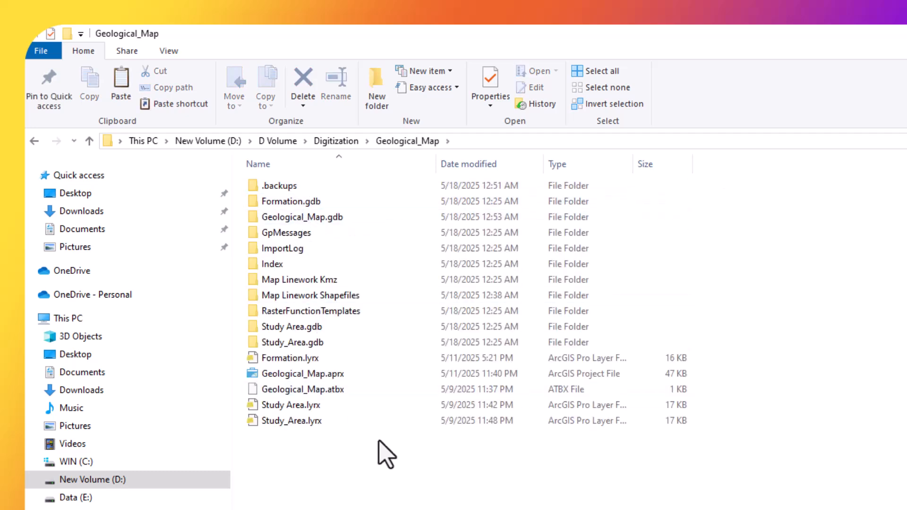
Step: Paste the copied Geology_24K_en.stylx file into the Geological_Map folder
right_click(367, 471)
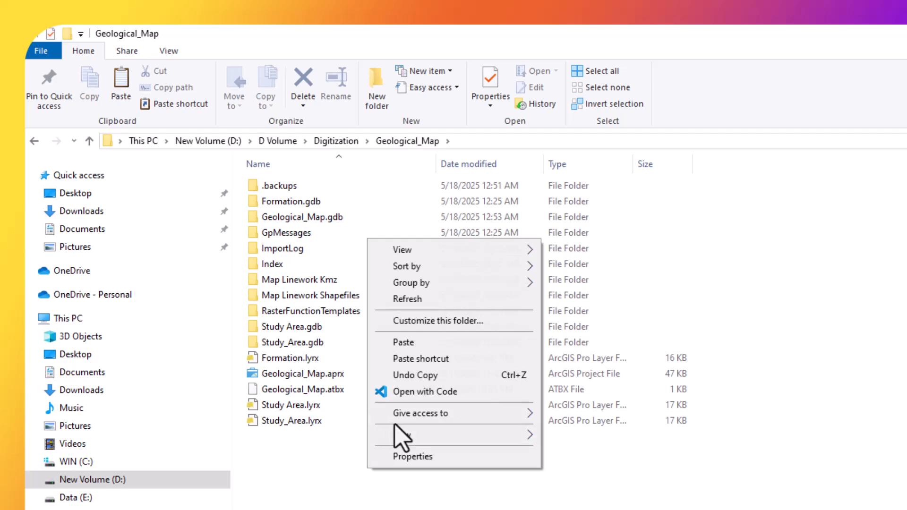
click(404, 342)
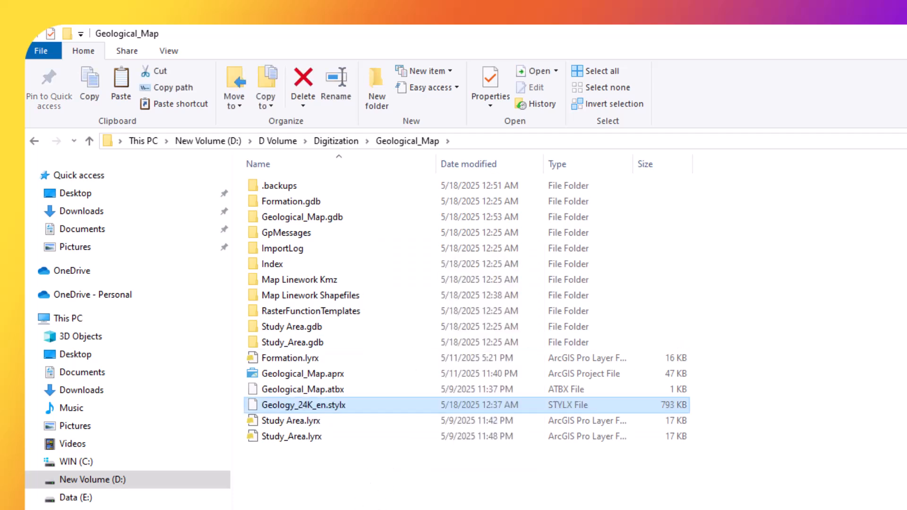
Step: Create a folder named Geology 24k Symbols inside Geological_Map and move Geology_24K_en.stylx into it
right_click(454, 509)
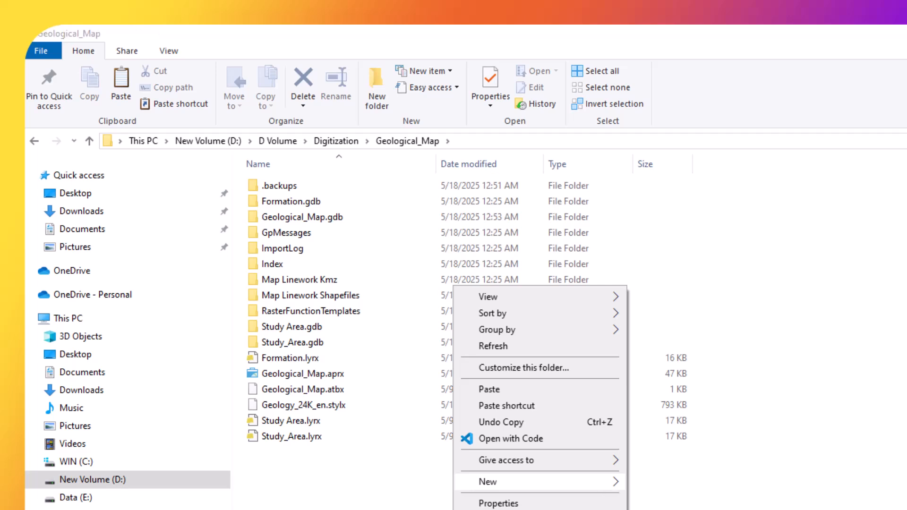
right_click(661, 473)
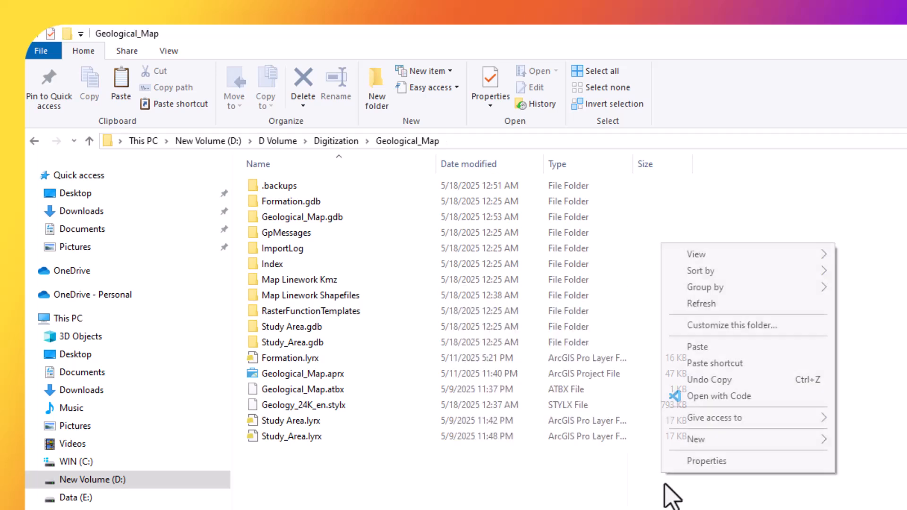
mouse_move(709, 449)
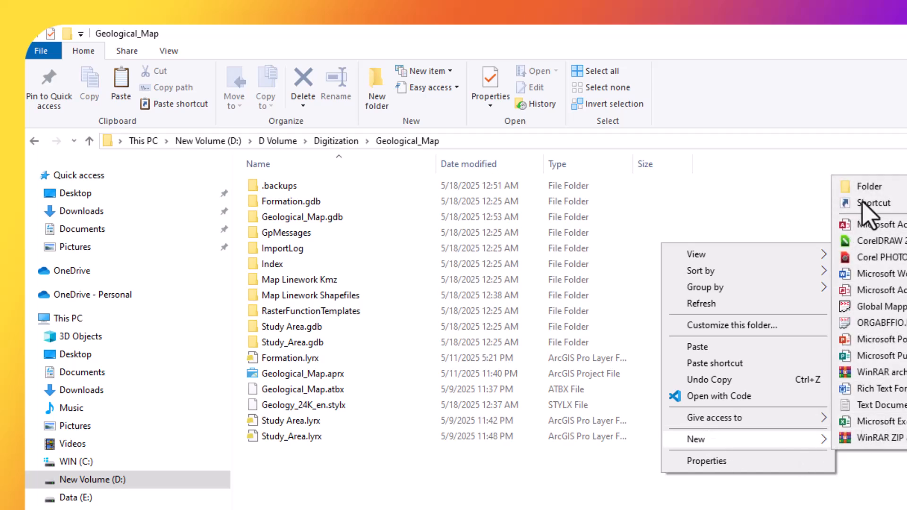
click(874, 187)
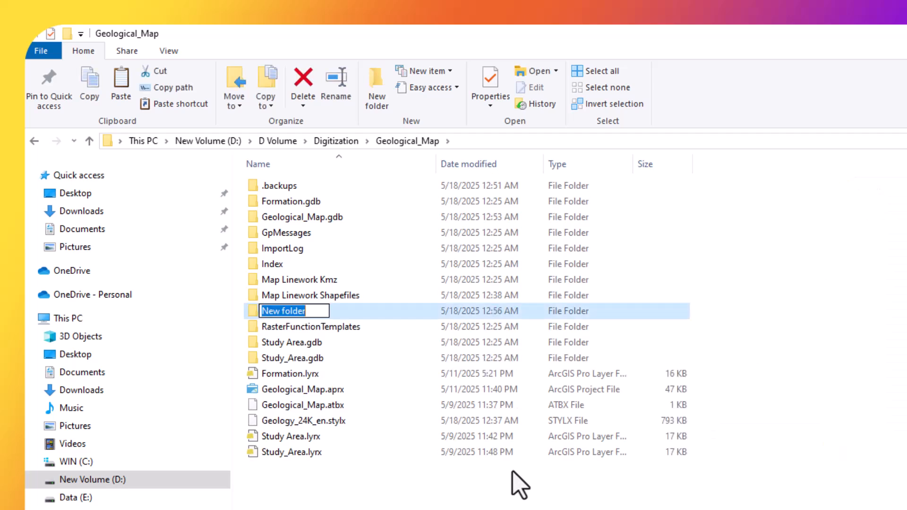
text(Geology 24k Symbols)
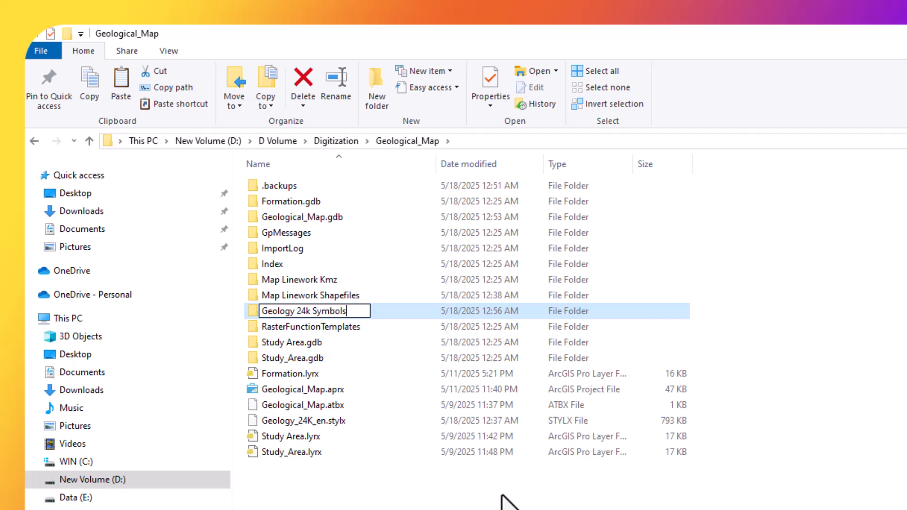
click(298, 423)
drag(298, 423, 371, 228)
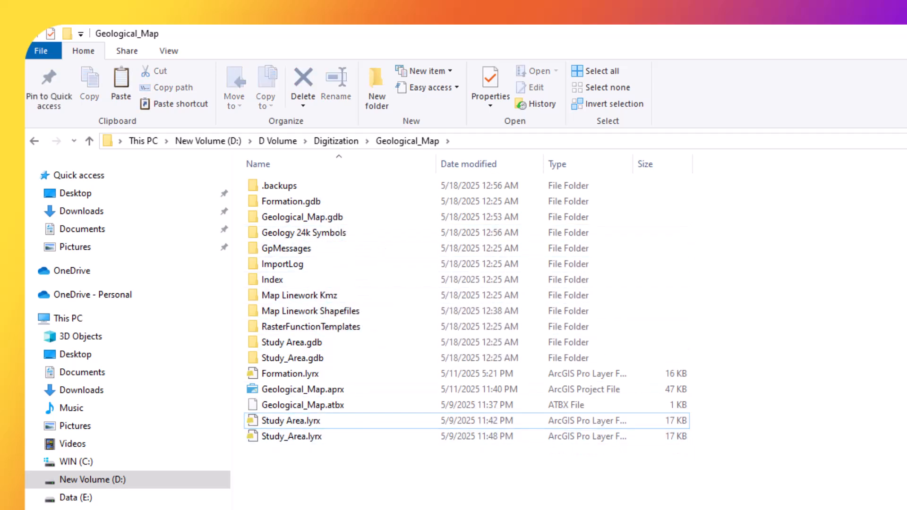
Step: Switch to ArcGIS Pro and start adding an existing style file to the project
key(alt+Tab)
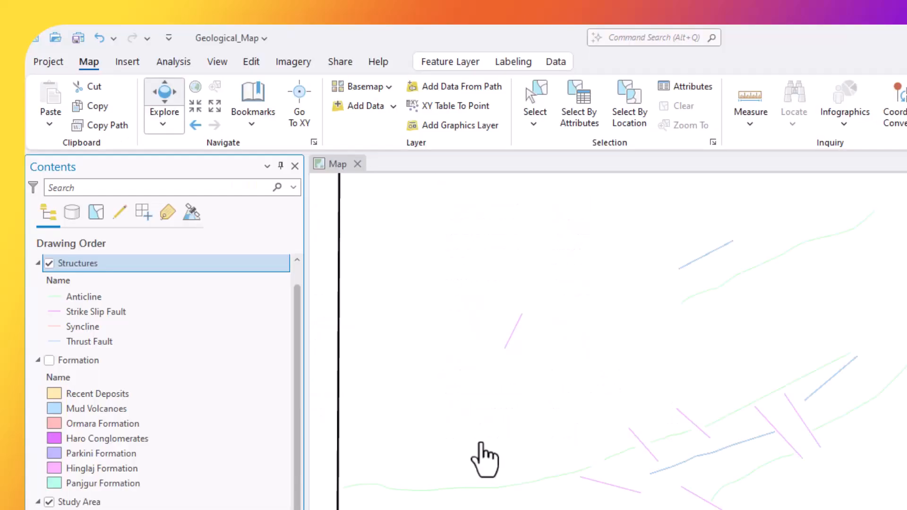
scroll(486, 455, down, 3)
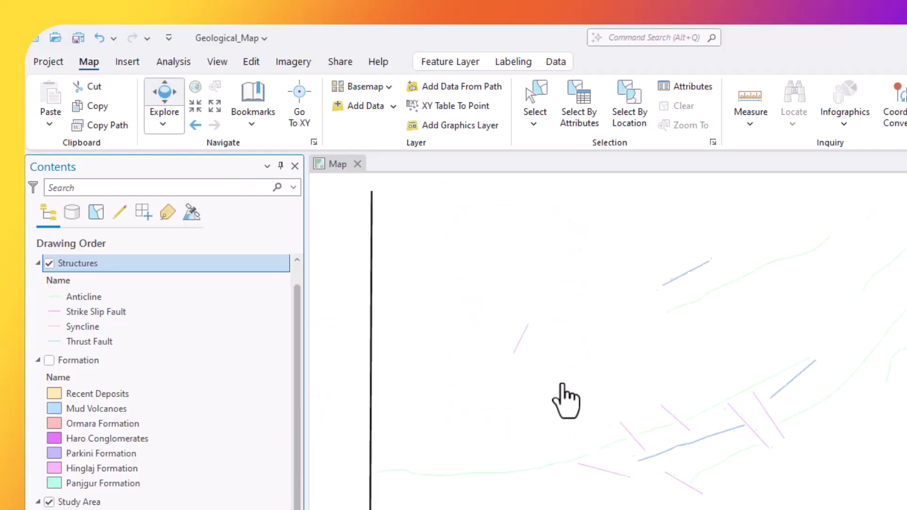
scroll(427, 332, up, 2)
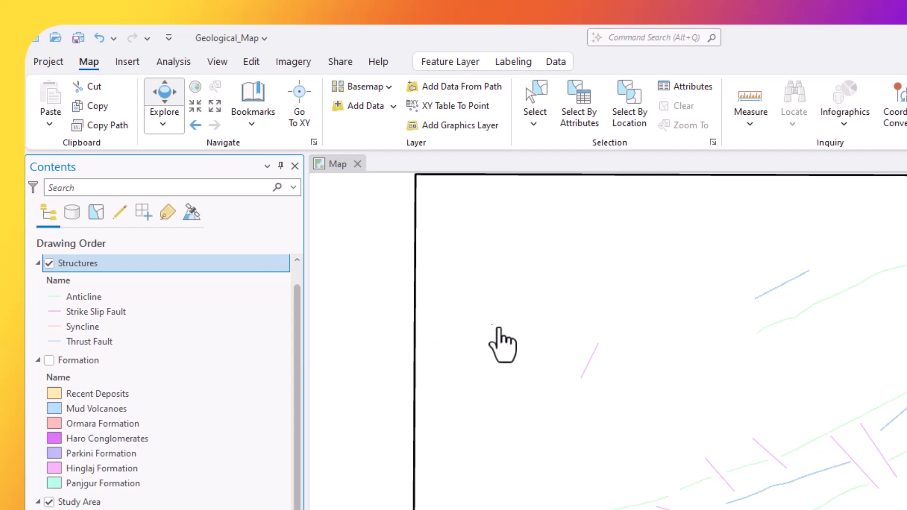
scroll(508, 334, down, 1)
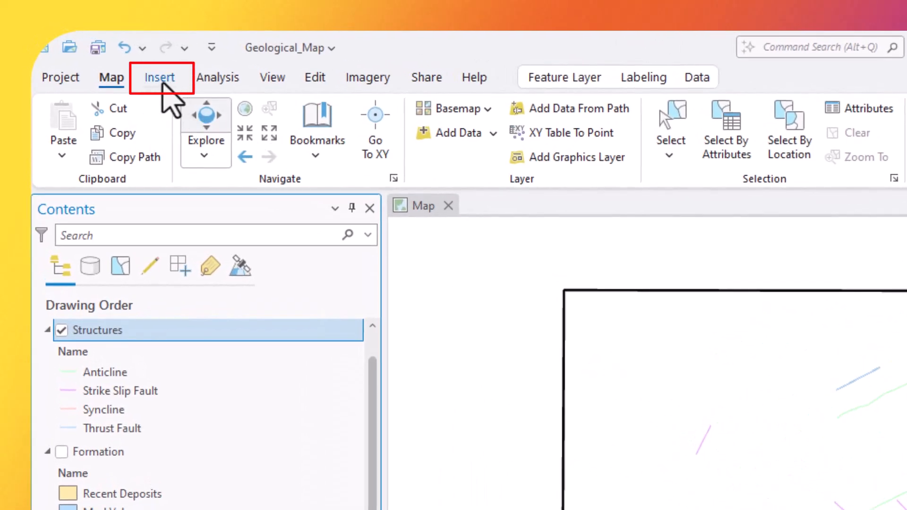
click(161, 84)
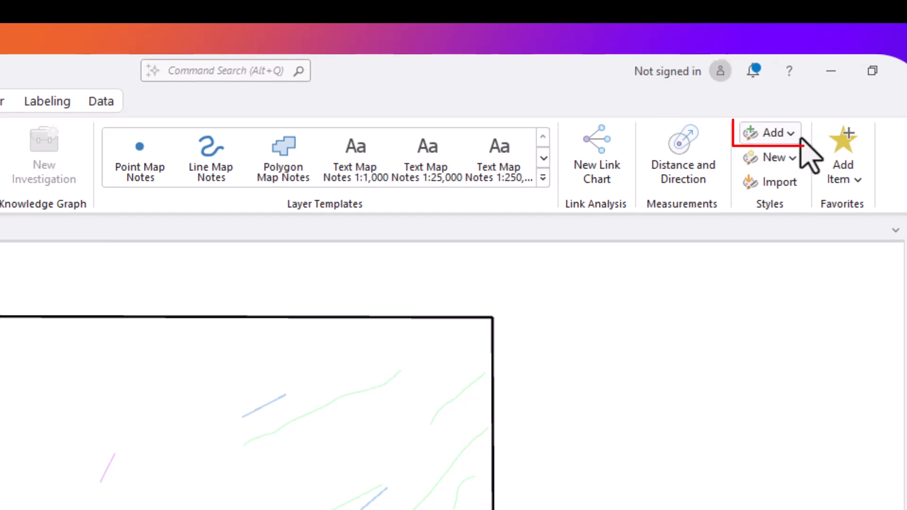
click(795, 135)
click(799, 127)
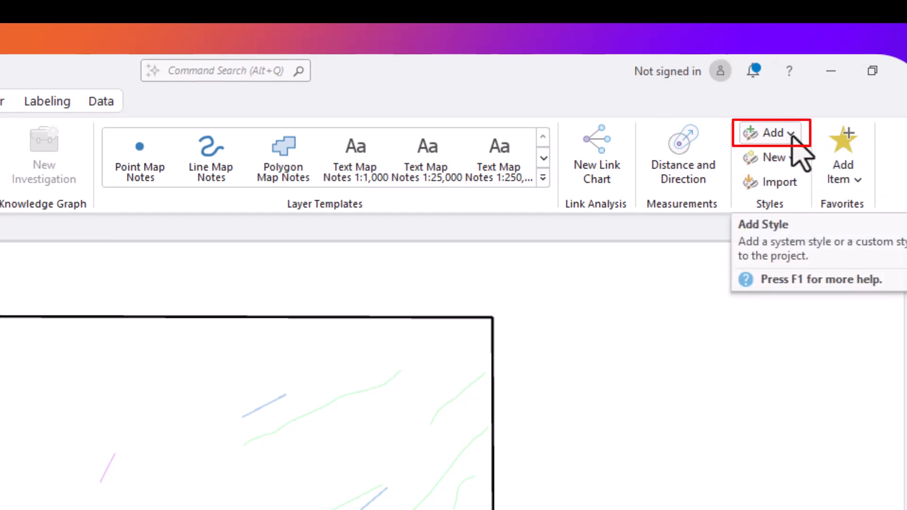
click(792, 135)
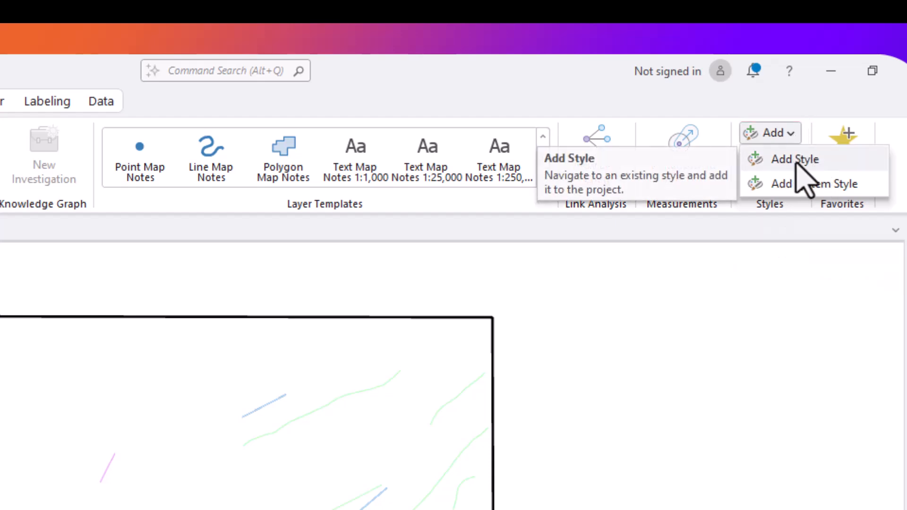
click(813, 163)
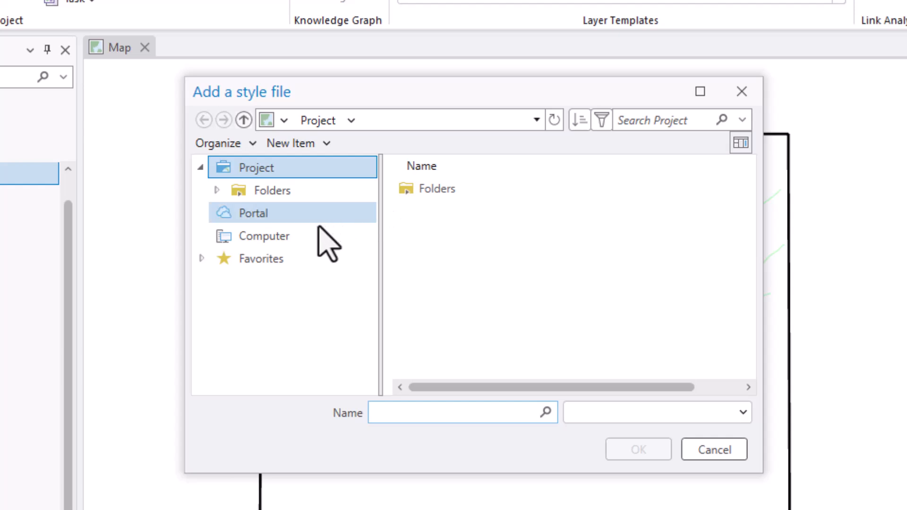
Step: Browse the project folders to Geological_Map, refresh its contents, and open the Geology 24k Symbols folder
click(296, 194)
double_click(486, 198)
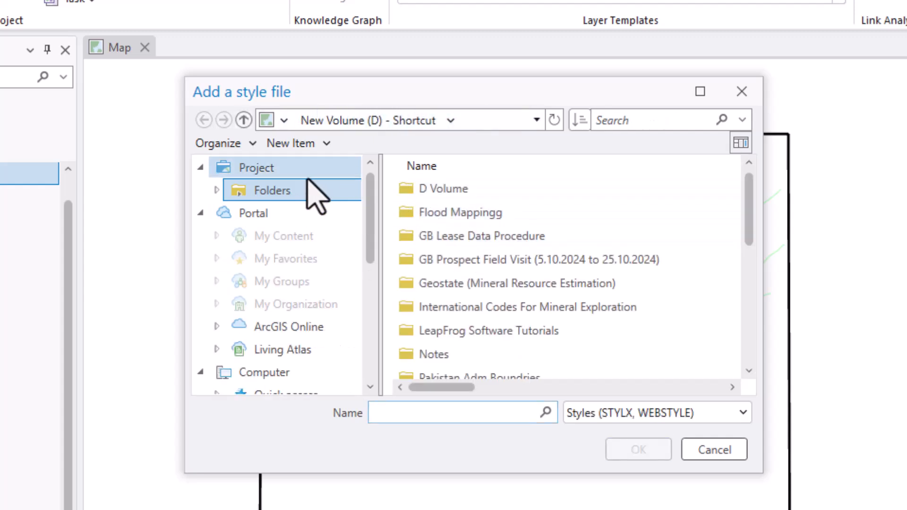
click(298, 190)
double_click(496, 190)
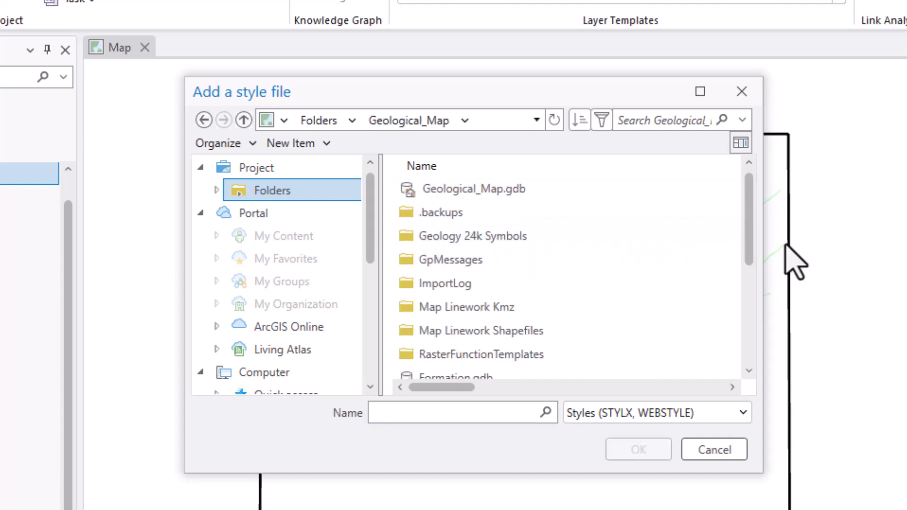
scroll(642, 316, down, 3)
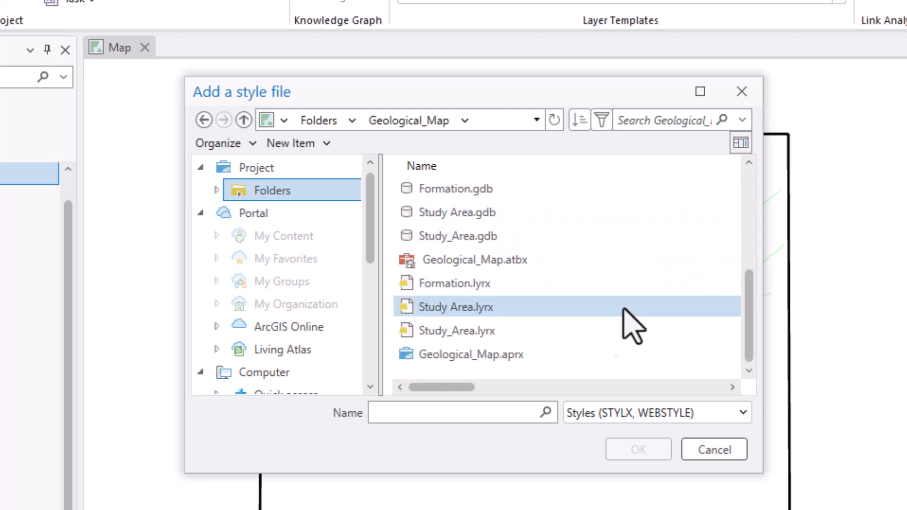
right_click(564, 370)
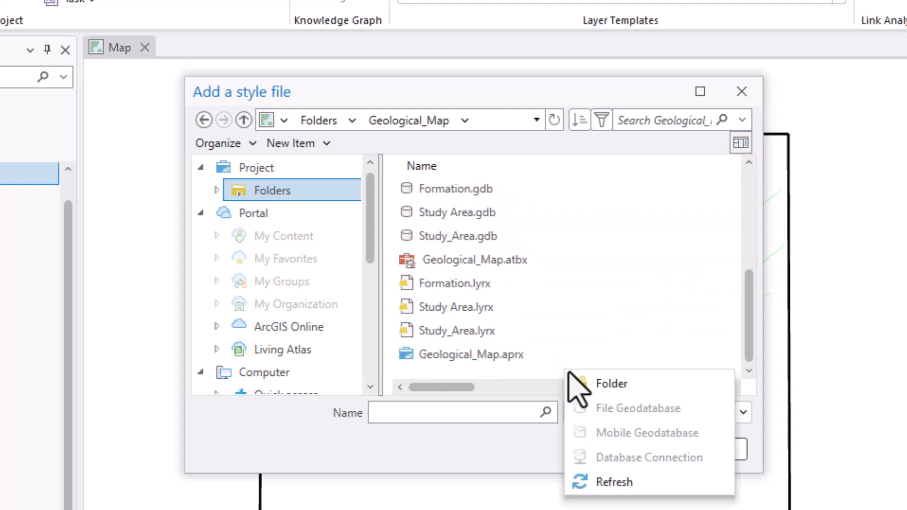
click(602, 483)
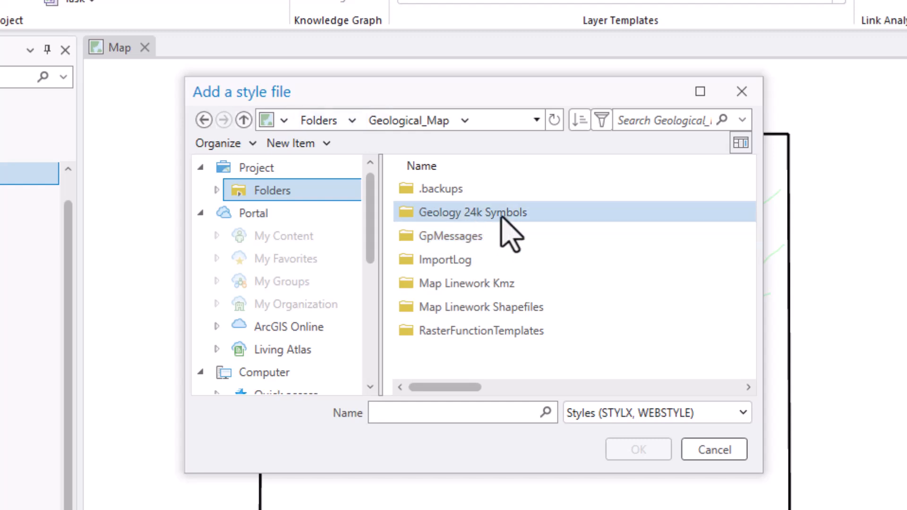
double_click(501, 217)
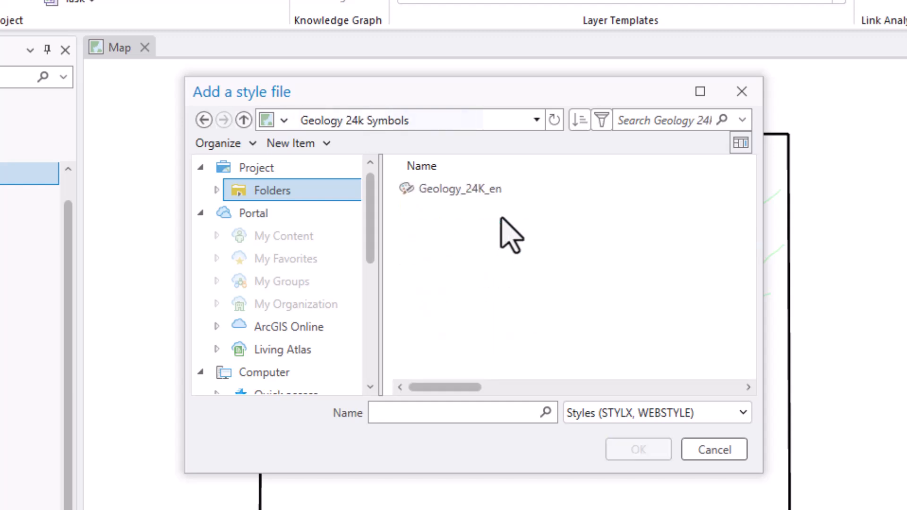
Step: Add the Geology_24K_en style to the project and accept upgrading it to the current version
click(476, 191)
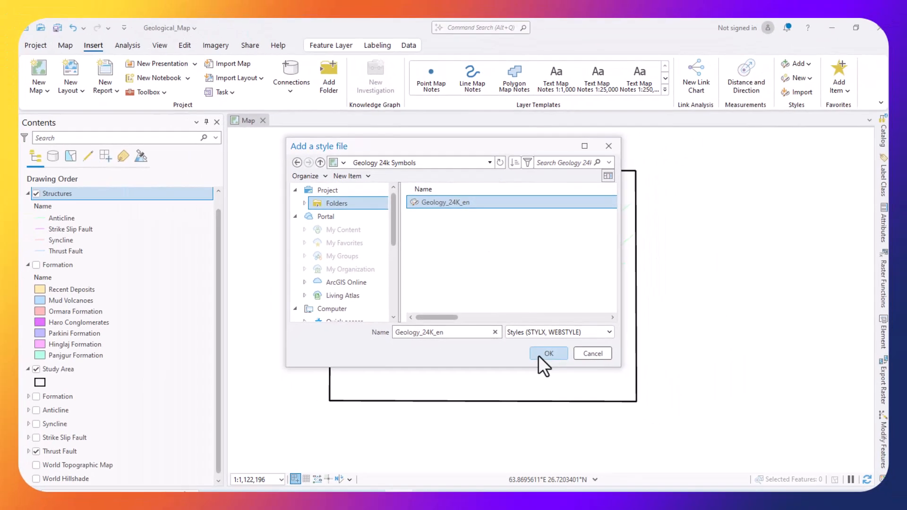
click(542, 358)
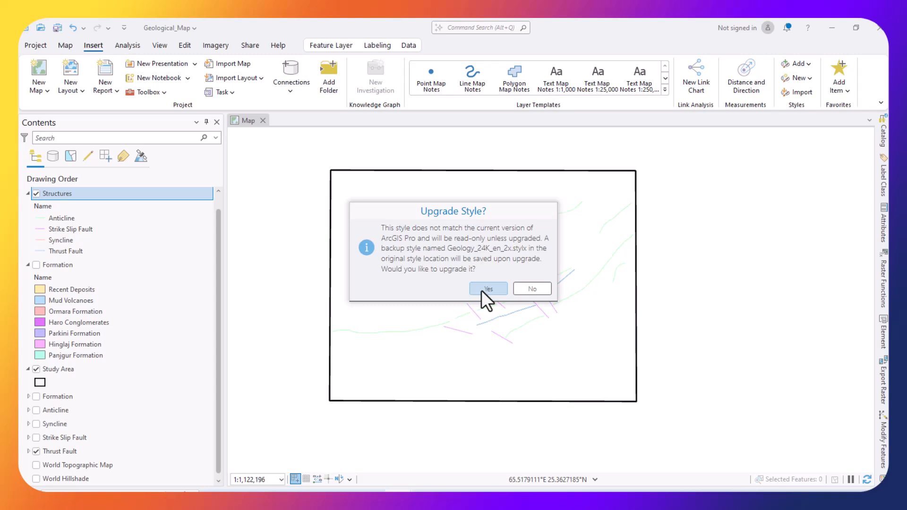
click(482, 290)
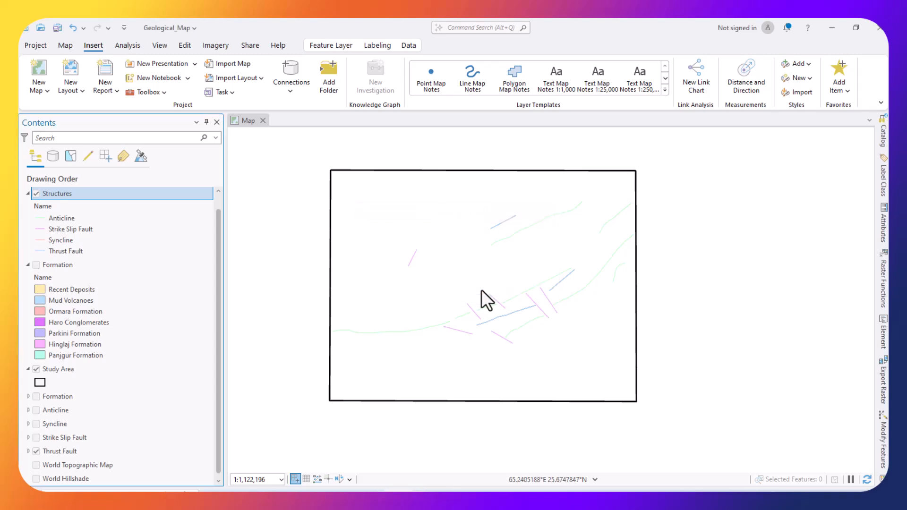
Step: Open the symbology settings of the Structures layer
drag(498, 362, 519, 368)
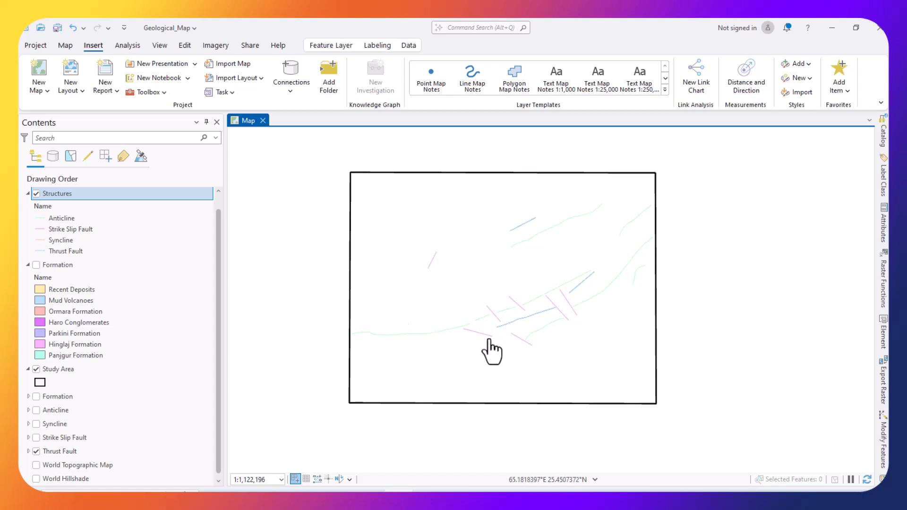
right_click(50, 194)
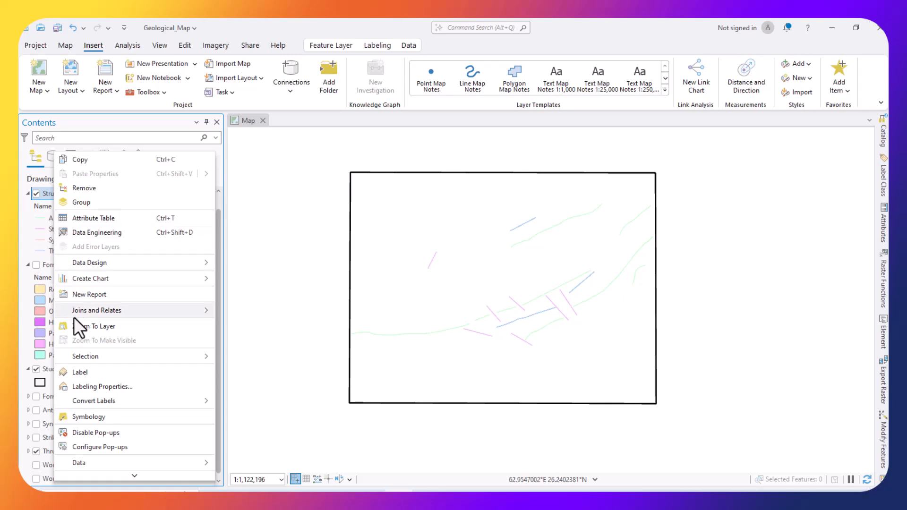
click(89, 417)
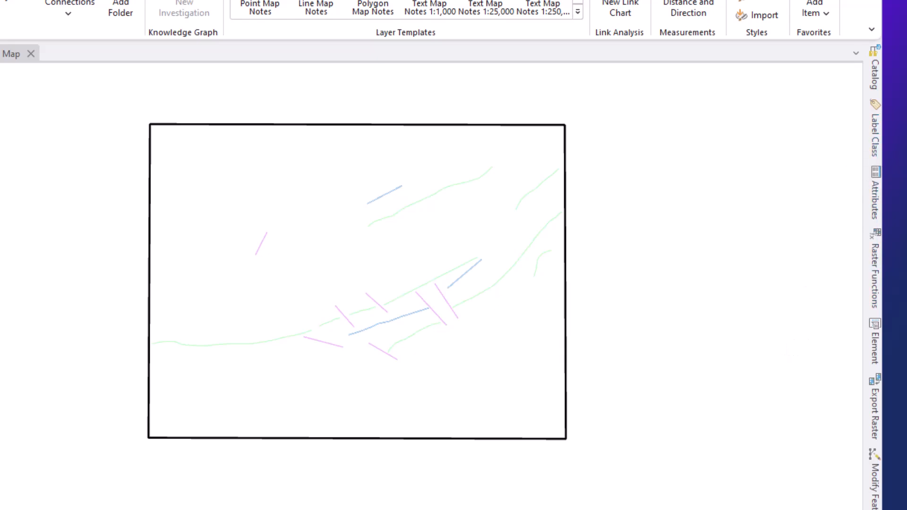
right_click(69, 194)
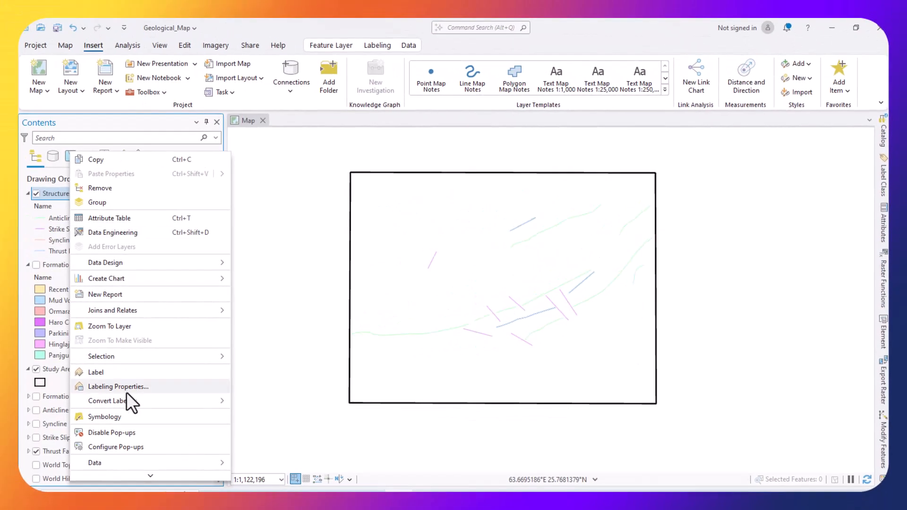
click(116, 415)
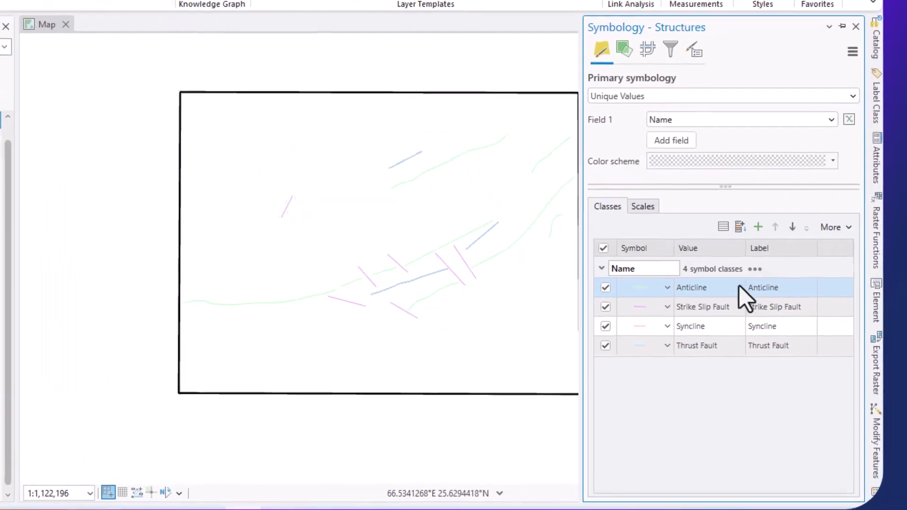
Step: Open the Anticline class's line symbol for formatting and search the symbol gallery for "anticline"
click(636, 288)
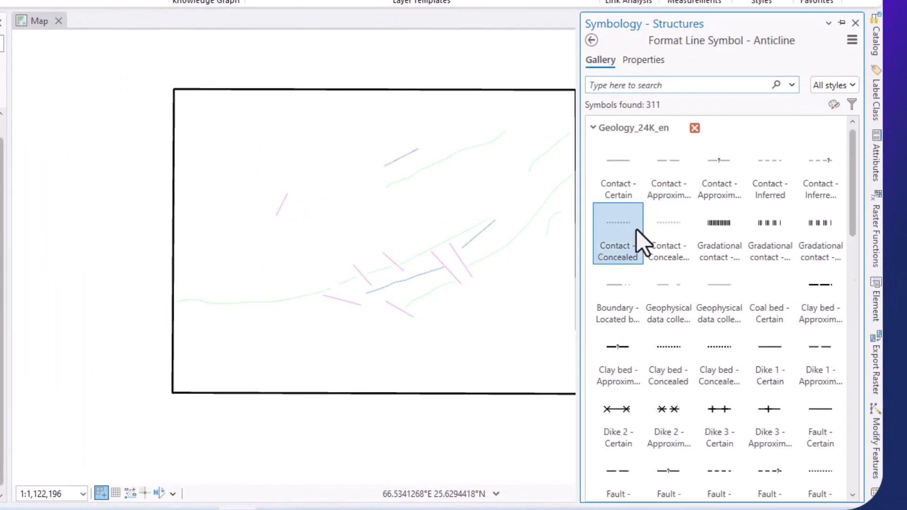
scroll(709, 283, down, 10)
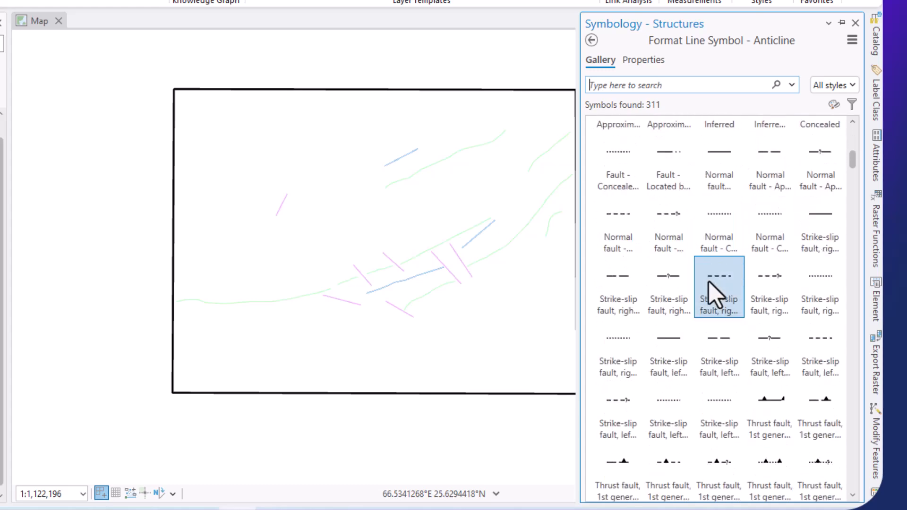
scroll(708, 282, down, 8)
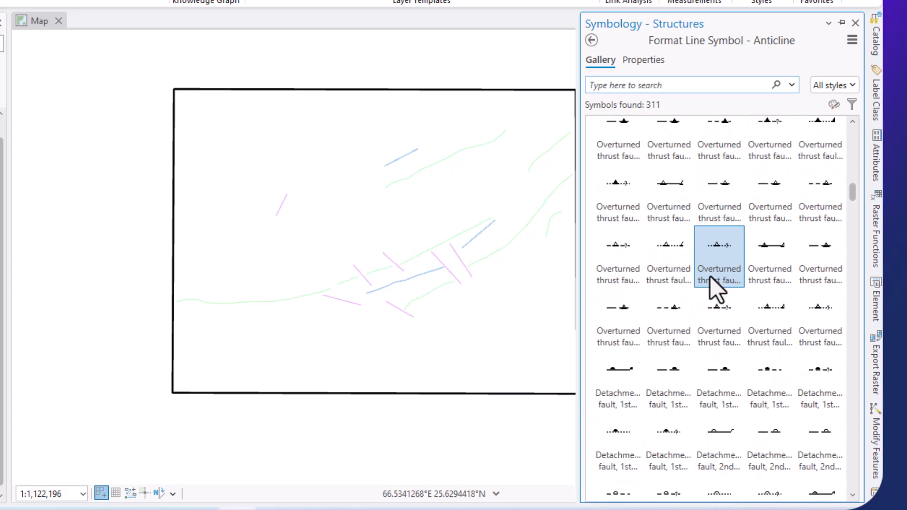
scroll(712, 288, down, 9)
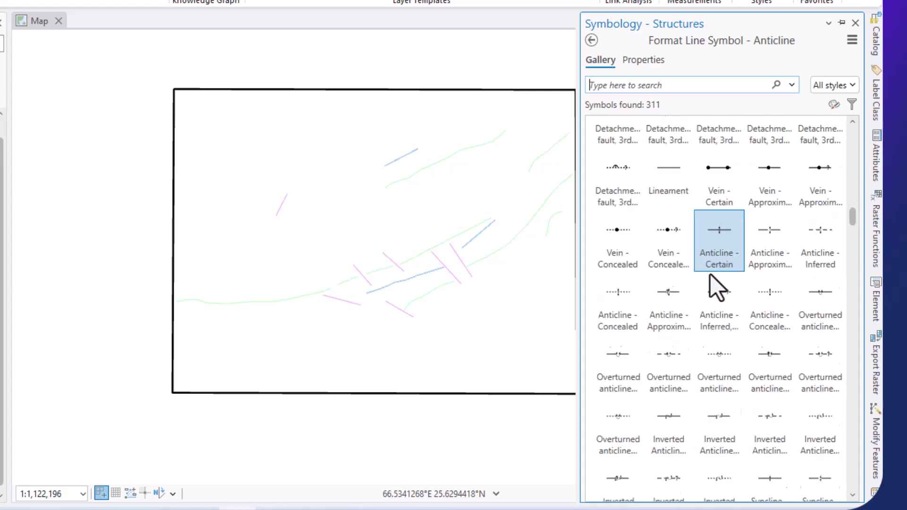
scroll(710, 274, up, 4)
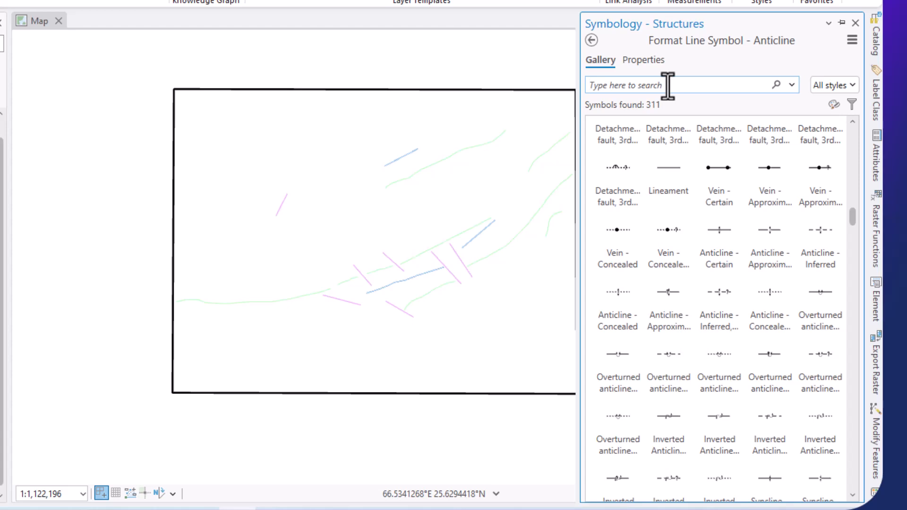
text(ar)
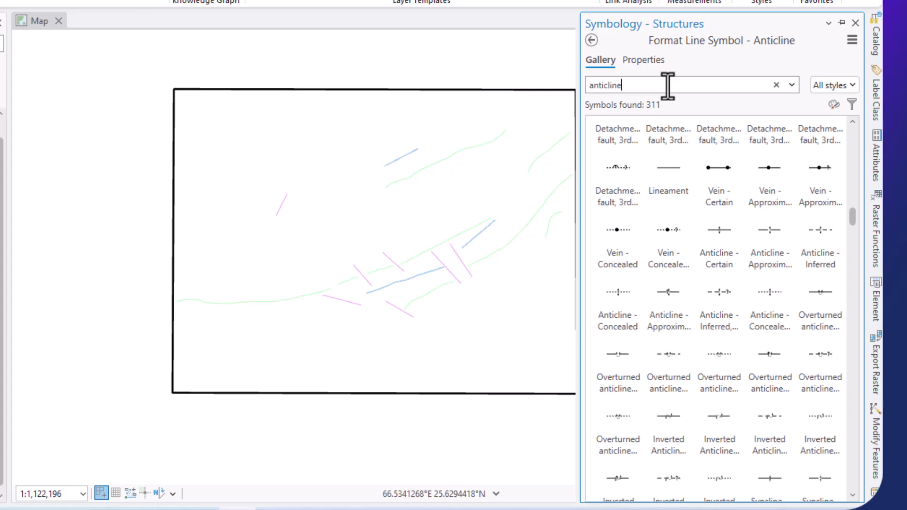
key(Return)
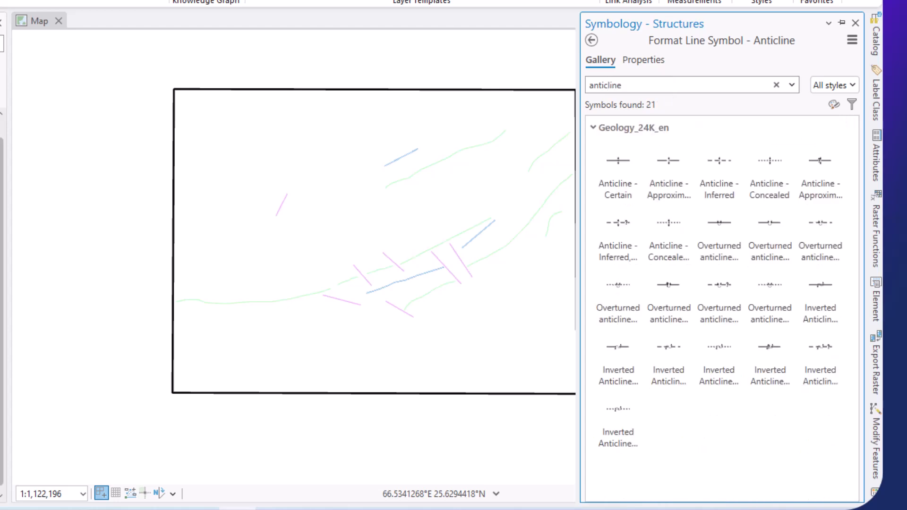
Step: Compare the anticline variants in the Geology_24K_en style and apply the Anticline - Certain symbol to the Anticline class
click(617, 191)
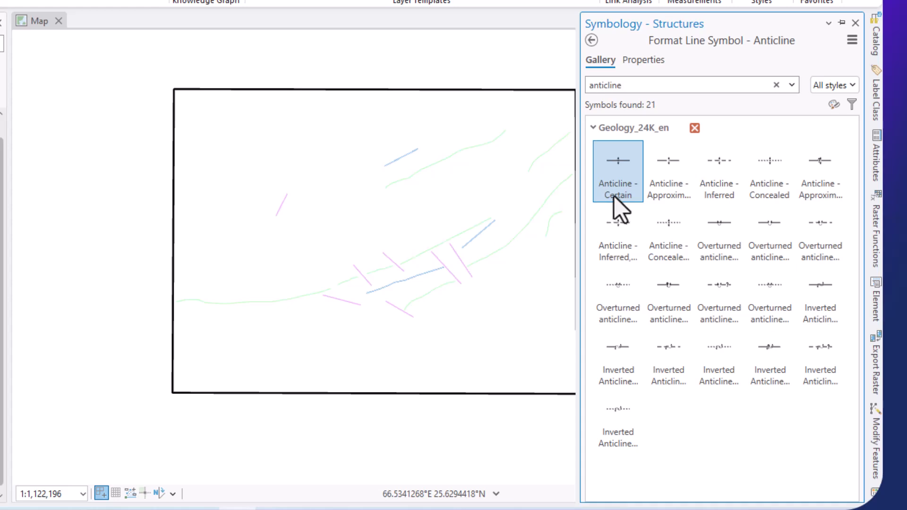
click(668, 194)
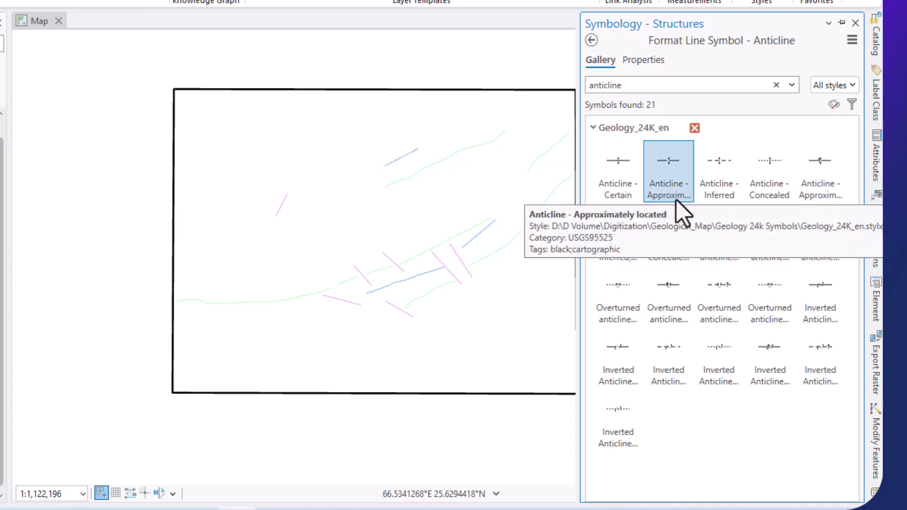
click(716, 194)
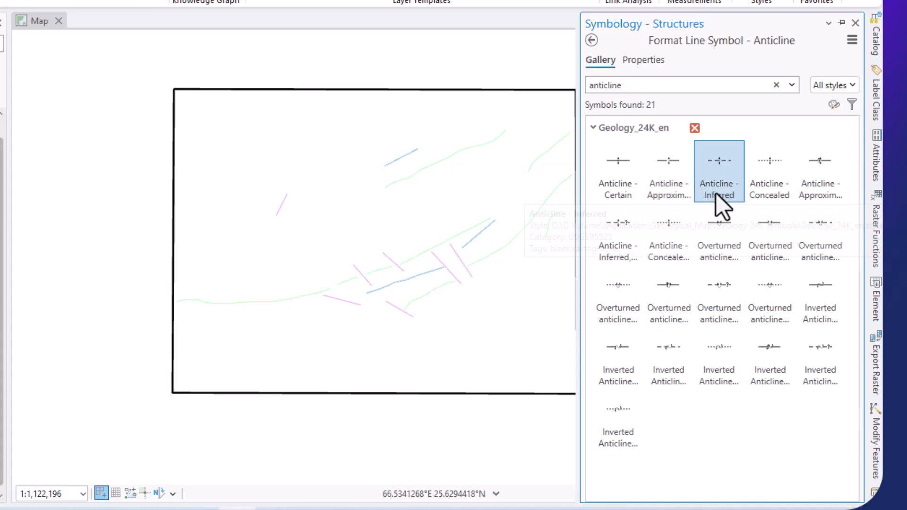
click(762, 196)
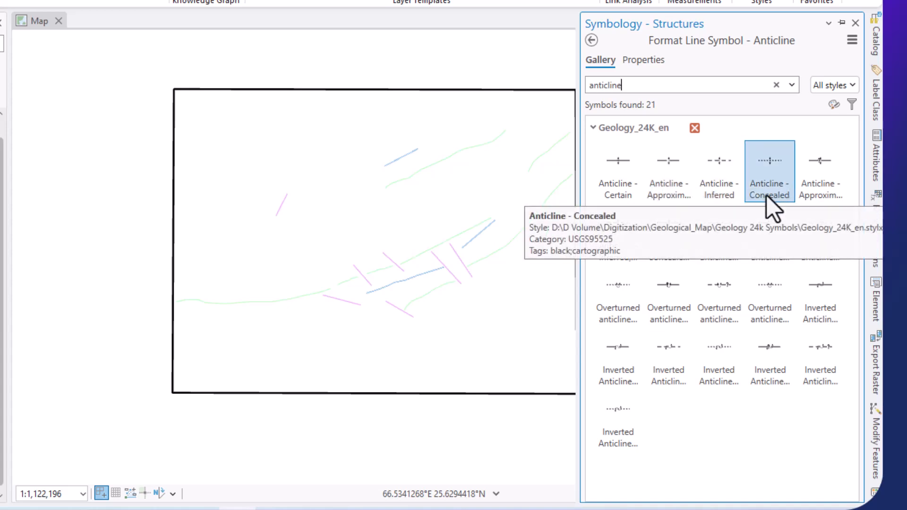
click(811, 193)
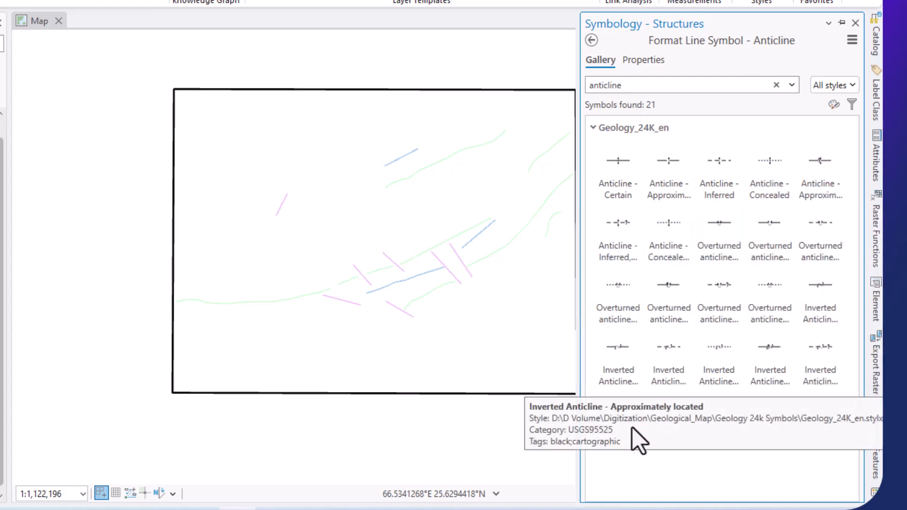
click(619, 176)
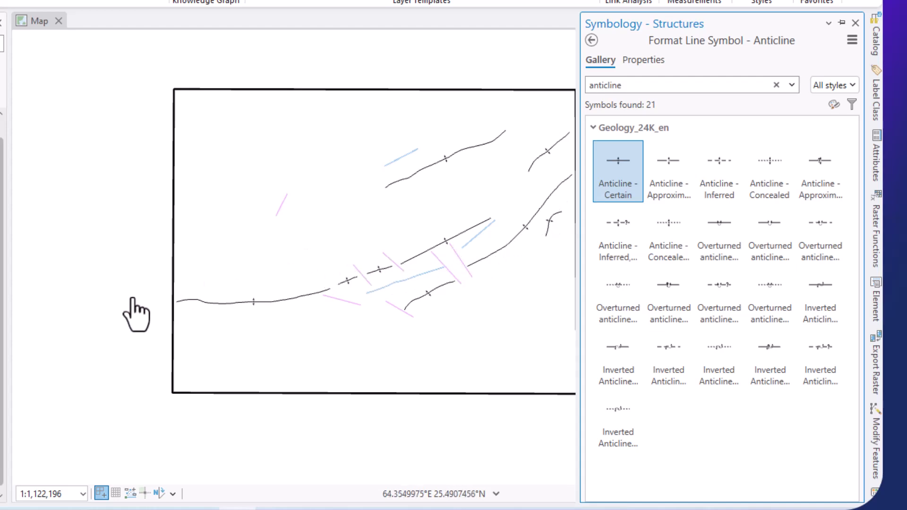
Step: Examine how the anticline symbol is drawn along the structure lines at closer and wider map scales
scroll(135, 312, down, 1)
scroll(321, 298, up, 1)
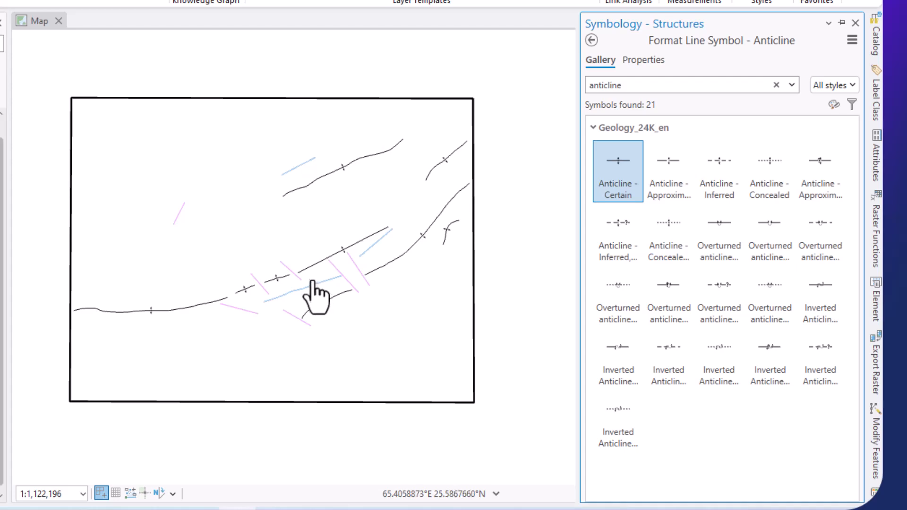
scroll(326, 290, up, 1)
scroll(359, 290, down, 1)
scroll(297, 271, up, 2)
scroll(323, 275, down, 2)
scroll(498, 240, up, 1)
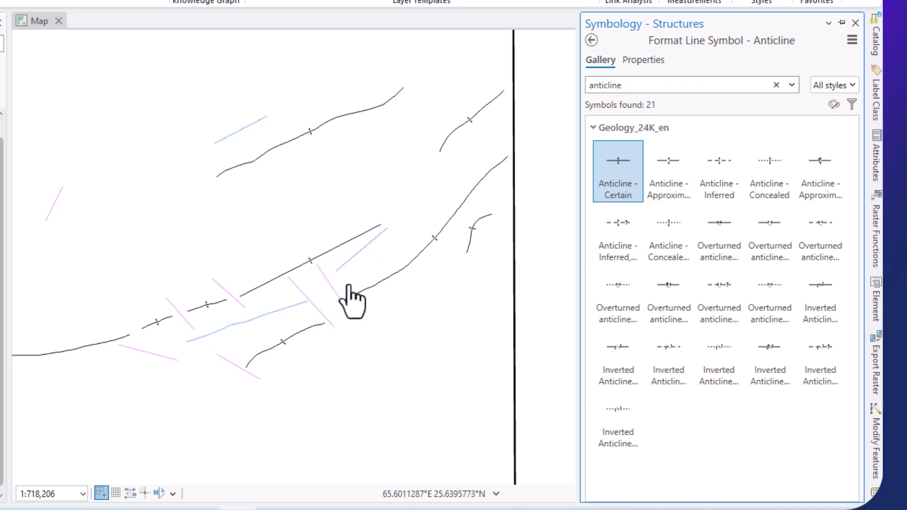
scroll(361, 298, down, 1)
scroll(423, 260, up, 2)
scroll(218, 286, down, 2)
scroll(196, 313, up, 1)
scroll(229, 312, up, 2)
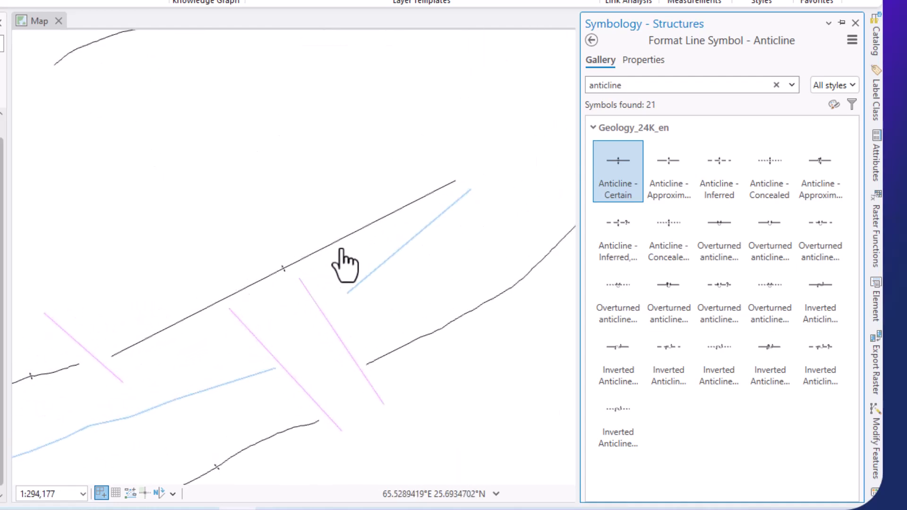
scroll(318, 282, down, 3)
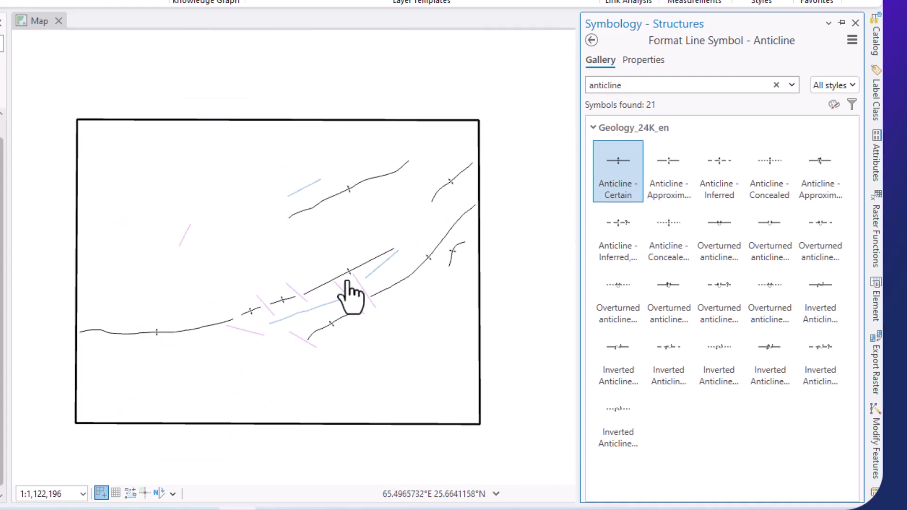
click(520, 241)
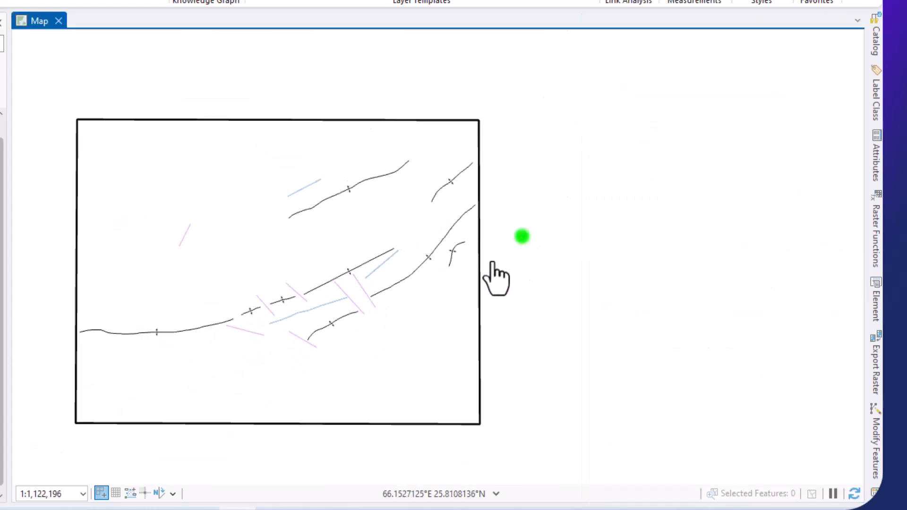
drag(505, 267, 569, 243)
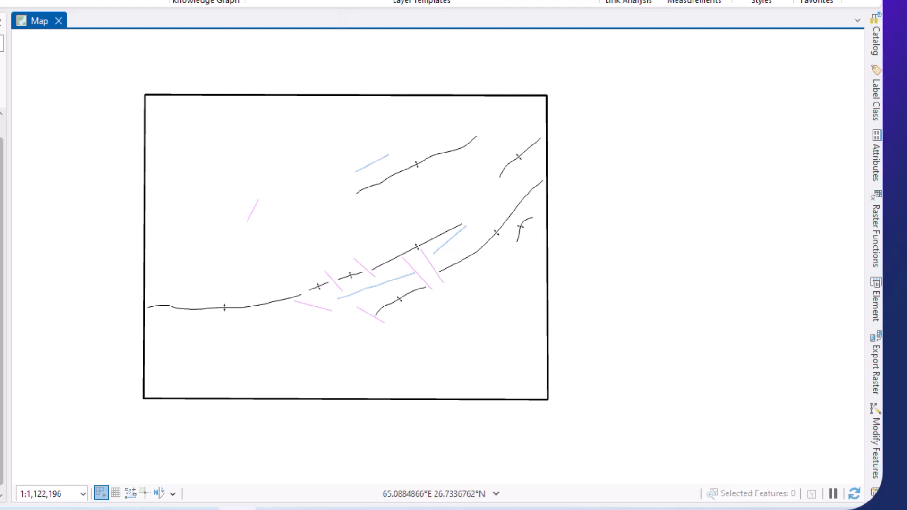
Step: Select the long northernmost anticline line on the map, change its Name attribute to Syncline, and apply the edit
click(185, 45)
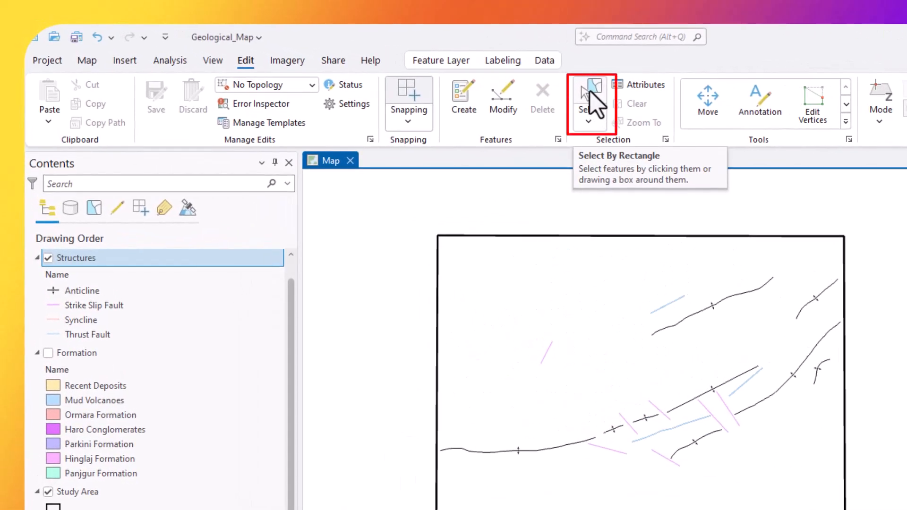
click(593, 101)
scroll(728, 304, up, 3)
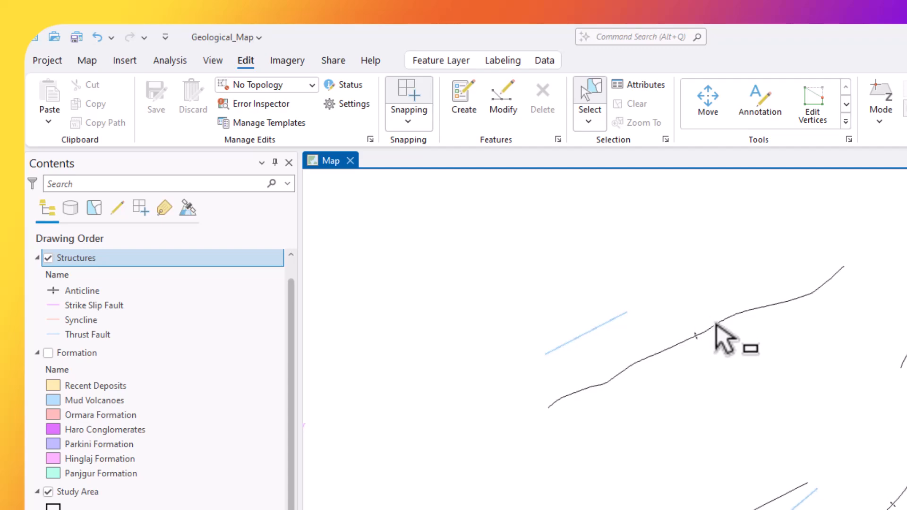
click(715, 324)
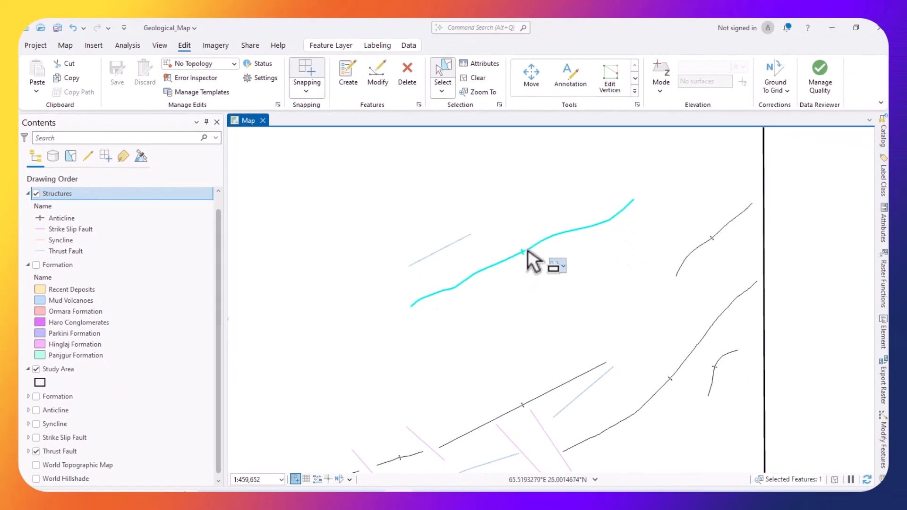
right_click(528, 256)
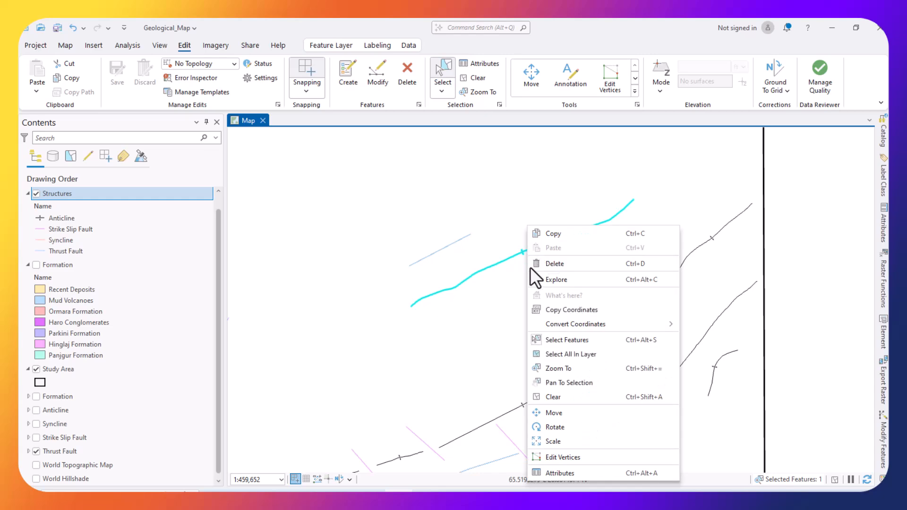
click(554, 471)
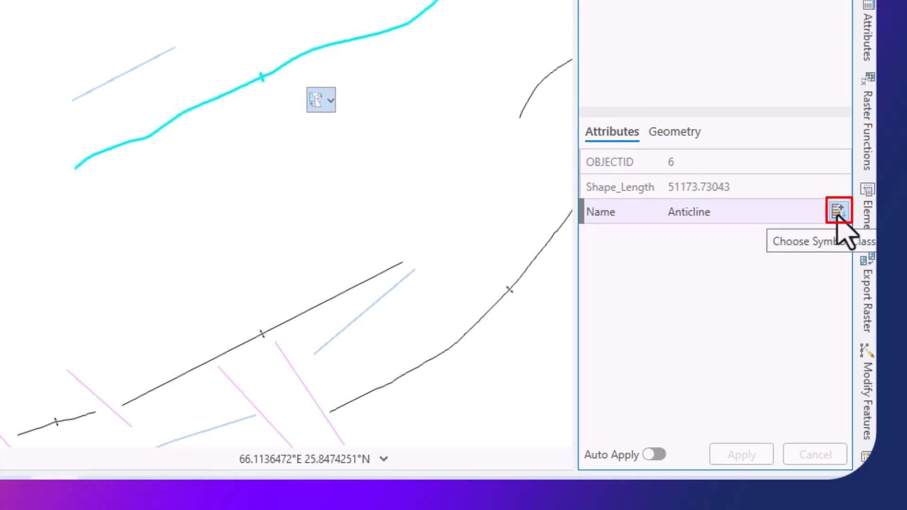
click(837, 212)
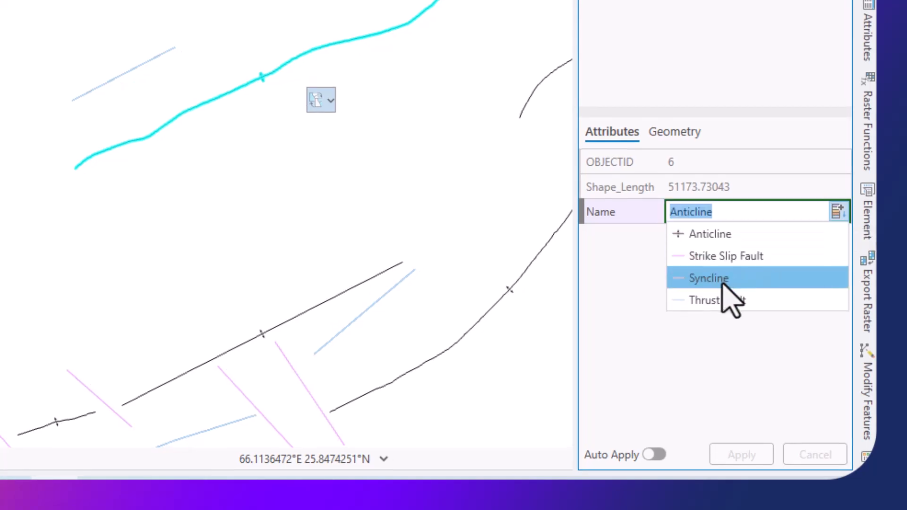
click(724, 283)
scroll(126, 197, down, 4)
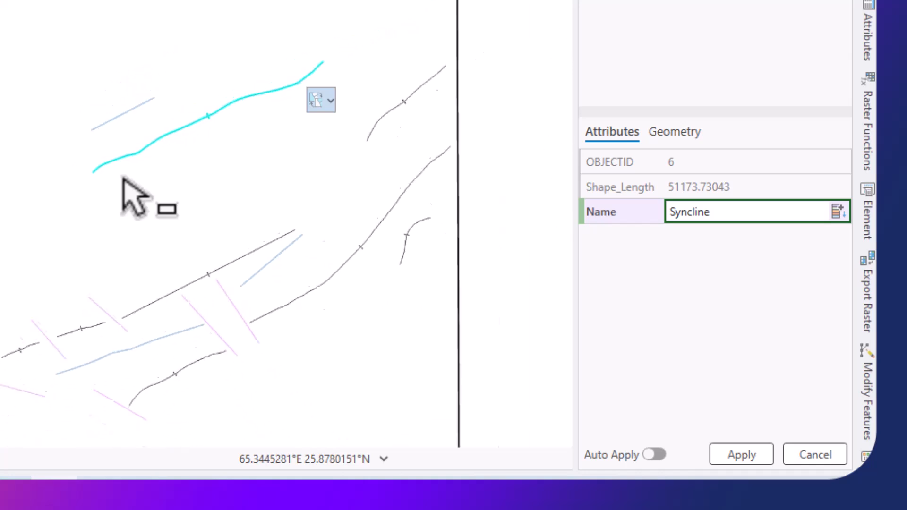
scroll(318, 234, up, 3)
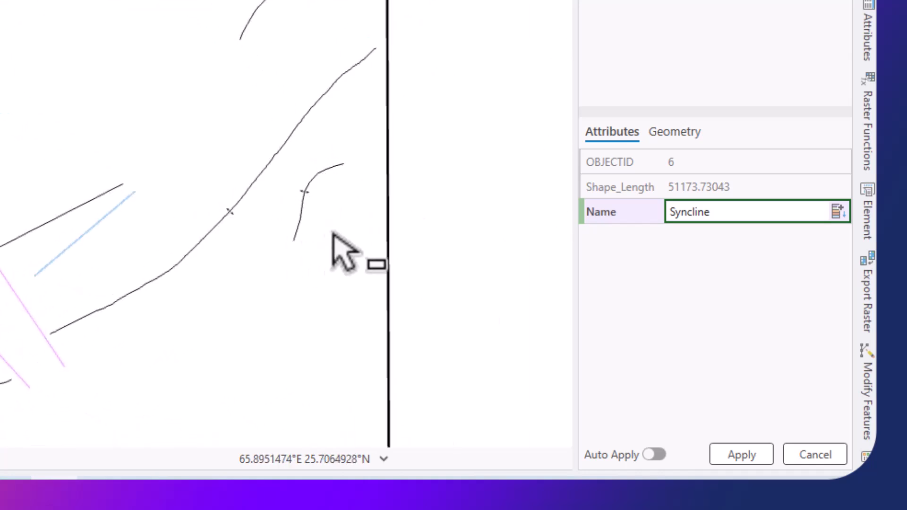
click(738, 453)
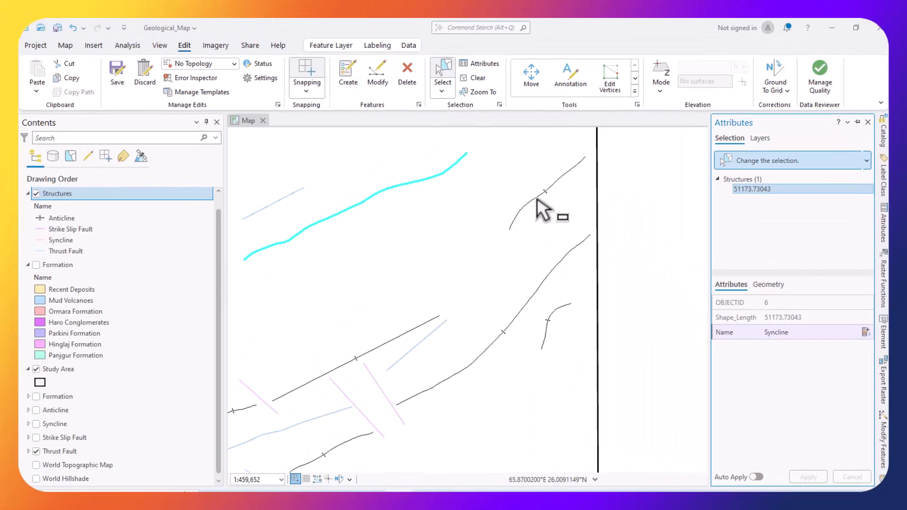
Step: Select the short anticline line in the study area's northeast corner and apply Syncline as its Name attribute
click(538, 200)
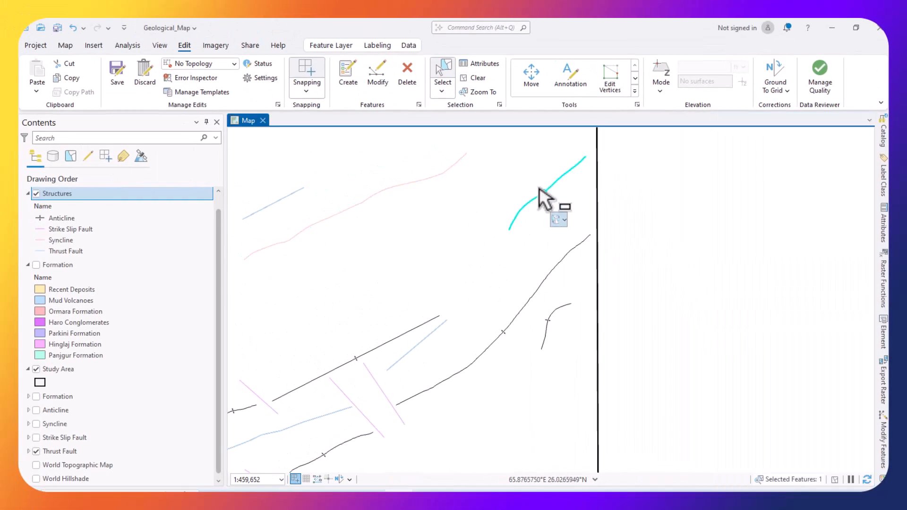
click(596, 439)
click(860, 333)
click(862, 333)
click(865, 333)
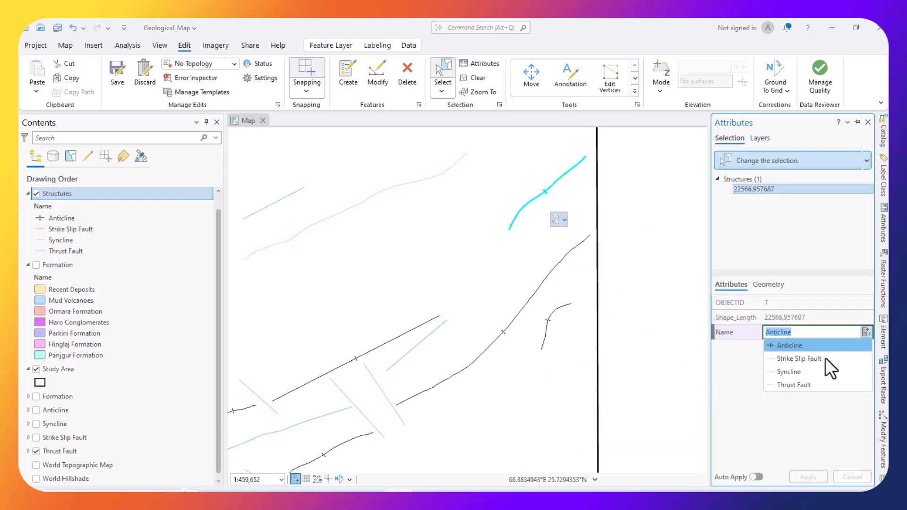
click(800, 373)
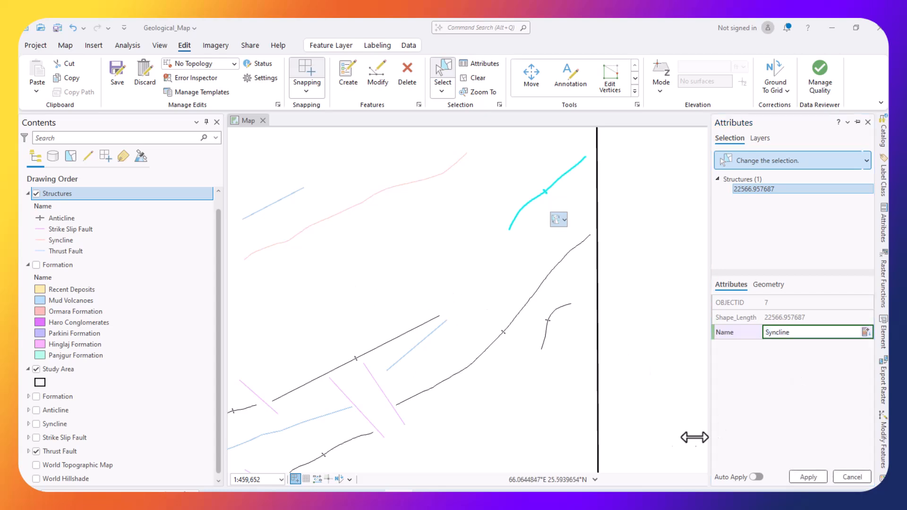
click(802, 478)
Step: Change the Name attribute of the short anticline line in the south-centre to Syncline, apply the edit, and clear the map selection
scroll(425, 344, down, 3)
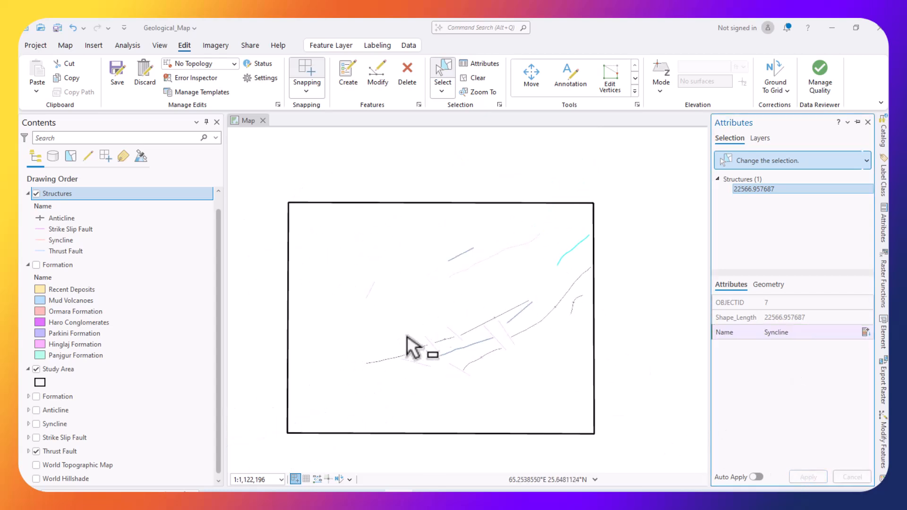
scroll(351, 367, up, 2)
click(566, 361)
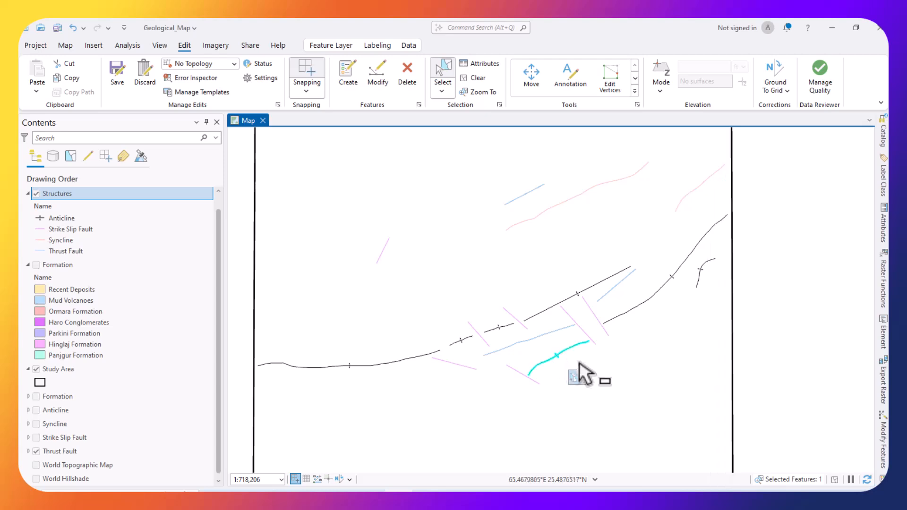
right_click(565, 359)
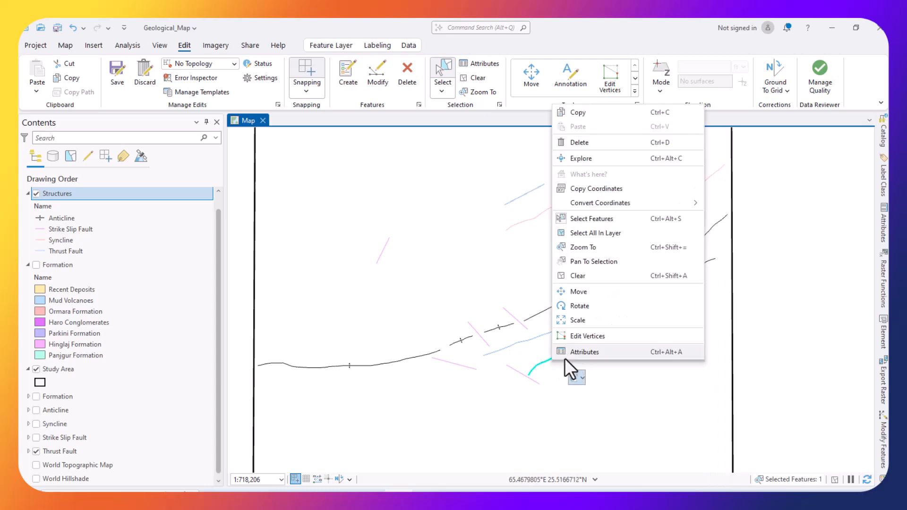
click(570, 354)
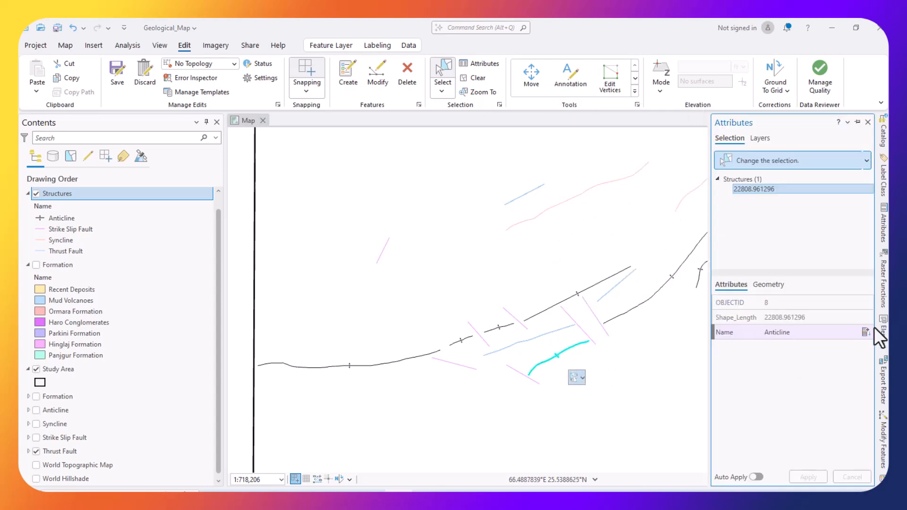
click(869, 330)
click(798, 372)
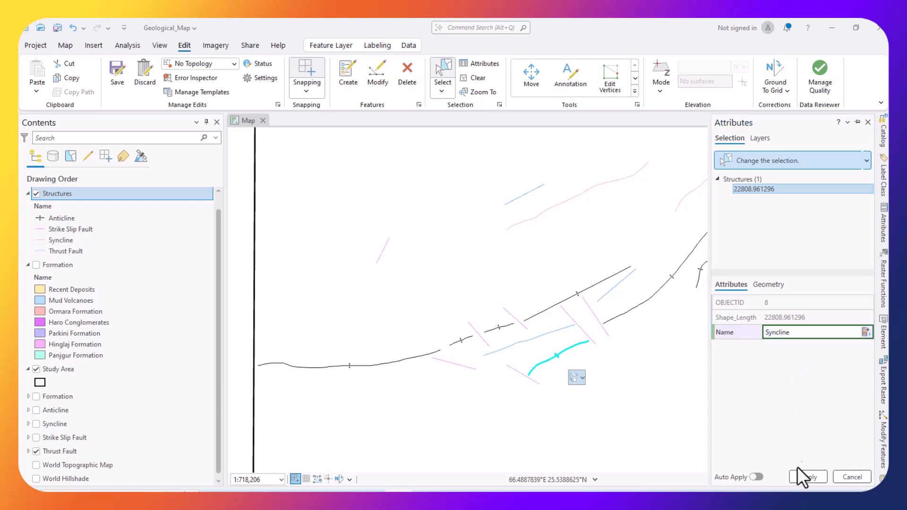
click(808, 476)
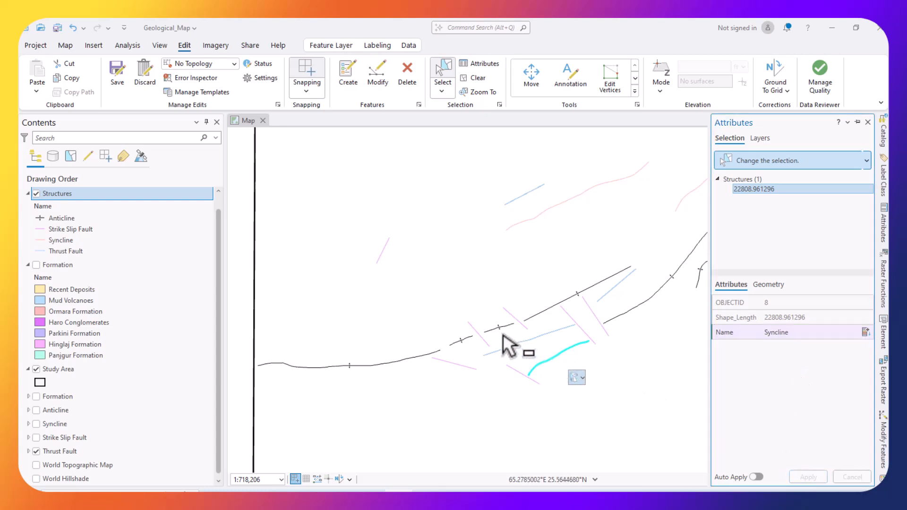
click(555, 314)
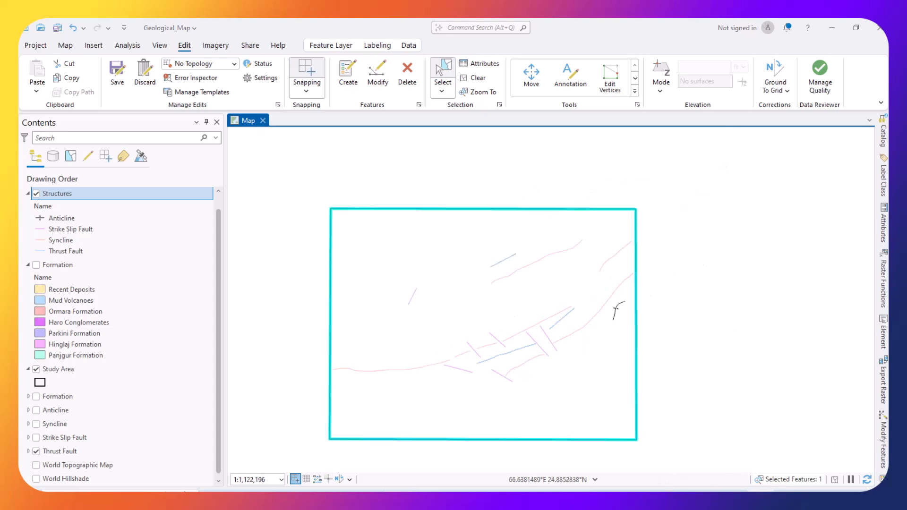
click(472, 78)
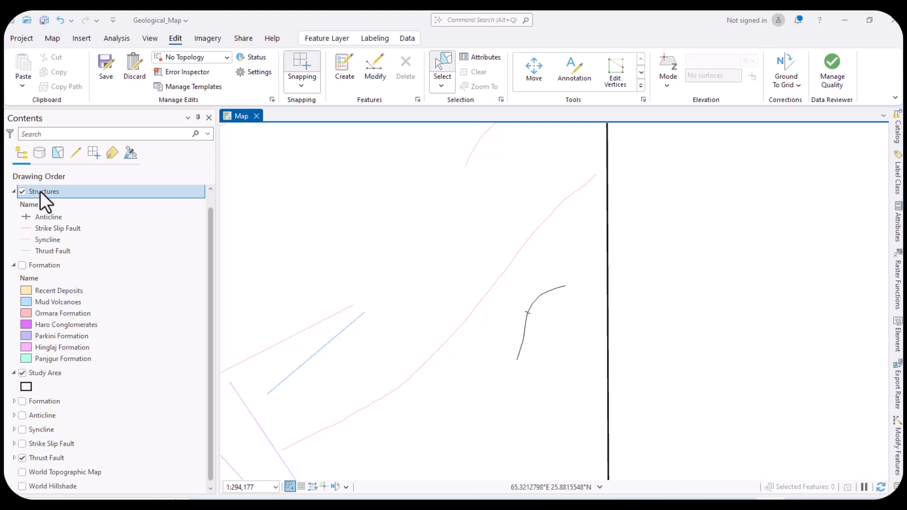
Step: Set the shape marker size of the Structures layer's Anticline symbol to 30 pt and apply the change
right_click(41, 191)
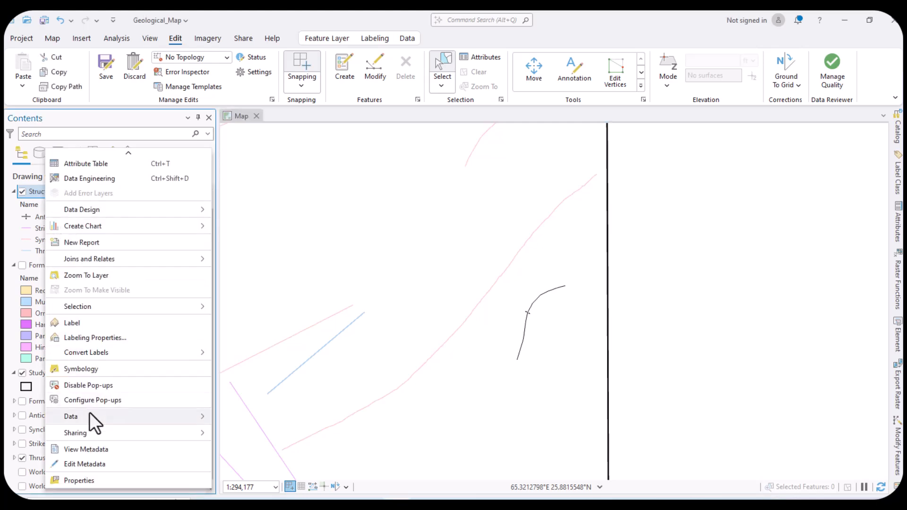
click(88, 372)
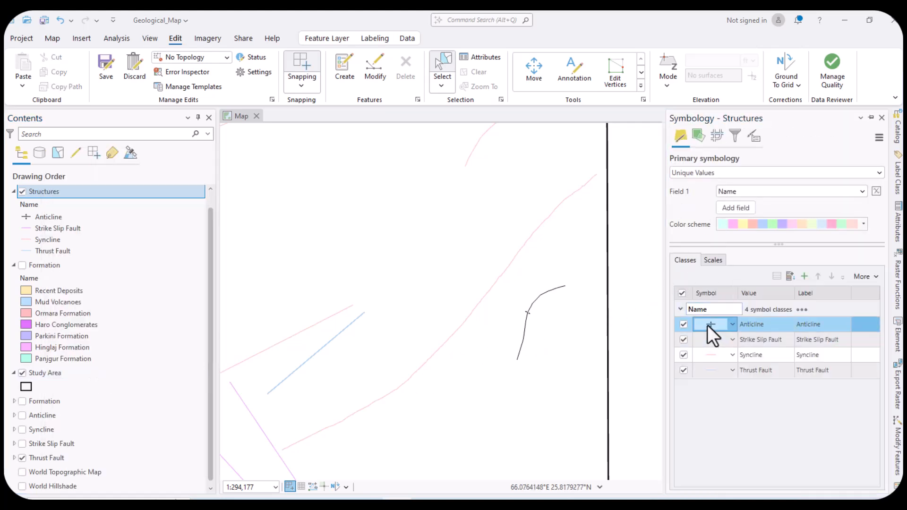
click(707, 325)
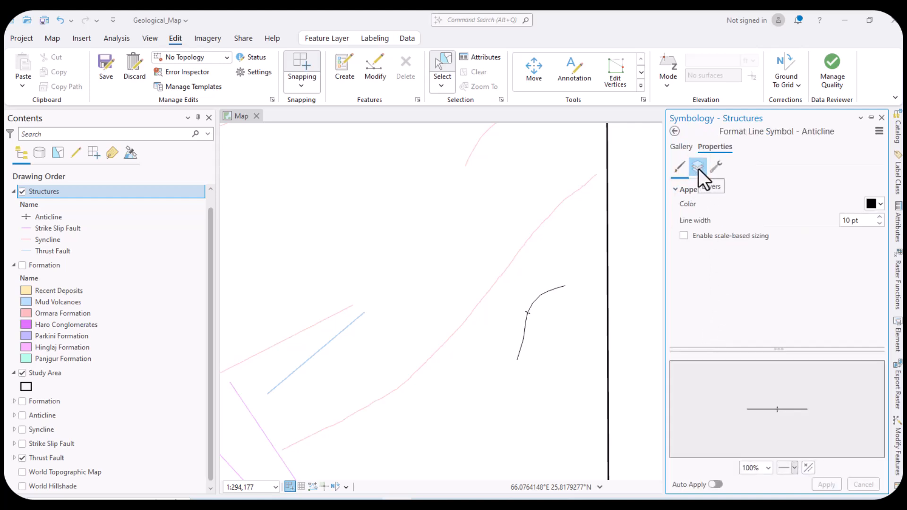
click(698, 168)
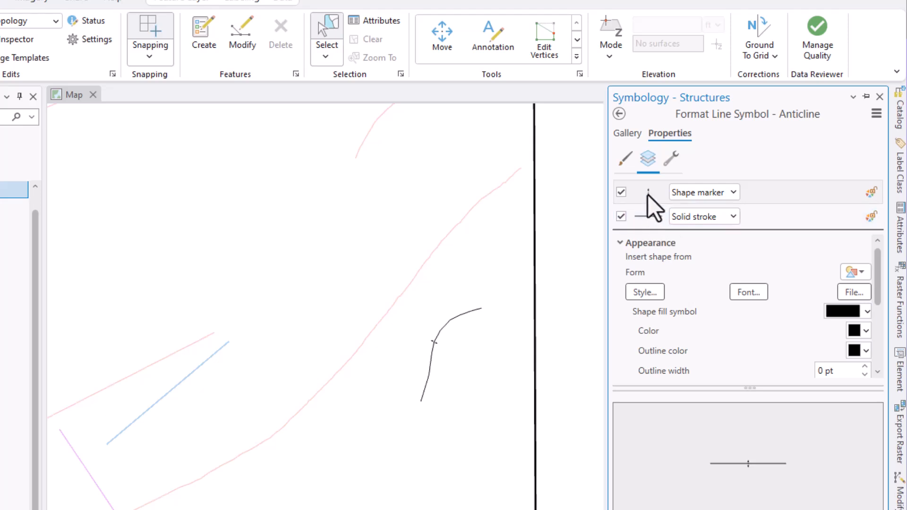
click(648, 194)
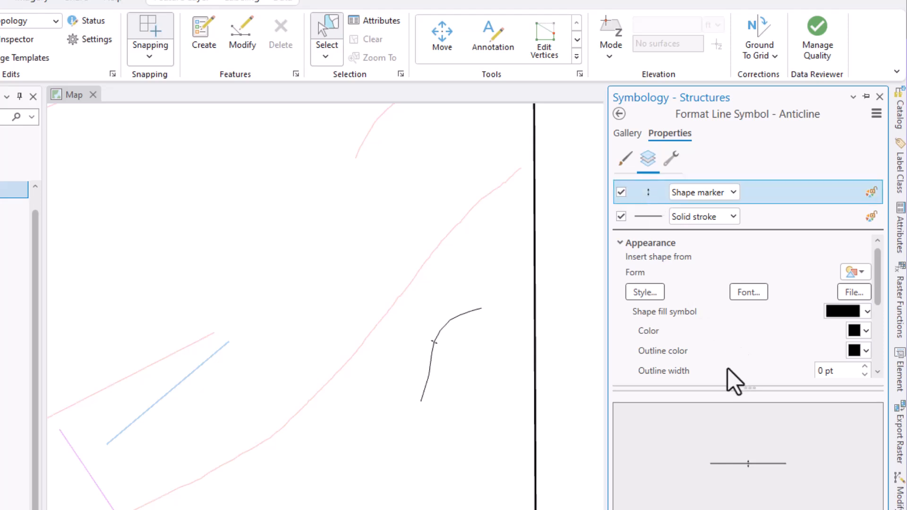
scroll(681, 315, down, 3)
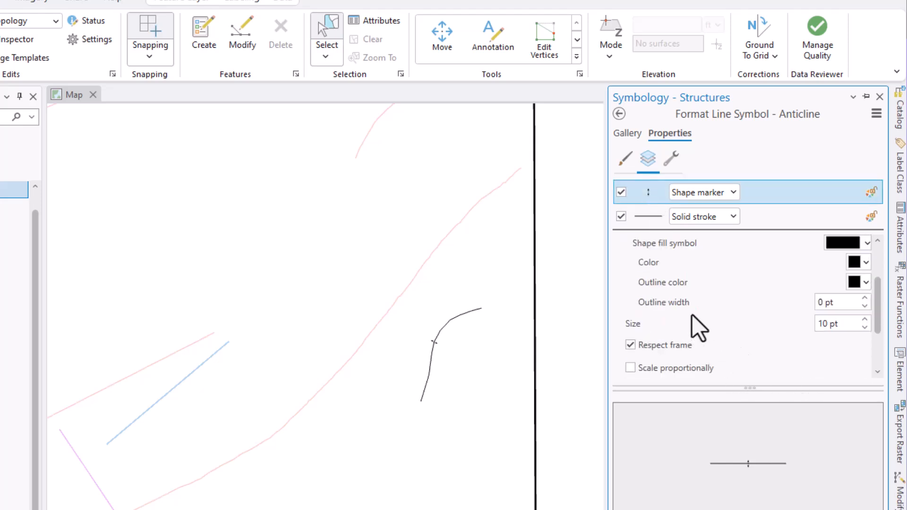
double_click(822, 324)
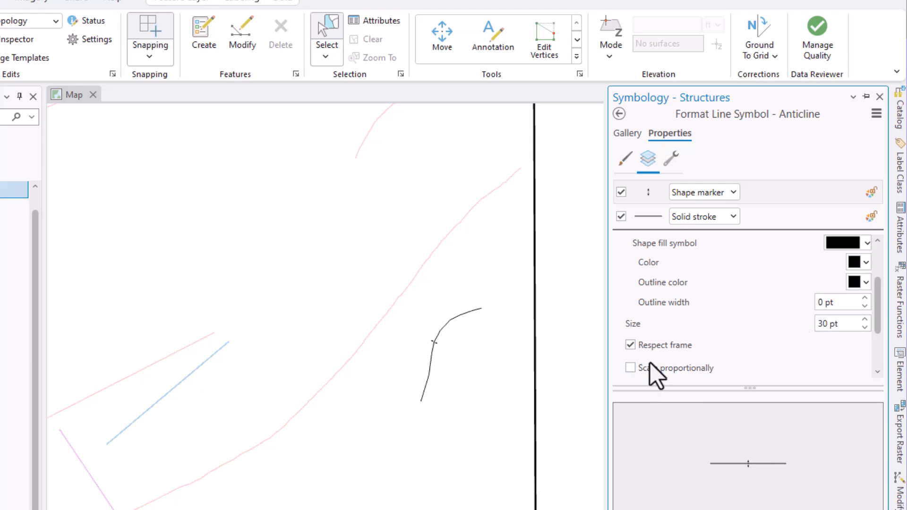
click(697, 492)
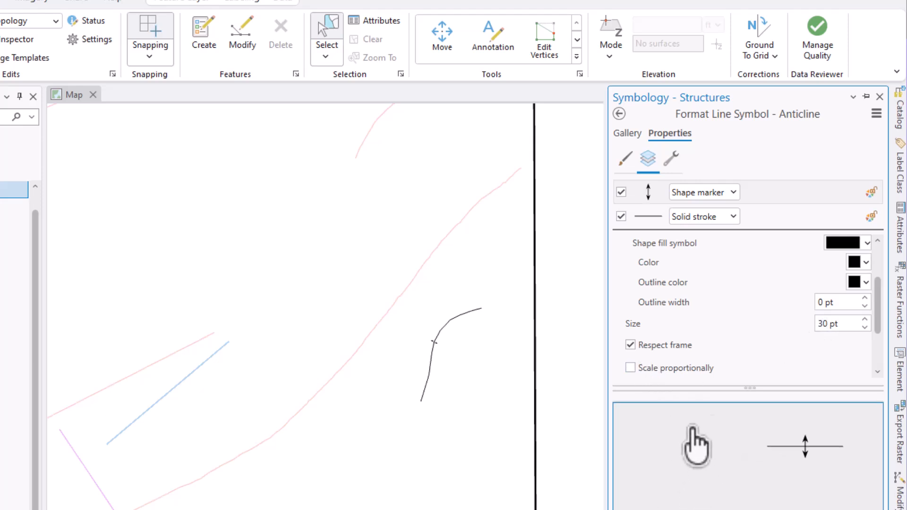
scroll(688, 248, up, 1)
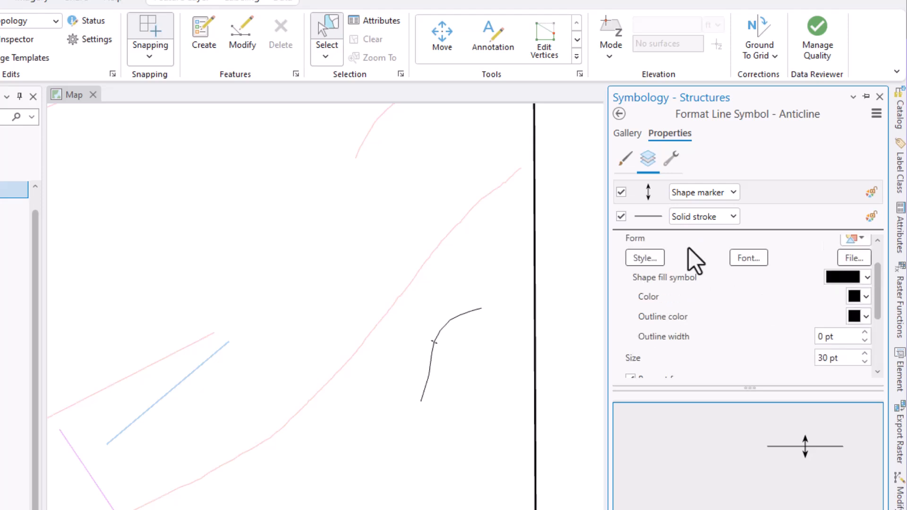
click(643, 216)
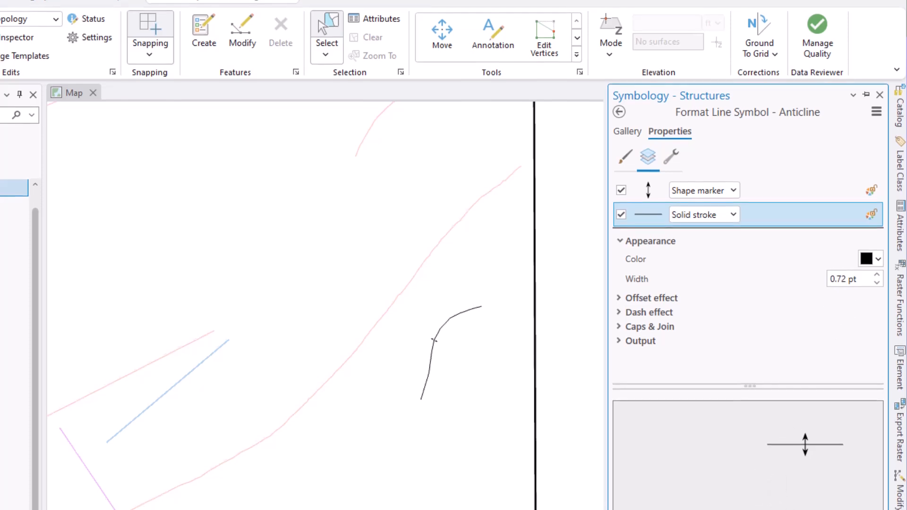
click(809, 466)
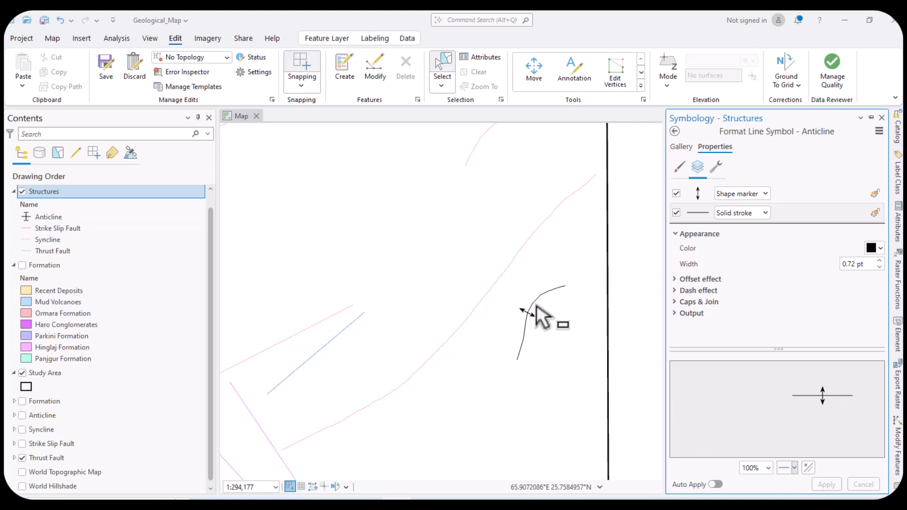
Step: Search the symbol gallery for "syncline" and apply the Syncline - Certain symbol from Geology_24K_en to the Syncline class
scroll(557, 331, down, 2)
scroll(590, 340, down, 2)
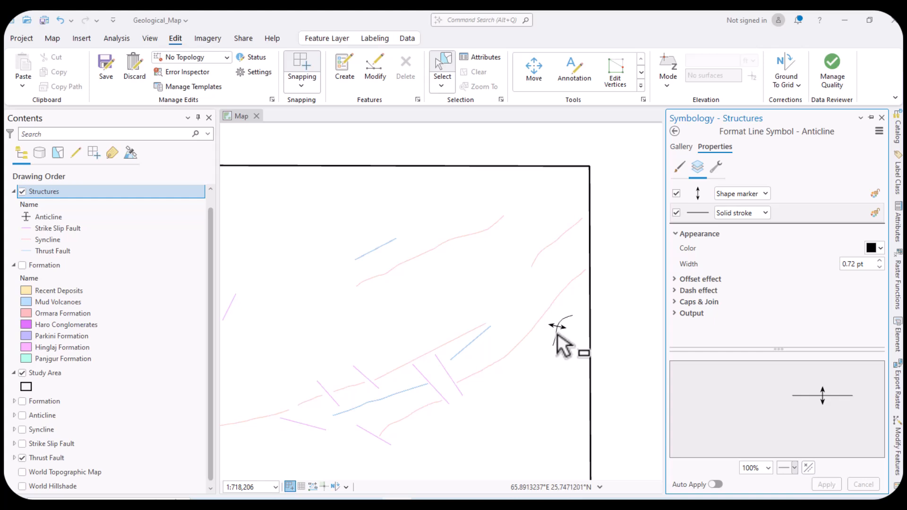
scroll(585, 335, down, 2)
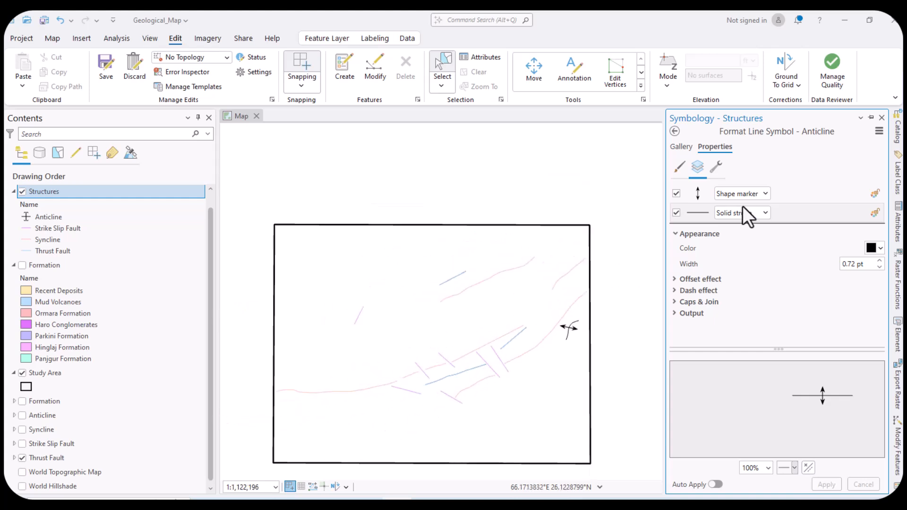
click(684, 148)
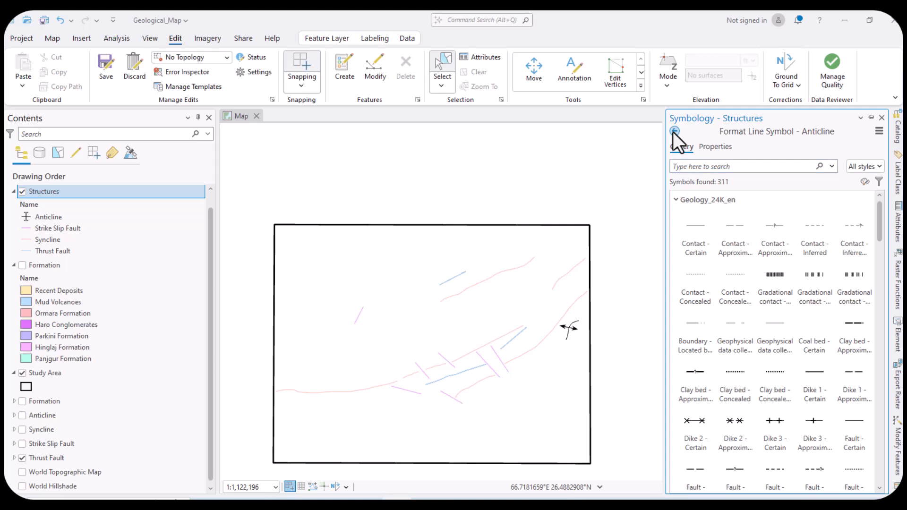
click(673, 131)
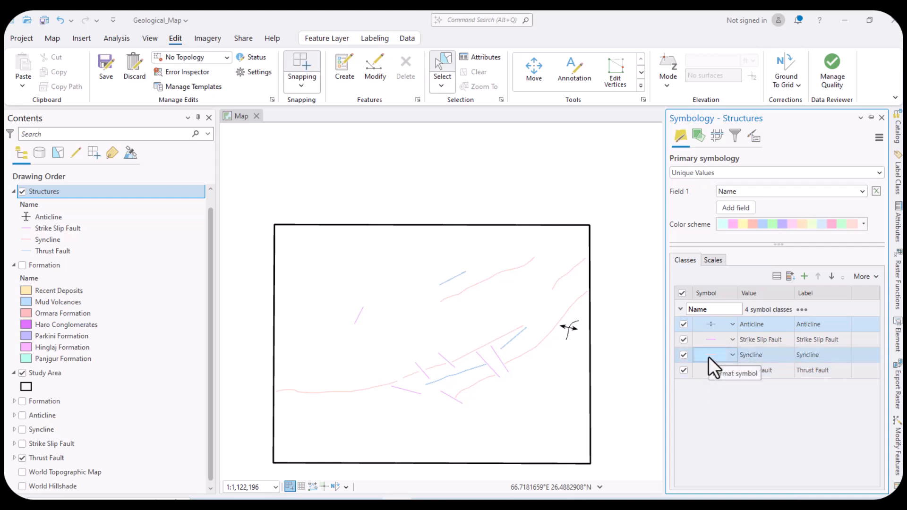
click(708, 356)
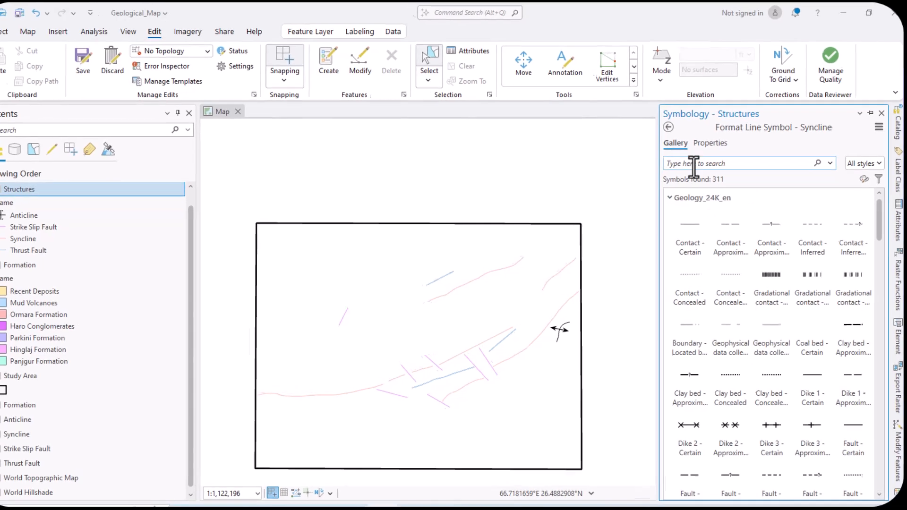
text(syncline)
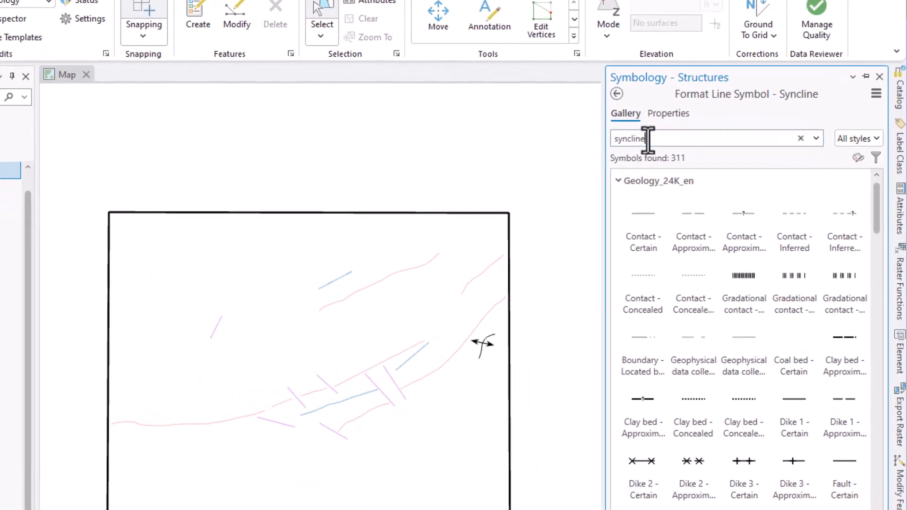
key(Return)
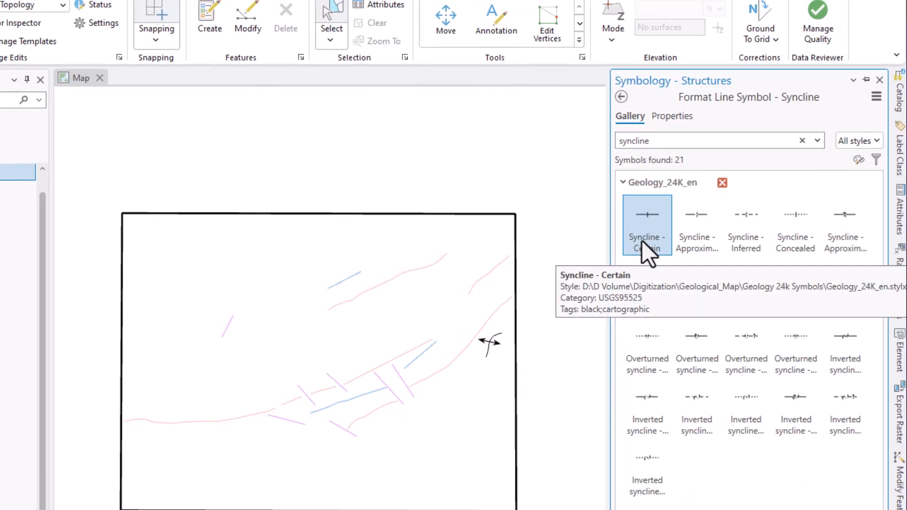
click(645, 227)
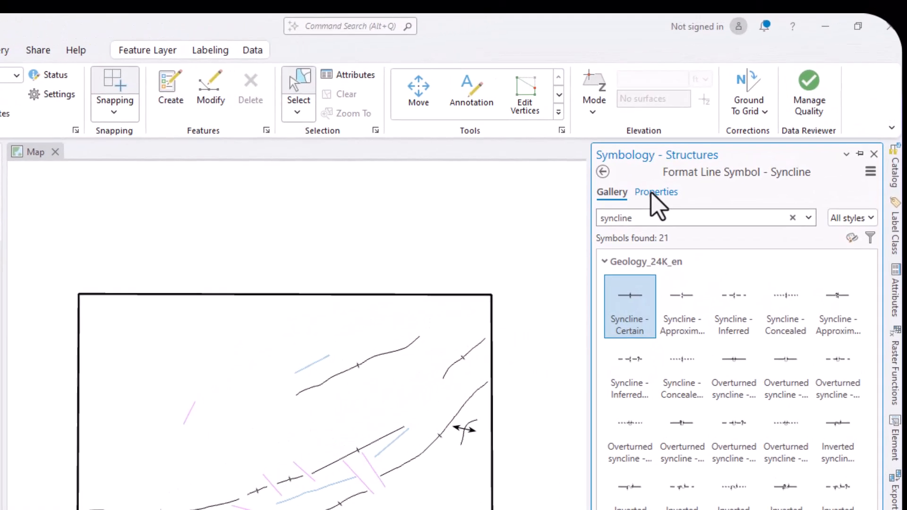
Step: Try to set the Syncline symbol's shape marker size to 30 pt in its symbol layer properties
click(651, 192)
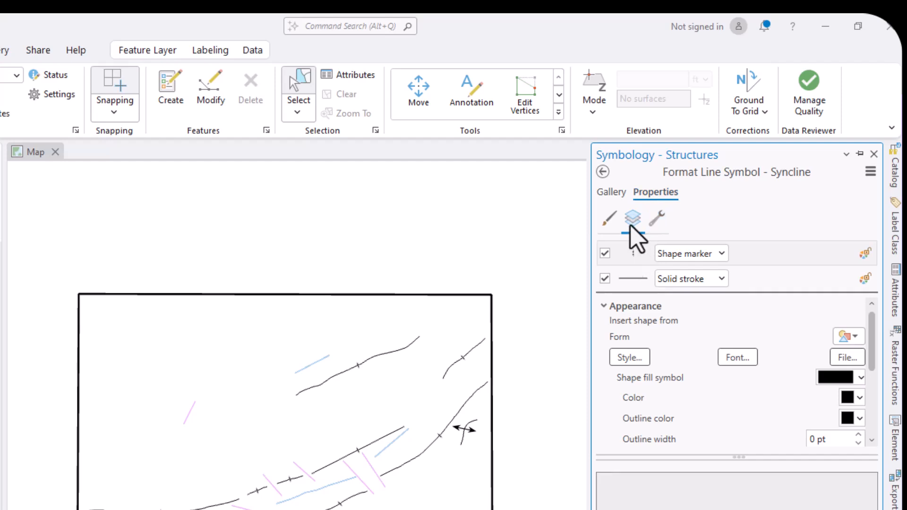
click(643, 253)
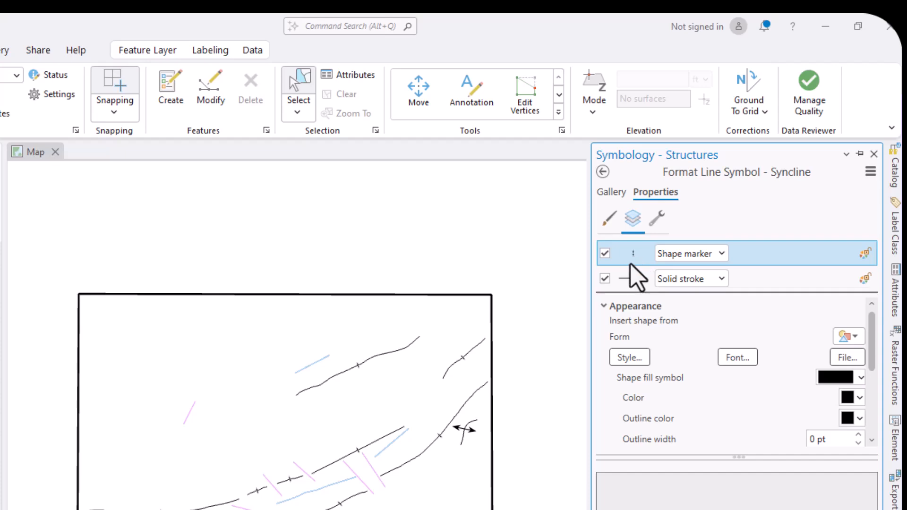
scroll(698, 425, down, 3)
click(811, 391)
drag(811, 393, 798, 395)
text(30)
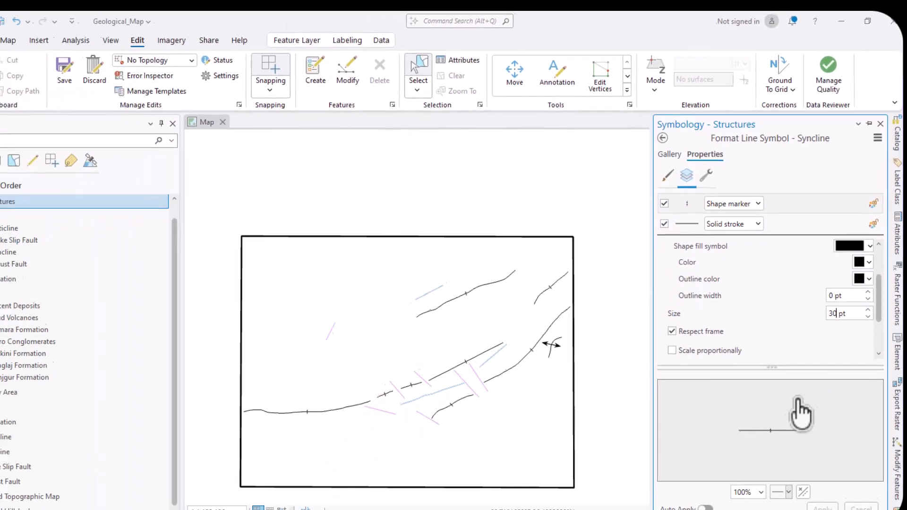
click(677, 229)
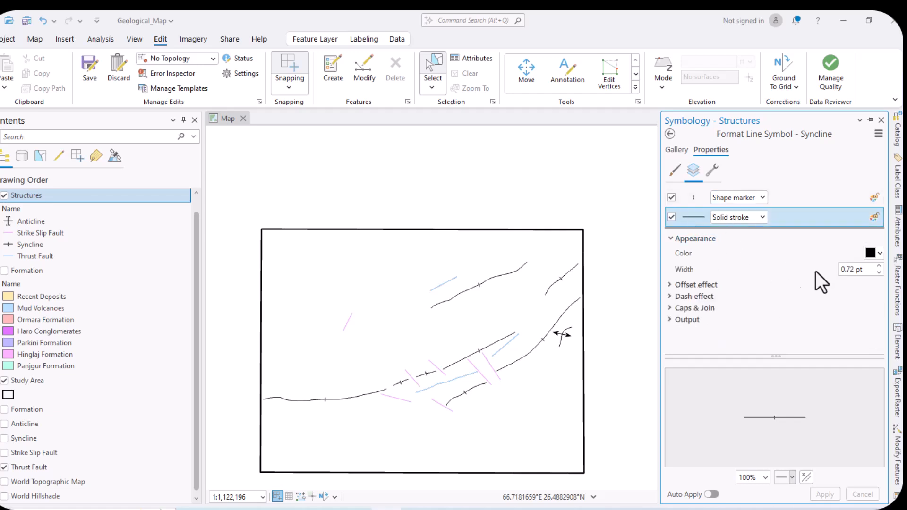
click(825, 424)
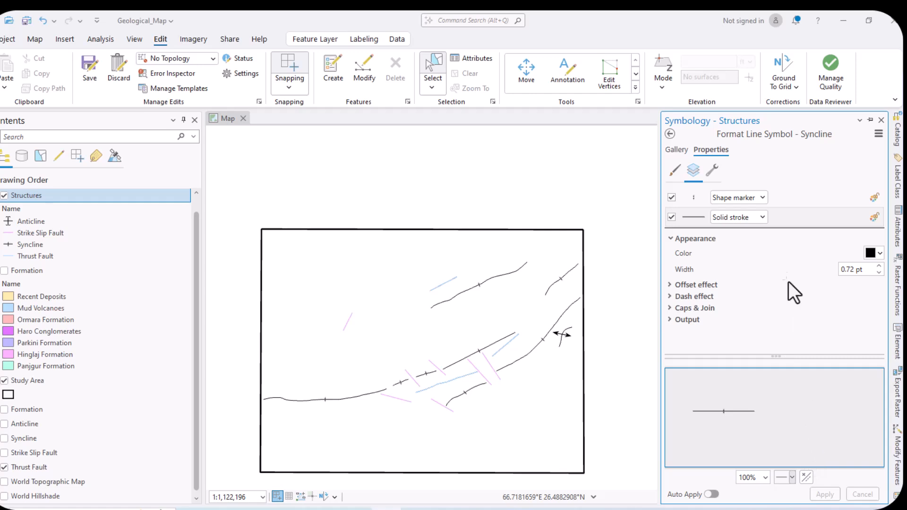
Step: Set the size of the Syncline symbol's shape marker layer to 30 pt and apply the change to the map
click(703, 196)
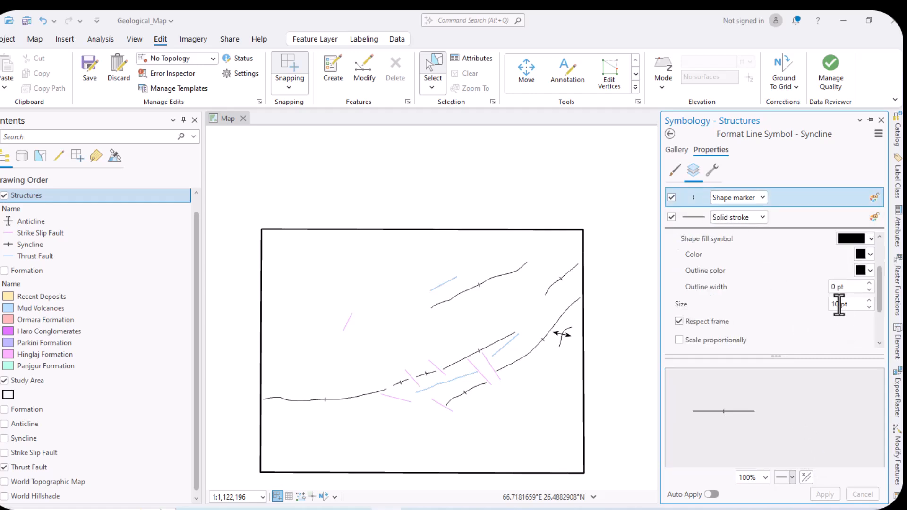
click(838, 304)
text(30)
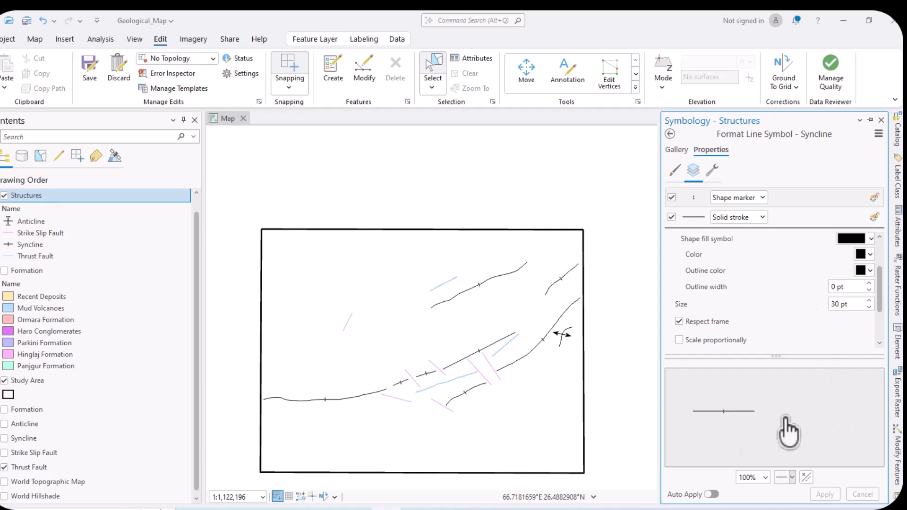
click(790, 442)
click(825, 494)
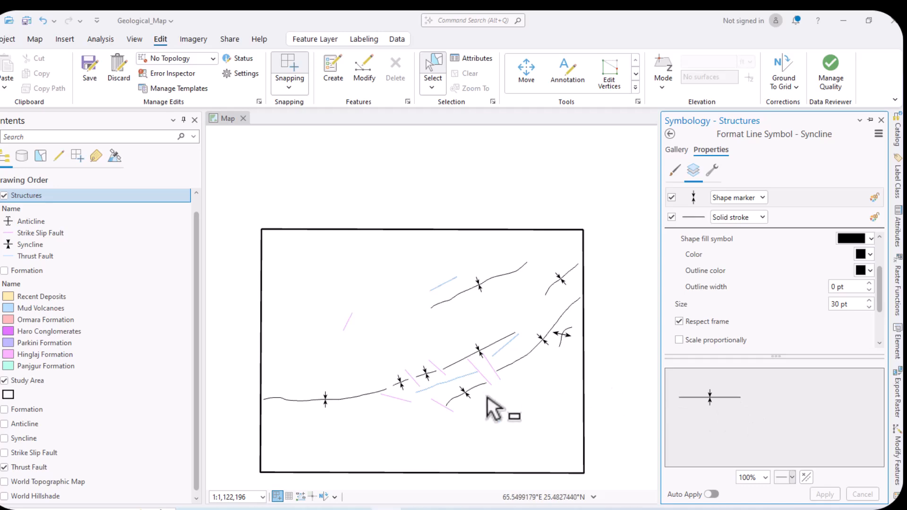
Step: Search the symbol gallery for "thrust fault" and apply Thrust fault, 1st generation - Certain from Geology_24K_en to the Thrust Fault class
click(671, 135)
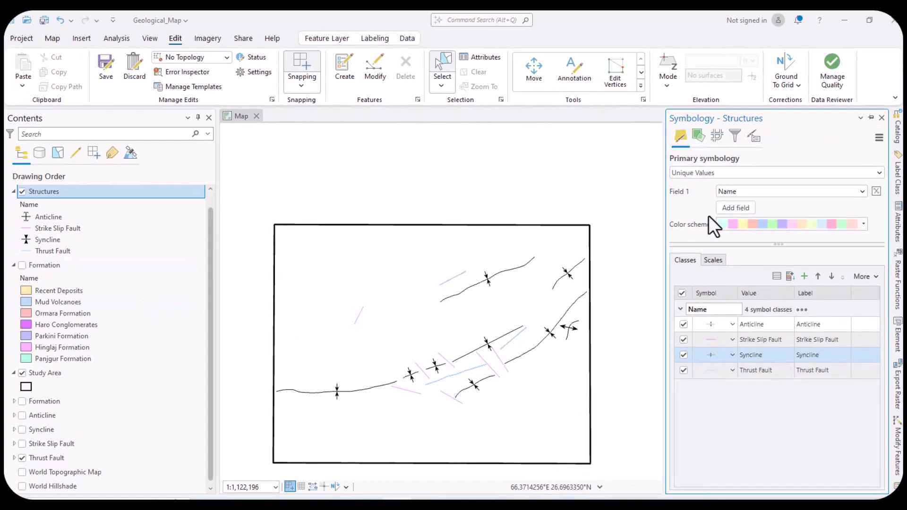
click(710, 371)
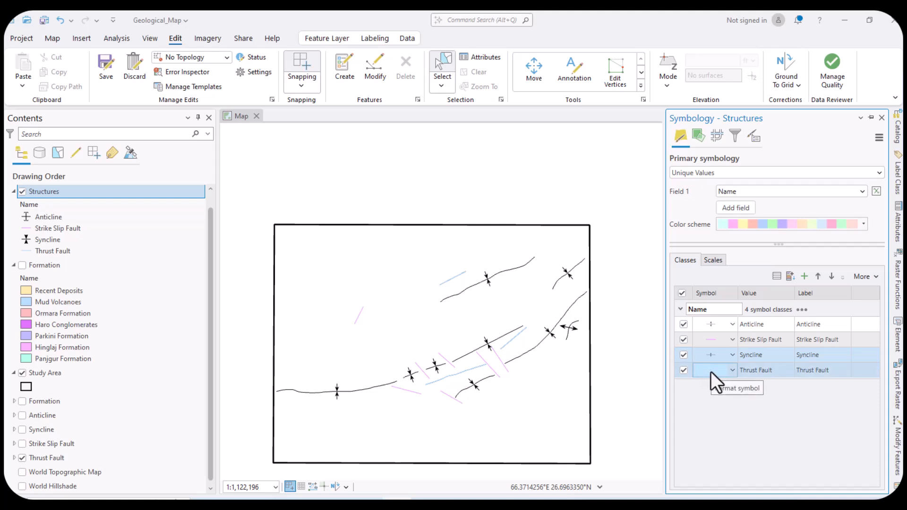
click(711, 371)
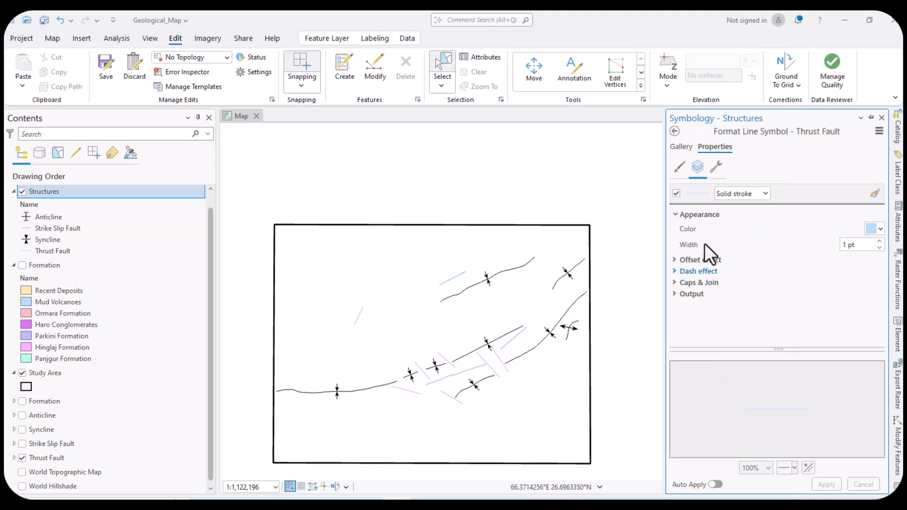
click(680, 146)
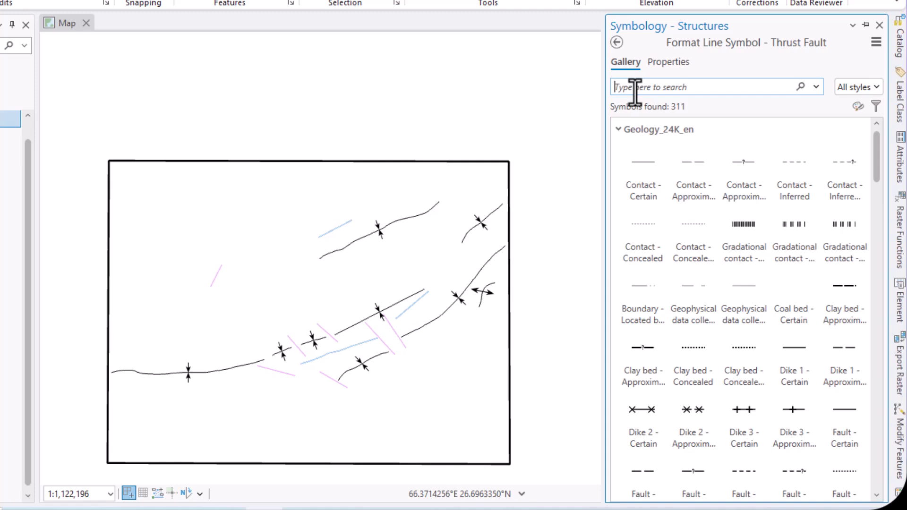
text(thrust faul)
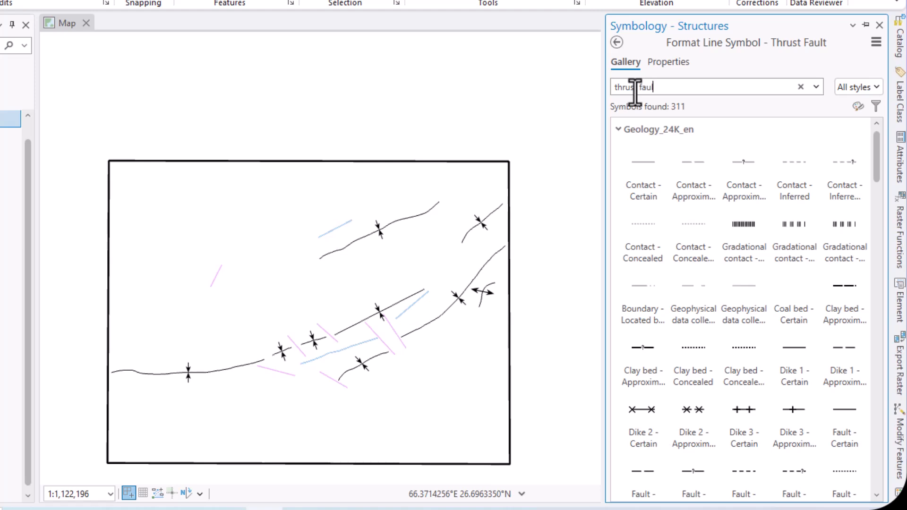
key(Return)
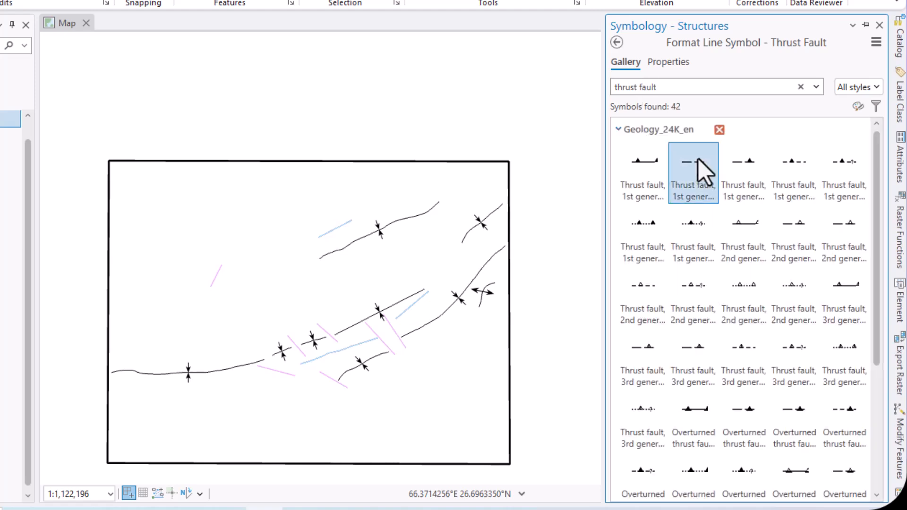
click(644, 171)
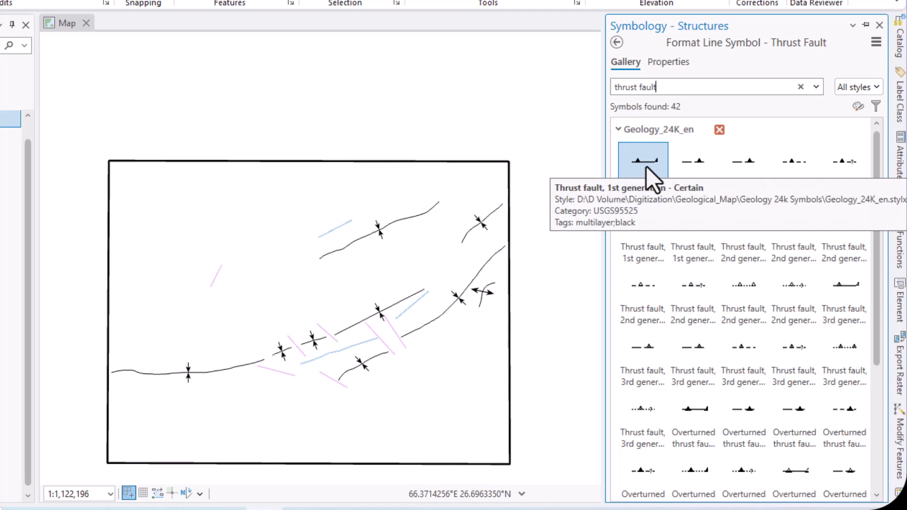
click(647, 167)
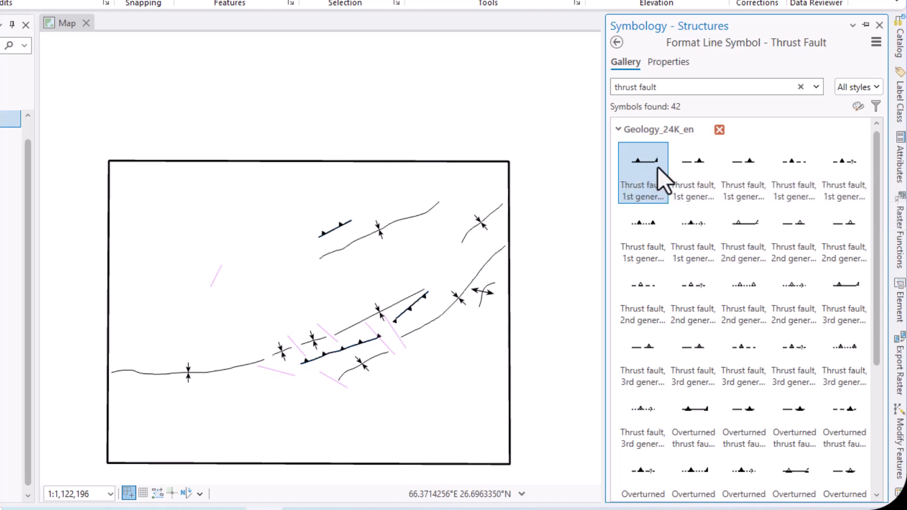
click(676, 62)
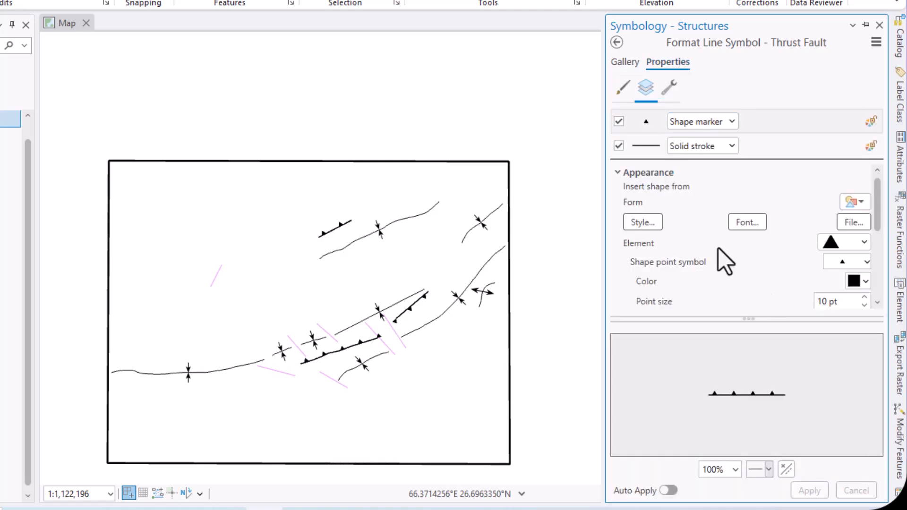
scroll(712, 255, down, 3)
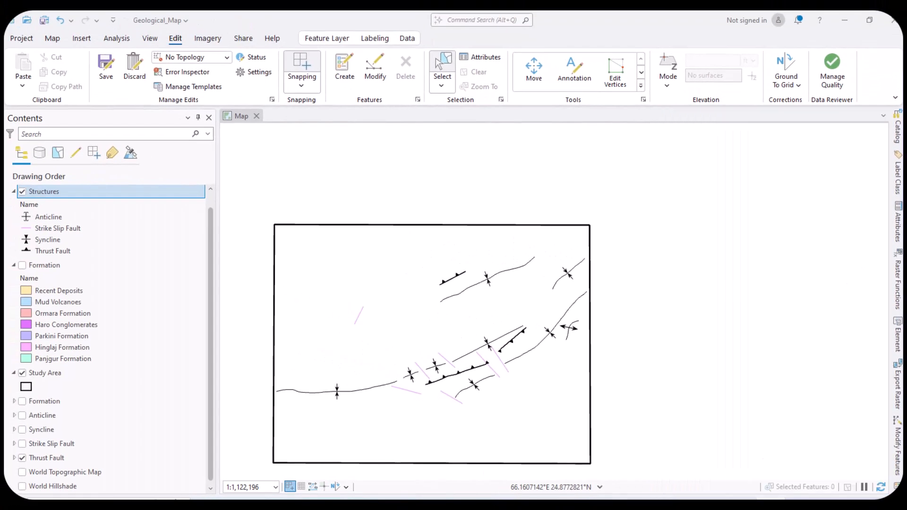
Step: Switch to the Symbols for Geological Maps.docx document in Word and check the textual description of the Thrust Fault symbol
click(324, 505)
scroll(435, 324, down, 3)
scroll(437, 325, up, 5)
scroll(431, 324, down, 5)
scroll(431, 324, up, 8)
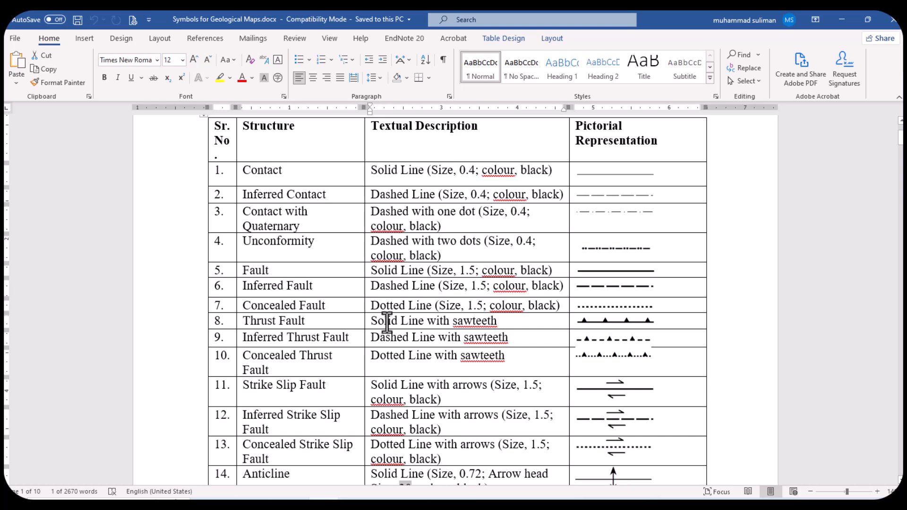
click(508, 325)
drag(465, 326, 399, 321)
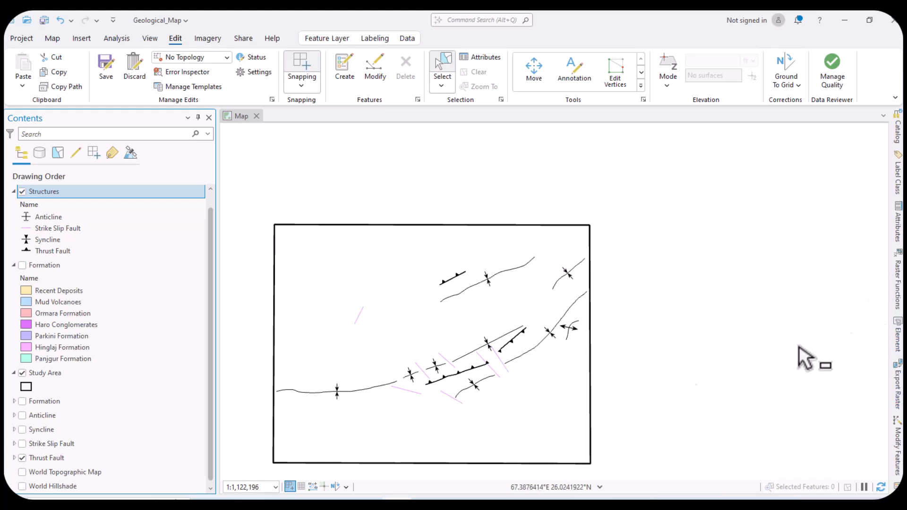
Step: Open Geo Map Hingol National Park (2).jpg from the Digitization folder and examine the fault and fold symbols on the tectonic map
scroll(340, 392, up, 2)
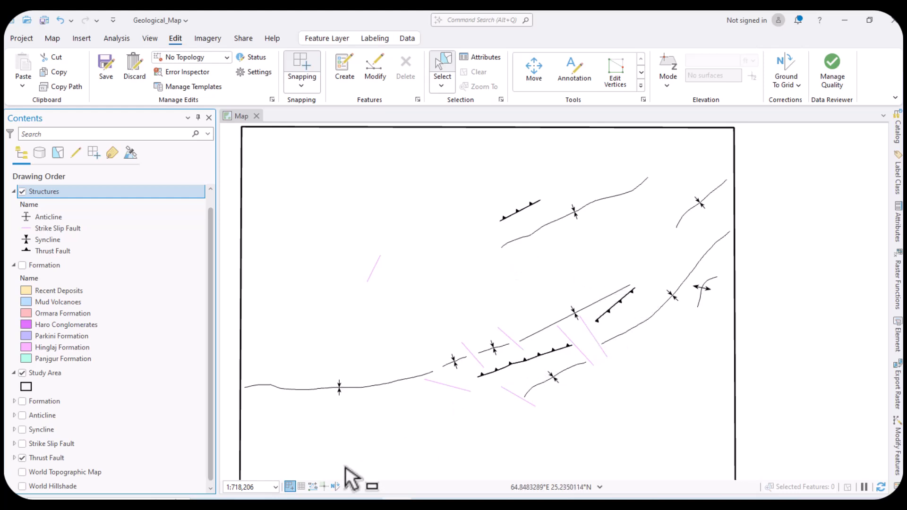
mouse_move(228, 505)
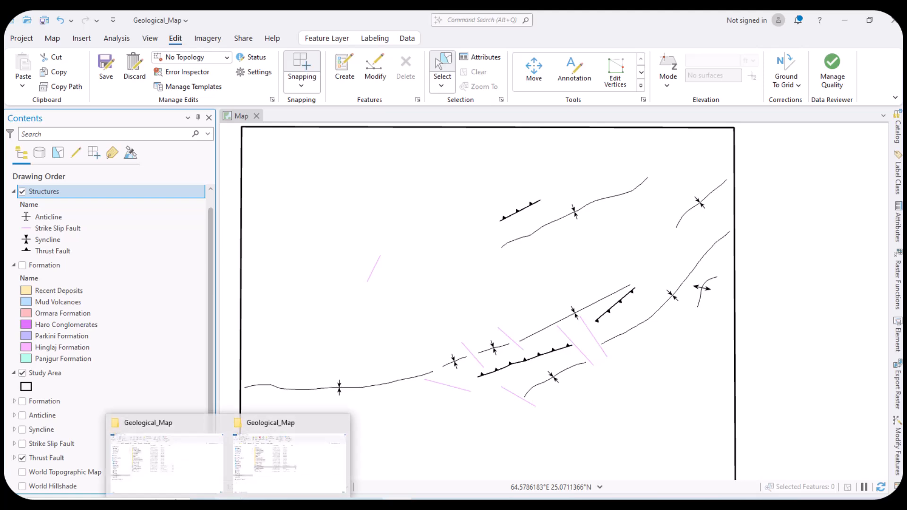
click(188, 455)
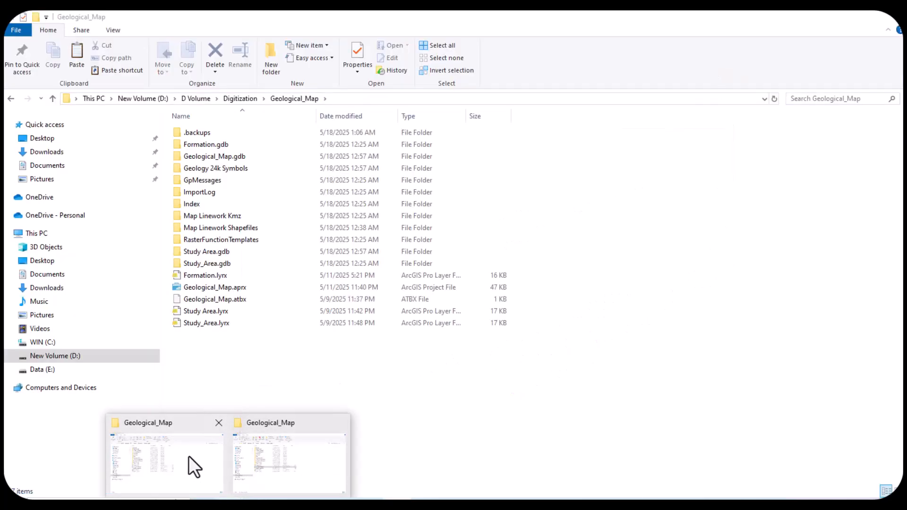
key(BackSpace)
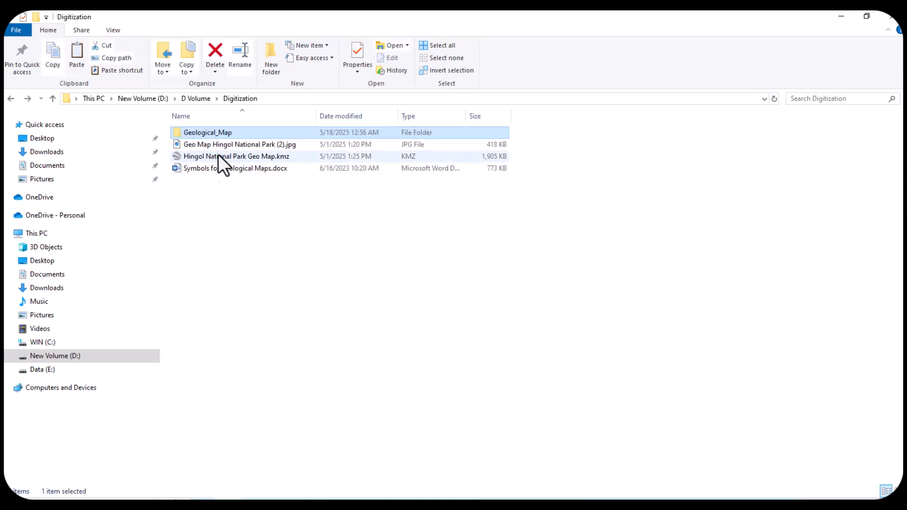
click(218, 147)
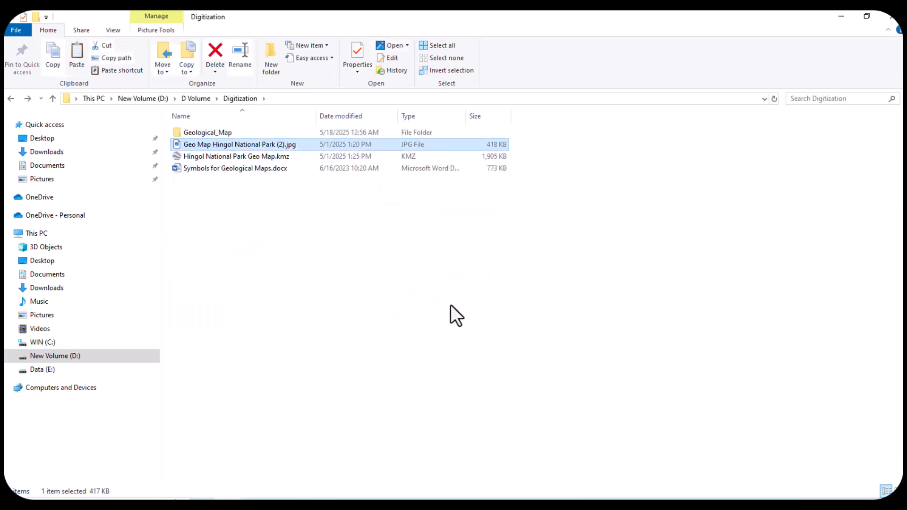
key(Return)
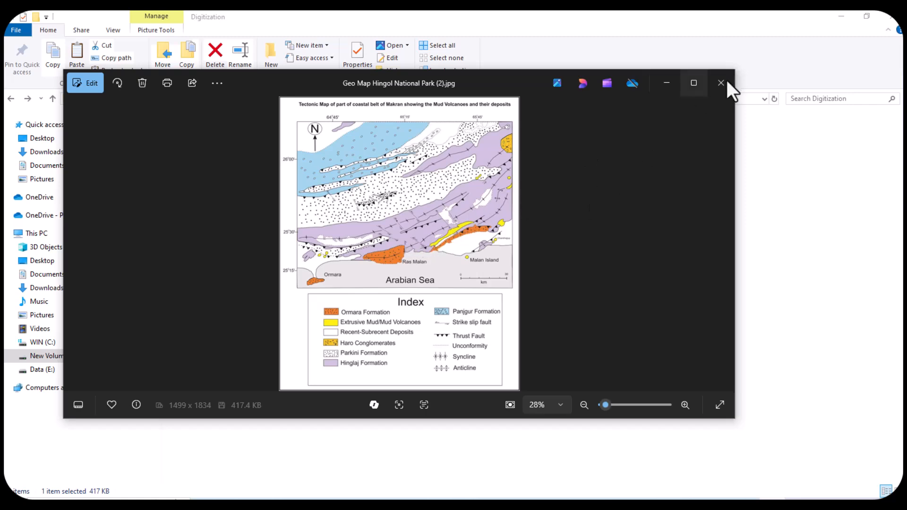
click(693, 83)
scroll(487, 189, up, 3)
drag(483, 158, 480, 206)
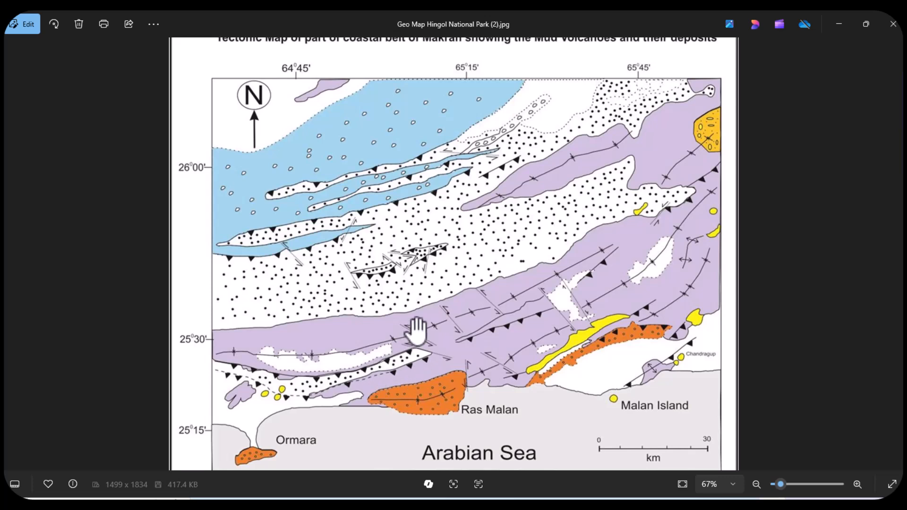
drag(441, 293, 449, 321)
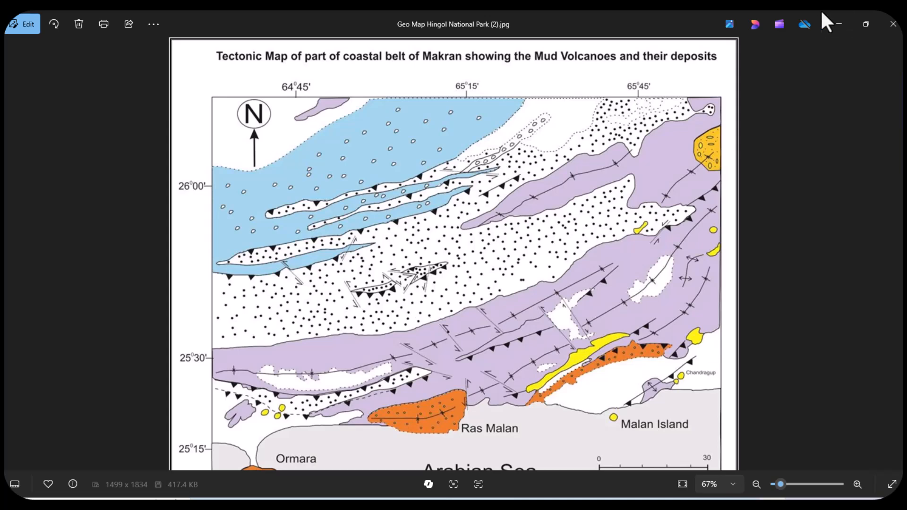
click(838, 25)
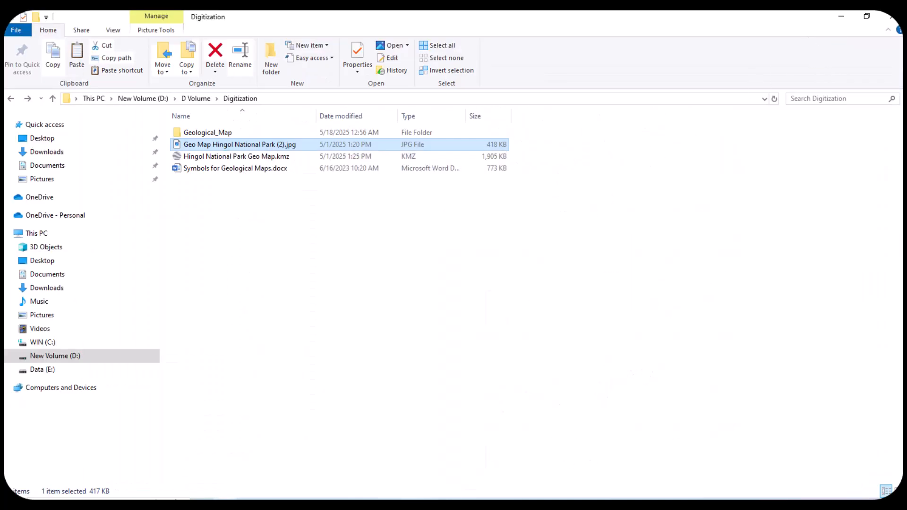
Step: Switch back to ArcGIS Pro and save all pending edits to the map's features
mouse_move(386, 505)
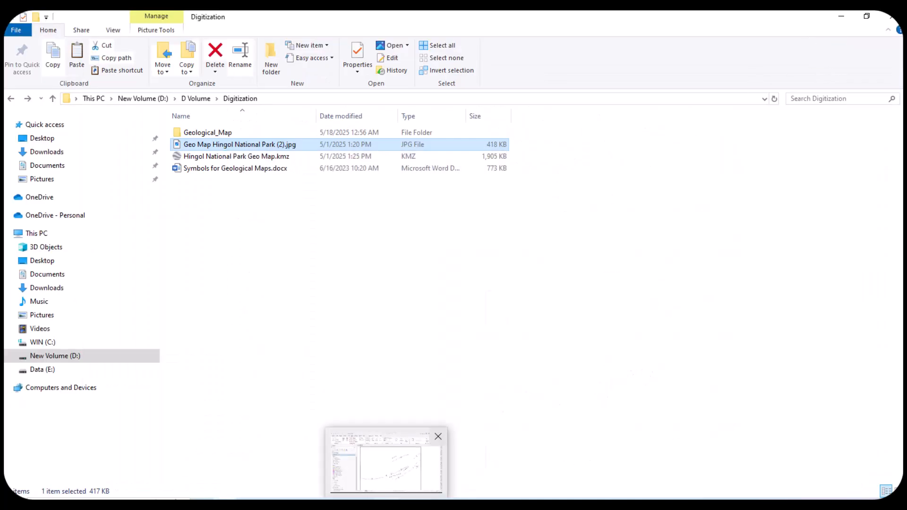
click(385, 482)
scroll(512, 343, down, 3)
scroll(508, 340, up, 3)
scroll(501, 336, down, 1)
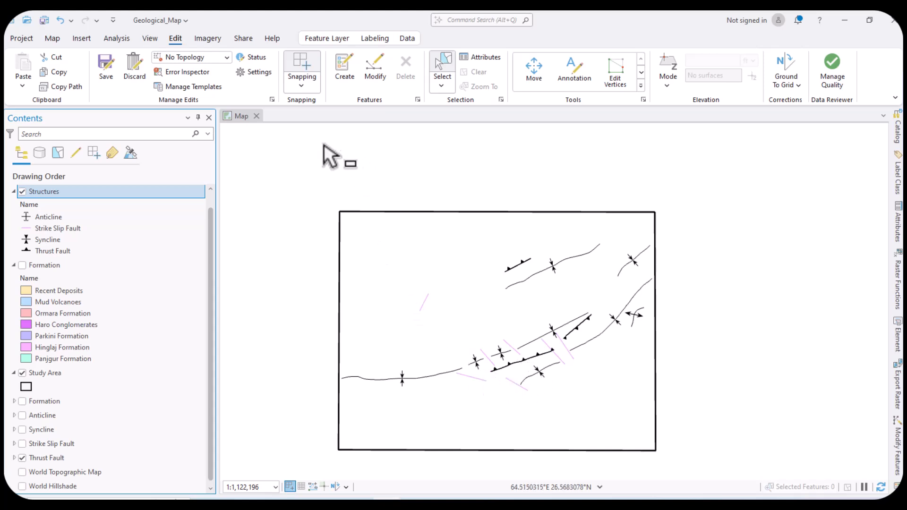
click(106, 66)
click(453, 277)
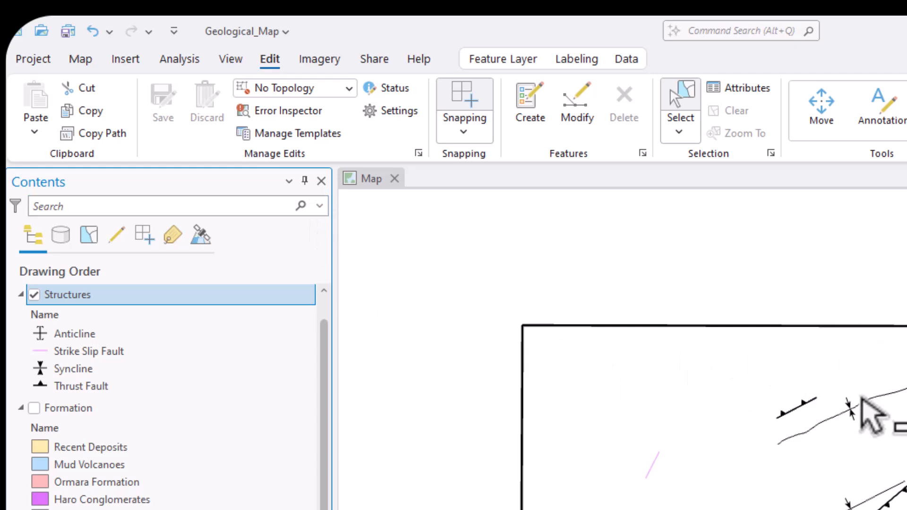
Step: Add a Line Notes layer to the map and expand its legend entry in the drawing order
scroll(905, 412, down, 2)
scroll(843, 430, up, 2)
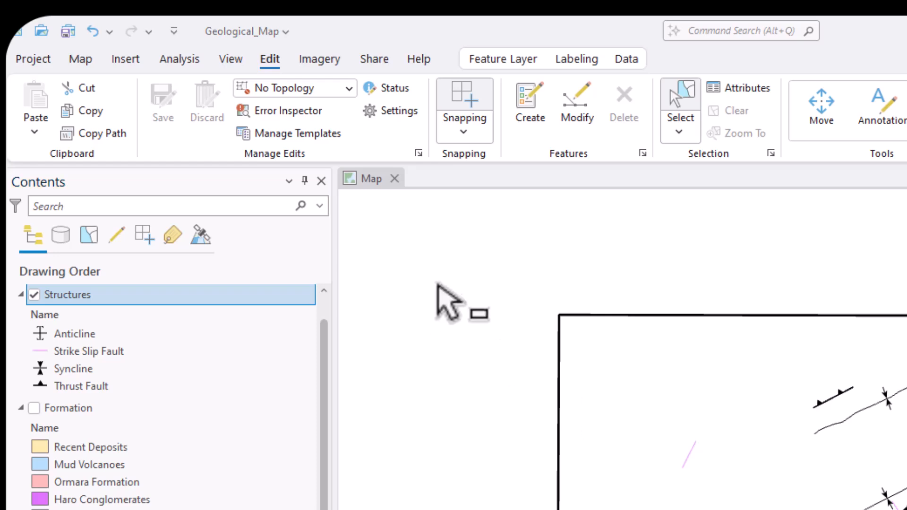
click(125, 59)
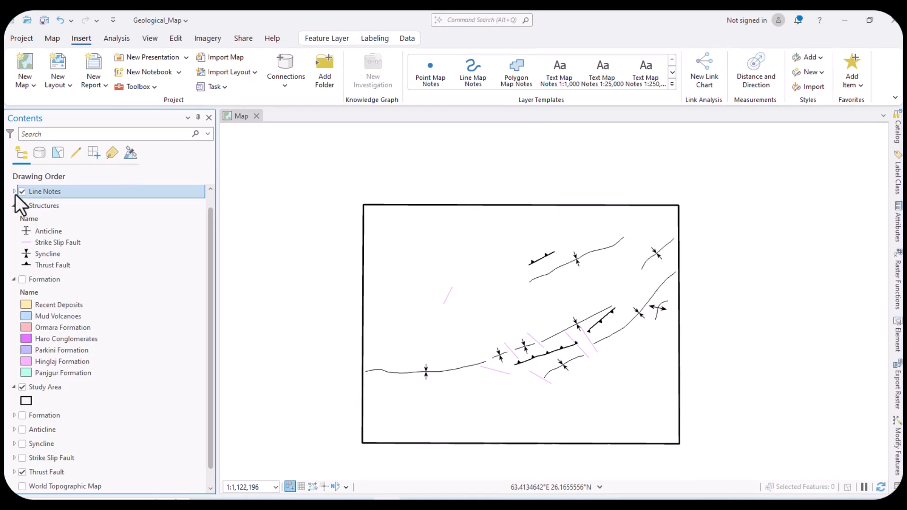
click(14, 191)
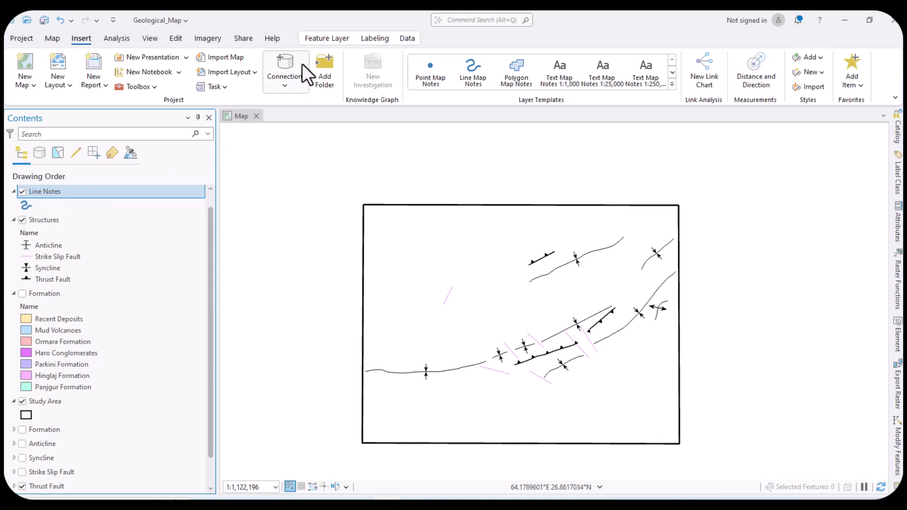
Step: Create a straight two-point line with the Line Notes template in the empty area east of the study area frame
click(174, 39)
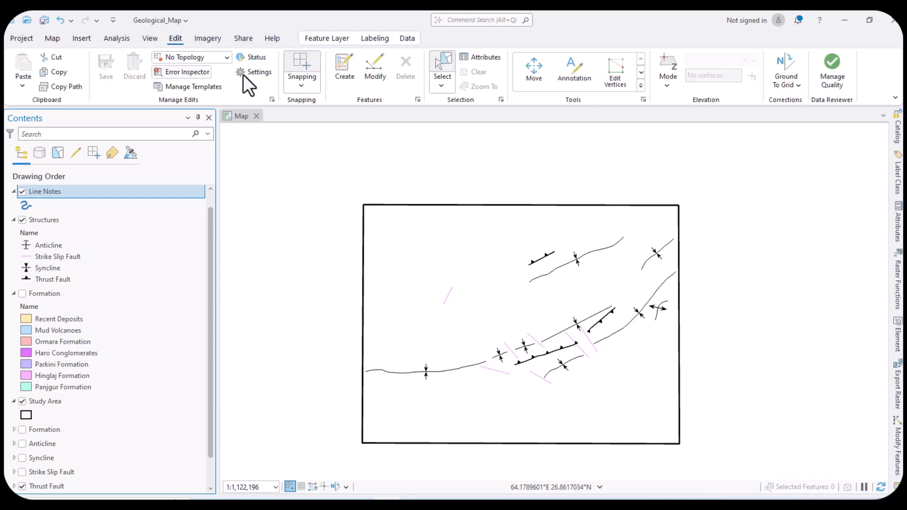
click(343, 68)
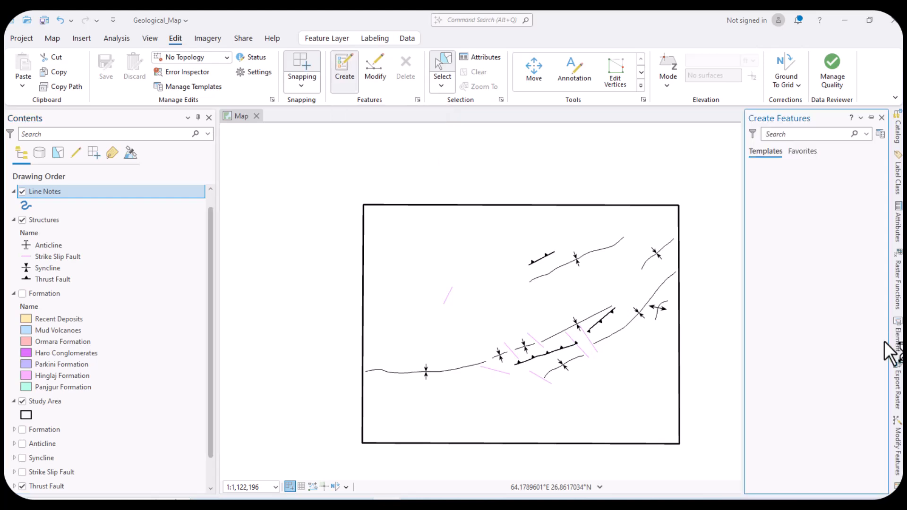
click(776, 203)
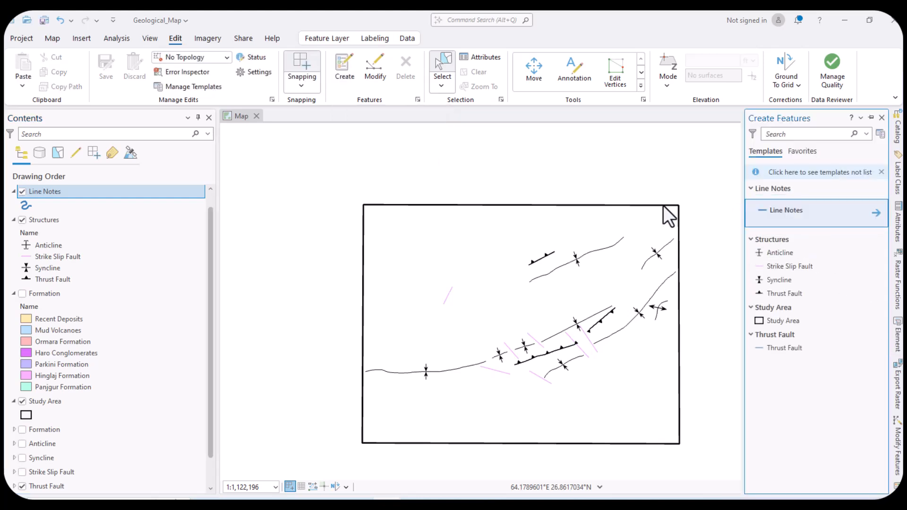
scroll(432, 280, down, 2)
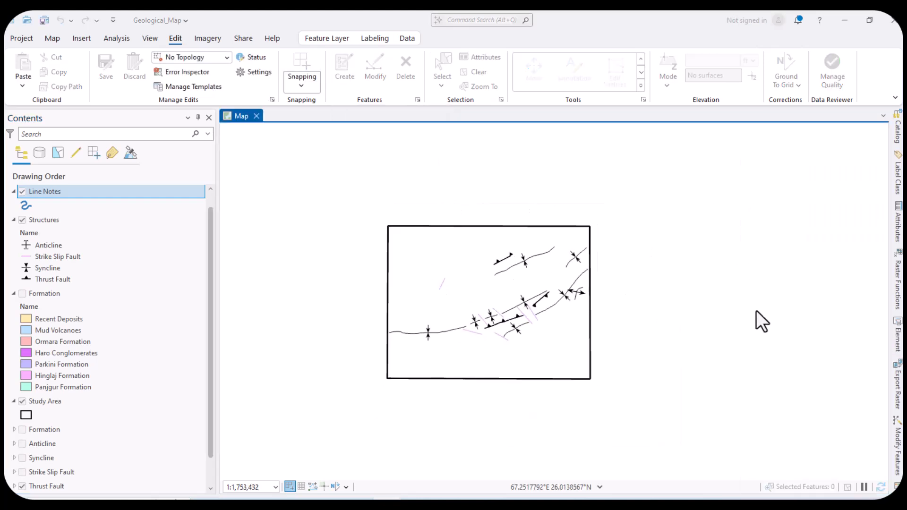
drag(690, 290, 551, 276)
click(419, 261)
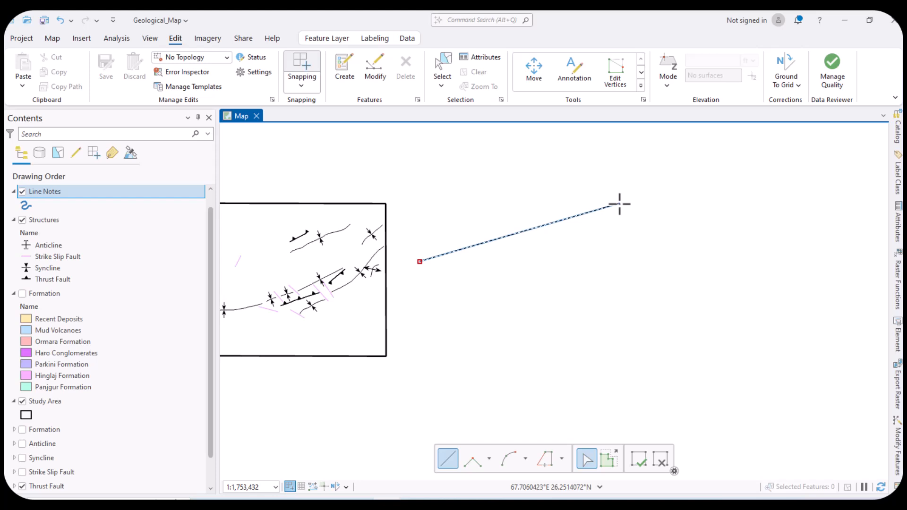
click(619, 204)
right_click(619, 204)
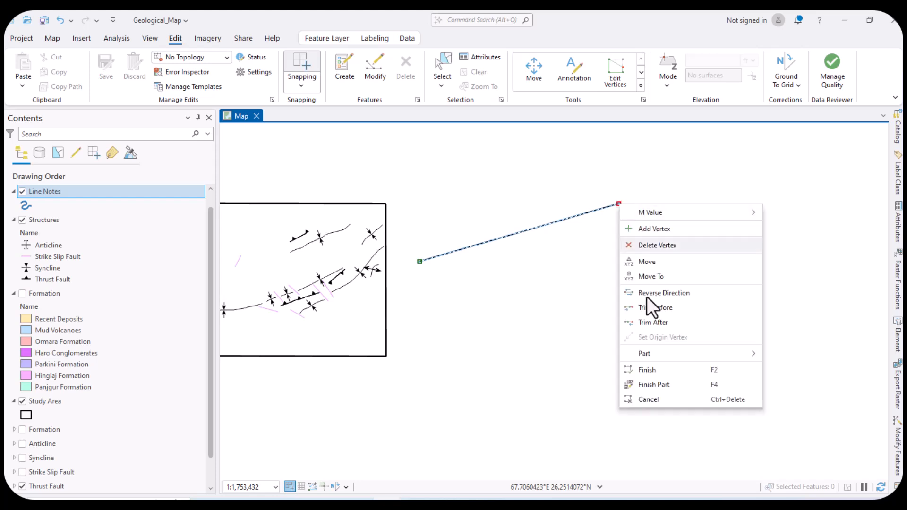
click(650, 371)
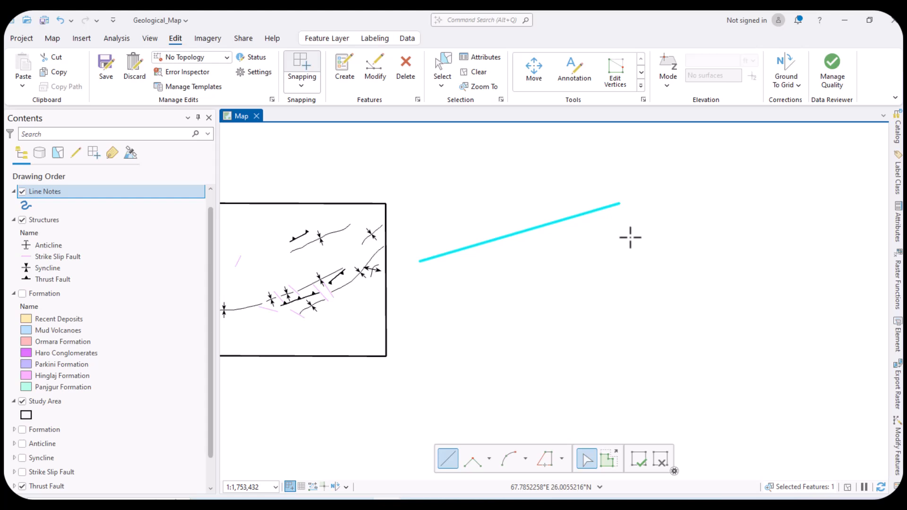
Step: Draw a second straight line note from east to west, parallel to and below the first, and clear the selection
right_click(435, 296)
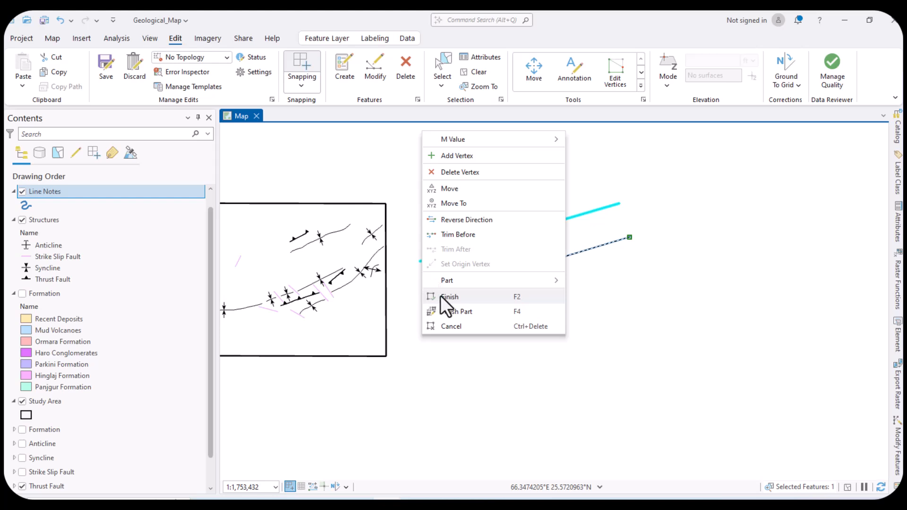
click(439, 296)
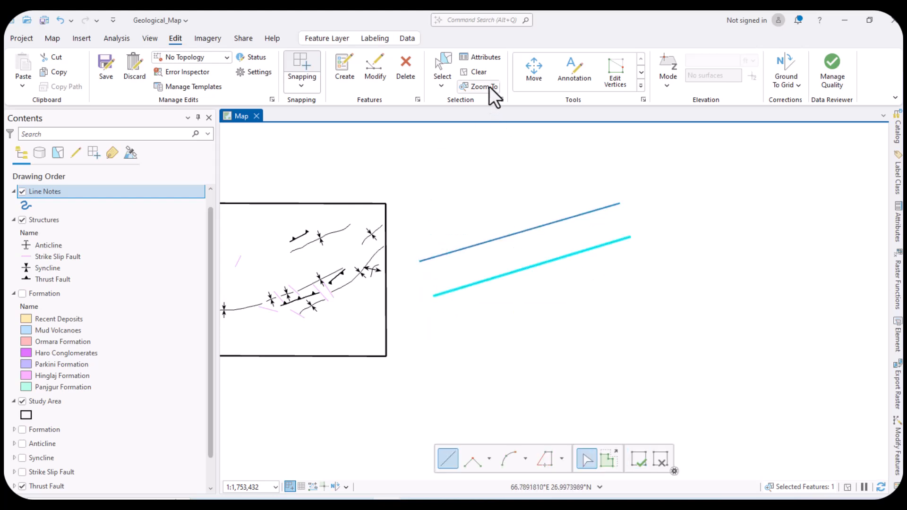
click(477, 72)
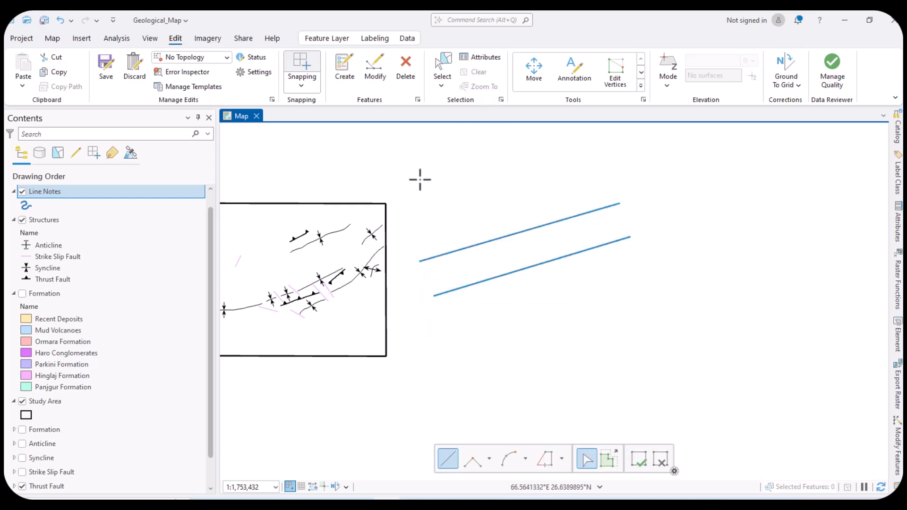
Step: Search the symbol gallery for thrust fault and apply the first Geology_24K_en thrust fault, 1st generation symbol to the Line Notes layer
right_click(43, 193)
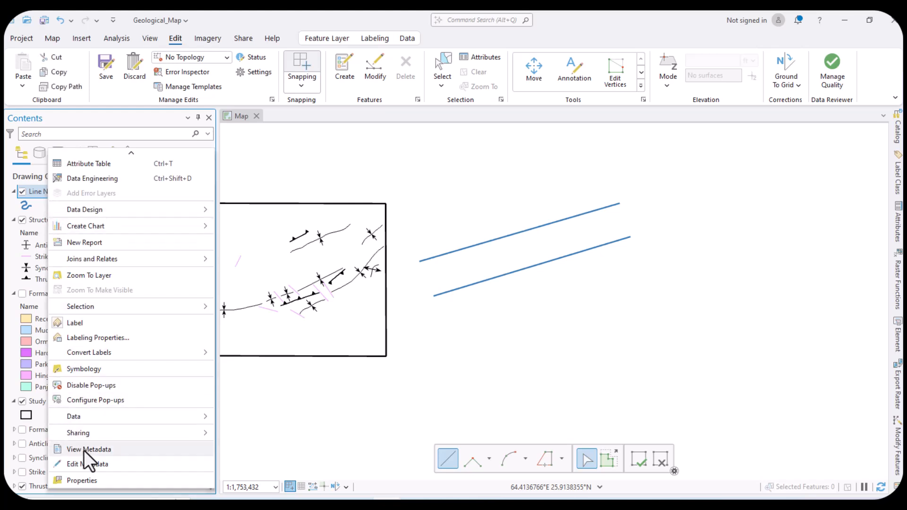
click(90, 372)
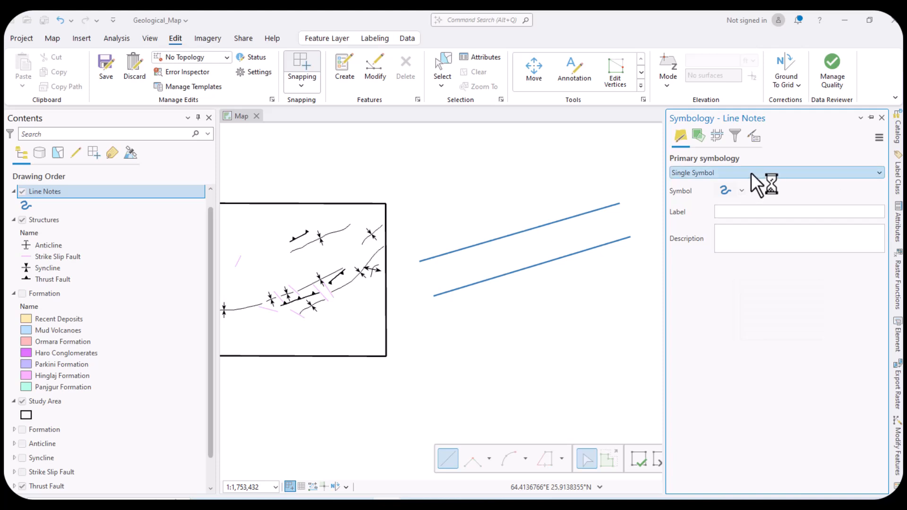
click(726, 189)
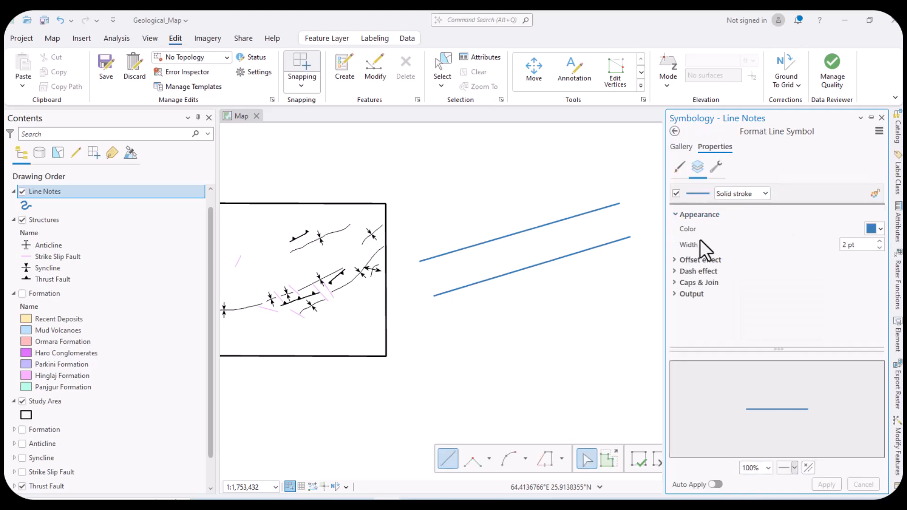
click(681, 147)
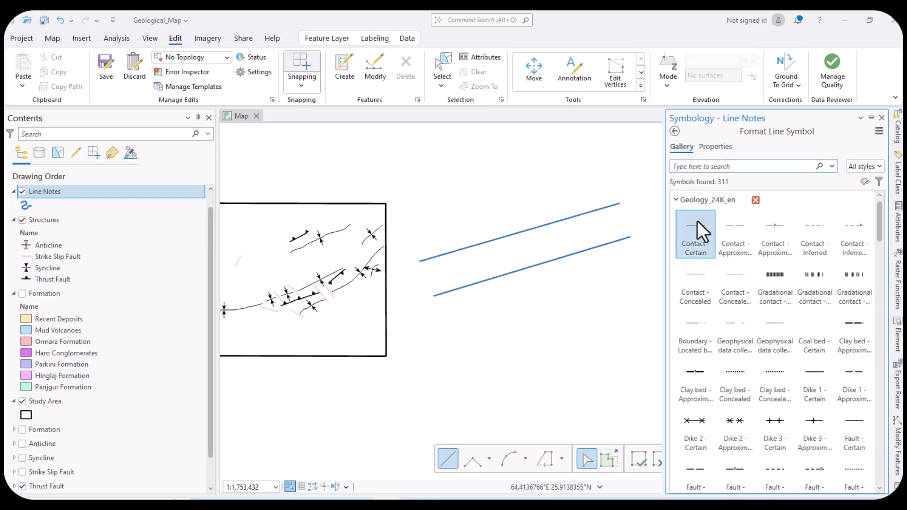
click(712, 166)
text(thrust fault)
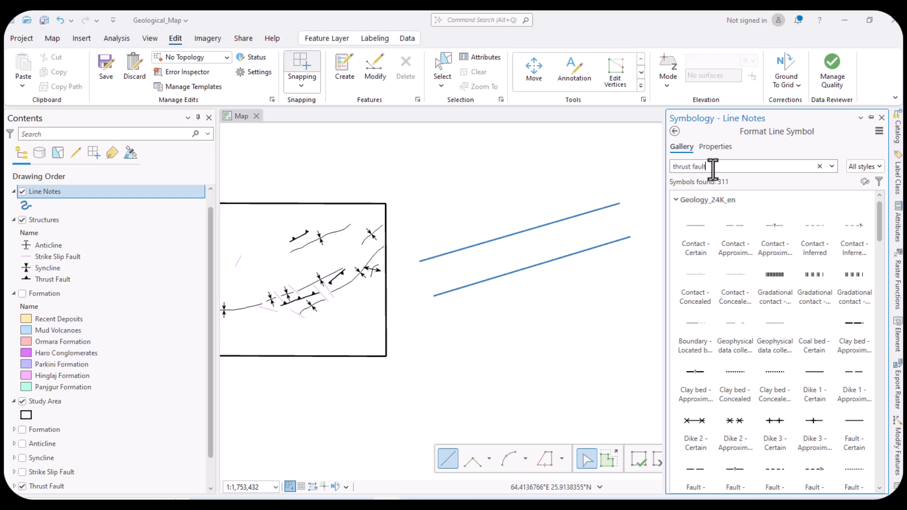
key(Return)
click(704, 220)
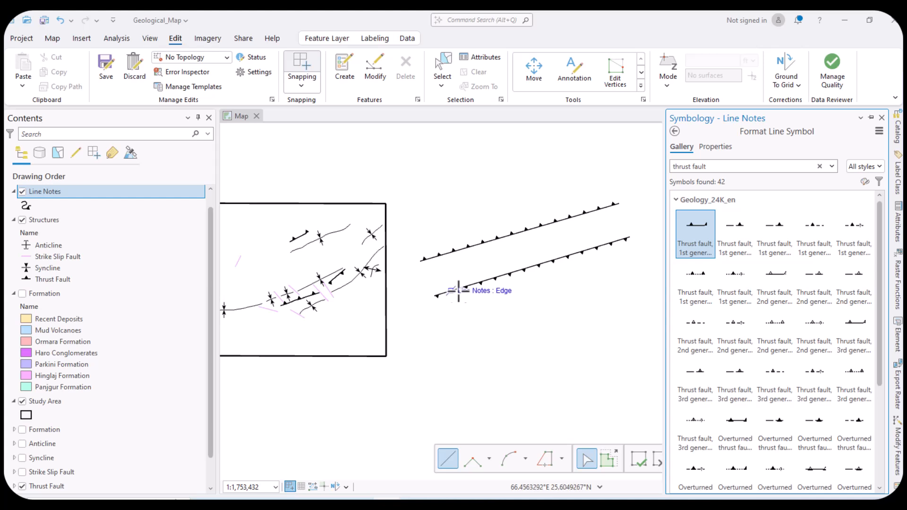
Step: Save all pending edits to the line notes and end the line sketch
click(112, 67)
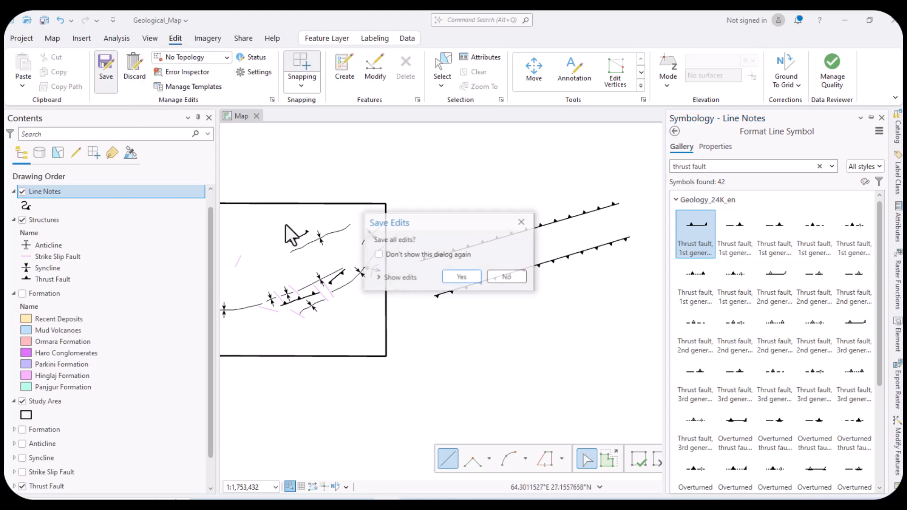
click(462, 275)
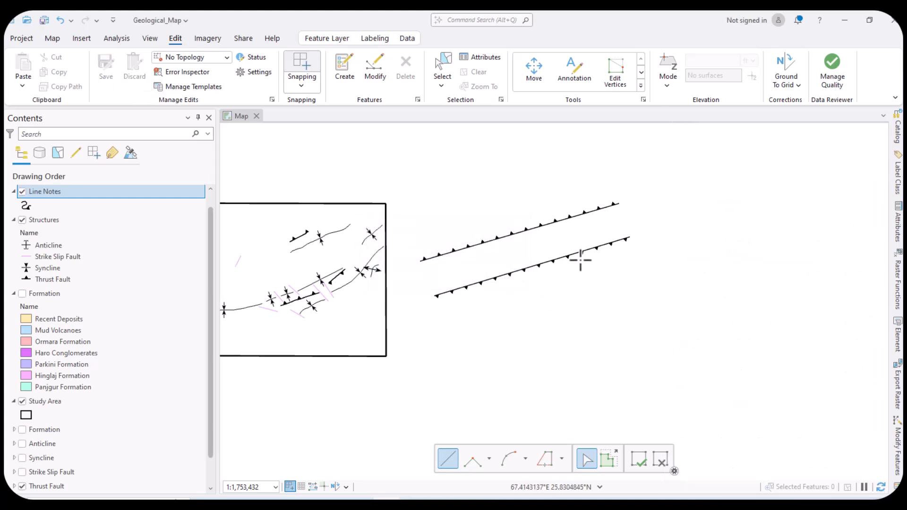
click(636, 460)
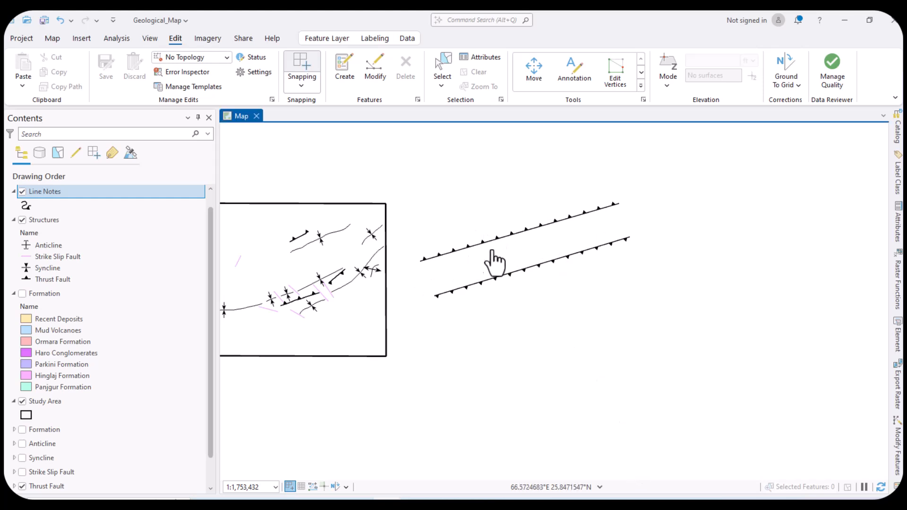
Step: Reverse the direction of the upper line note by editing its vertices, and finish the edit
drag(504, 247, 504, 265)
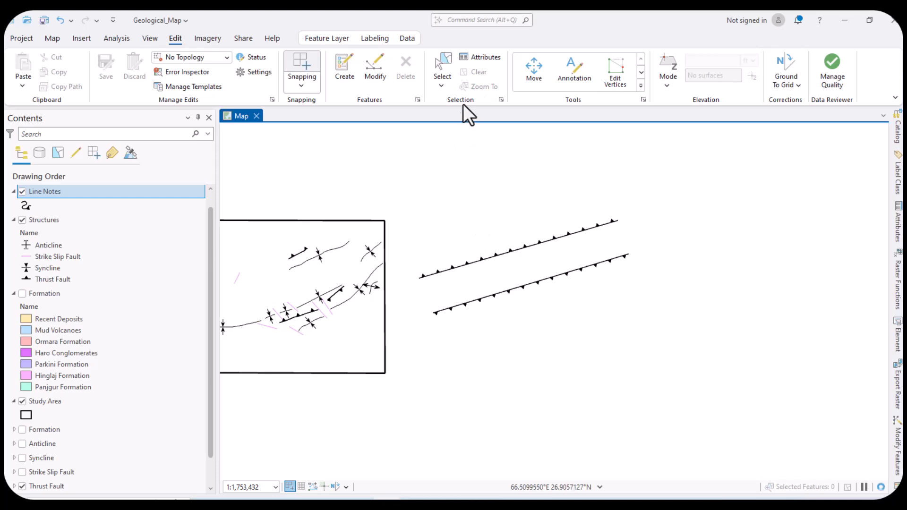
click(443, 67)
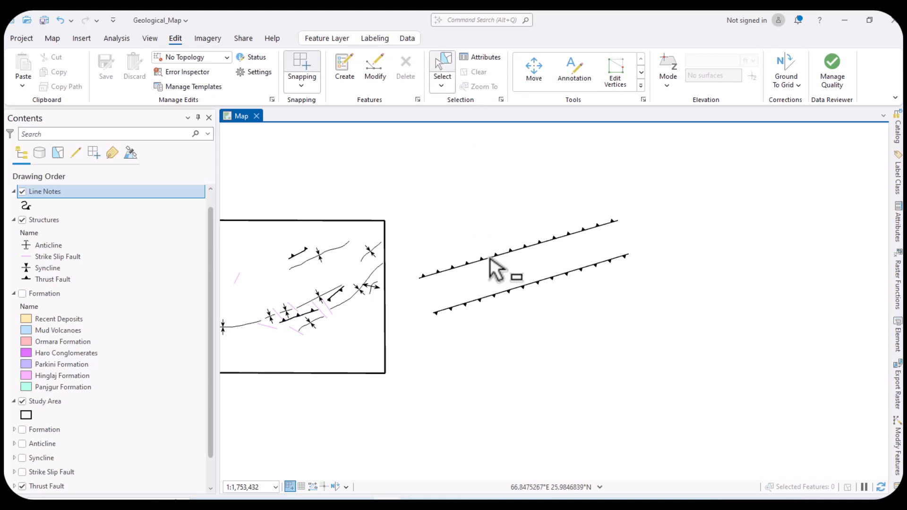
click(512, 250)
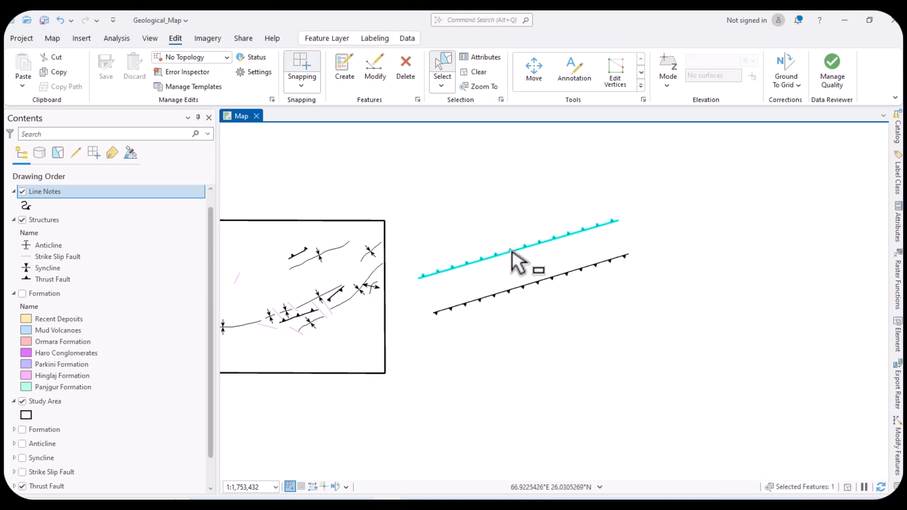
right_click(513, 255)
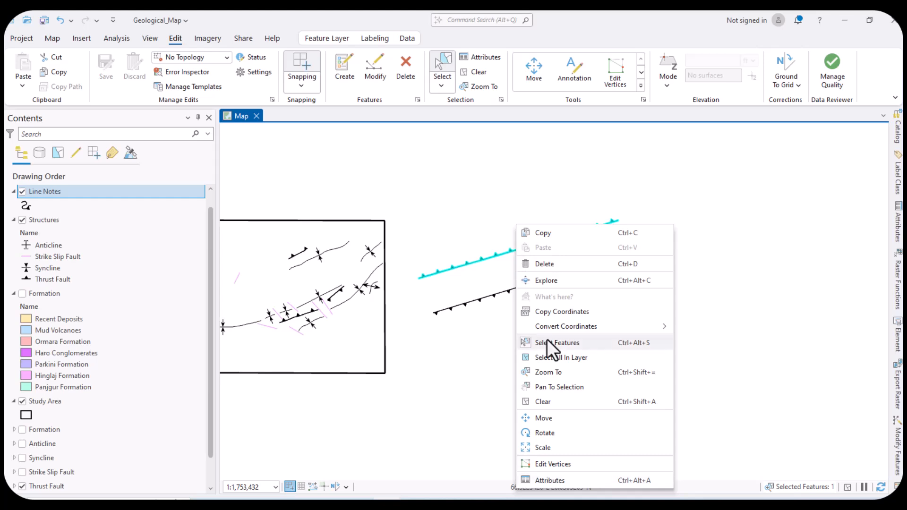
click(554, 463)
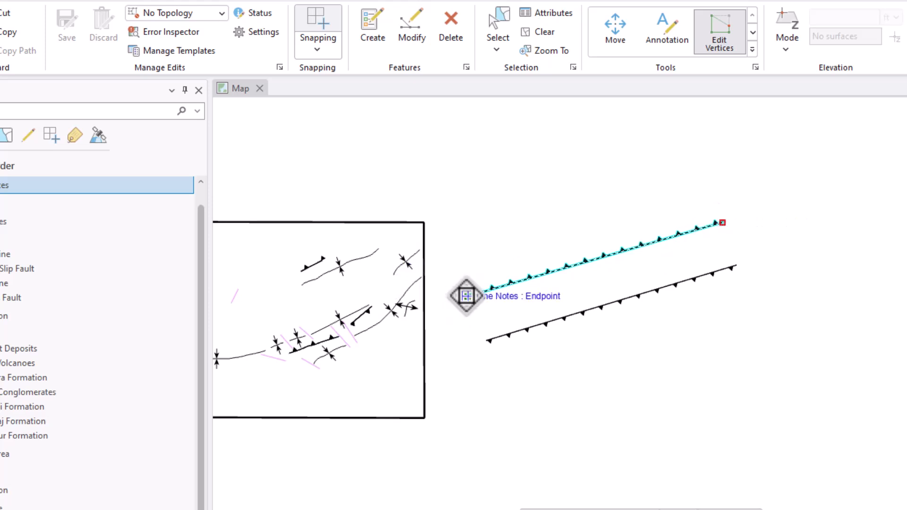
right_click(467, 295)
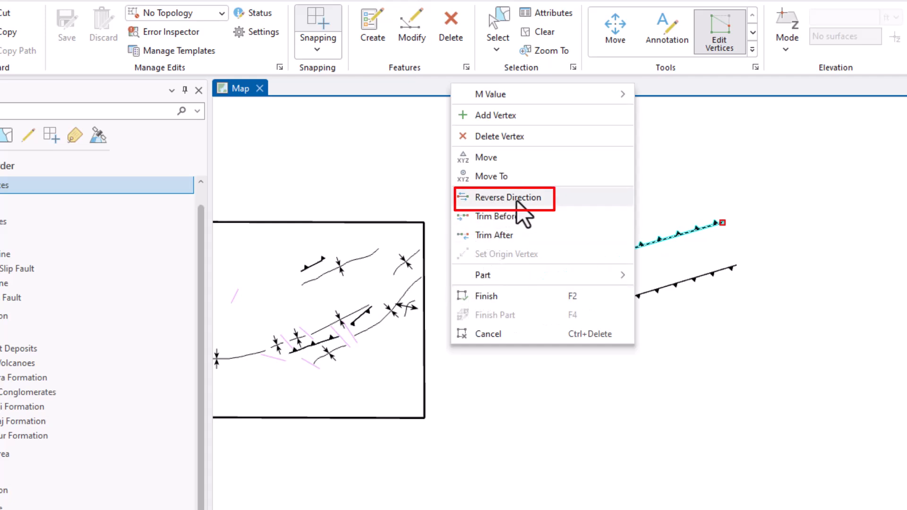
click(510, 201)
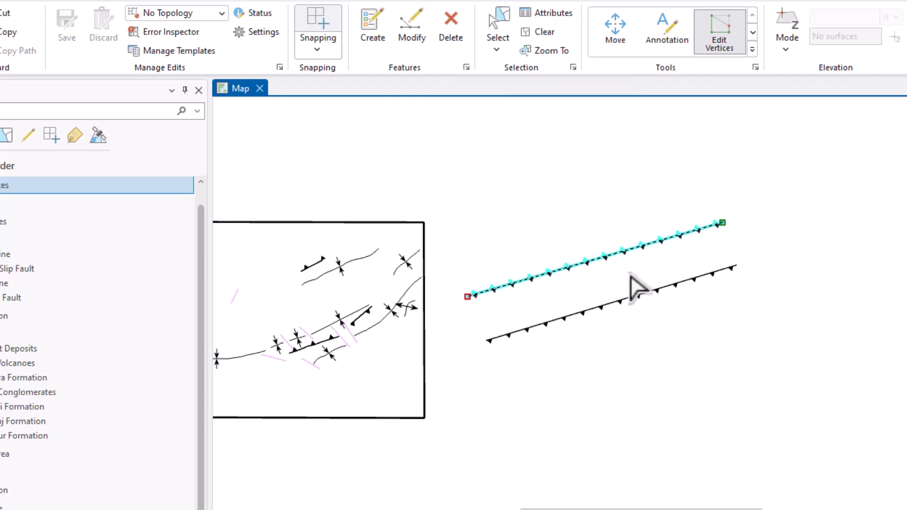
key(F2)
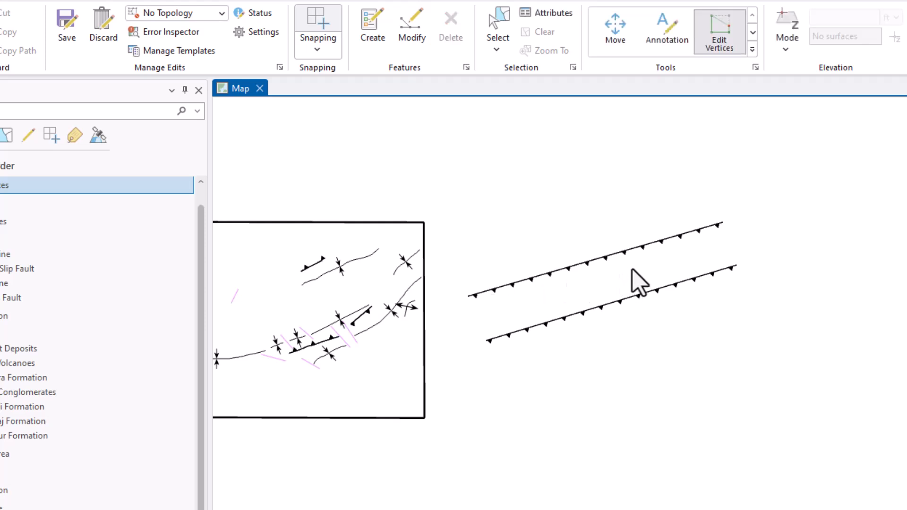
Step: Reverse the direction of the lower line note by editing its vertices, and finish the edit
click(601, 307)
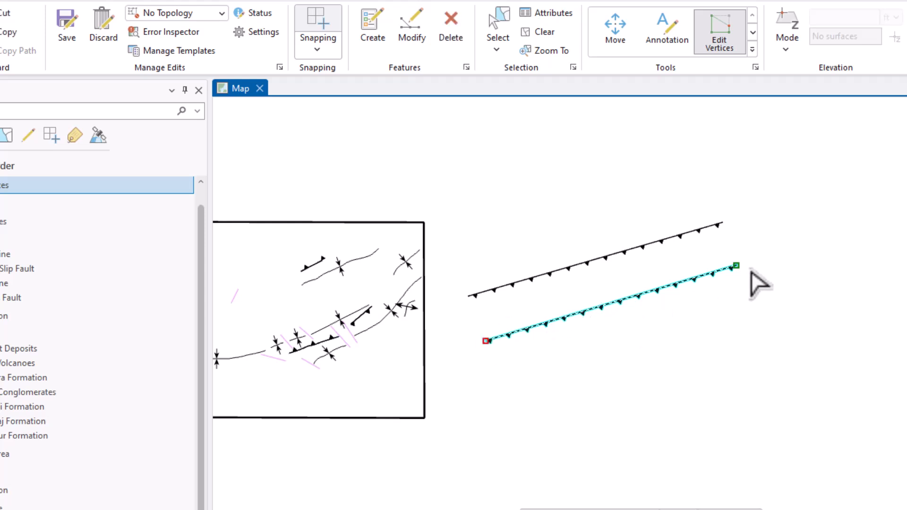
right_click(736, 267)
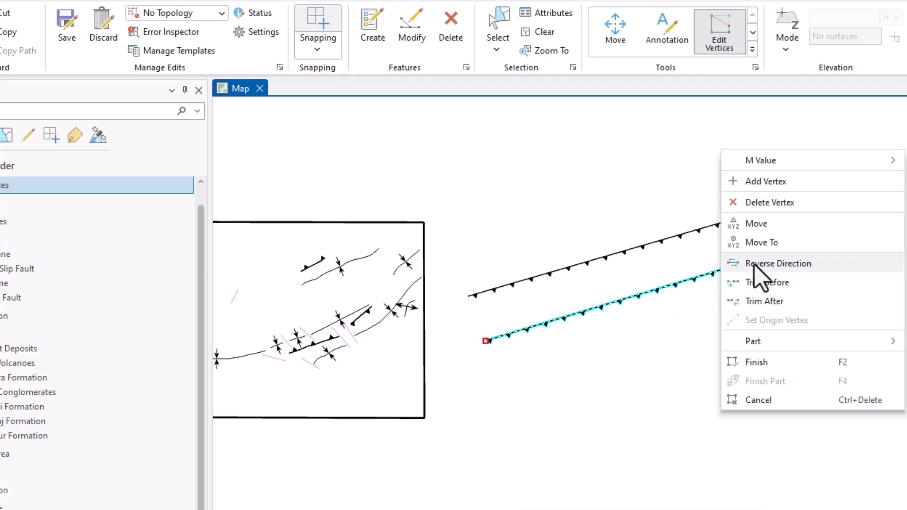
click(755, 263)
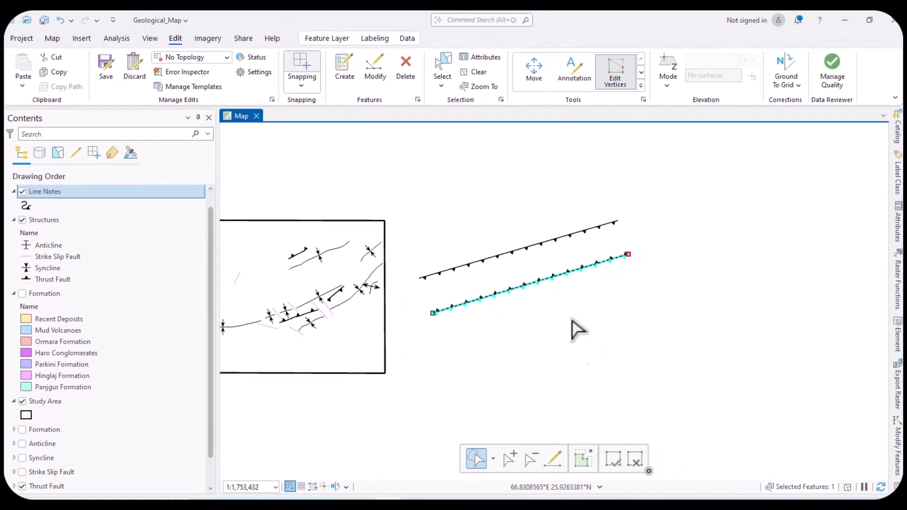
click(610, 459)
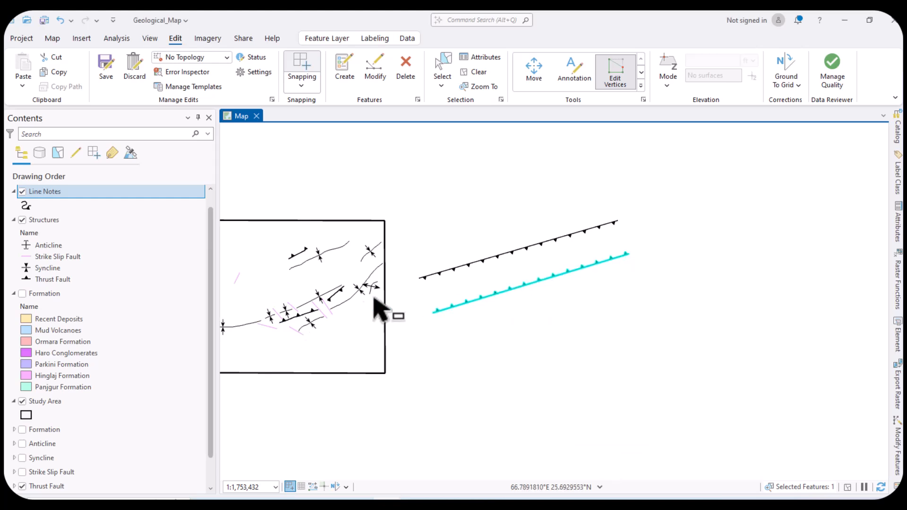
scroll(632, 325, down, 1)
scroll(427, 343, up, 2)
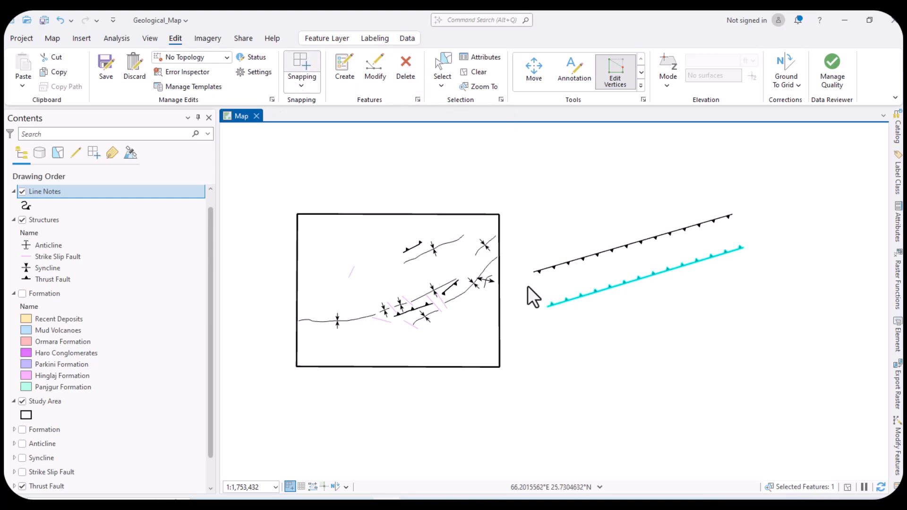
Step: Save all edits made to the directions of the two line notes
right_click(45, 194)
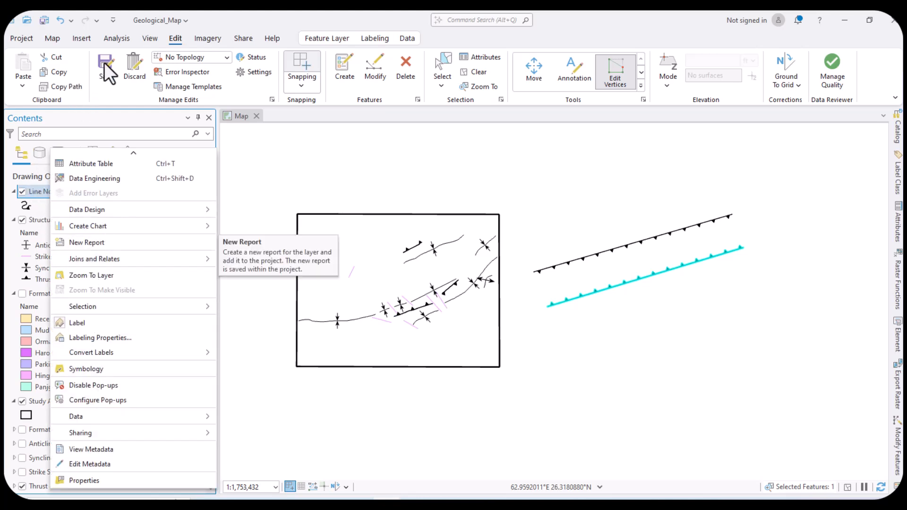
click(13, 210)
right_click(33, 194)
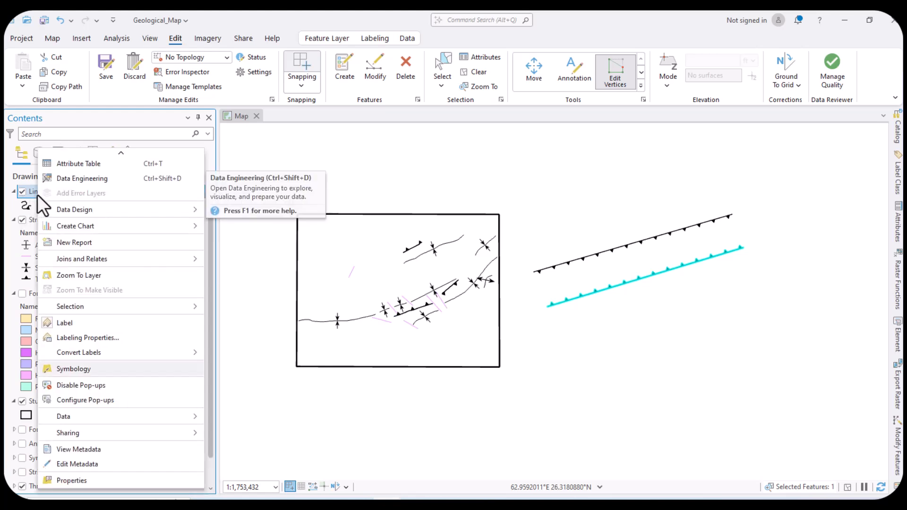
click(106, 67)
click(106, 67)
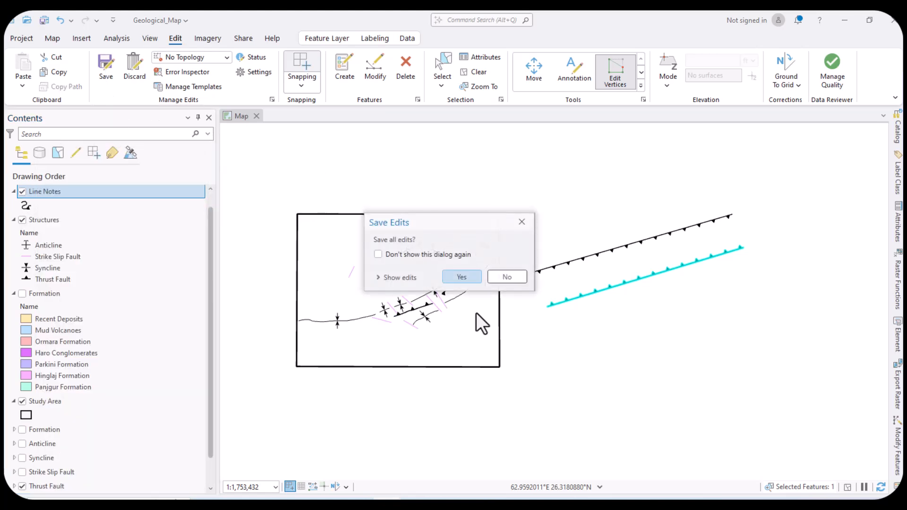
click(469, 281)
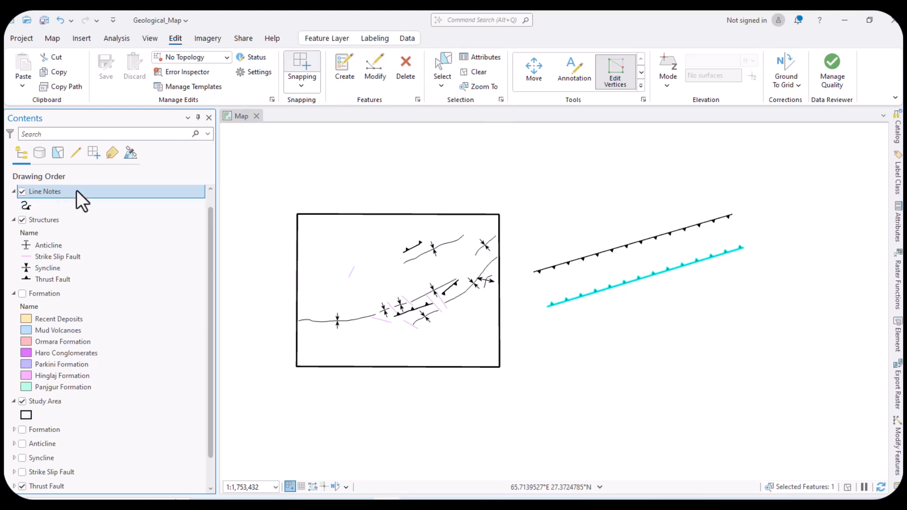
Step: Delete both test line notes east of the study area frame
click(413, 67)
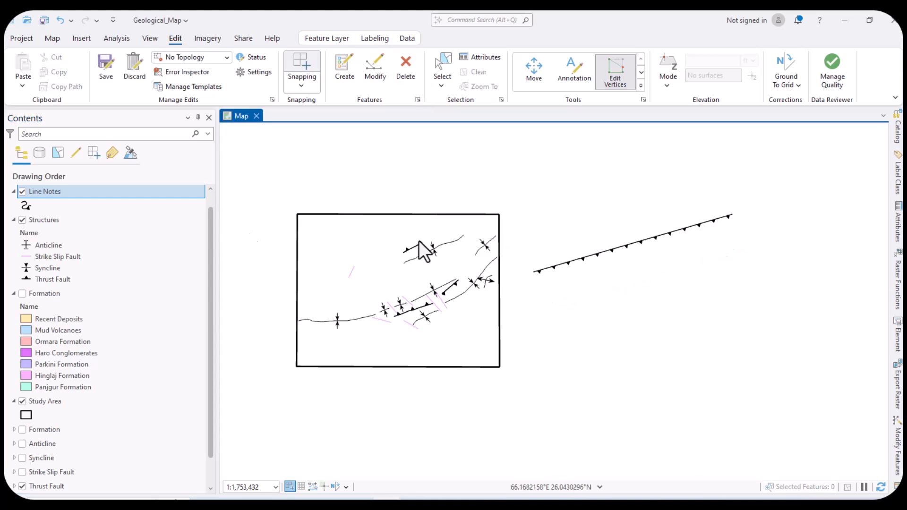
right_click(43, 190)
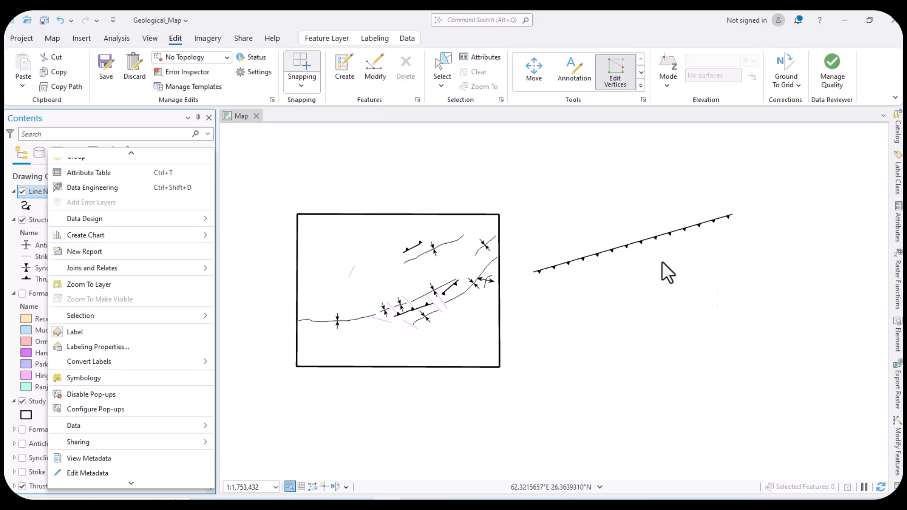
click(634, 248)
click(623, 245)
click(406, 66)
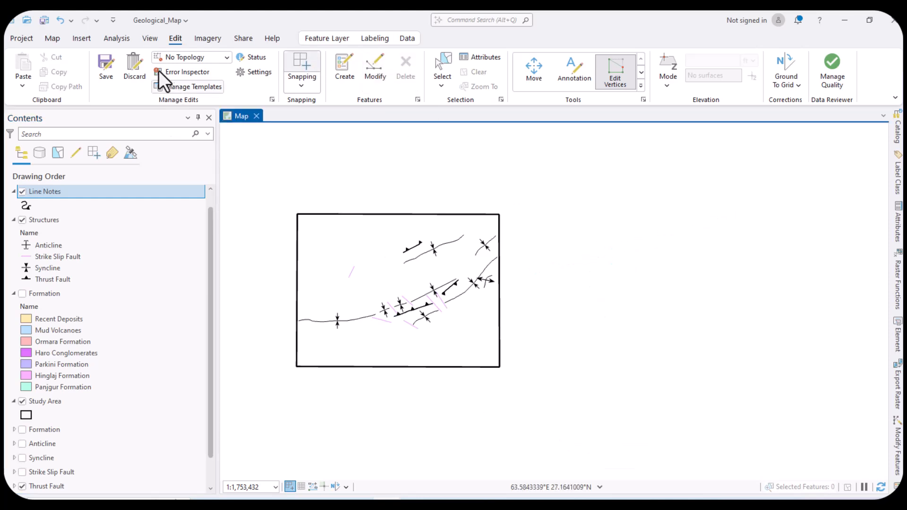
Step: Save all edits after the line note deletions and save the project
click(103, 64)
click(450, 280)
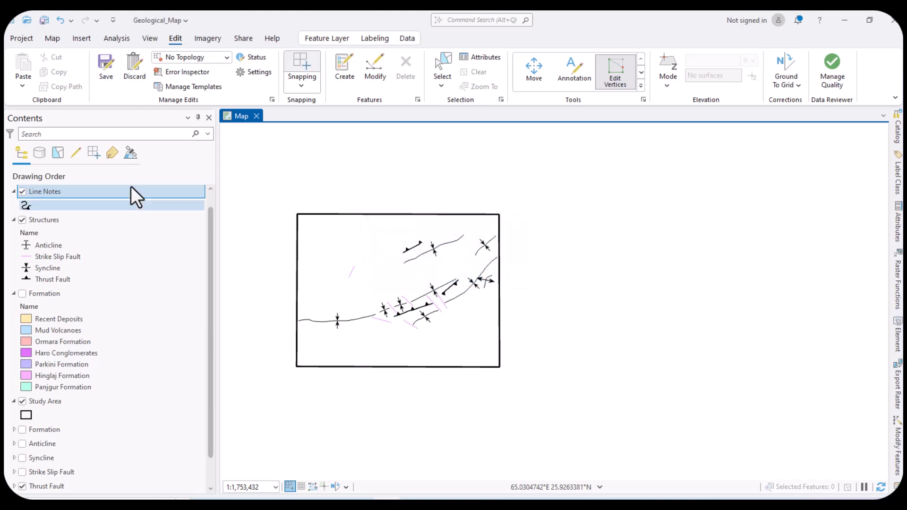
click(43, 20)
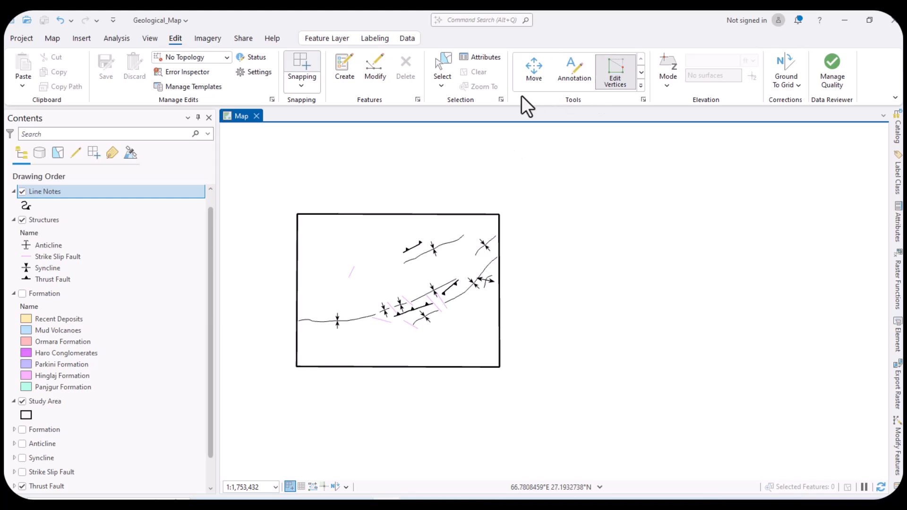
click(53, 38)
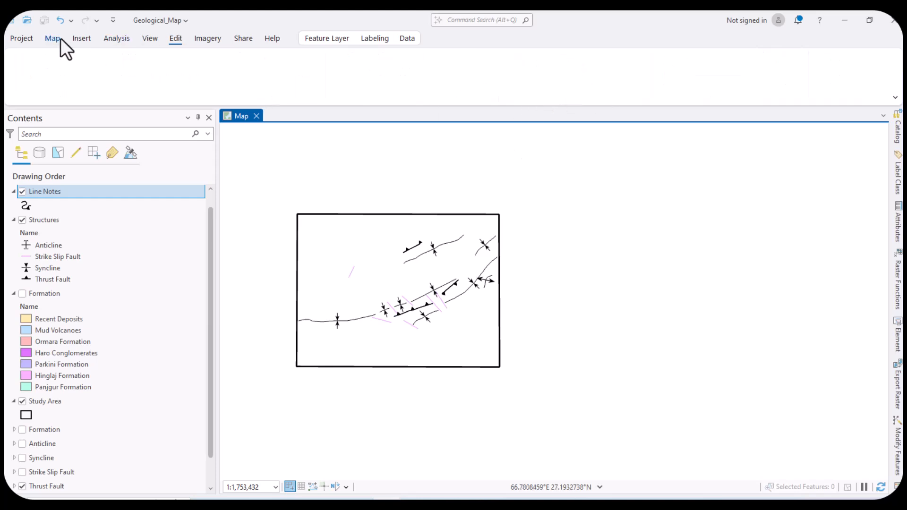
right_click(58, 196)
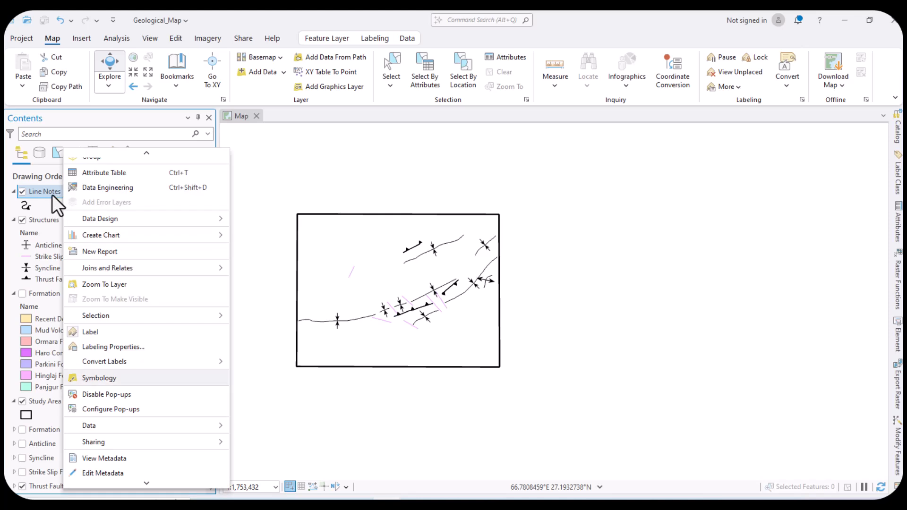
key(Return)
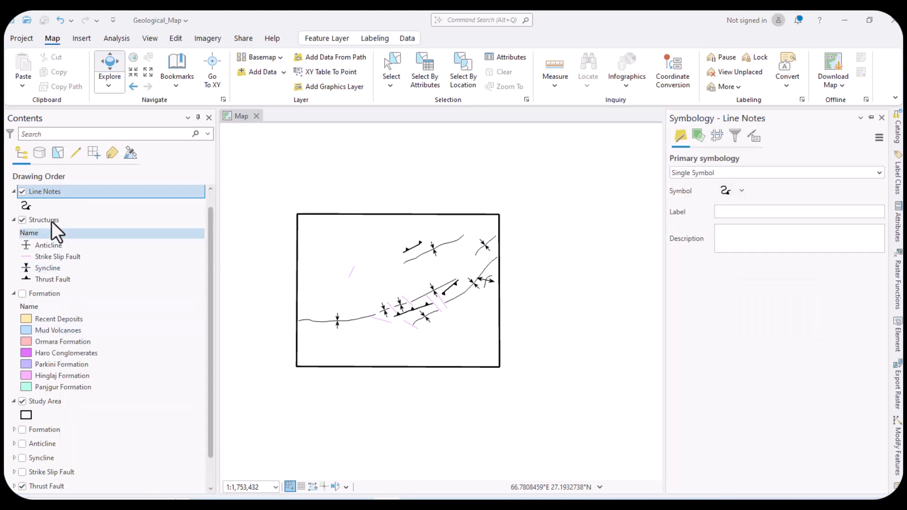
scroll(629, 315, down, 2)
scroll(633, 326, up, 3)
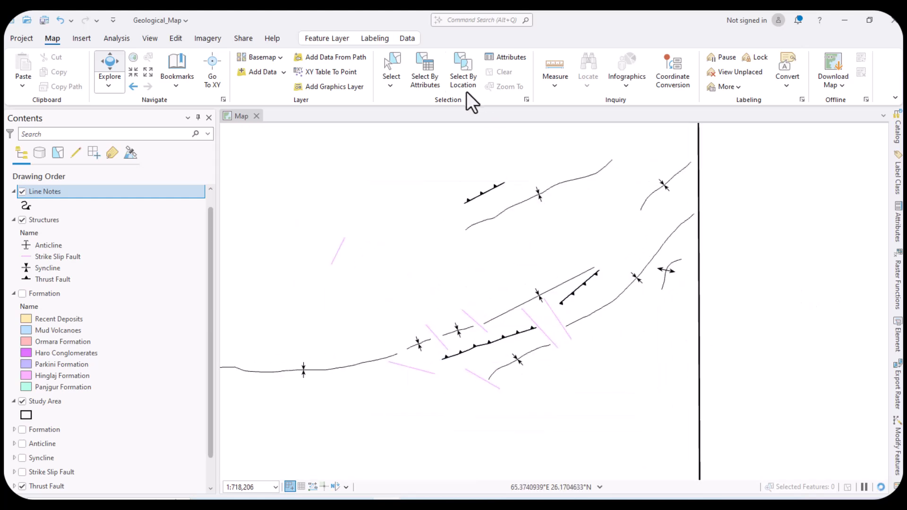
Step: Select the long thrust fault in the south-central study area and reverse the direction of its line
click(393, 62)
scroll(546, 299, down, 2)
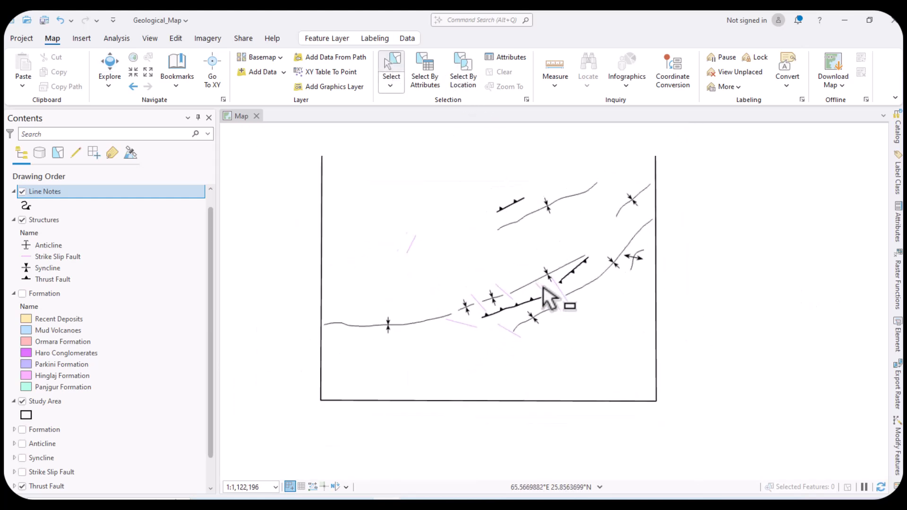
scroll(543, 318, up, 2)
click(540, 308)
right_click(547, 314)
click(565, 273)
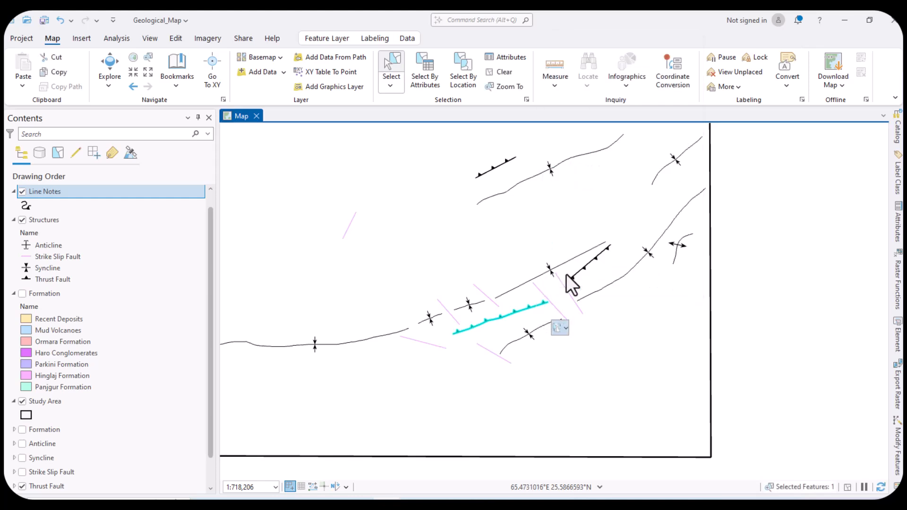
drag(454, 334, 455, 335)
right_click(456, 336)
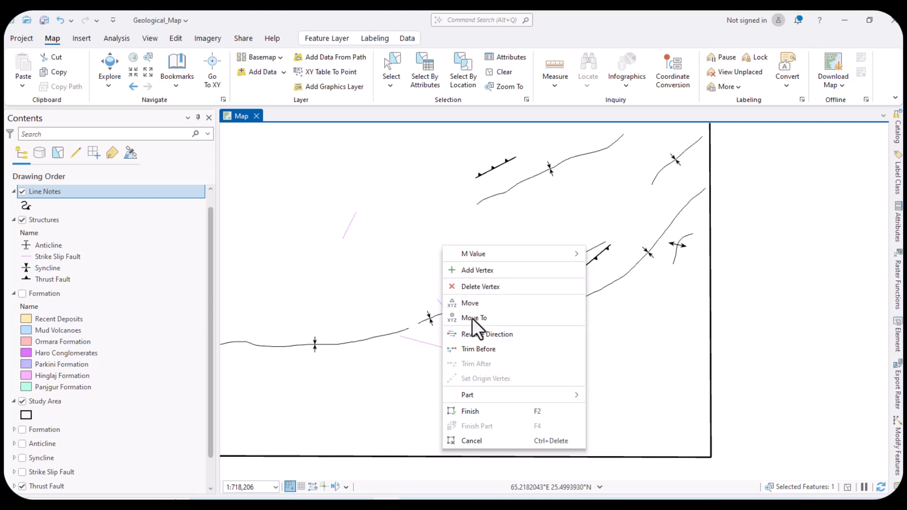
click(499, 331)
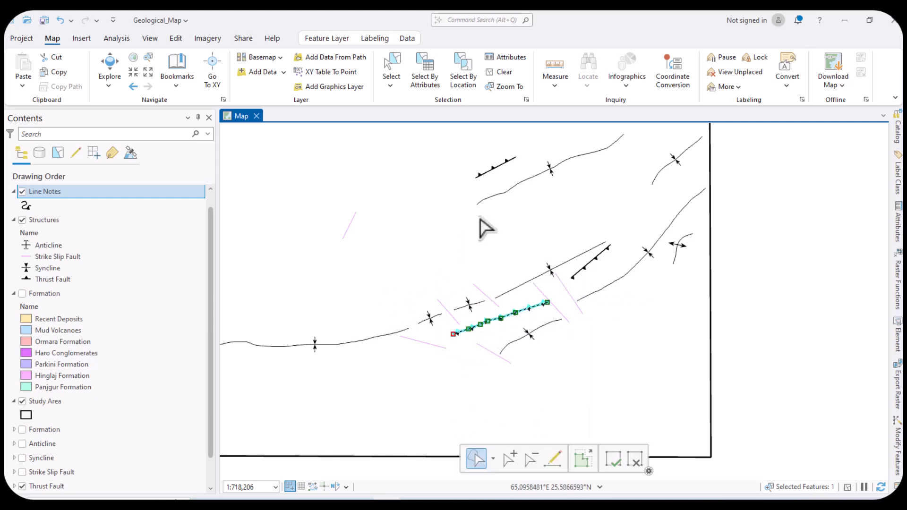
Step: Reverse the line direction of the short northern thrust fault by editing its vertices
click(482, 170)
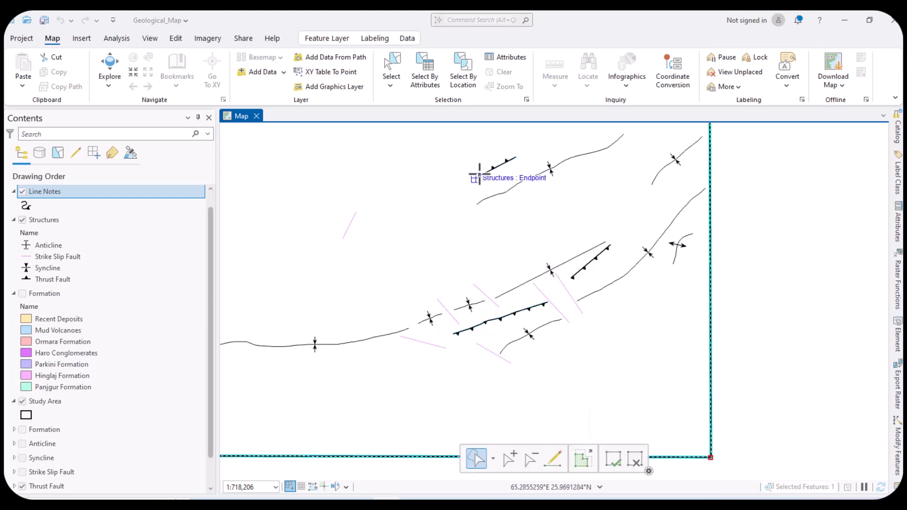
scroll(516, 156, up, 2)
scroll(501, 168, up, 2)
click(476, 181)
right_click(403, 216)
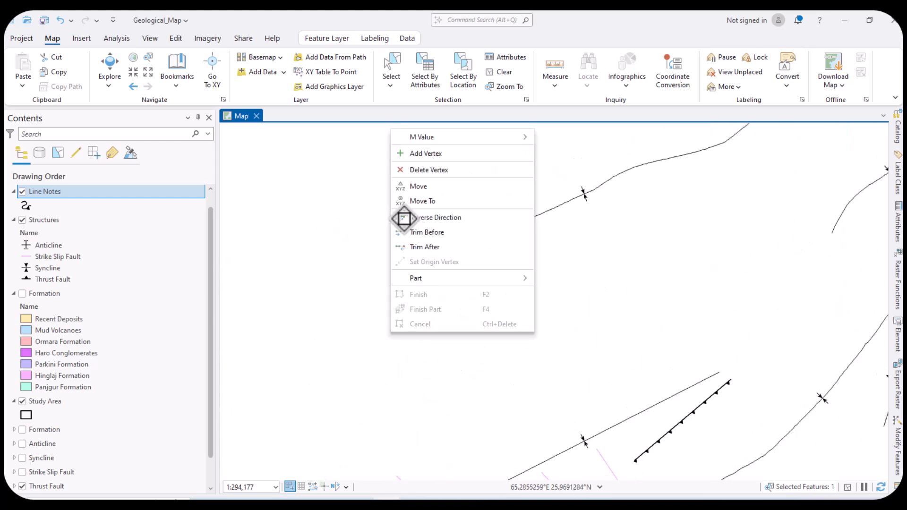
click(417, 220)
scroll(378, 278, down, 4)
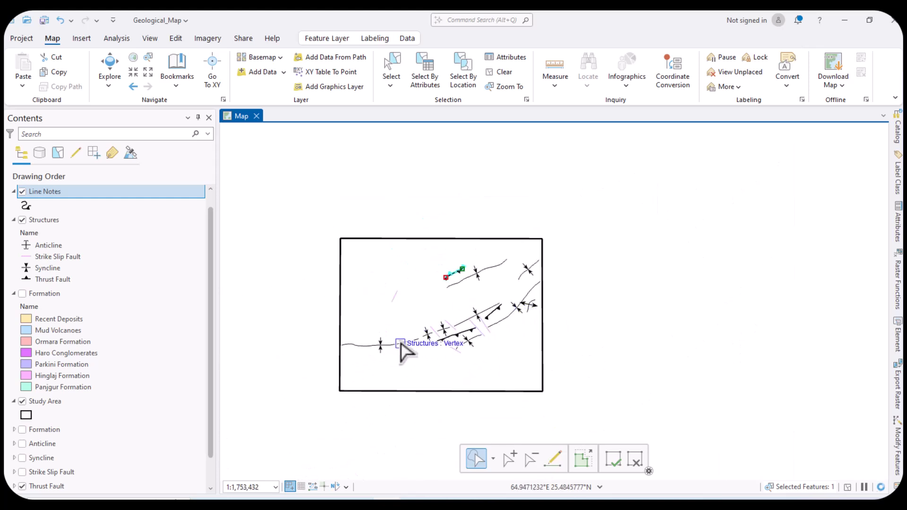
scroll(403, 340, up, 1)
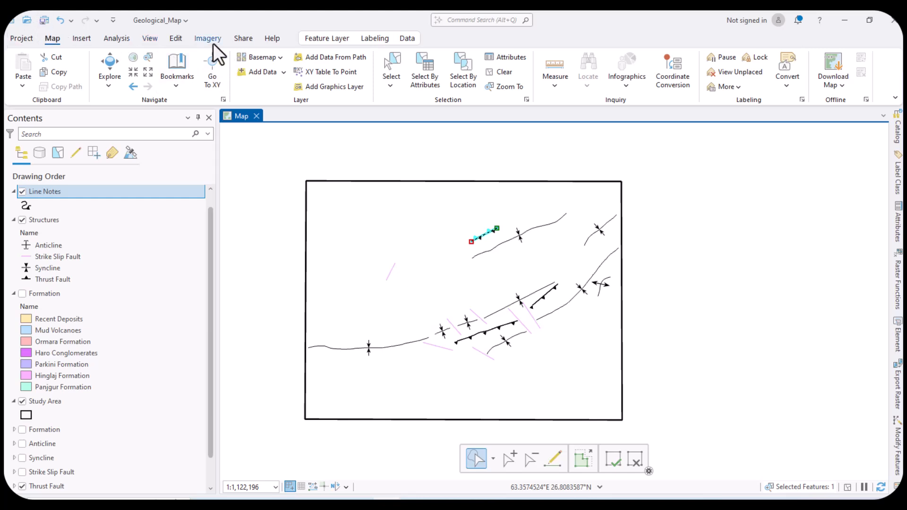
Step: Save all edits made to the reversed thrust faults and clear the feature selection
click(174, 38)
click(109, 63)
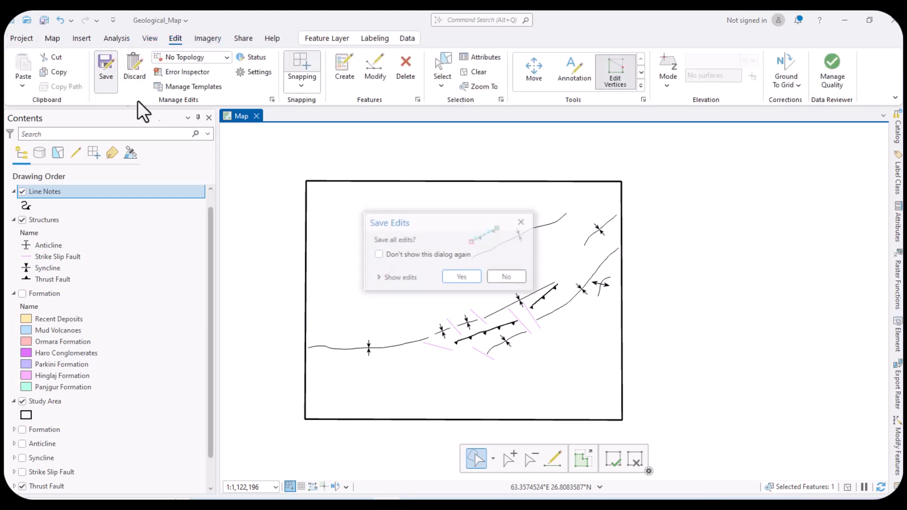
click(452, 277)
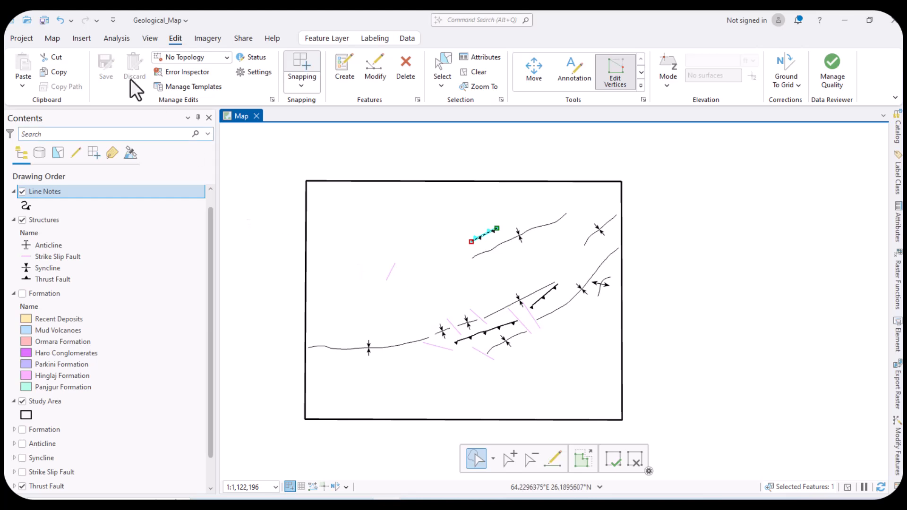
click(477, 74)
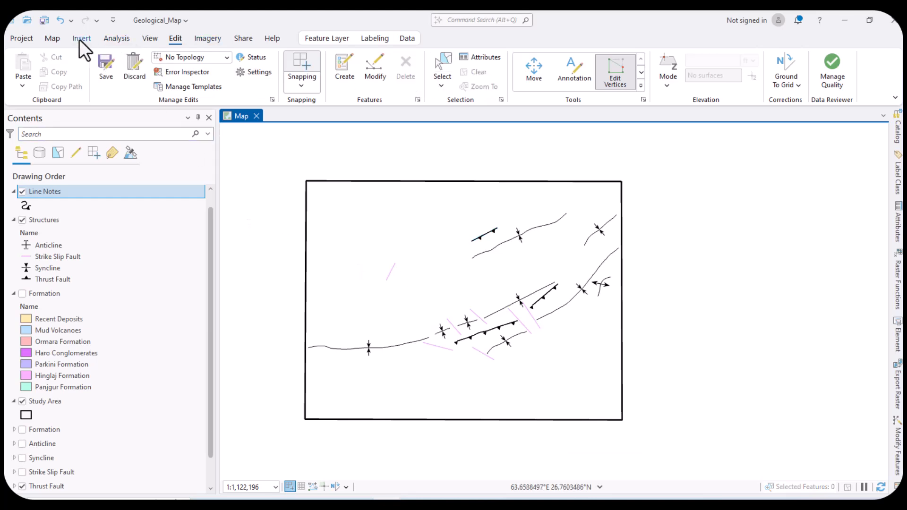
Step: Return to the Explore tool and save the project
click(53, 38)
click(109, 65)
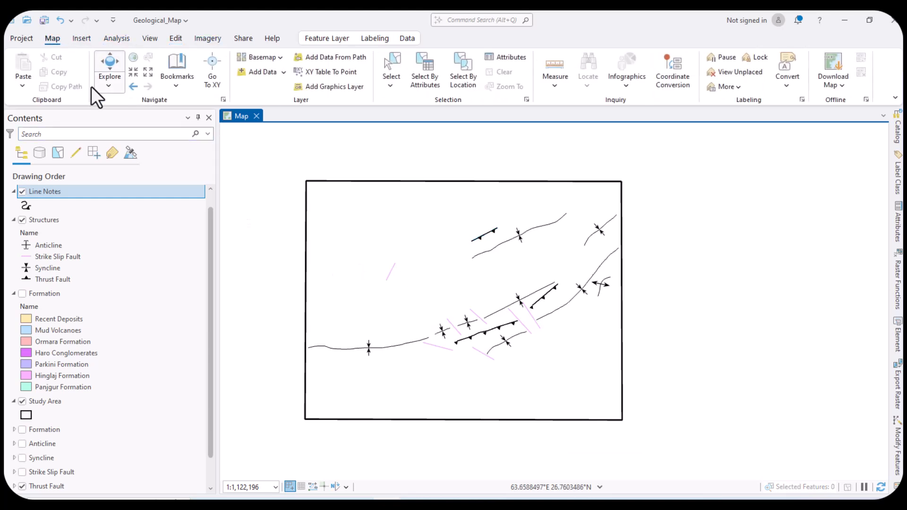
click(43, 20)
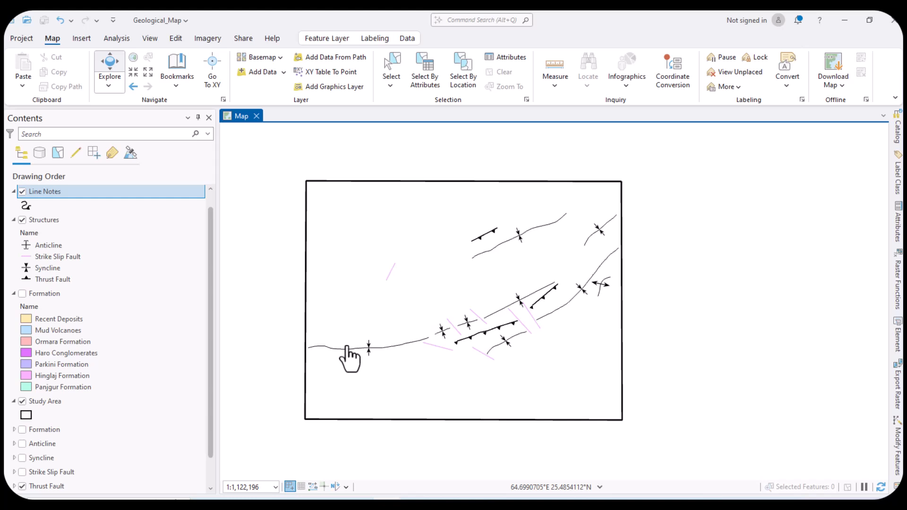
Step: Search the symbol gallery for "strike slip fault" and apply the first solid-line Geology_24K_en symbol to the Strike Slip Fault class
scroll(587, 362, down, 2)
scroll(478, 350, up, 2)
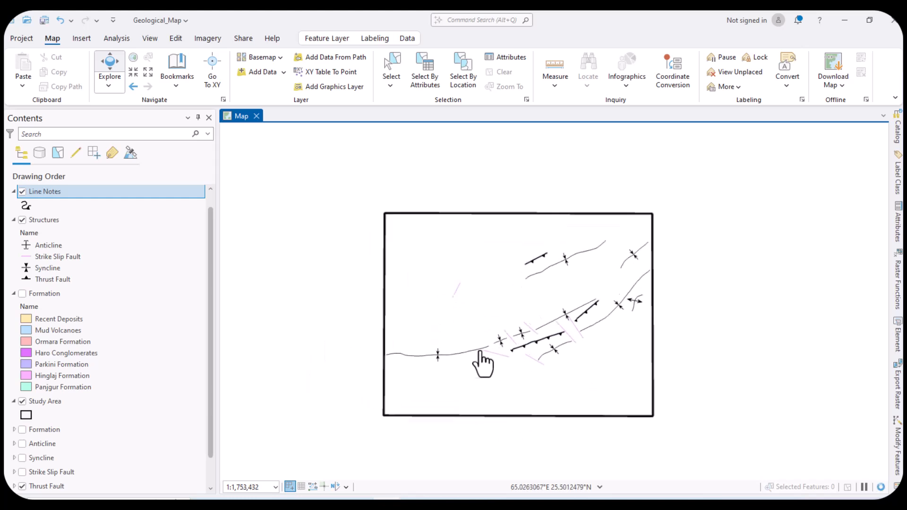
click(27, 258)
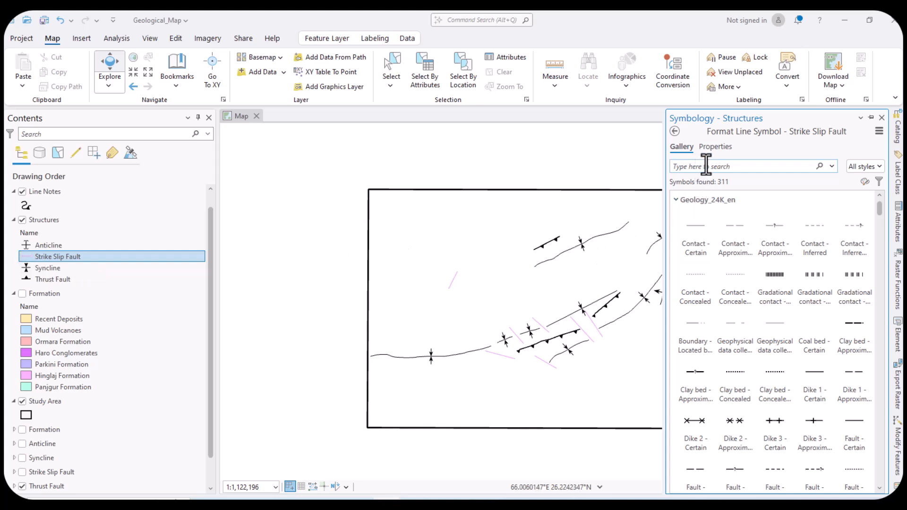
text(strike slip fault)
key(Return)
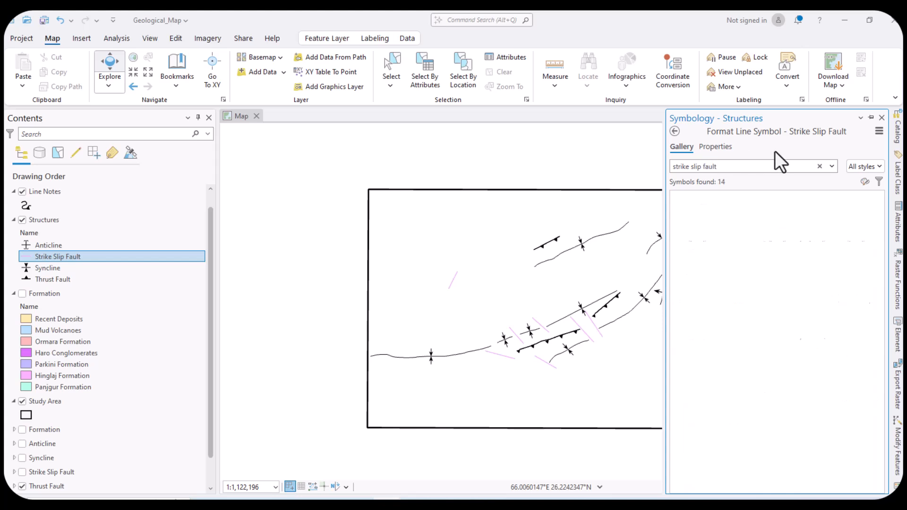
click(692, 219)
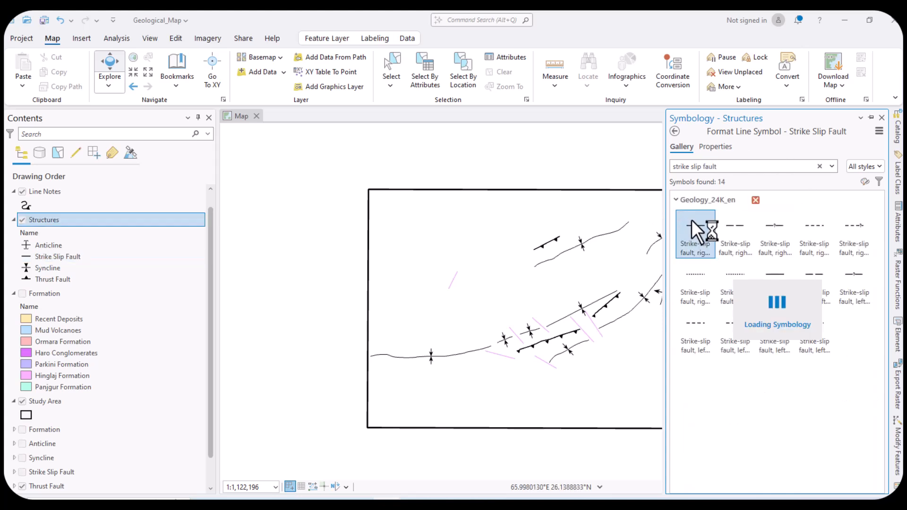
scroll(519, 314, up, 2)
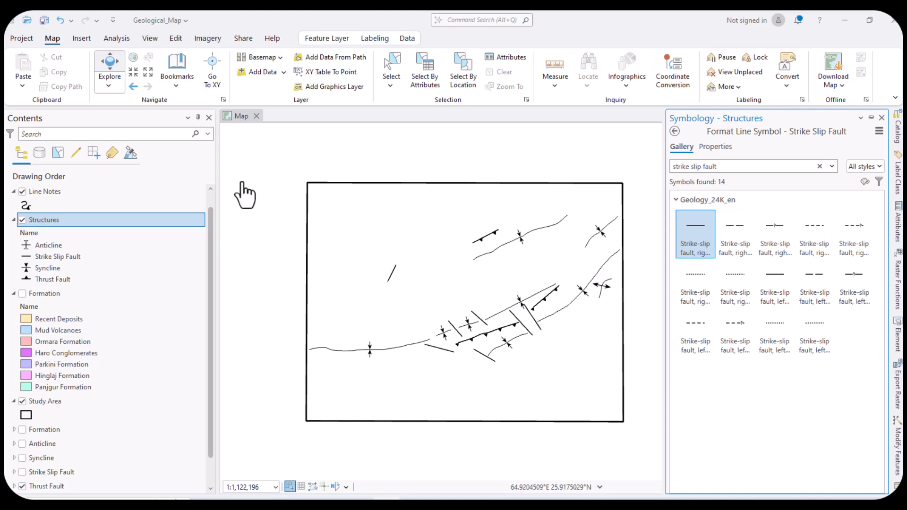
Step: Turn on the Formation layer with the seven formation classes to show it beneath the structures
click(82, 39)
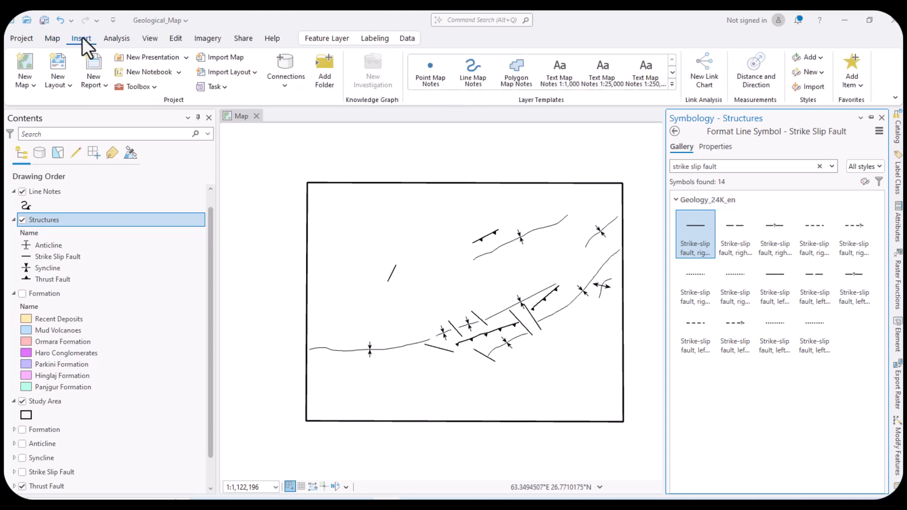
click(51, 38)
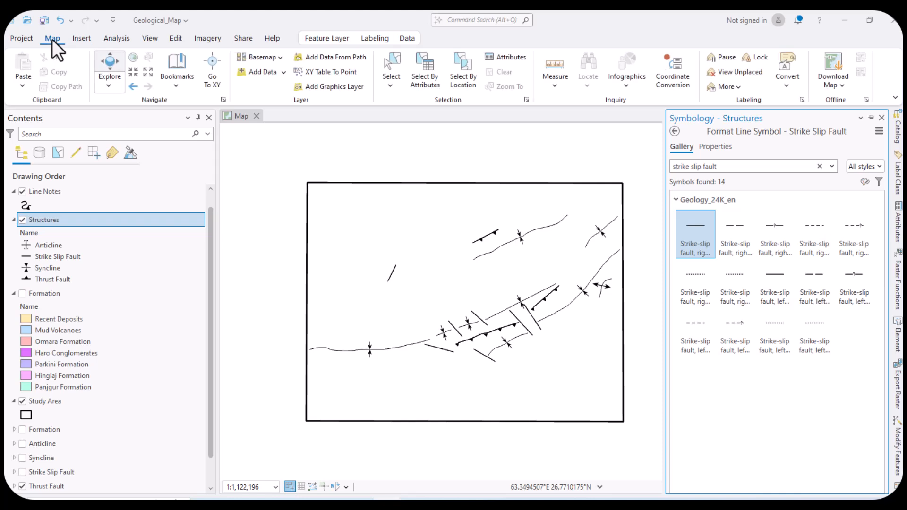
click(656, 296)
drag(632, 351, 688, 341)
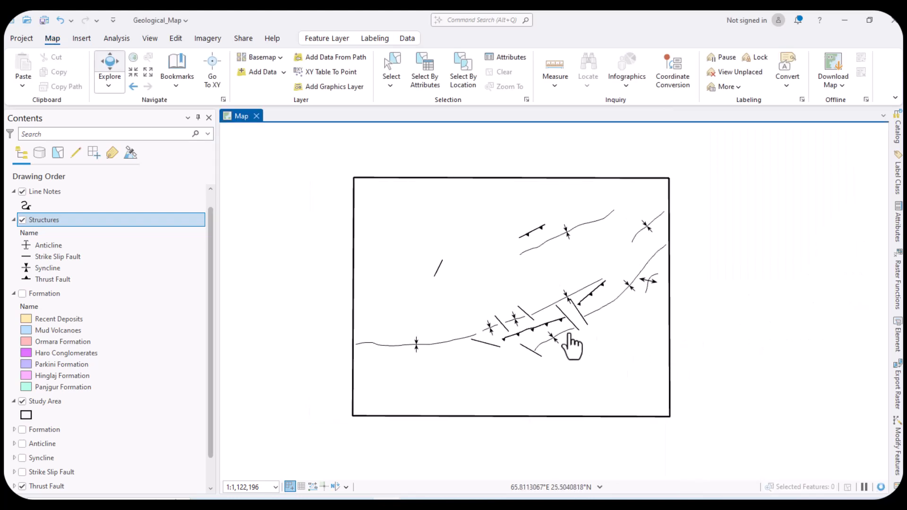
click(19, 294)
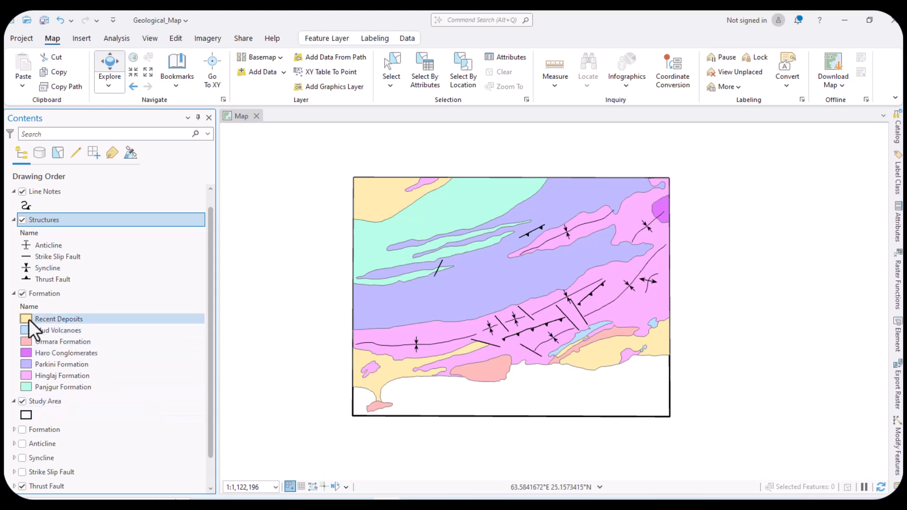
mouse_move(431, 313)
mouse_down()
mouse_move(419, 336)
mouse_move(426, 319)
mouse_up()
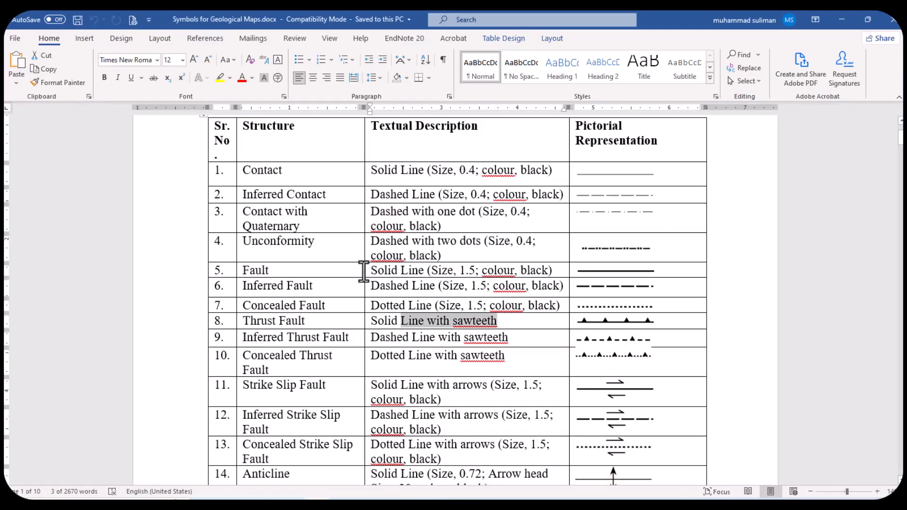
Step: Switch to Symbols for Geological Maps.docx in Word and examine its structure symbols and the RGB colour codes of the Pleistocene and Quaternary units
scroll(378, 271, down, 15)
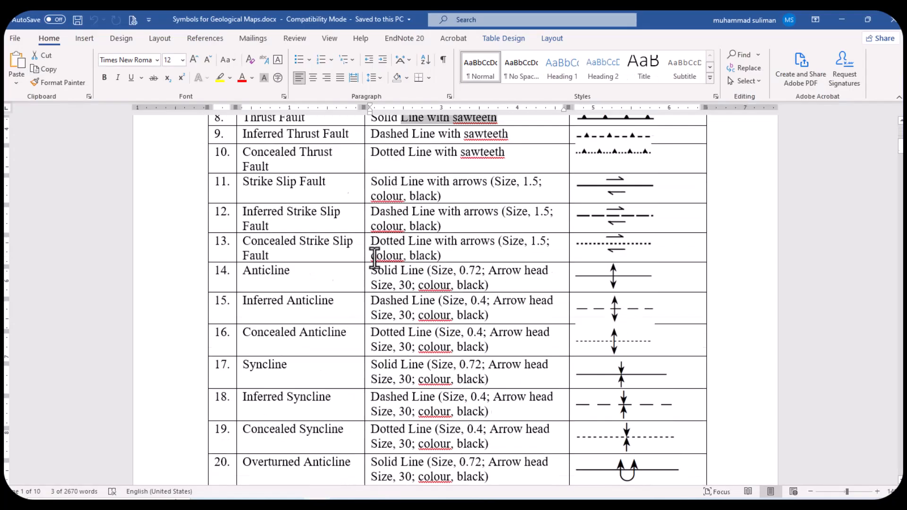
scroll(393, 281, down, 20)
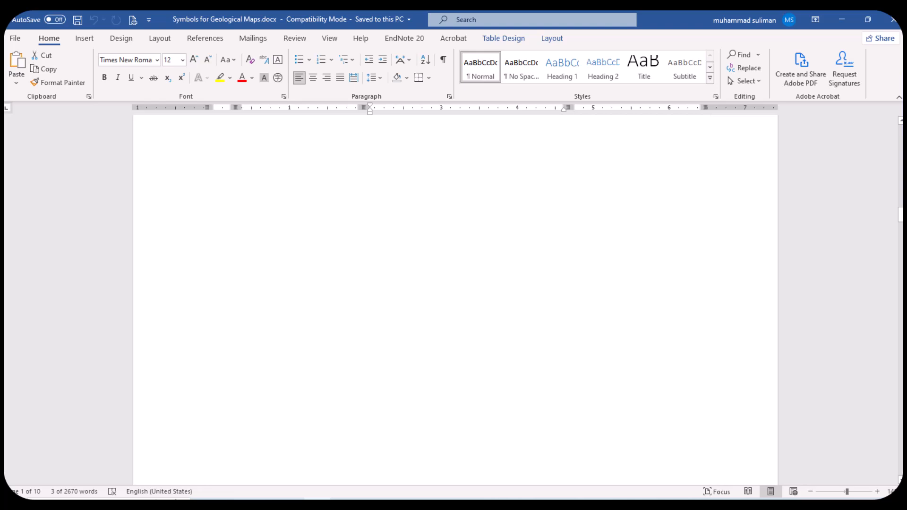
drag(900, 215, 900, 467)
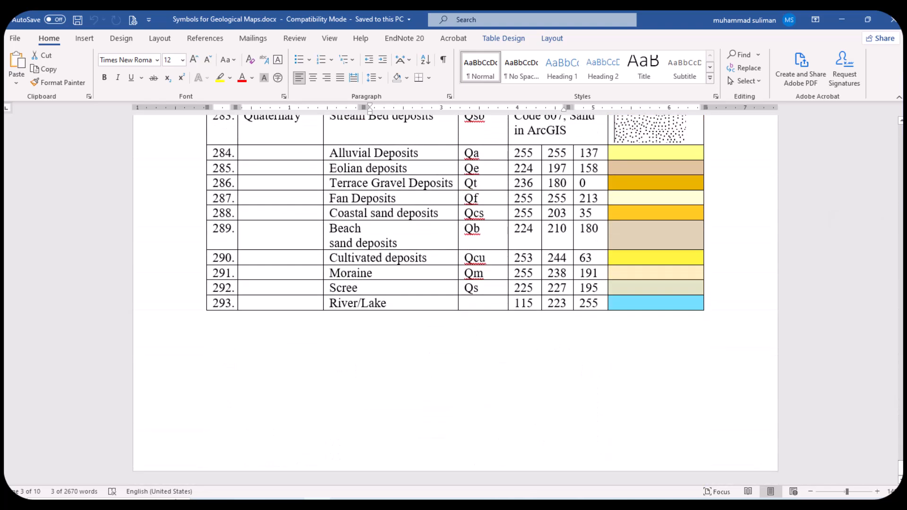
scroll(323, 302, up, 6)
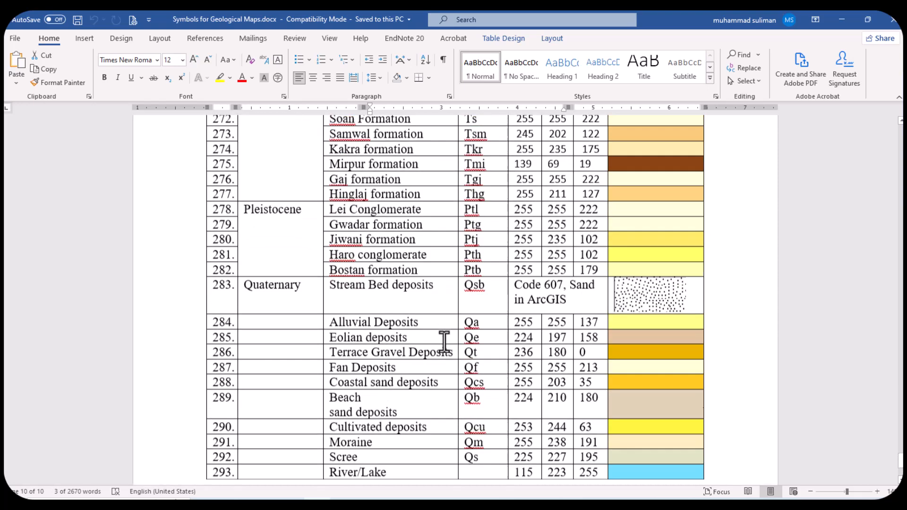
scroll(444, 340, down, 3)
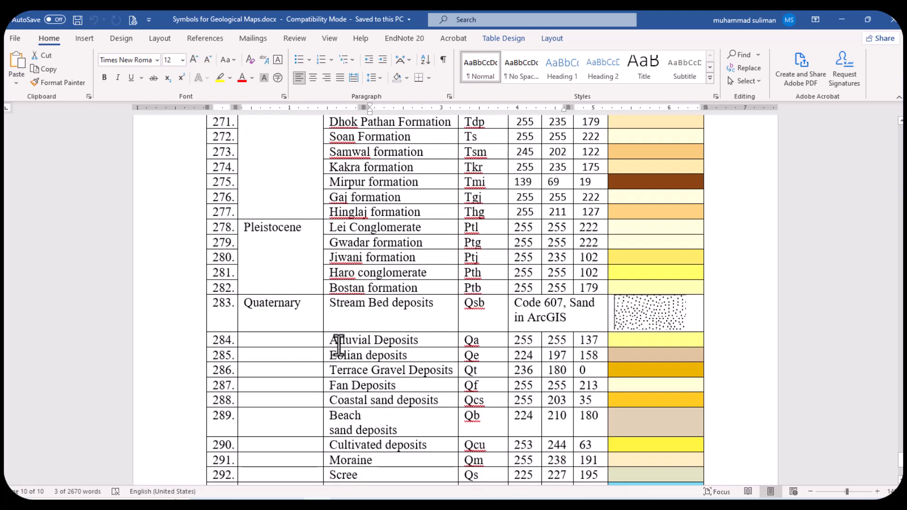
scroll(352, 347, down, 1)
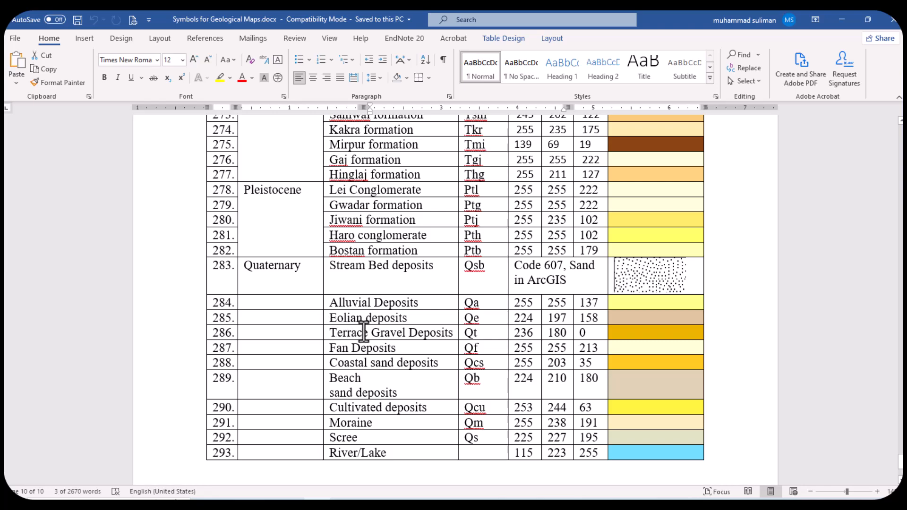
scroll(363, 331, up, 6)
scroll(364, 330, down, 4)
scroll(364, 332, down, 5)
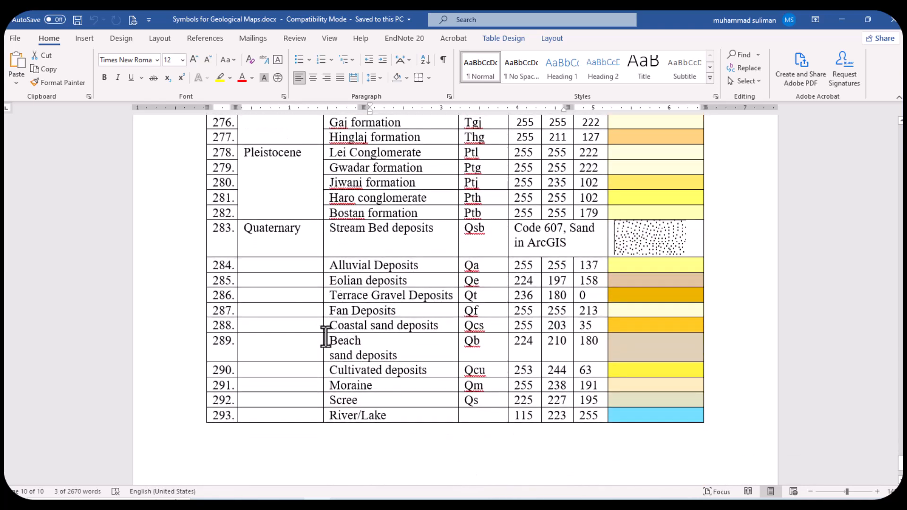
scroll(378, 364, up, 1)
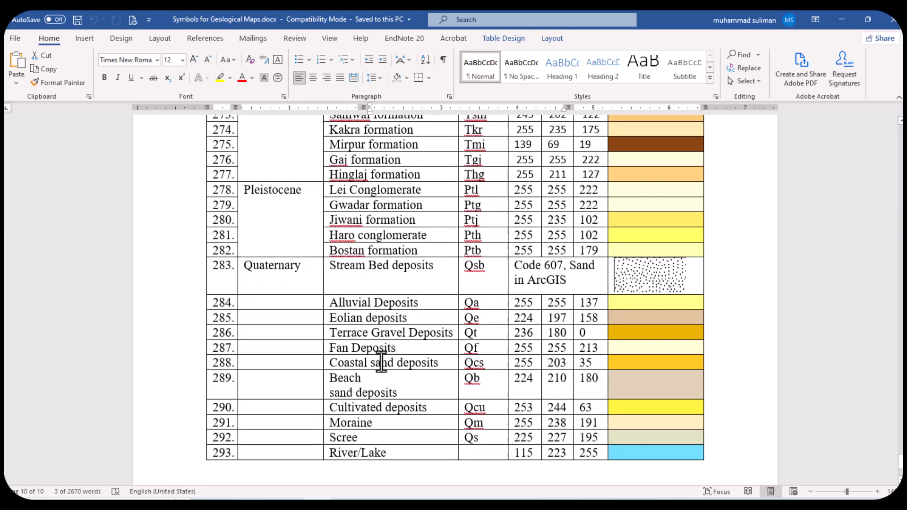
Step: Examine the Alluvial Deposits row of the geological symbols table, including its abbreviation and RGB colour values
scroll(381, 359, up, 9)
scroll(383, 354, down, 6)
scroll(385, 352, down, 7)
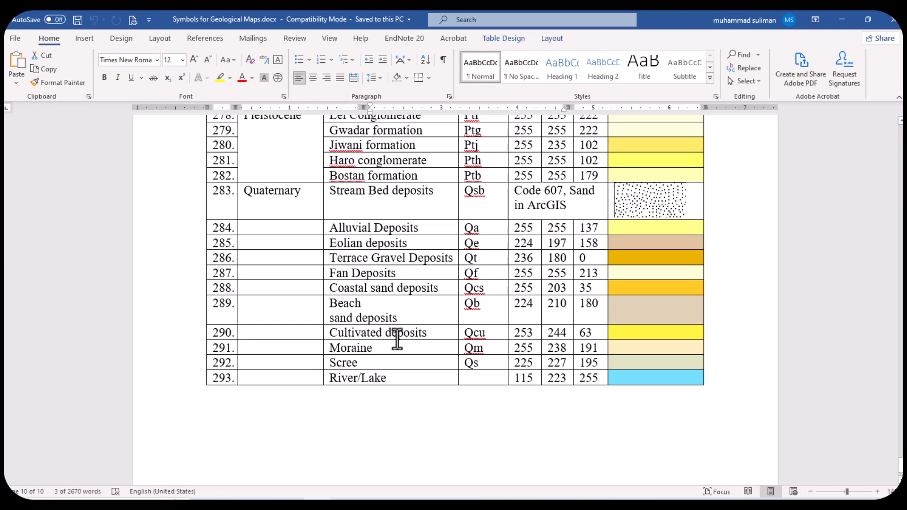
click(373, 232)
drag(348, 228, 408, 229)
key(Right)
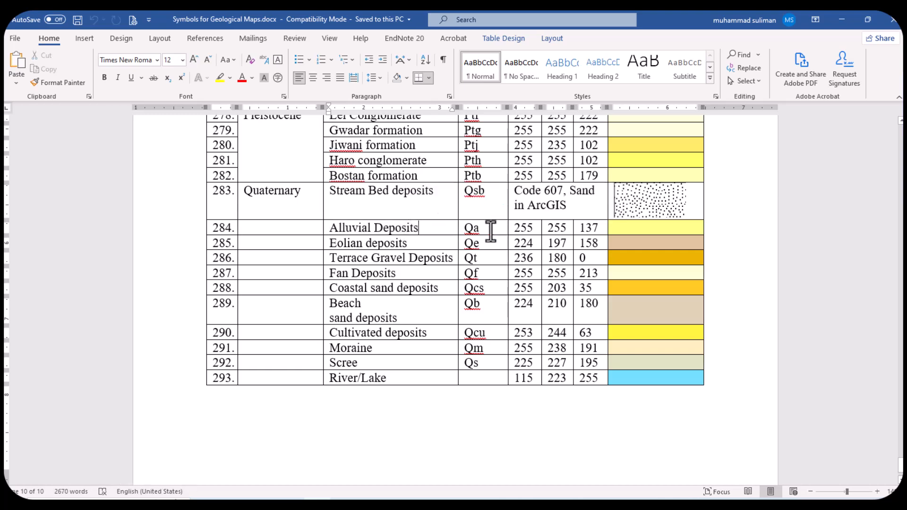
drag(486, 231, 468, 230)
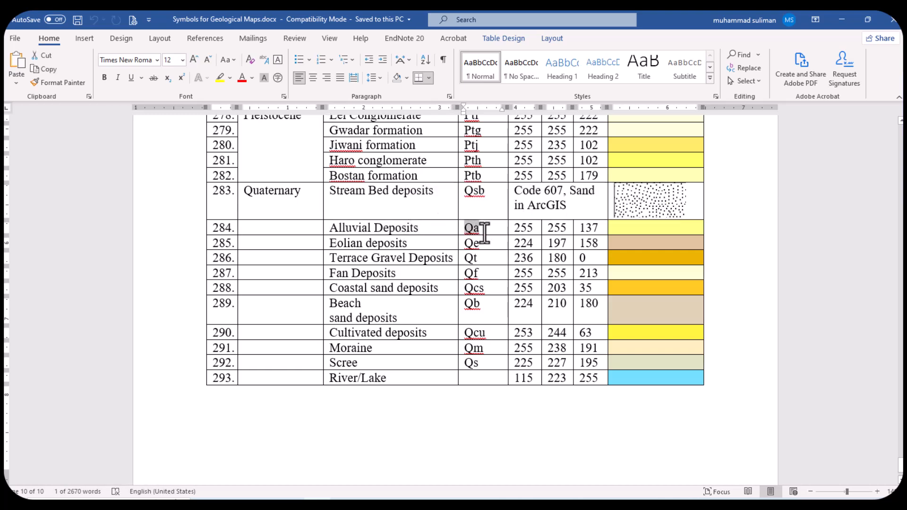
click(506, 230)
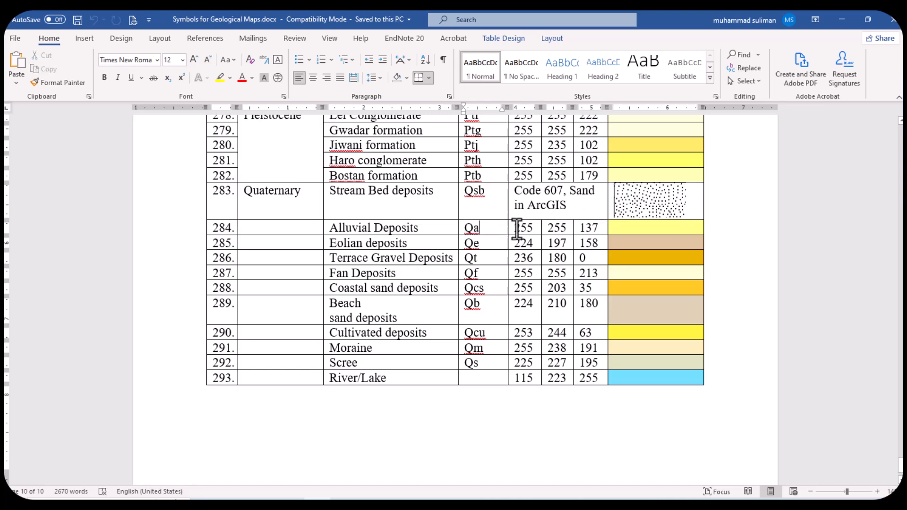
drag(524, 231, 585, 230)
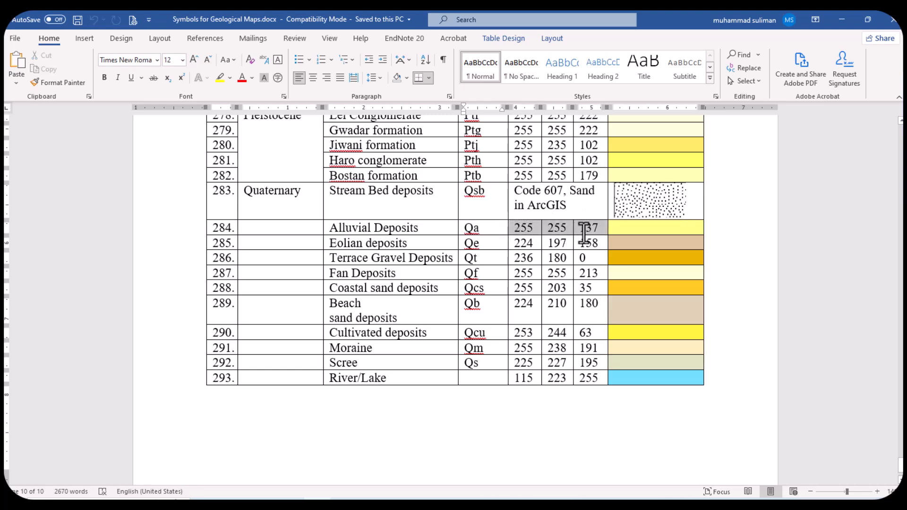
click(441, 228)
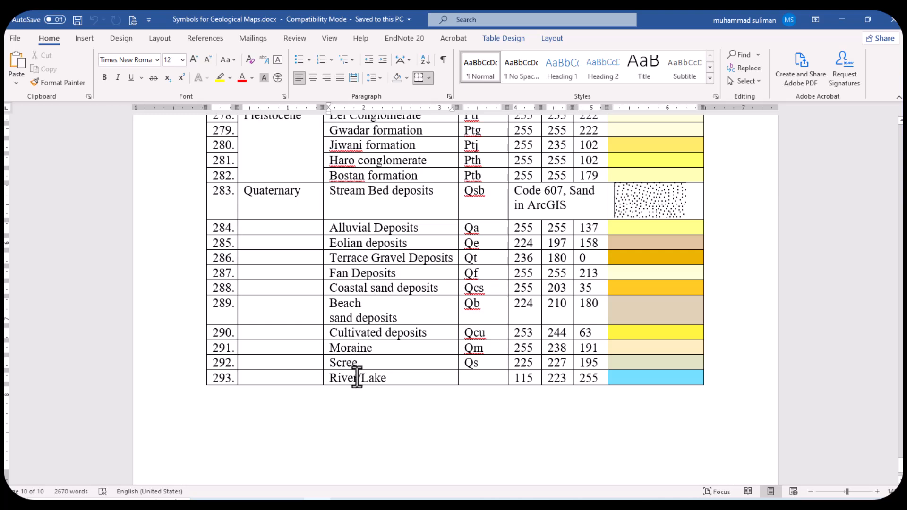
Step: Look over the formations, abbreviations and colours listed in the Miocene-Pliocene, Pleistocene and Quaternary rows of the symbols table
drag(378, 378, 340, 228)
click(364, 296)
scroll(387, 317, up, 1)
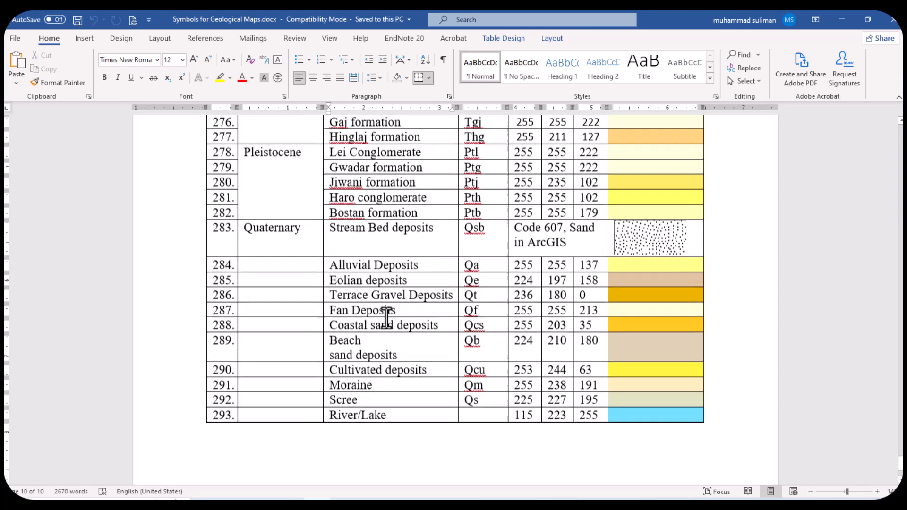
click(531, 346)
scroll(468, 349, up, 3)
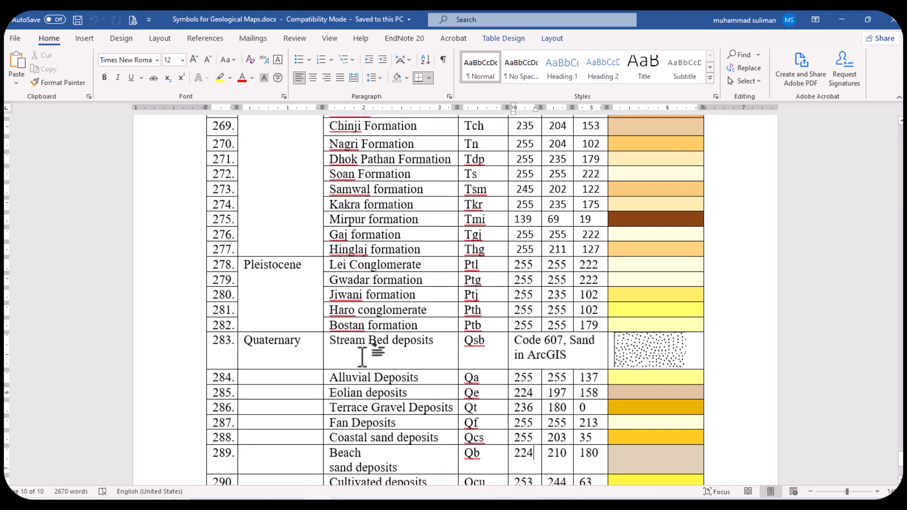
scroll(363, 353, up, 1)
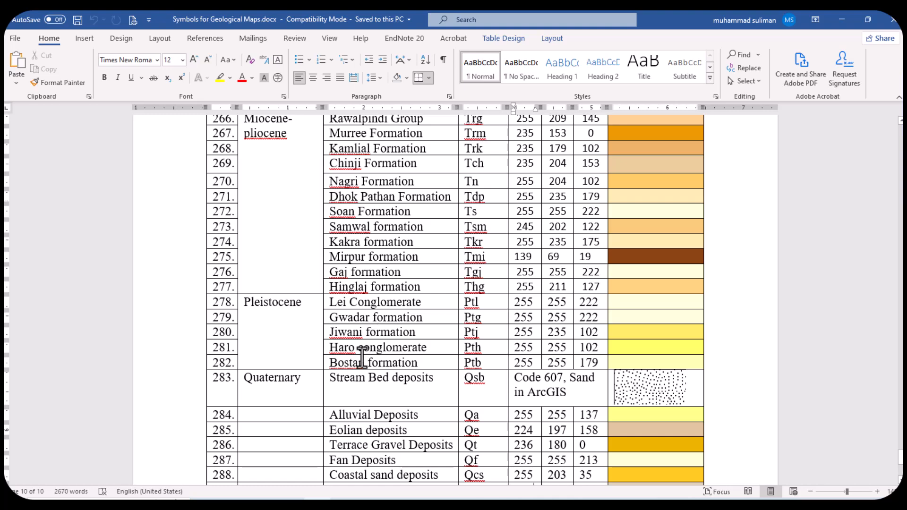
scroll(362, 356, down, 4)
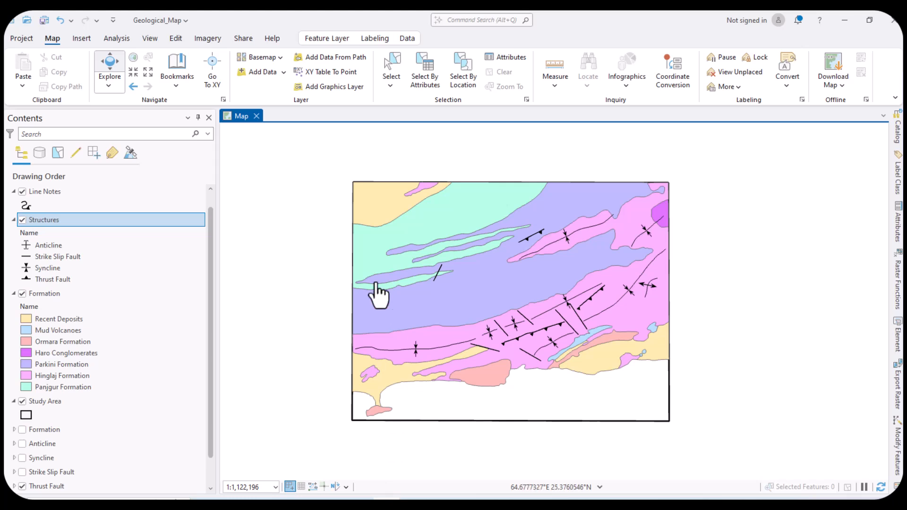
Step: In the ArcGIS Pro map, open the attribute table of the Formation polygon layer and save all pending edits
right_click(58, 296)
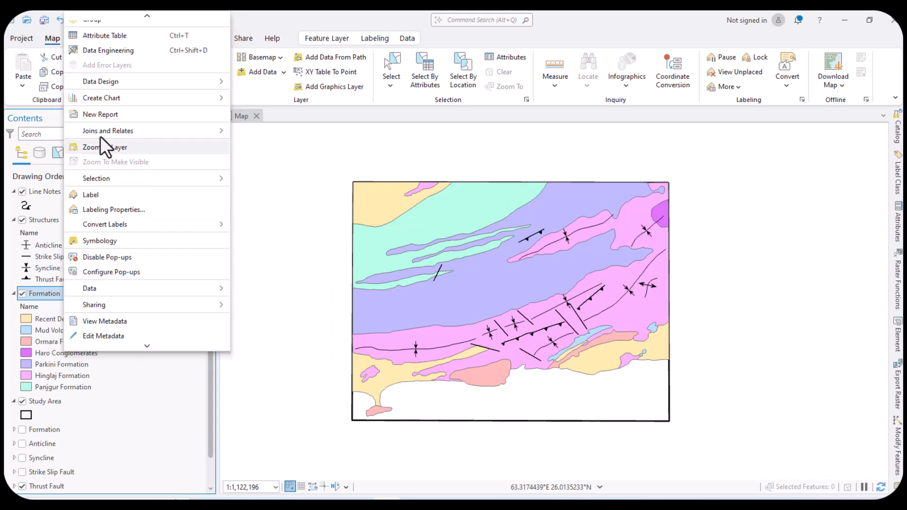
click(114, 48)
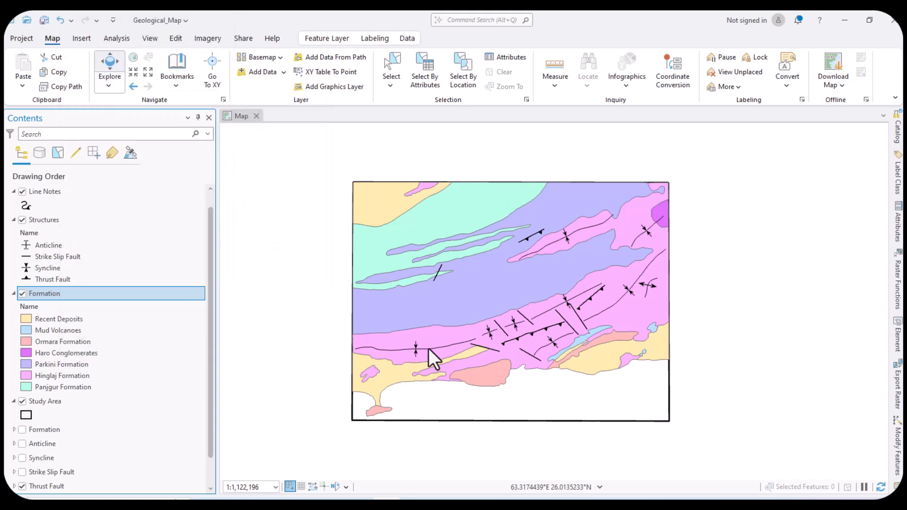
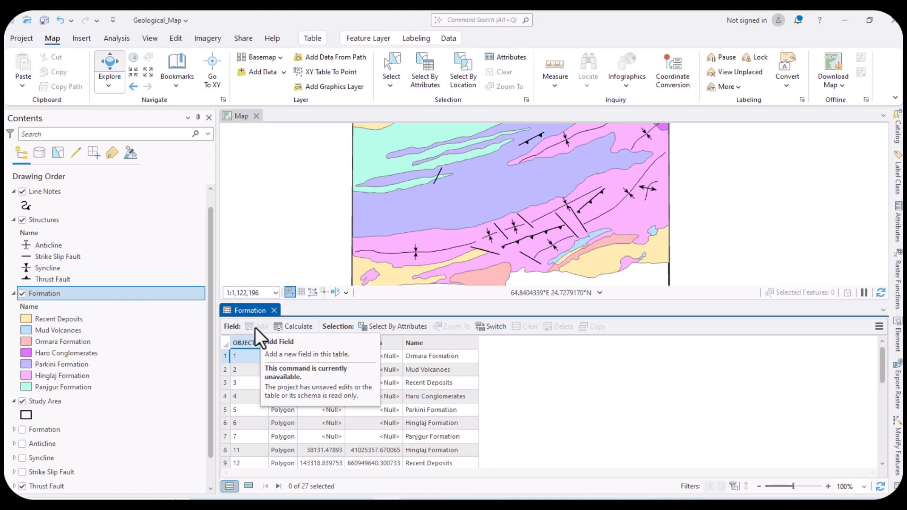
click(179, 38)
click(107, 67)
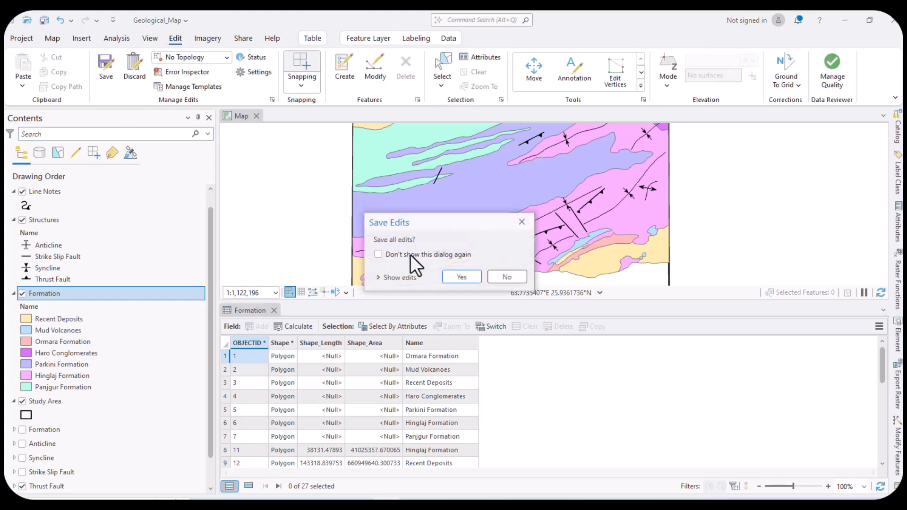
click(462, 276)
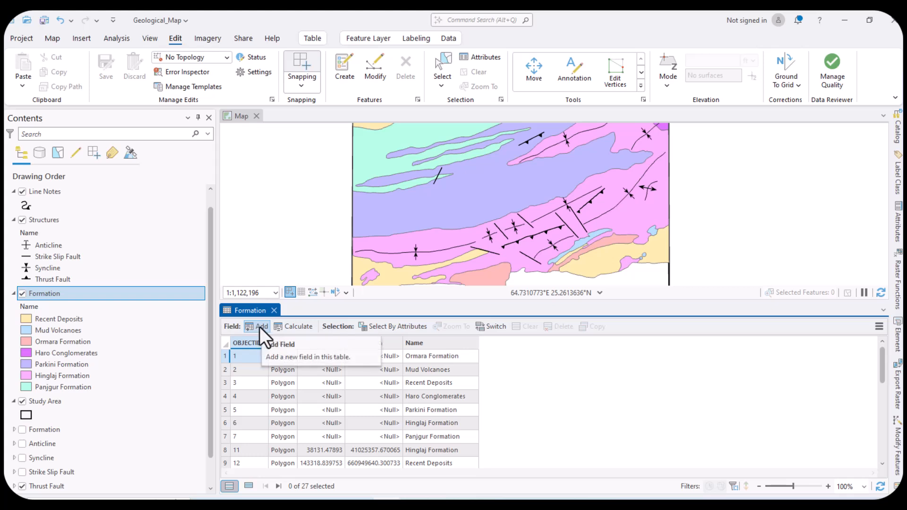
Step: Add a Text field named Abb with a length of 10 to the Formation table and save the field changes
click(259, 327)
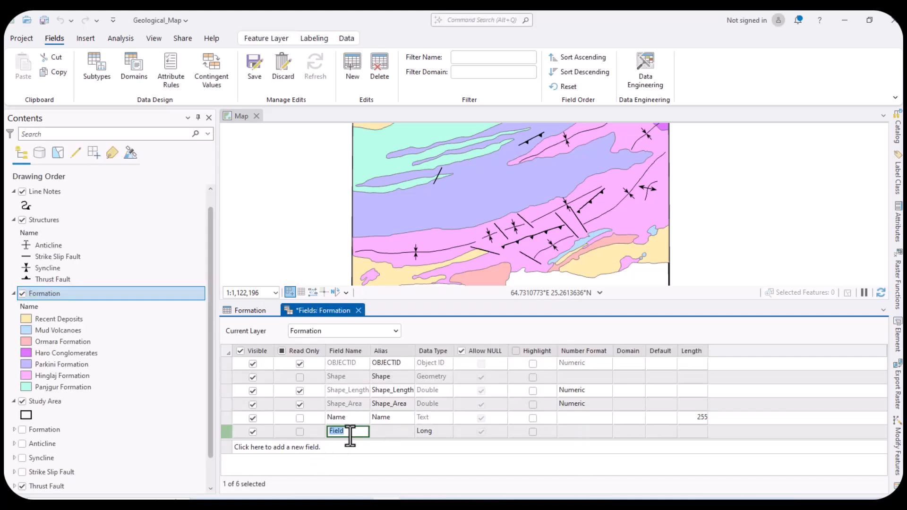
text(Abb)
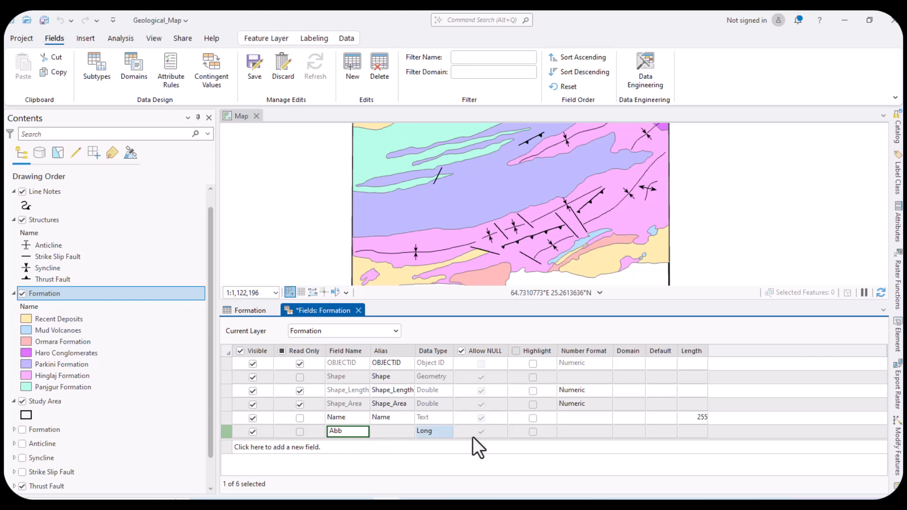
click(443, 433)
click(443, 435)
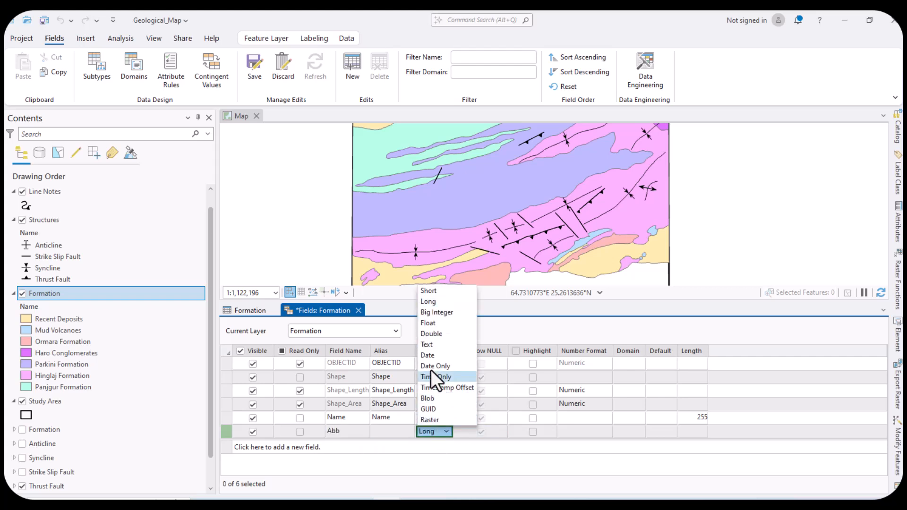
click(435, 345)
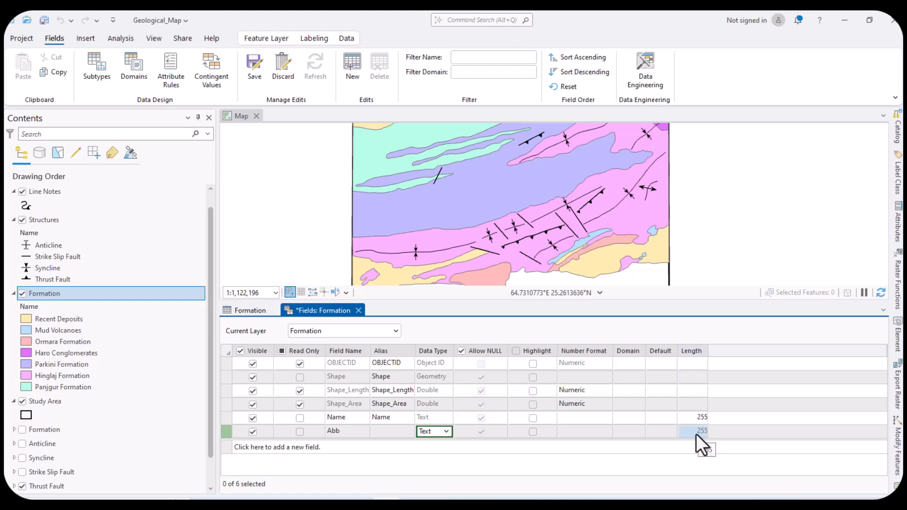
click(698, 433)
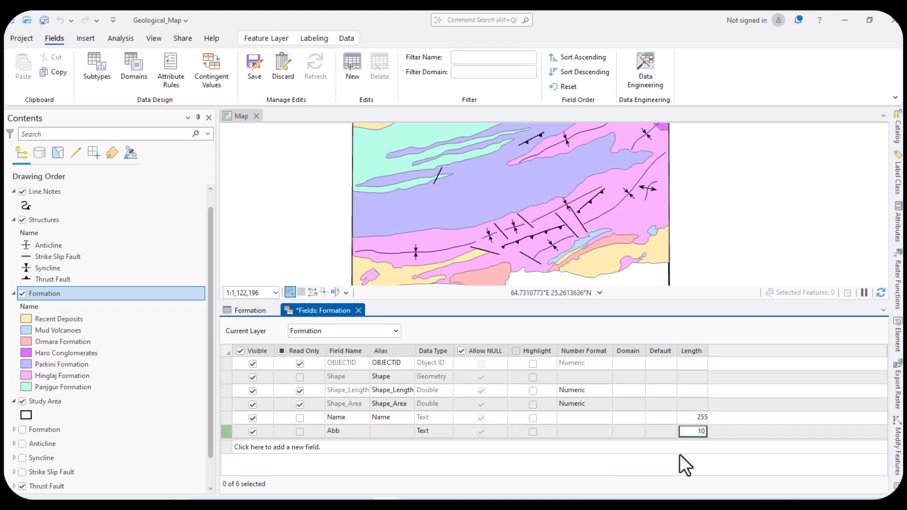
click(627, 461)
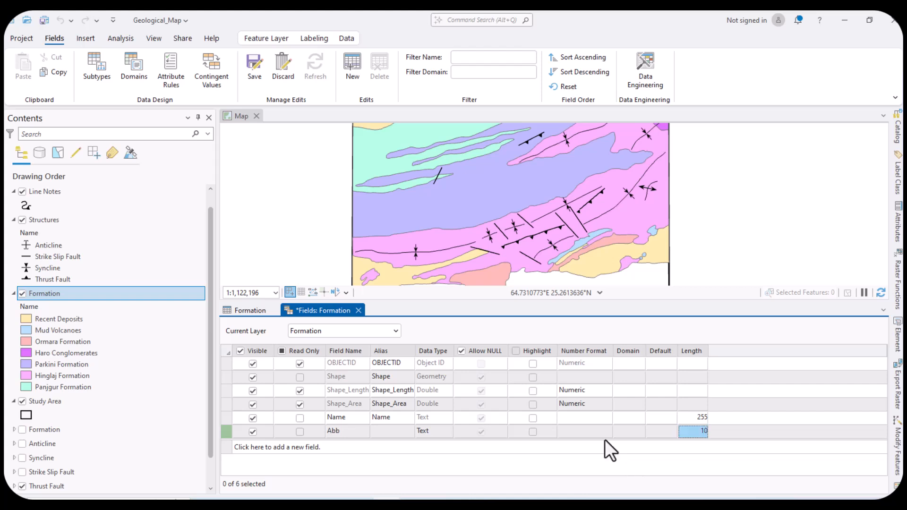
click(247, 66)
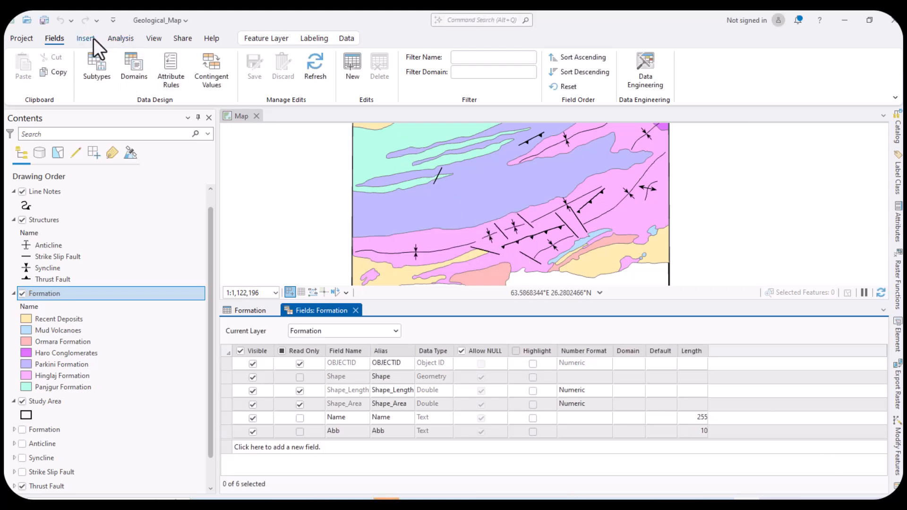
Step: Close the Formation layer's field design view and return to its attribute table
click(146, 37)
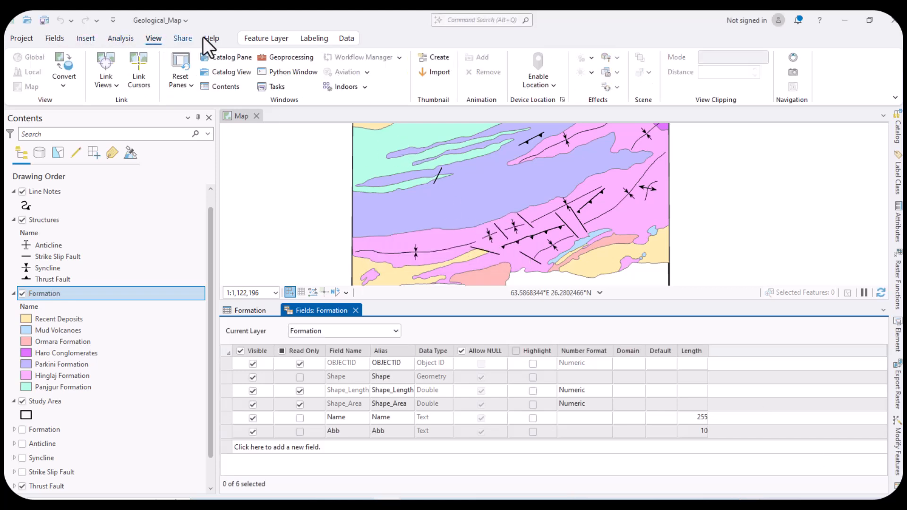
click(356, 310)
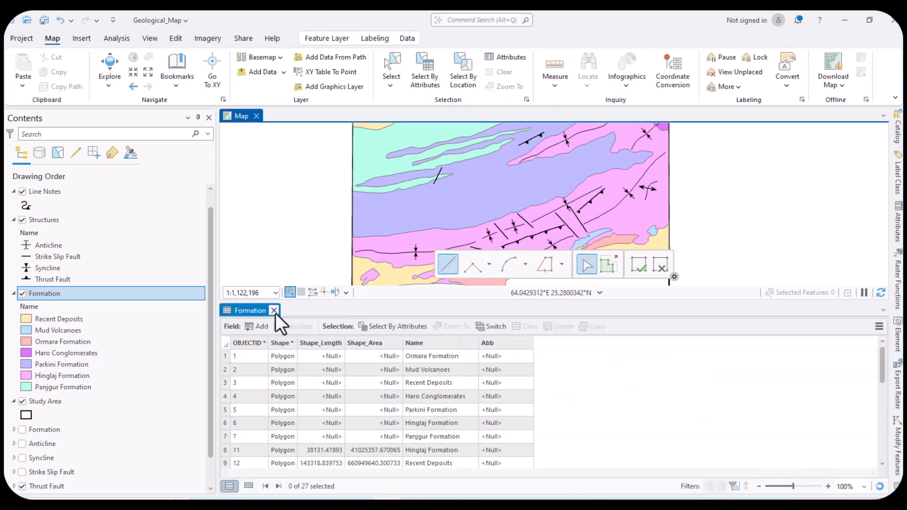
scroll(422, 390, up, 5)
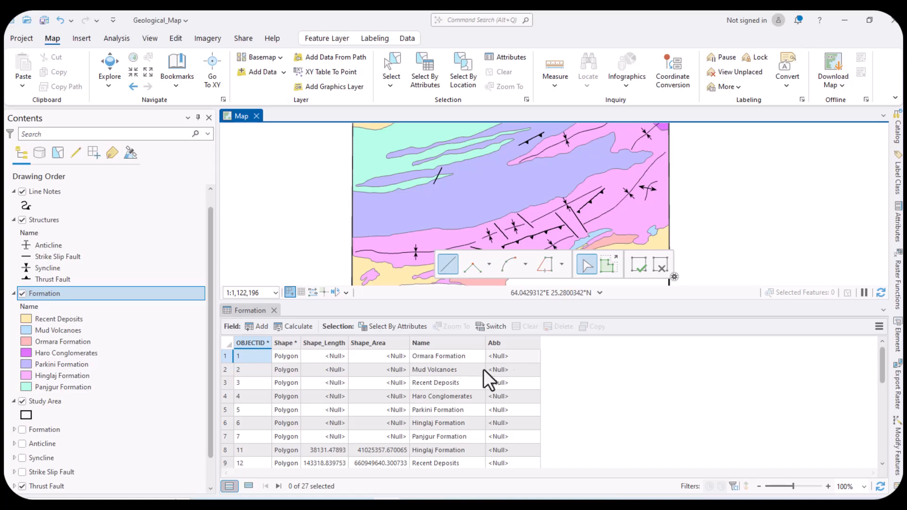
Step: Look up the formation abbreviations in the Word symbols table and return to the Formation attribute table in ArcGIS Pro
key(alt+Tab)
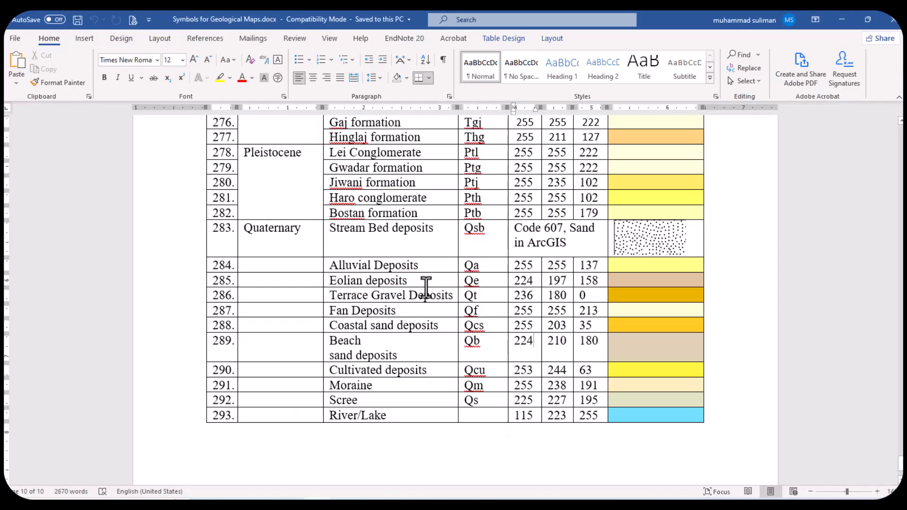
scroll(440, 288, up, 4)
drag(487, 263, 465, 265)
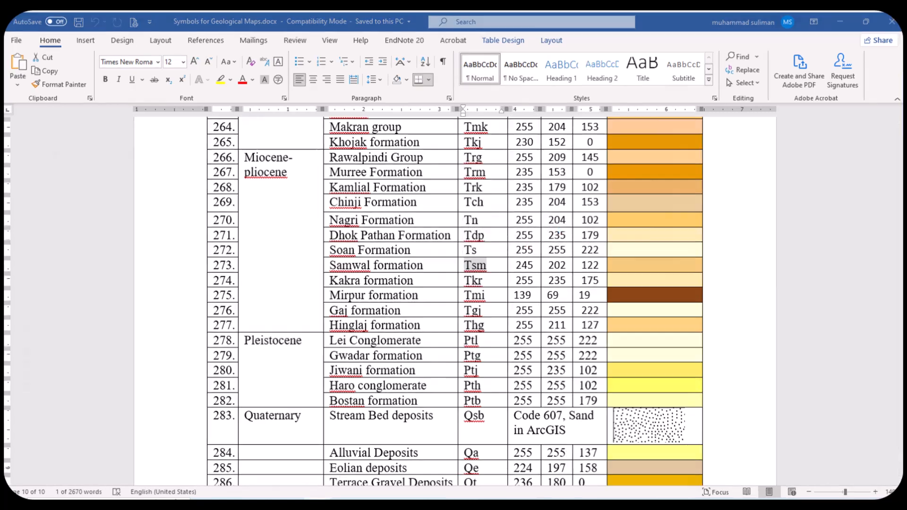
key(alt+Tab)
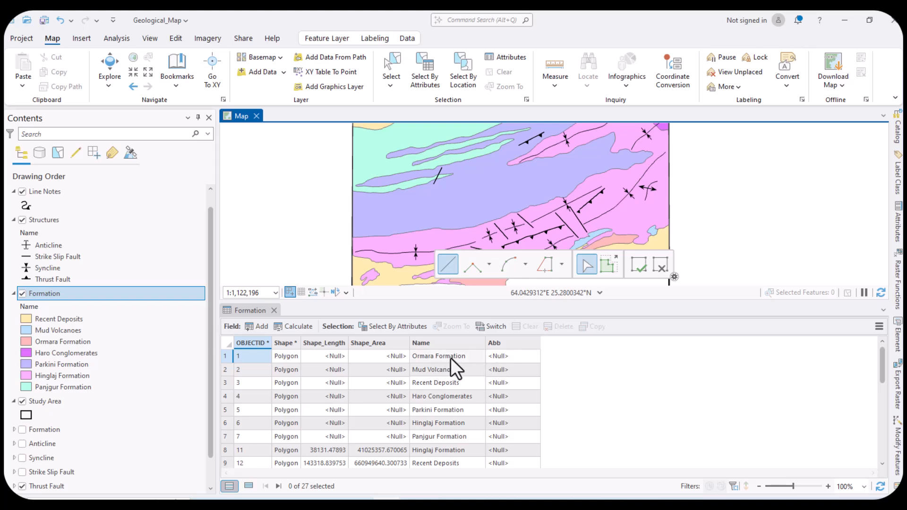
click(509, 357)
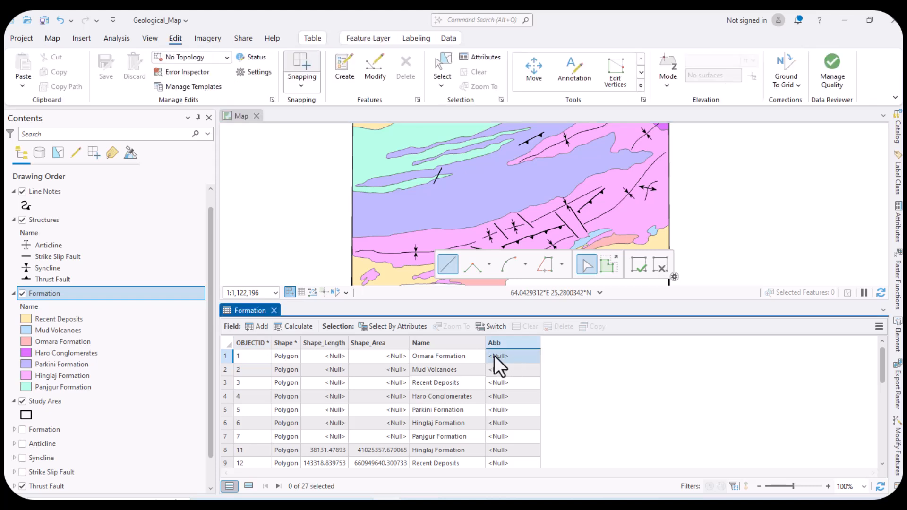
click(494, 356)
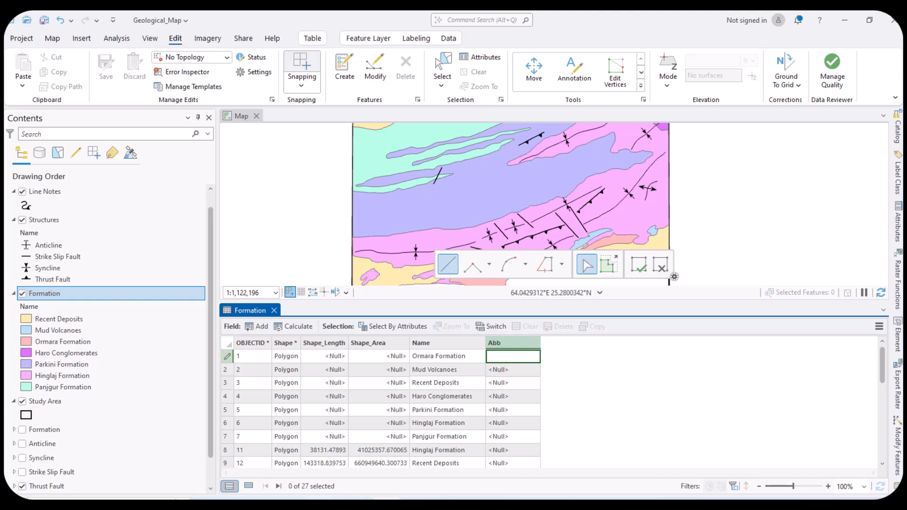
click(318, 504)
scroll(452, 298, down, 4)
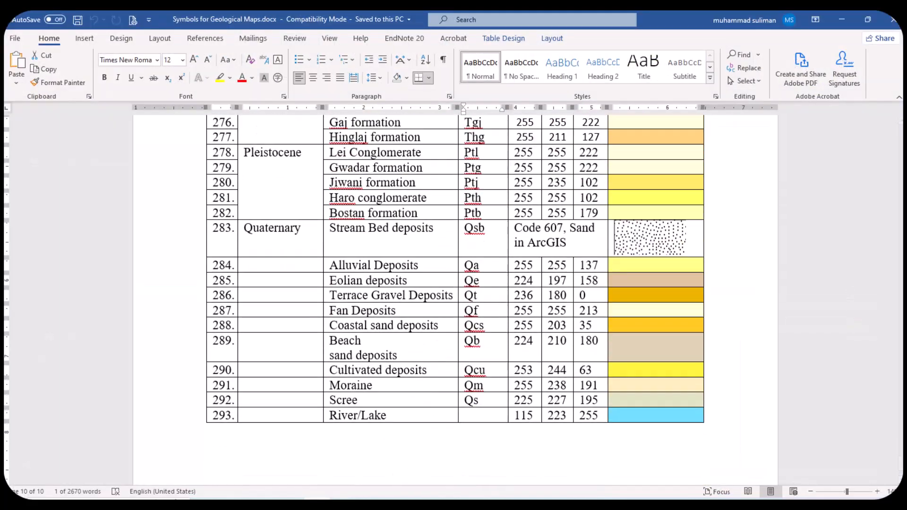
key(alt+Tab)
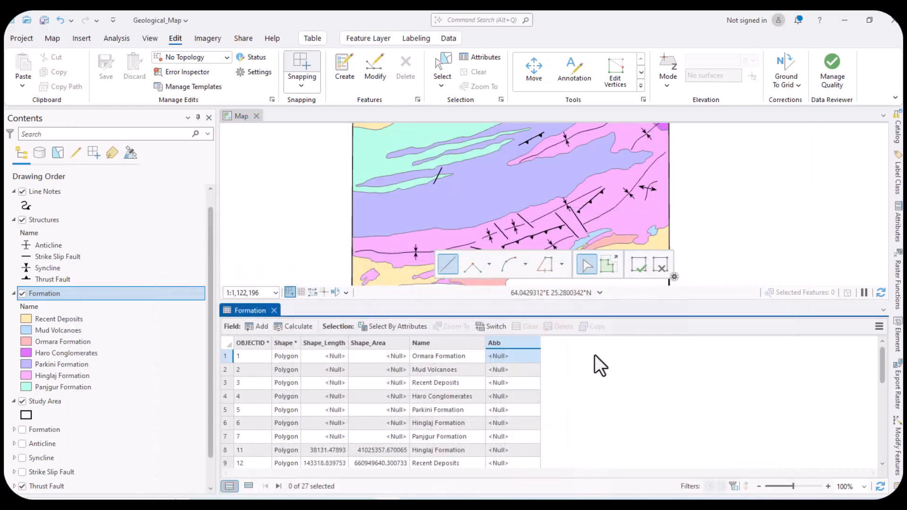
Step: Enter Of as the Abb value of the first Ormara Formation record, and sort the table by Name in ascending order
click(509, 355)
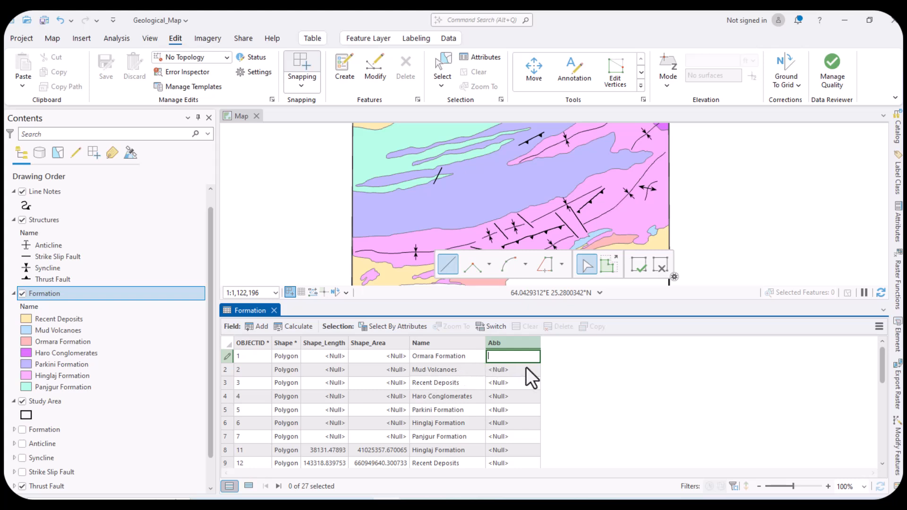
text(Of)
click(584, 388)
right_click(437, 342)
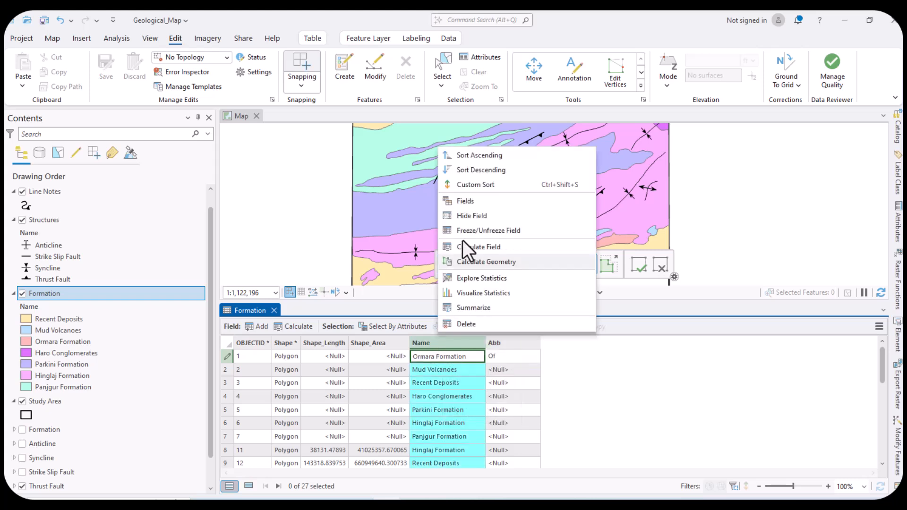
click(469, 154)
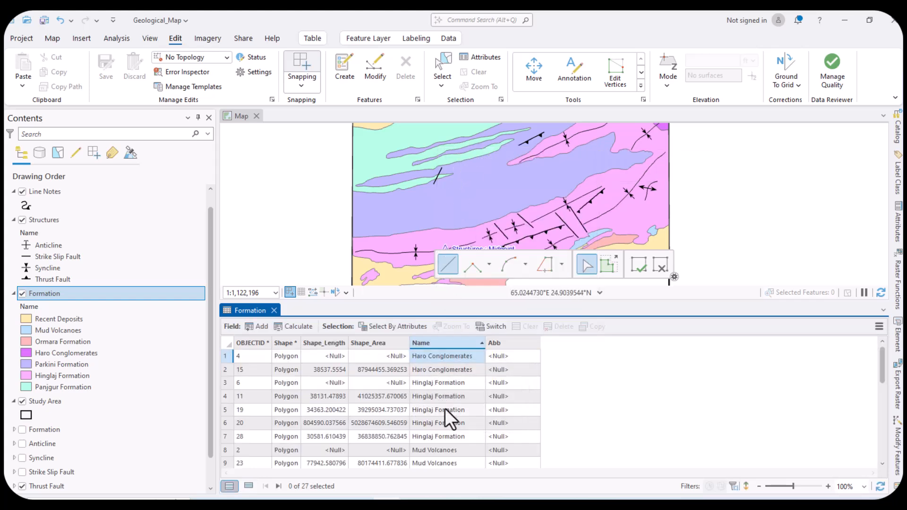
Step: Enter Hc as the Abb value of both Haro Conglomerates records in the Formation table
scroll(442, 413, down, 4)
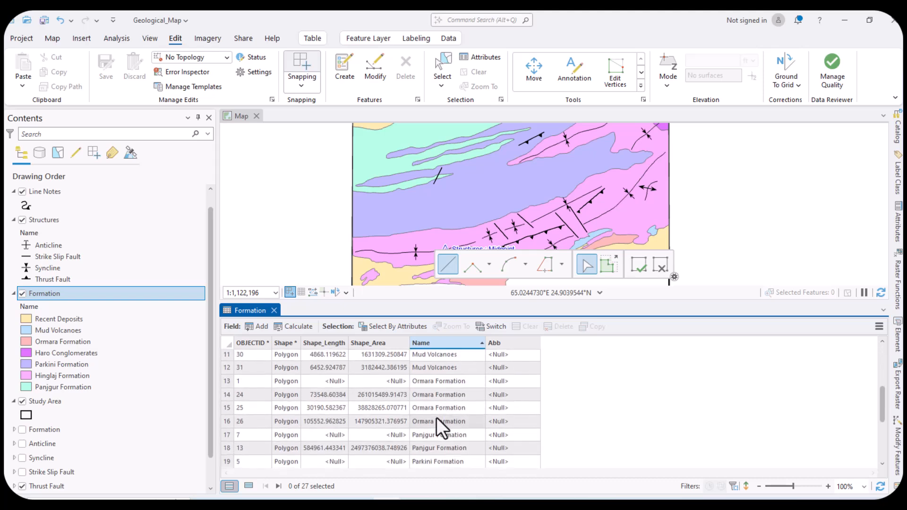
scroll(436, 417, down, 3)
scroll(433, 417, up, 6)
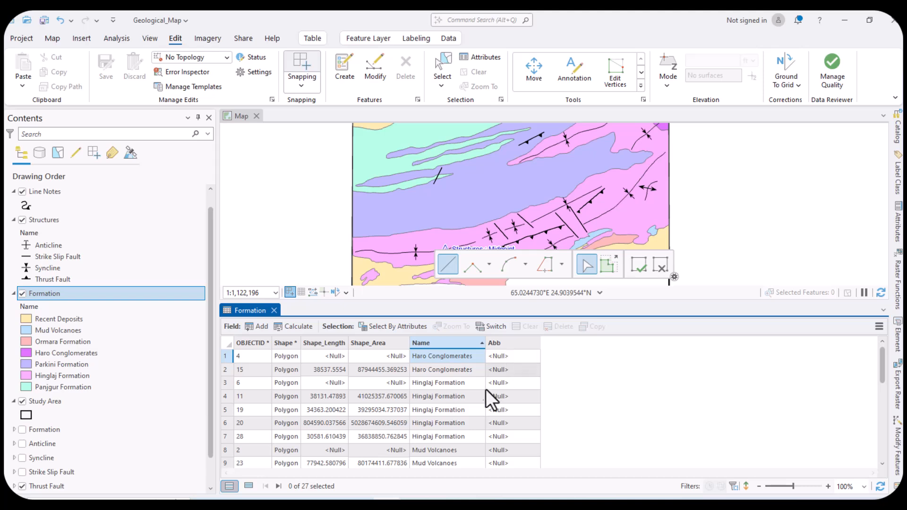
scroll(491, 378, down, 7)
scroll(498, 420, up, 7)
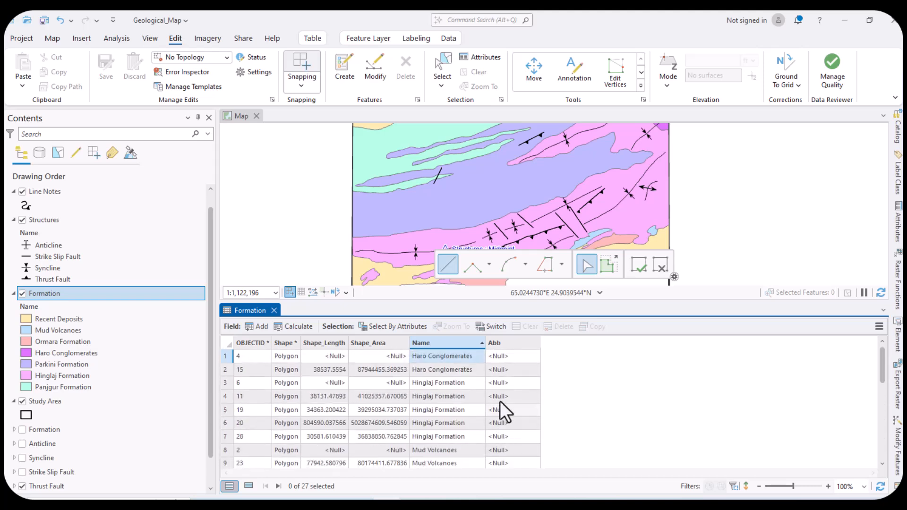
double_click(503, 354)
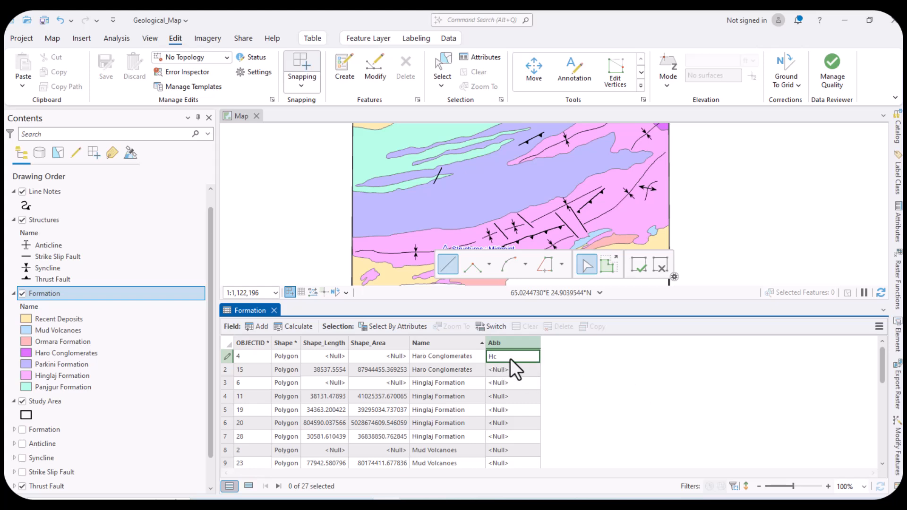
click(504, 369)
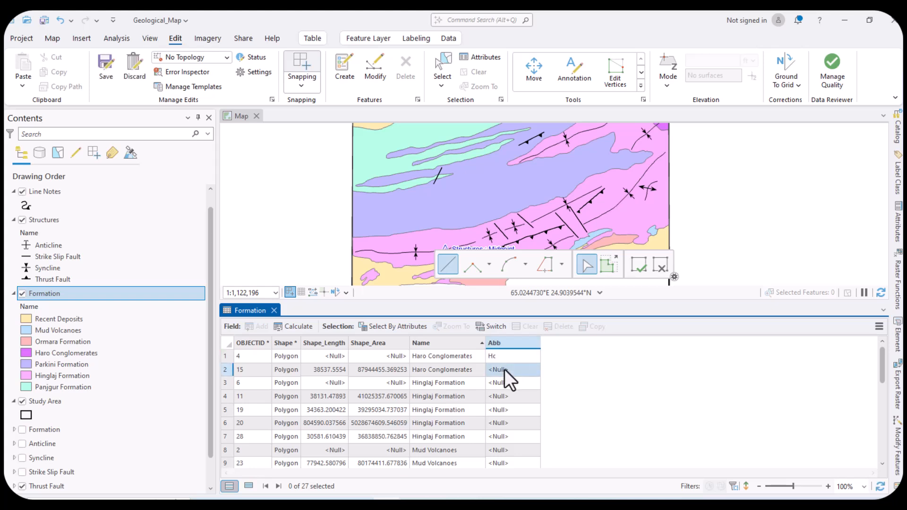
text(Hc)
Step: Enter Hf as the Abb value of all five Hinglaj Formation records
click(512, 382)
click(510, 380)
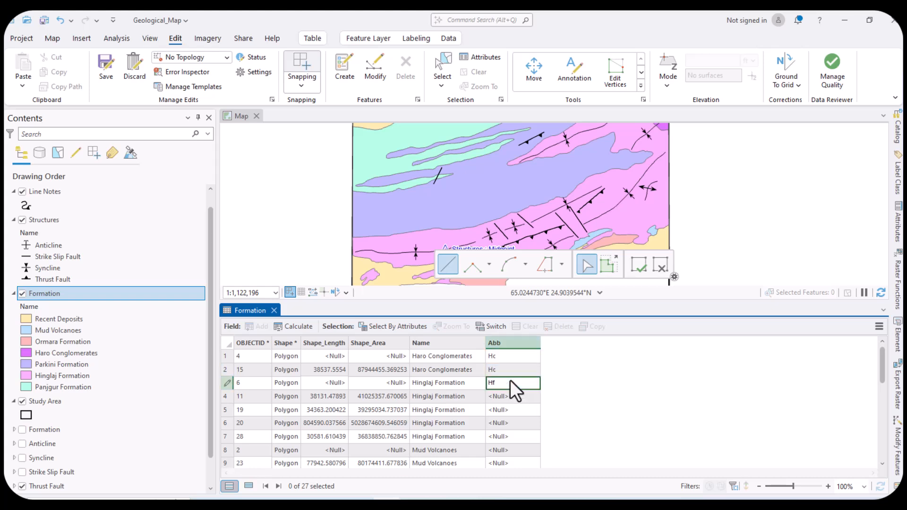
double_click(517, 386)
key(ctrl+c)
click(537, 384)
click(508, 400)
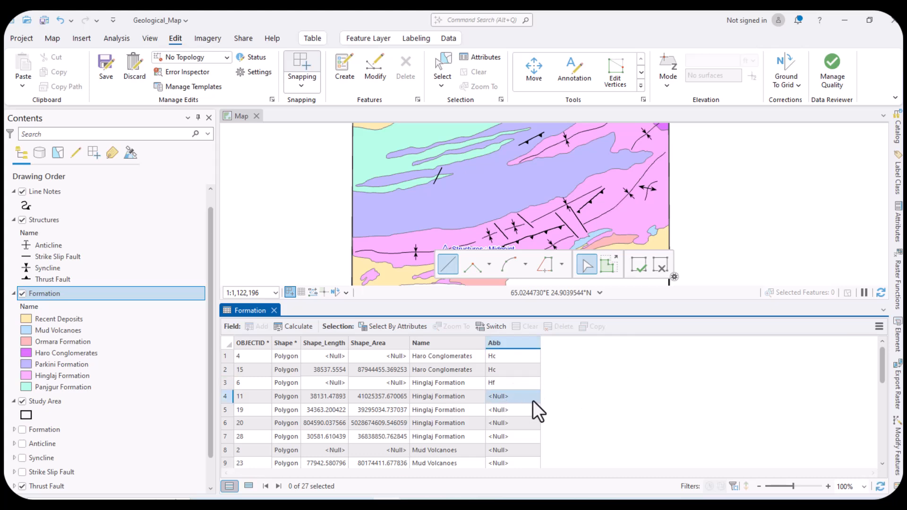
key(ctrl+v)
click(509, 409)
key(ctrl+v)
click(500, 424)
key(ctrl+v)
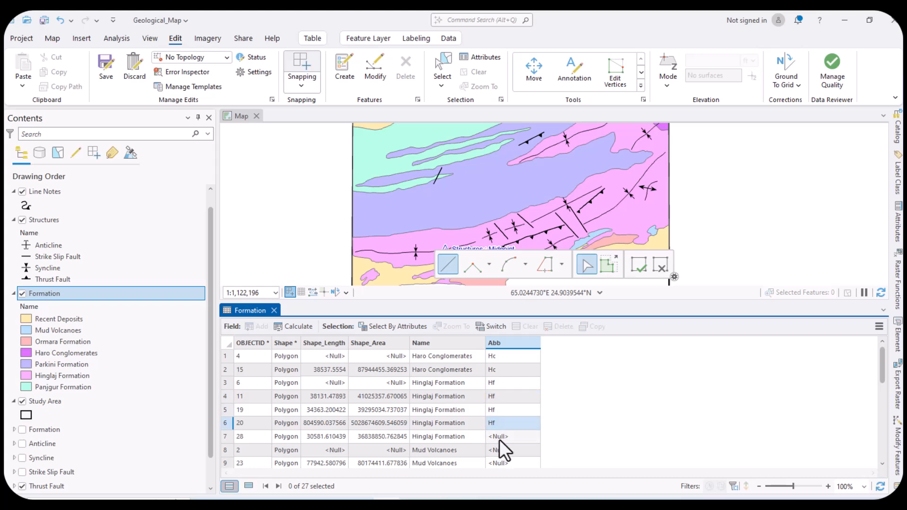
click(499, 438)
key(ctrl+v)
Step: Fill in Mv as the Abb value of all five Mud Volcanoes records
double_click(503, 450)
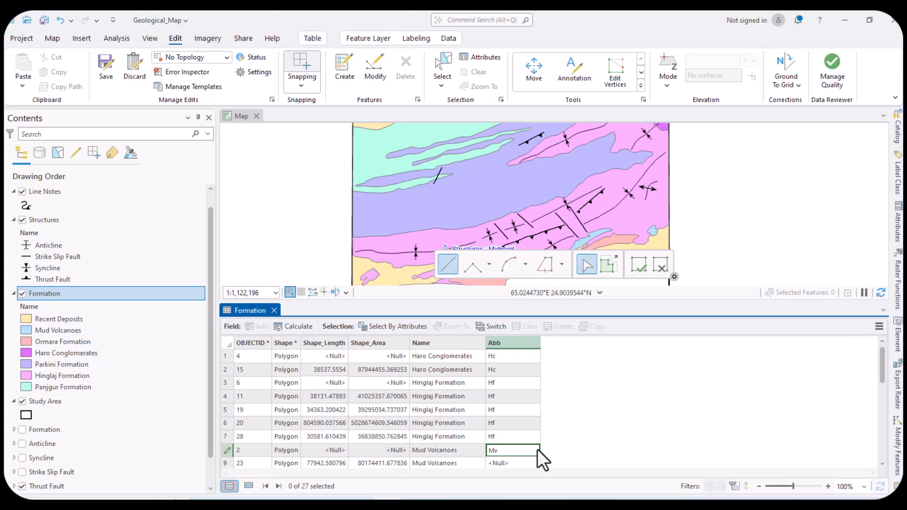
scroll(532, 439, down, 2)
click(501, 395)
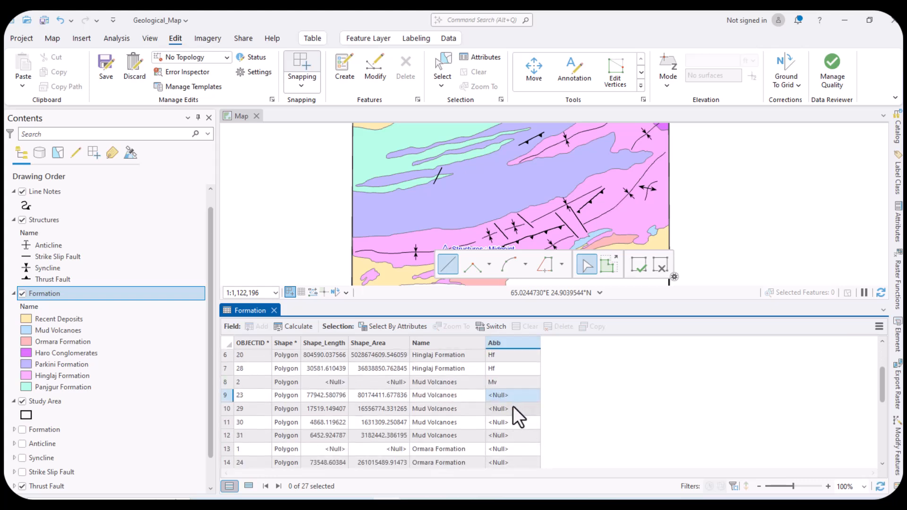
text(Mv)
click(501, 415)
text(Mv)
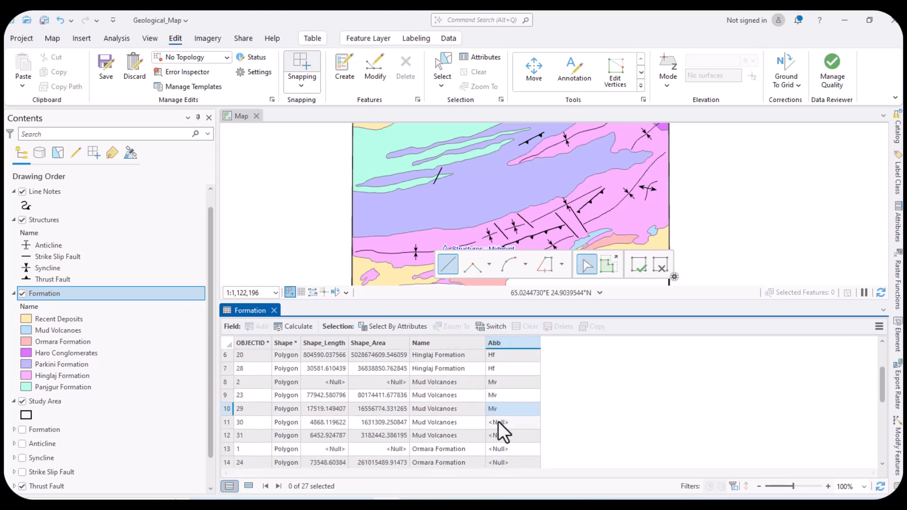
click(498, 421)
text(Mv)
click(497, 436)
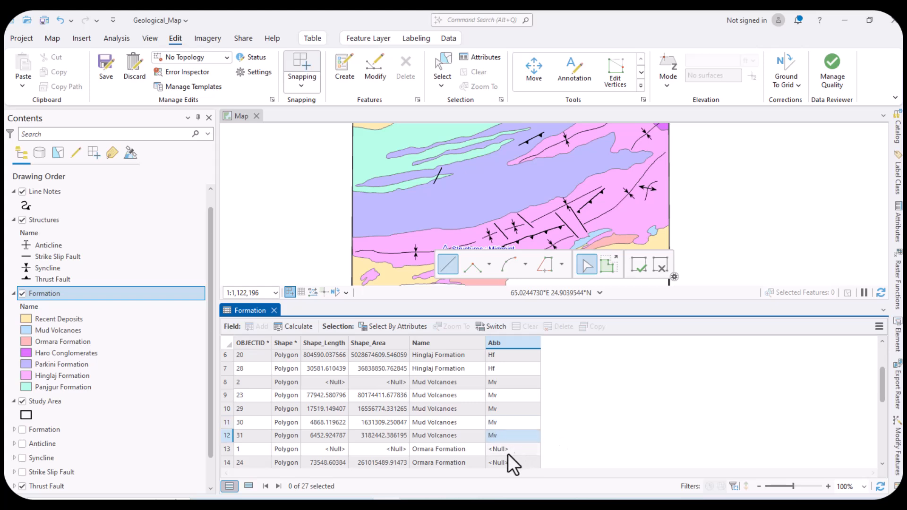
Step: Enter Of as the Abb value of all four Ormara Formation records
double_click(503, 448)
text(Of)
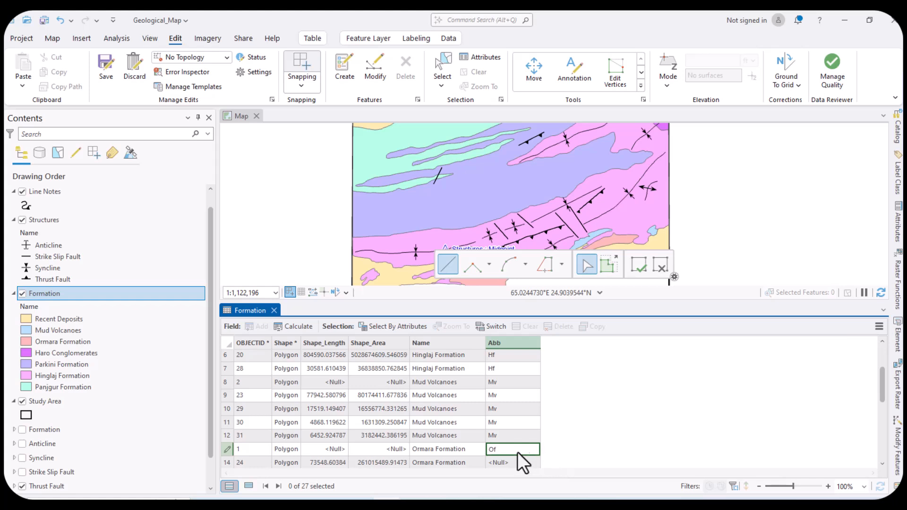
scroll(524, 439, down, 2)
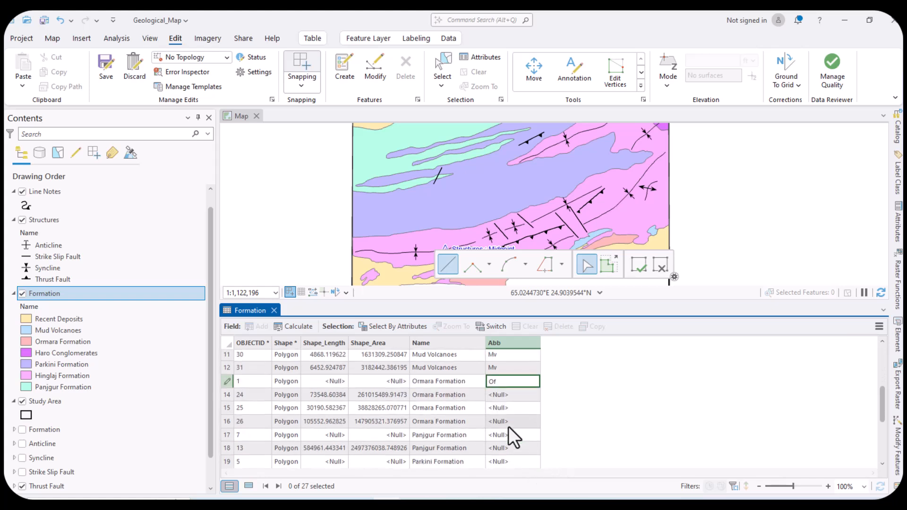
click(497, 396)
text(Of)
click(495, 411)
text(Of)
click(495, 422)
text(Of)
Step: Enter Pf as the Abb value of both Panjgur Formation records
double_click(500, 435)
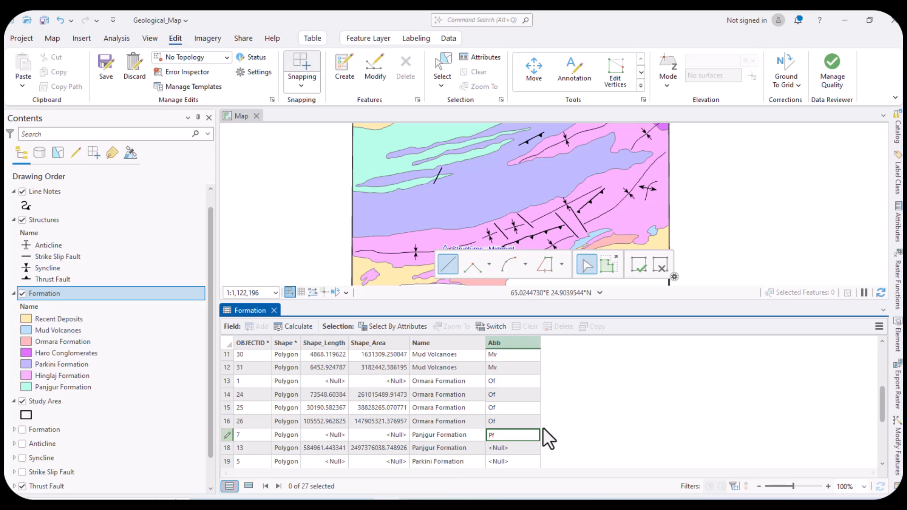
scroll(515, 434, down, 2)
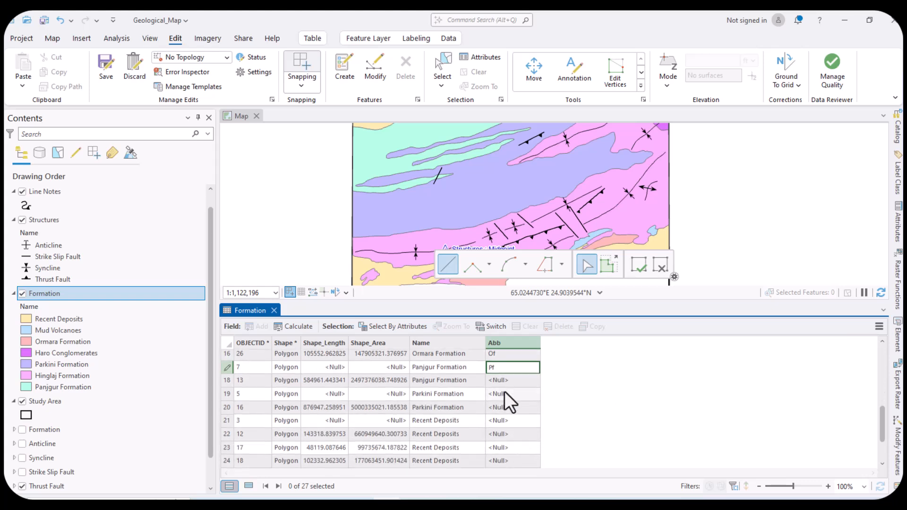
click(506, 384)
text(Pf)
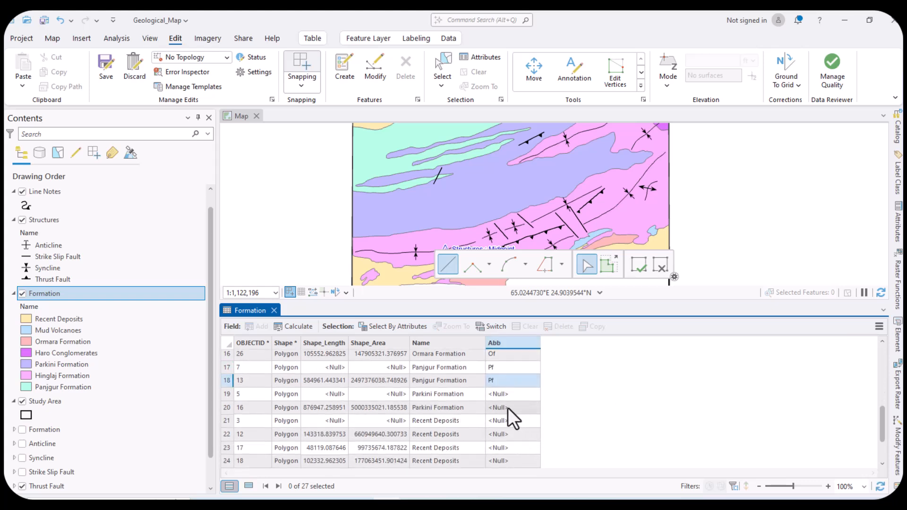
Step: Enter Parf as the Abb value of both Parkini Formation records
click(508, 399)
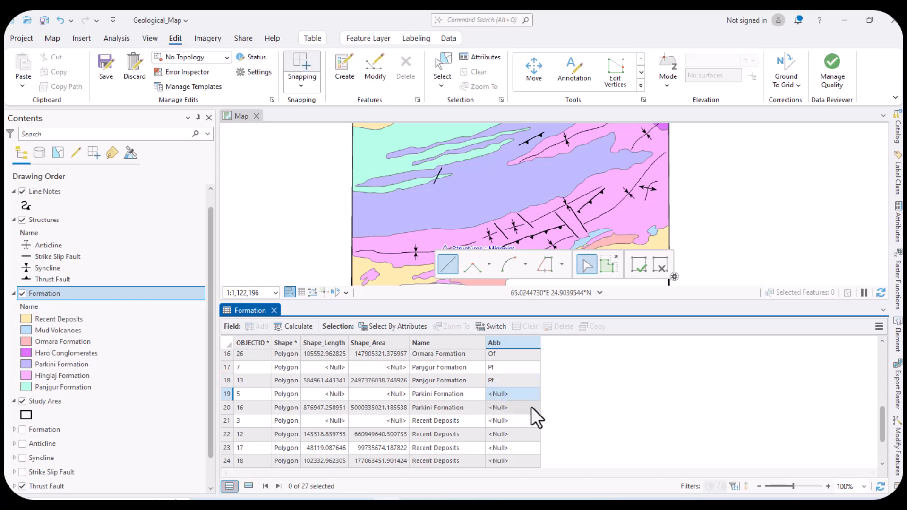
click(509, 396)
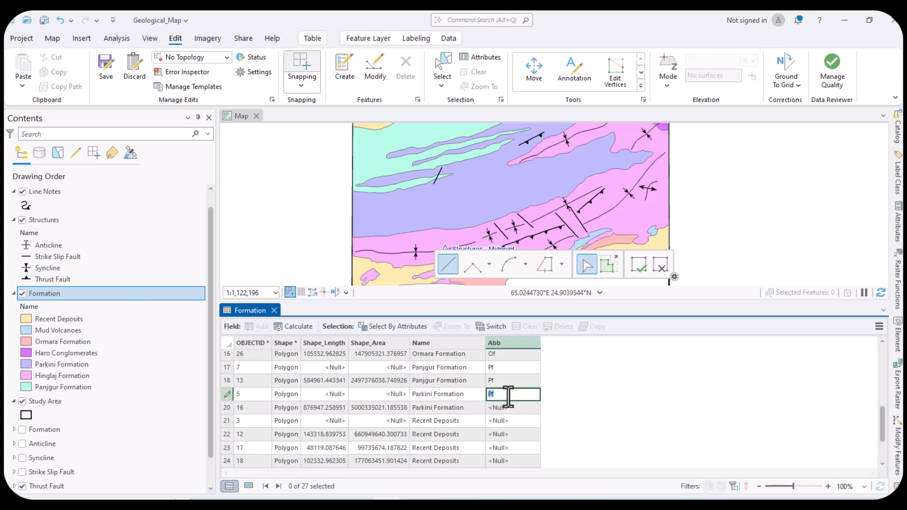
text(Par)
click(502, 406)
text(Parf)
Step: Enter Qal as the Abb value of the first four Recent Deposits records, OBJECTID 3, 12, 17 and 18
click(521, 420)
text(Parf)
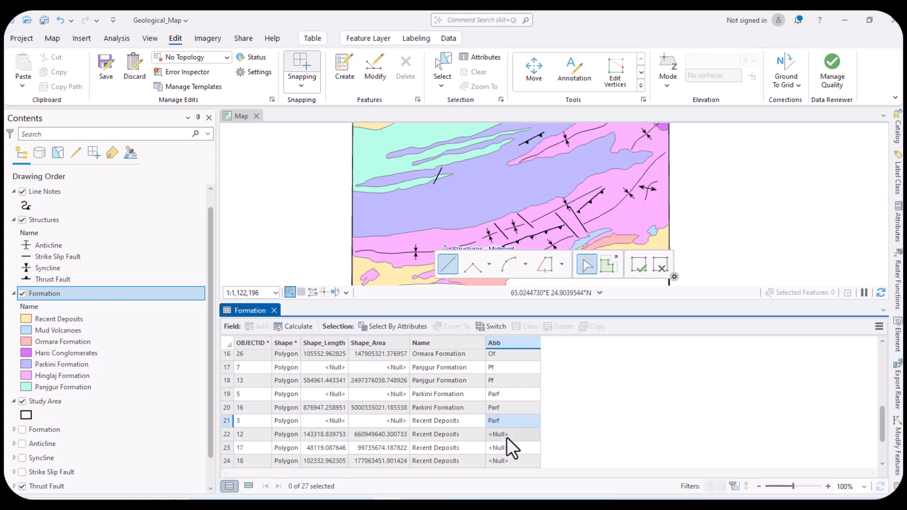
click(514, 421)
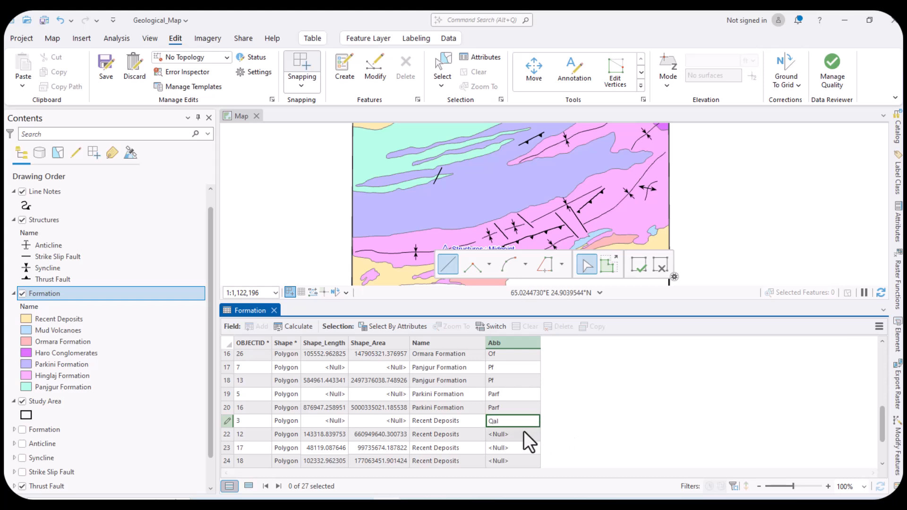
click(519, 432)
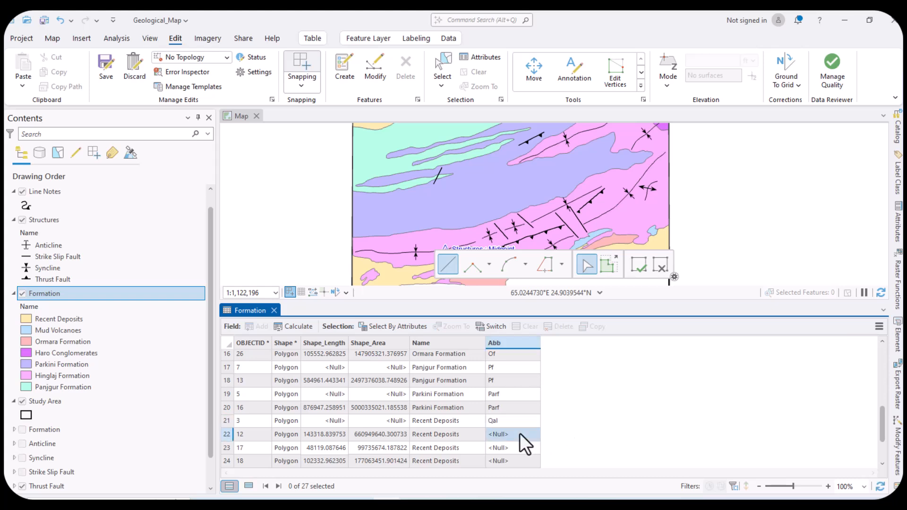
text(Qal)
click(511, 446)
text(Qal)
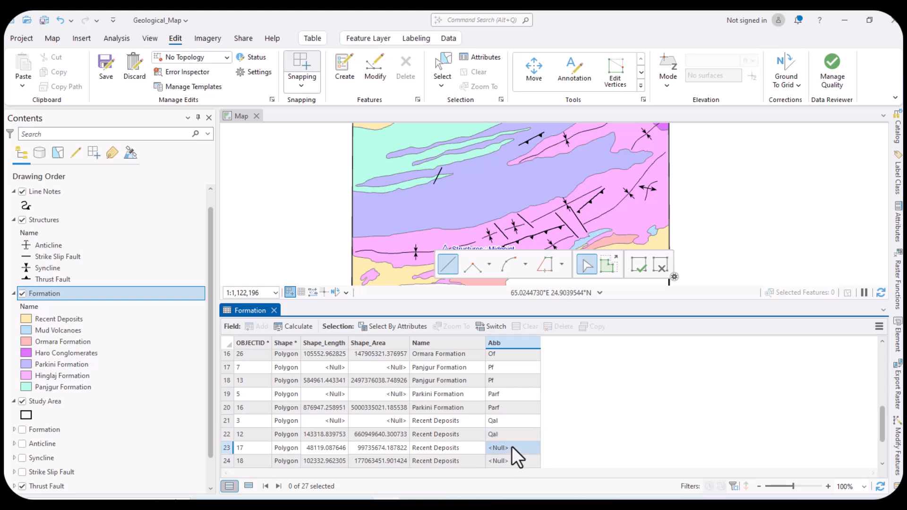
click(518, 460)
text(Qal)
Step: Enter Qal as the Abb value of the last three Recent Deposits records, OBJECTID 21, 22 and 27
scroll(562, 427, down, 2)
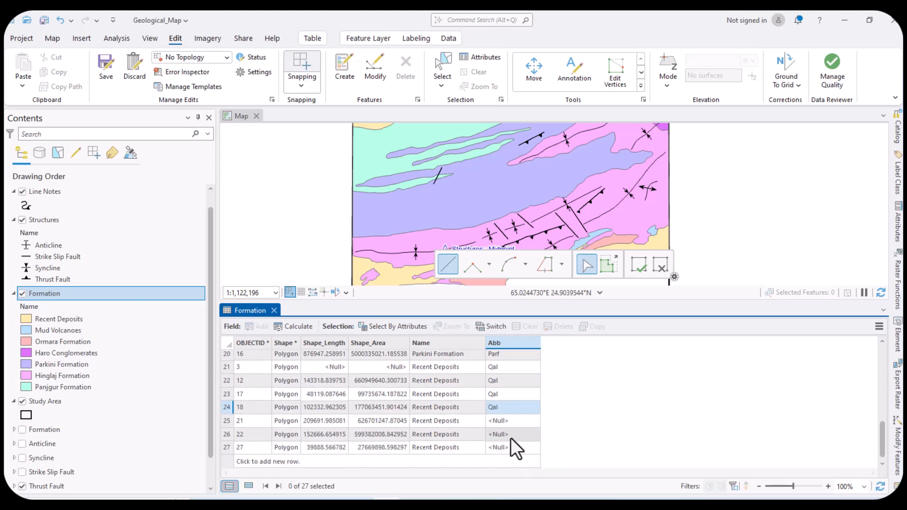
click(511, 438)
text(Qal)
scroll(534, 437, down, 1)
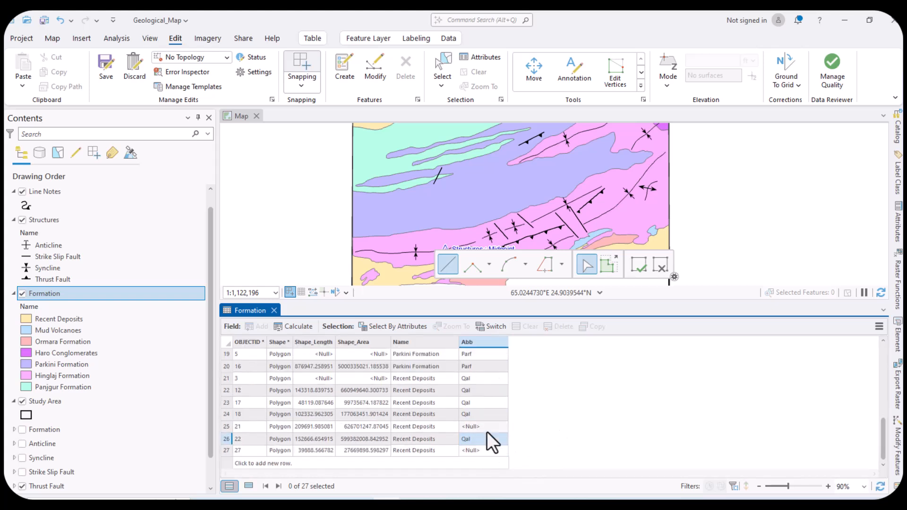
click(486, 431)
text(Qal)
click(486, 449)
text(Qal)
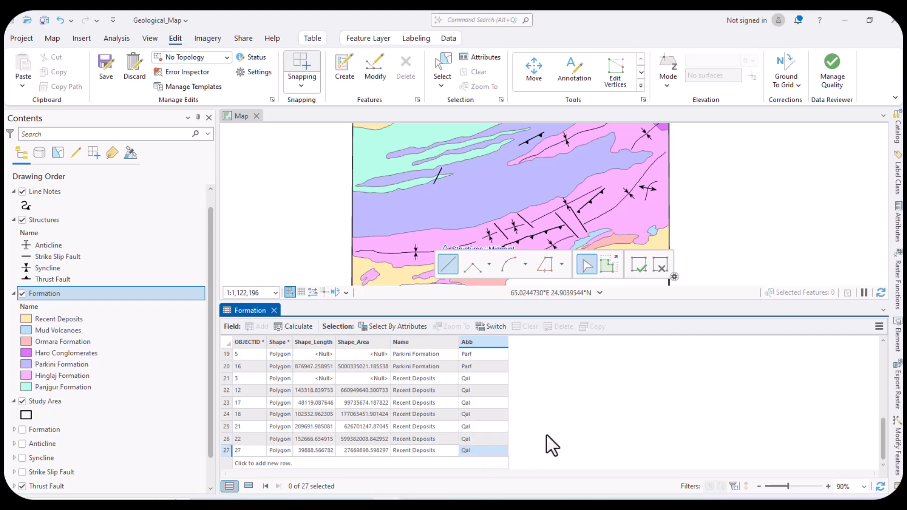
Step: Save the attribute edits and close the Formation attribute table
click(107, 69)
click(457, 277)
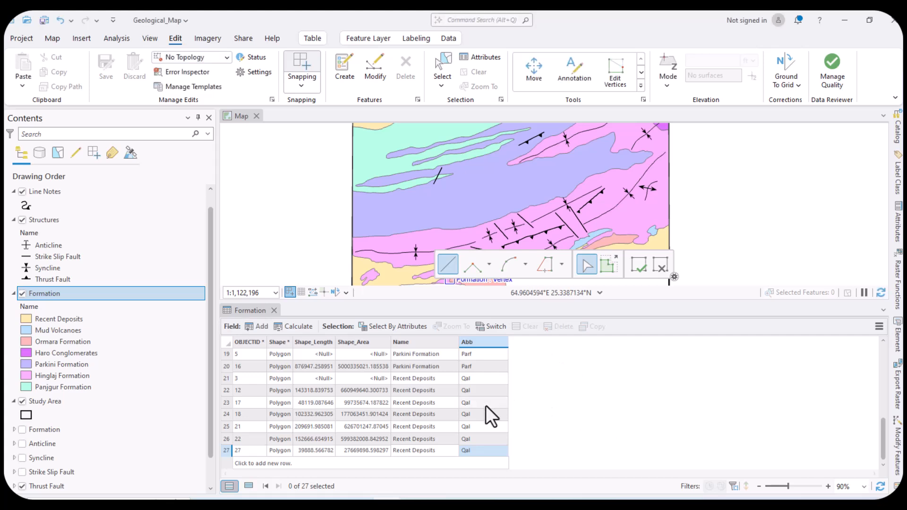
click(274, 311)
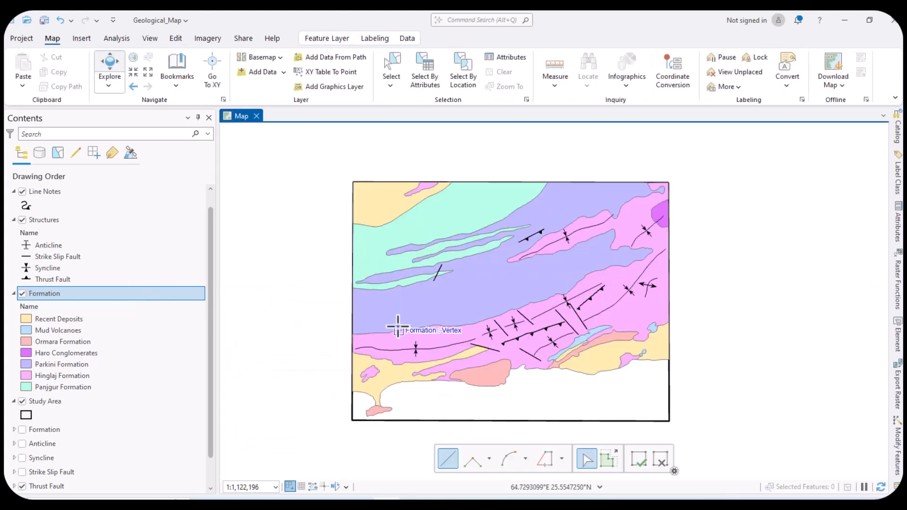
scroll(449, 318, down, 2)
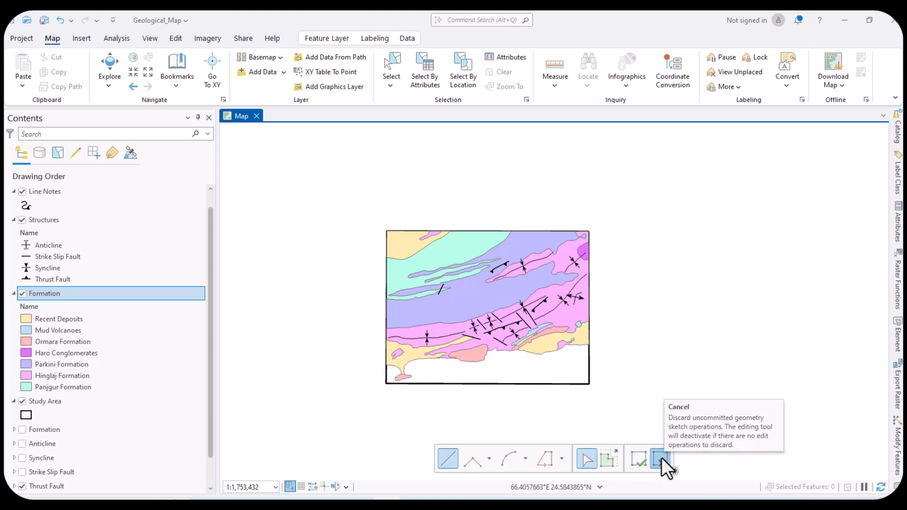
scroll(519, 380, down, 3)
scroll(488, 360, up, 4)
scroll(463, 262, down, 2)
scroll(503, 316, up, 1)
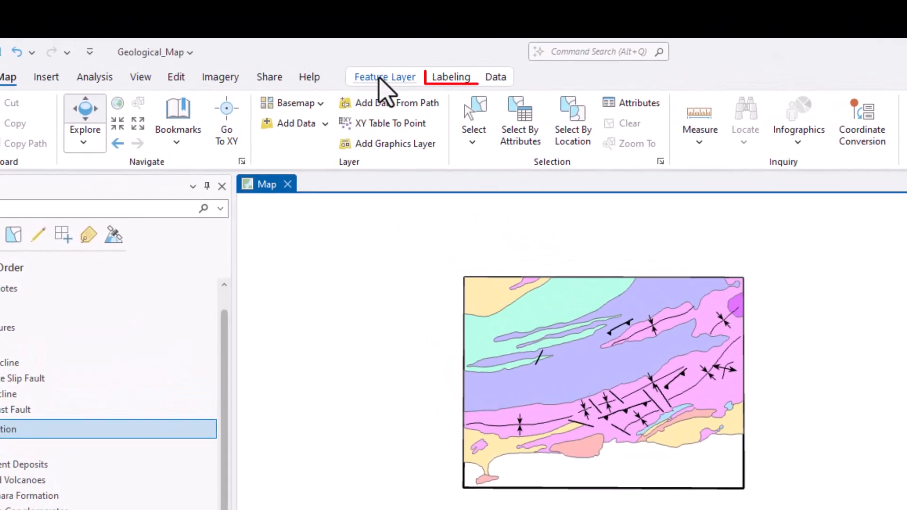
Step: Set the Formation layer's label field to Abb and turn on labeling for the layer
click(451, 77)
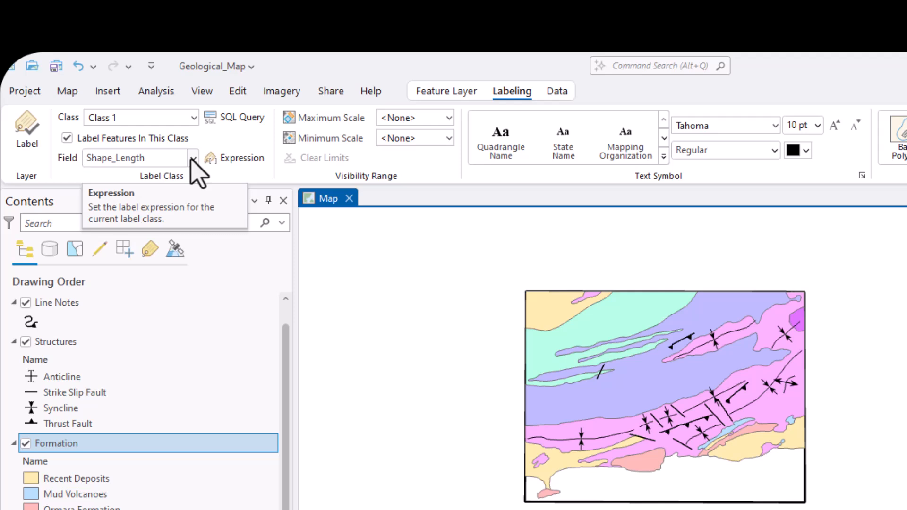
click(192, 159)
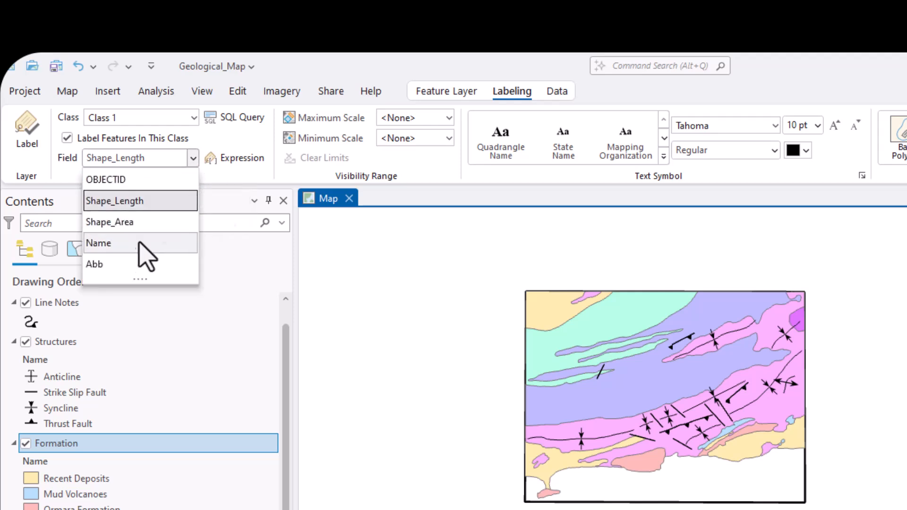
click(131, 263)
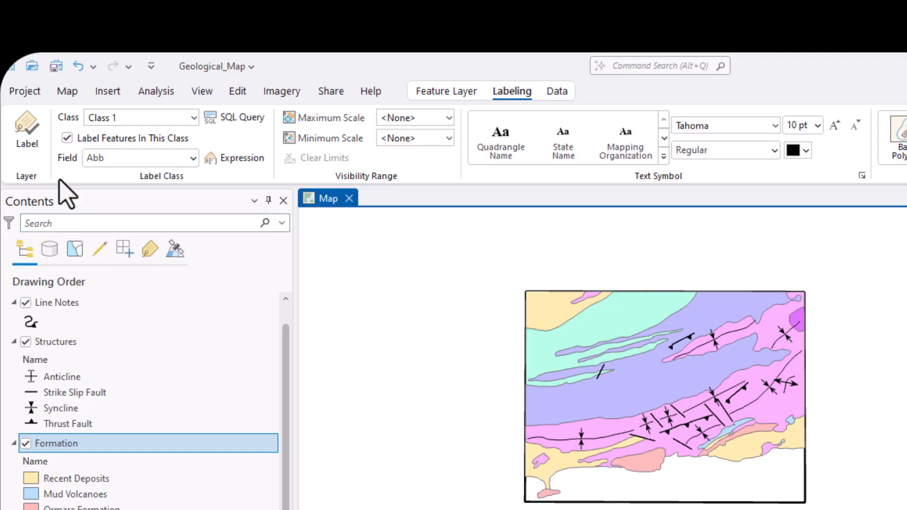
click(27, 137)
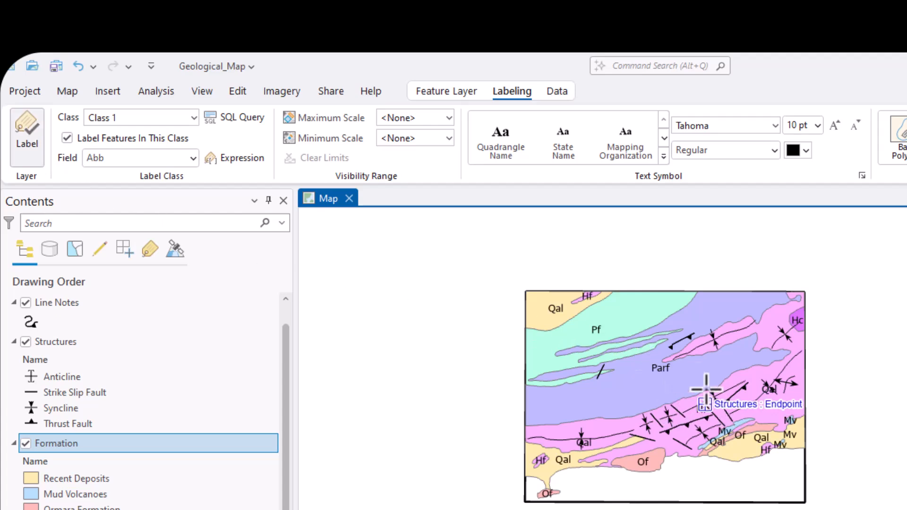
scroll(573, 472, up, 2)
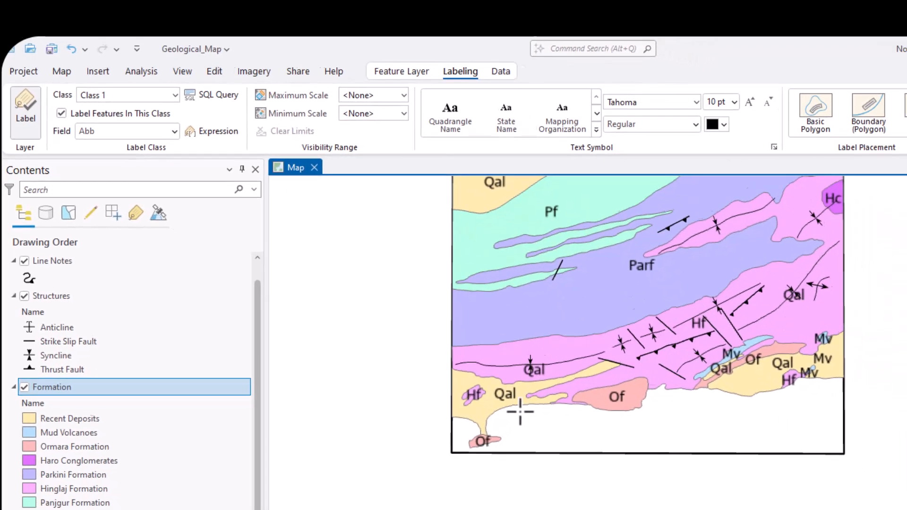
Step: Set the text size of the Formation layer's labels to 12 pt
scroll(534, 443, down, 2)
scroll(595, 360, up, 2)
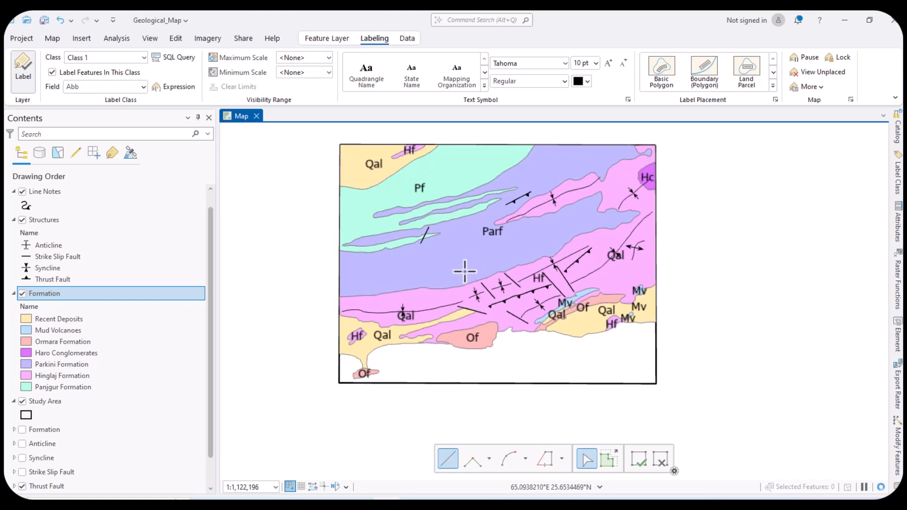
scroll(460, 264, down, 2)
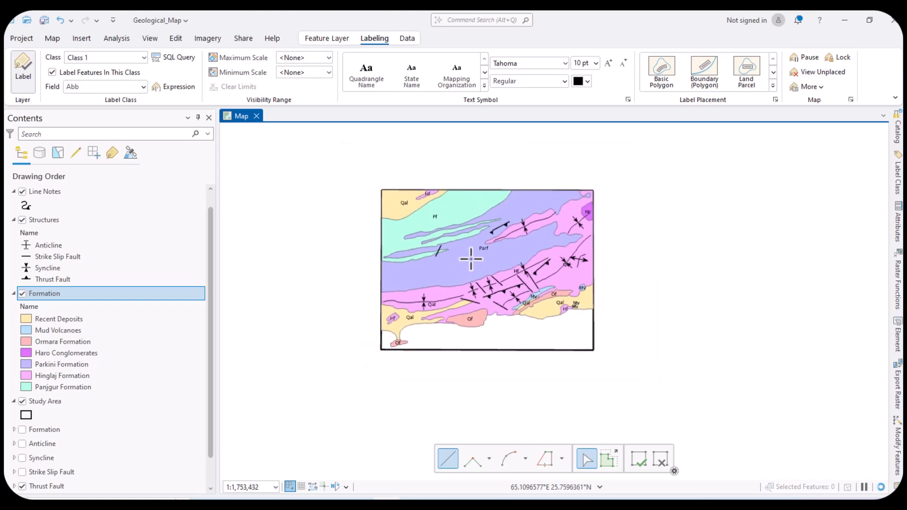
scroll(469, 261, up, 2)
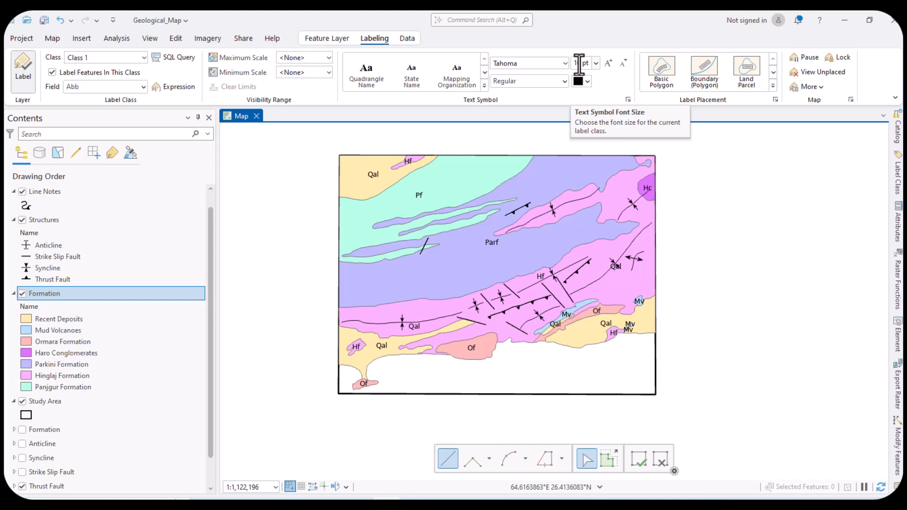
click(596, 63)
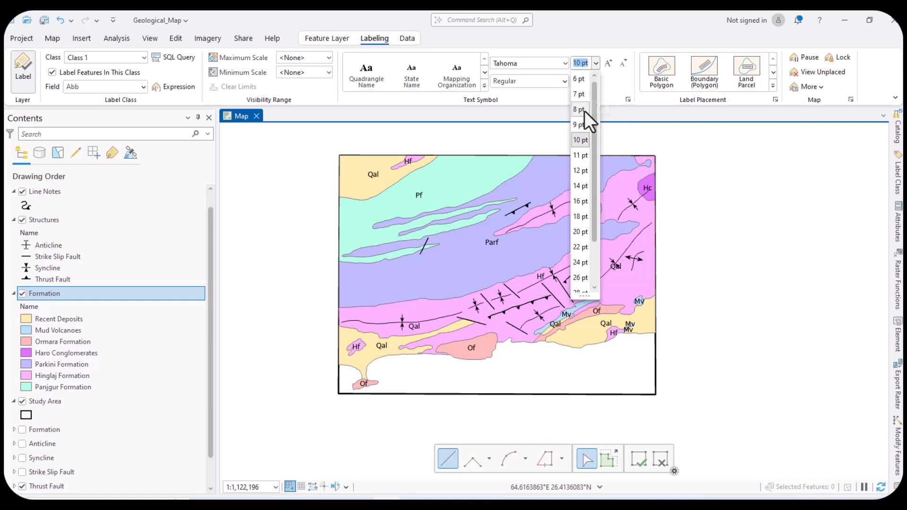
click(579, 171)
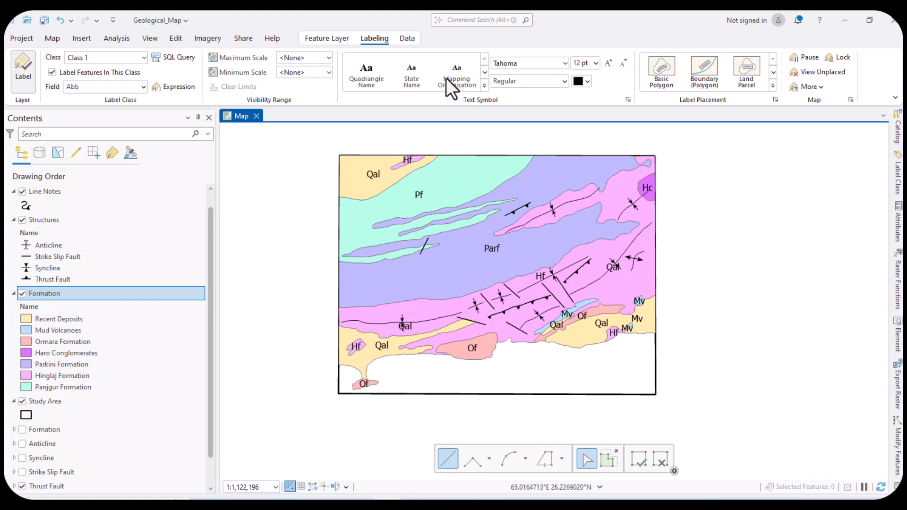
Step: Change the font of the Formation layer's labels to Times New Roman
click(564, 63)
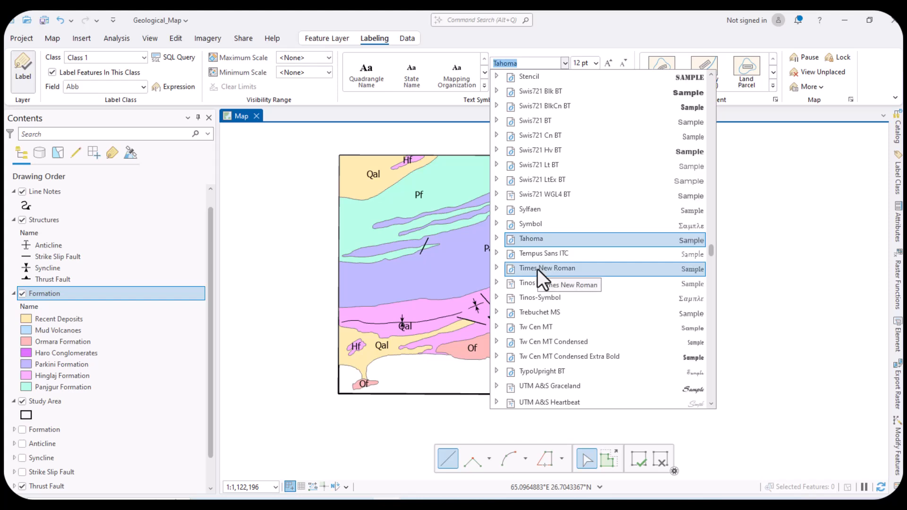
click(537, 268)
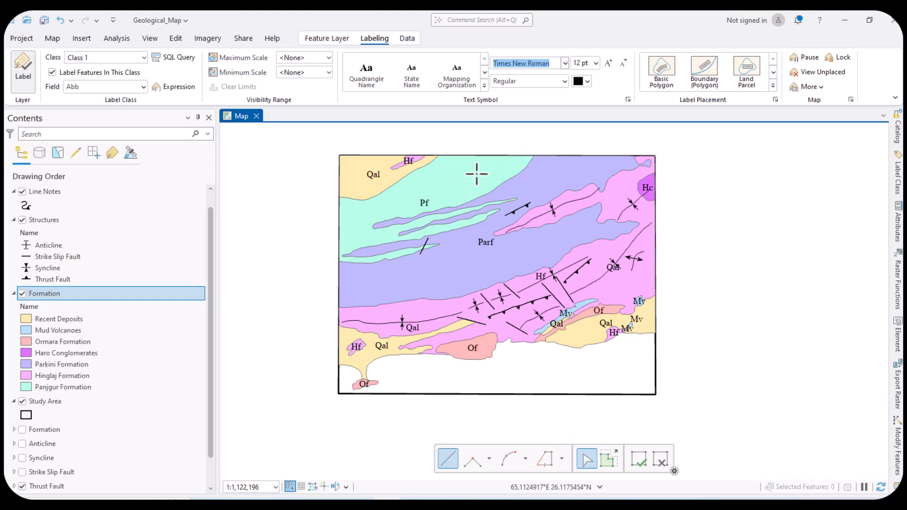
click(563, 82)
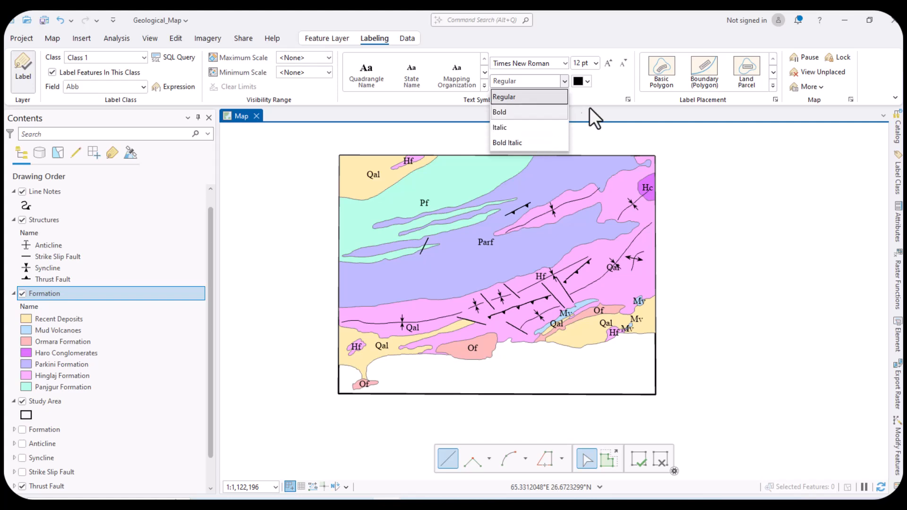
click(591, 83)
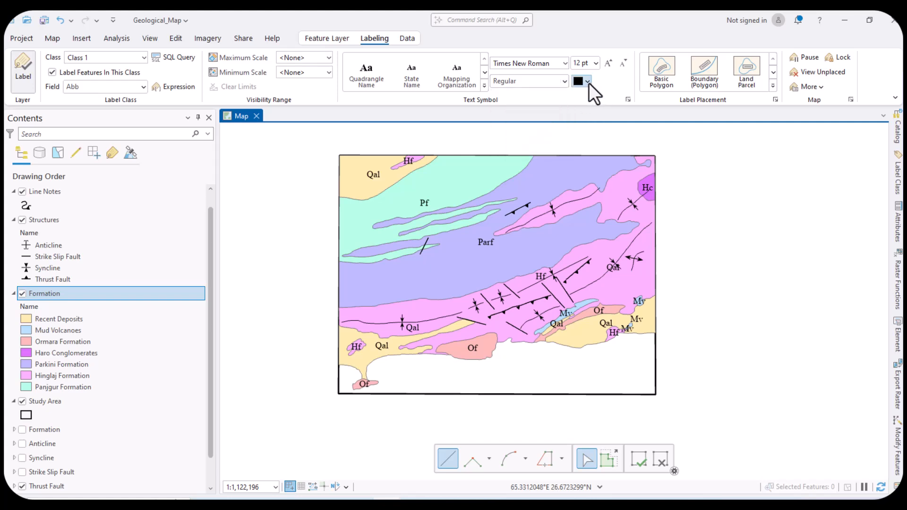
click(588, 83)
click(534, 90)
Step: Try the Boundary (Polygon) label placement style on the Formation labels and check them at different map scales
click(773, 73)
click(772, 85)
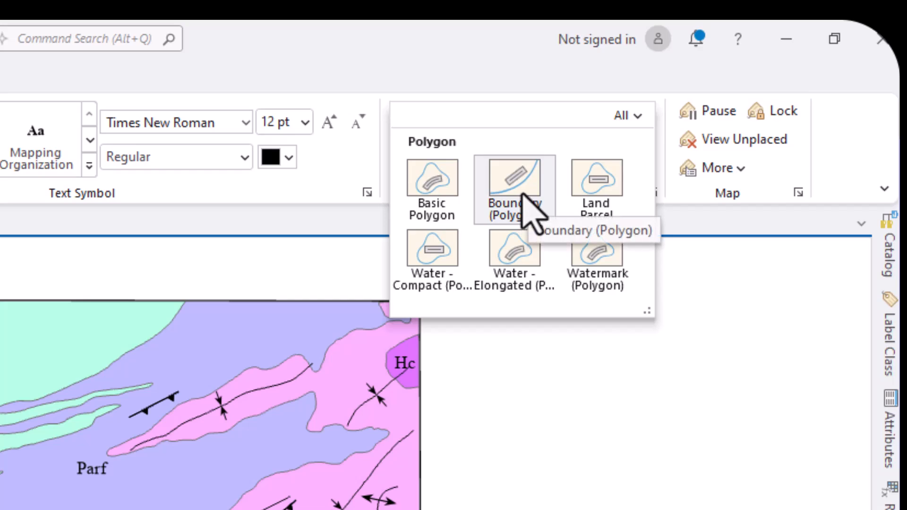
click(521, 193)
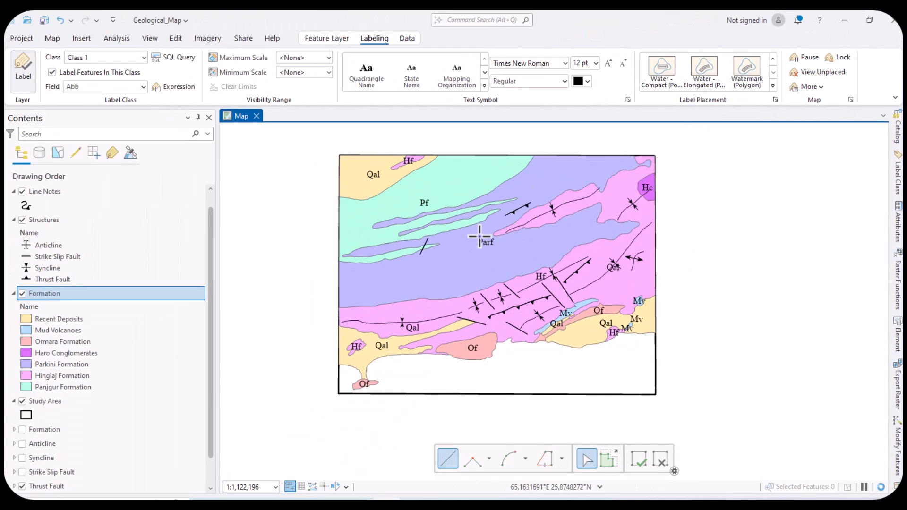
scroll(501, 239, down, 2)
scroll(501, 239, up, 4)
scroll(519, 236, down, 2)
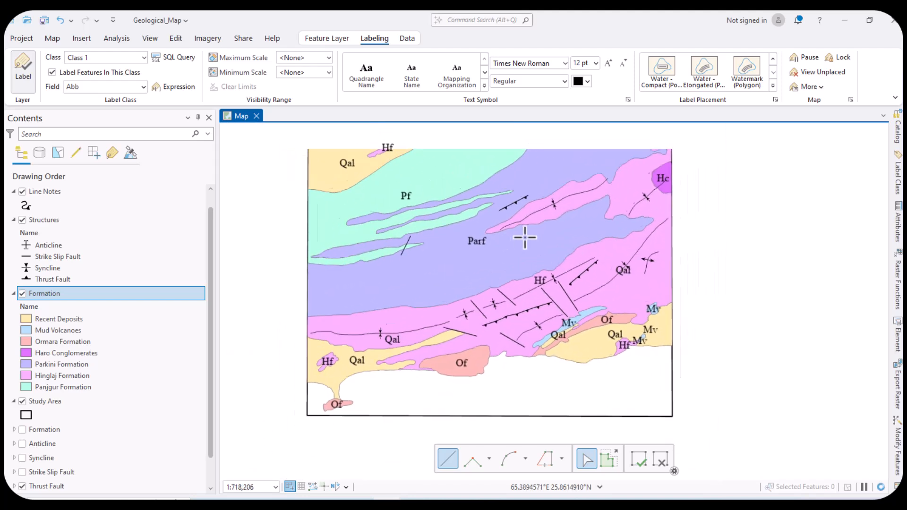
Step: Try the Water - Compact and Water - Elongated label placement styles on the Formation labels
click(661, 70)
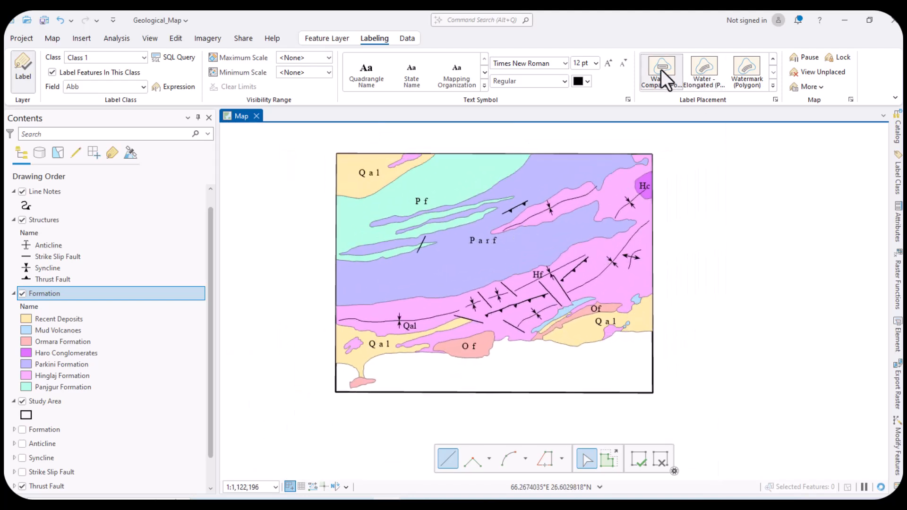
click(699, 70)
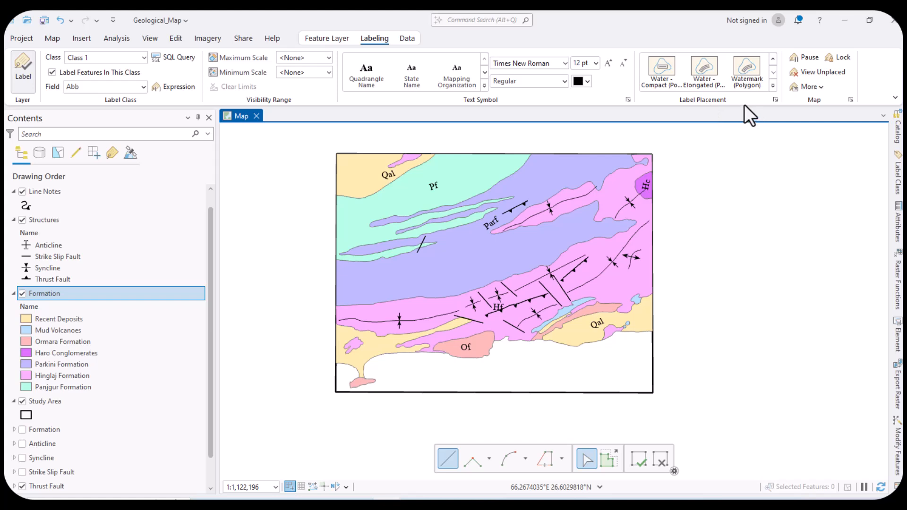
click(772, 86)
click(613, 84)
click(661, 68)
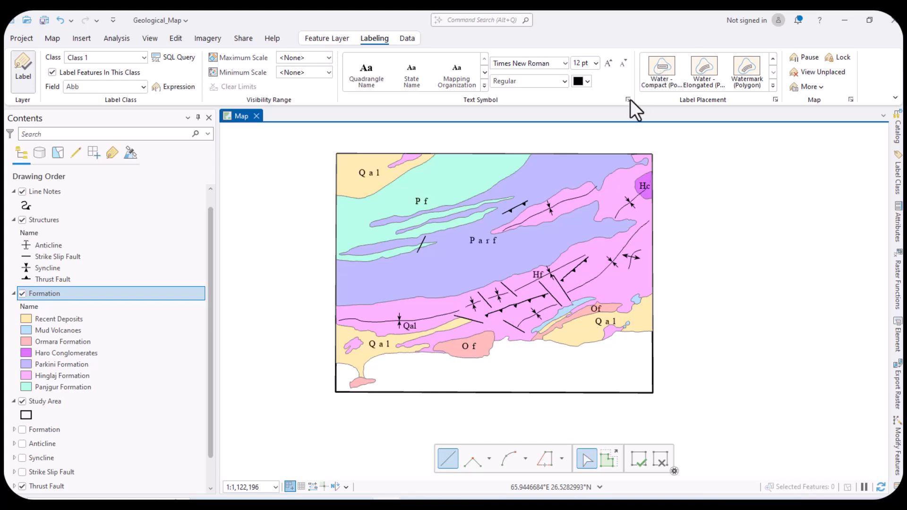
Step: Apply the Basic Polygon label placement style to the Formation labels and check them at different map scales
click(770, 84)
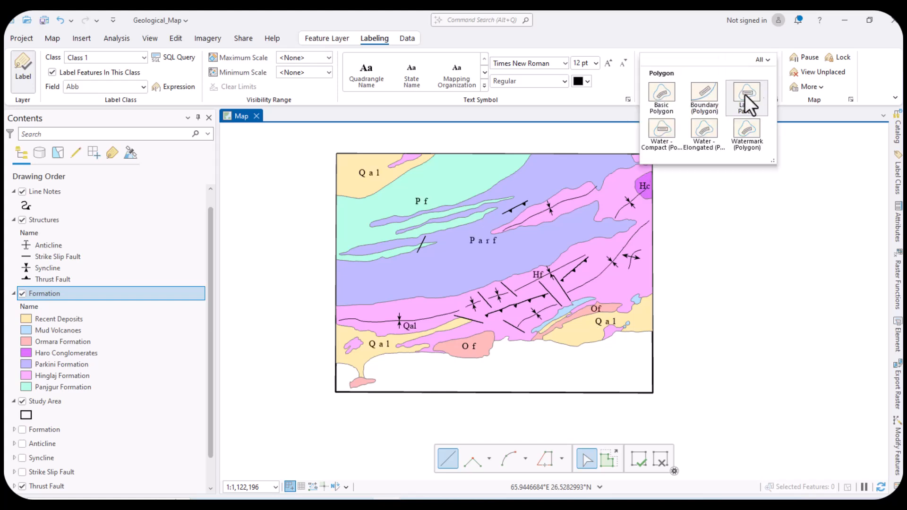
click(661, 92)
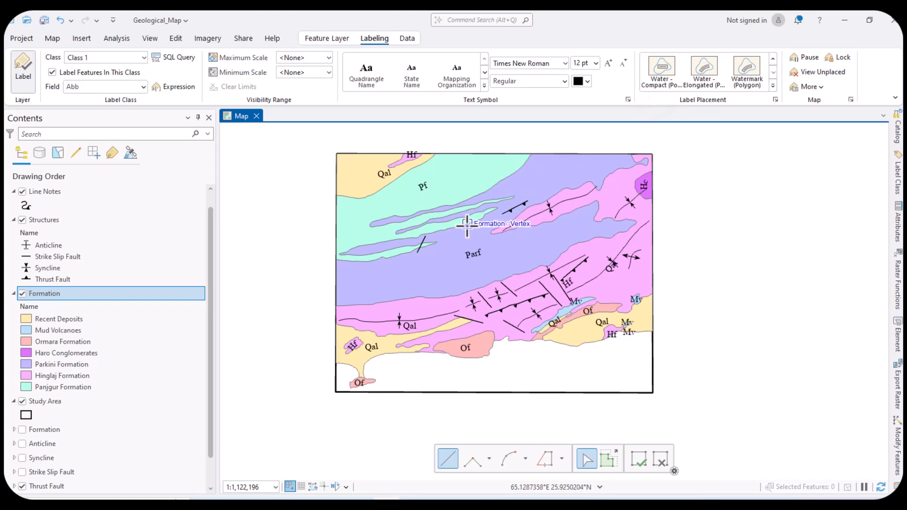
scroll(450, 244, down, 2)
scroll(450, 244, up, 2)
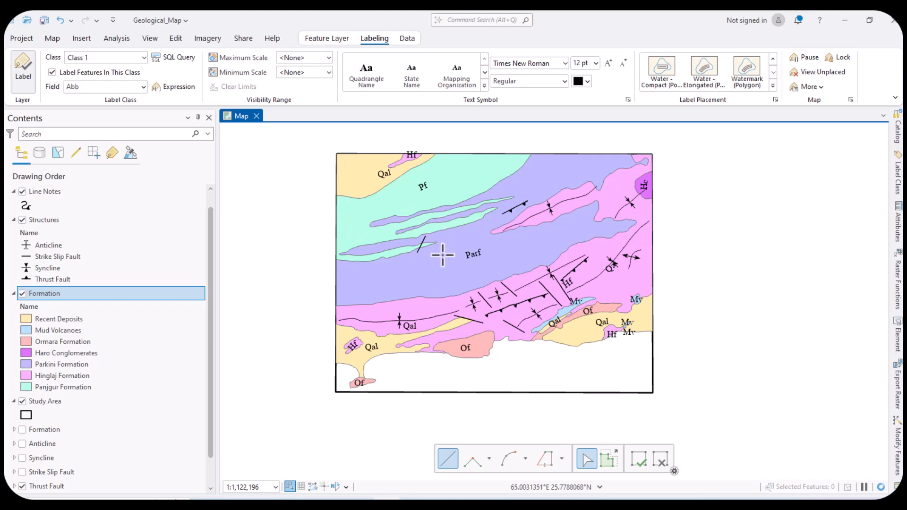
scroll(442, 255, down, 2)
scroll(432, 243, up, 2)
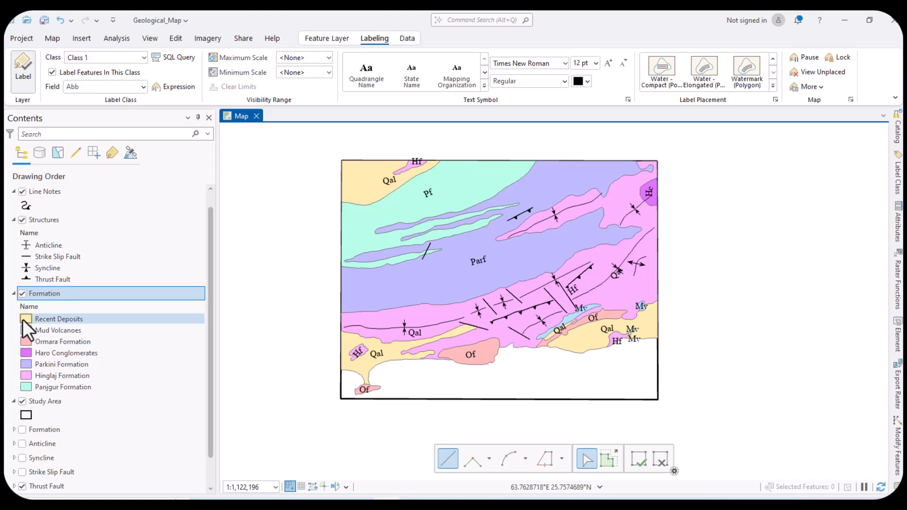
Step: Open the Recent Deposits polygon symbol for formatting in the Formation layer's symbology and look through the symbol gallery
right_click(35, 295)
click(69, 241)
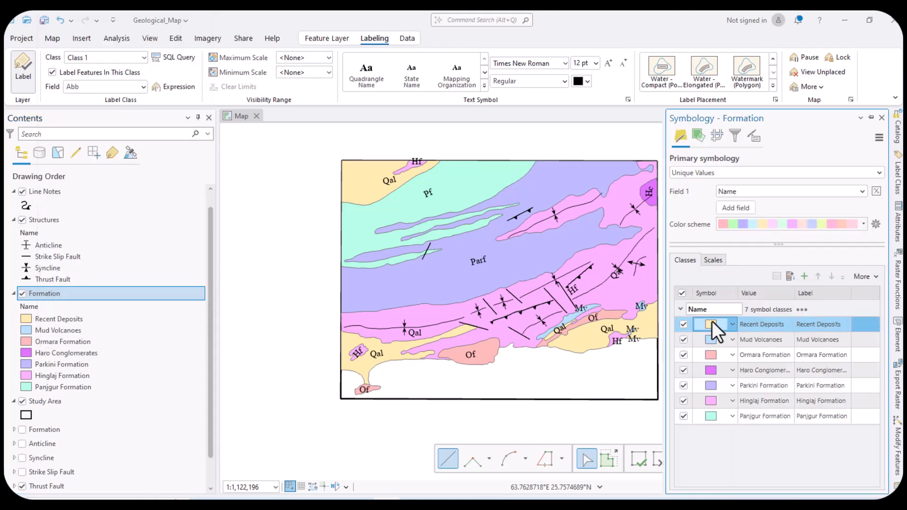
click(709, 325)
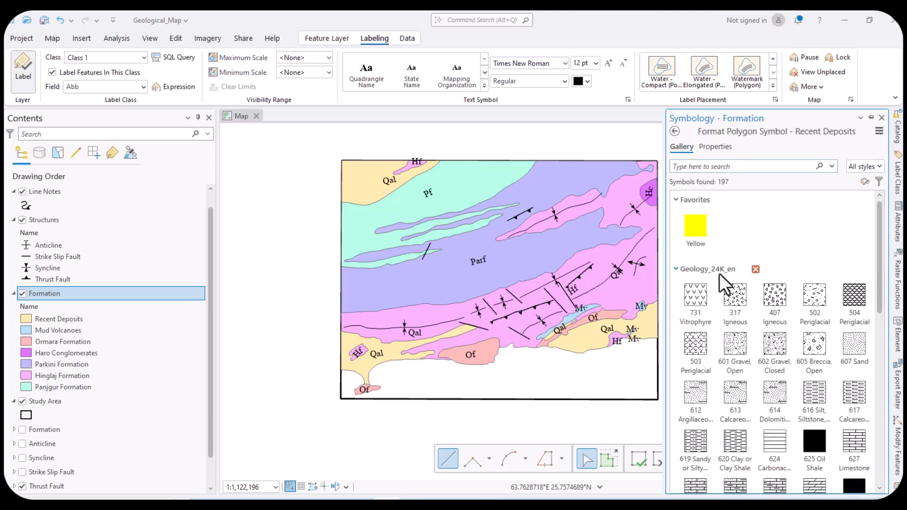
scroll(717, 273, down, 3)
scroll(717, 272, down, 10)
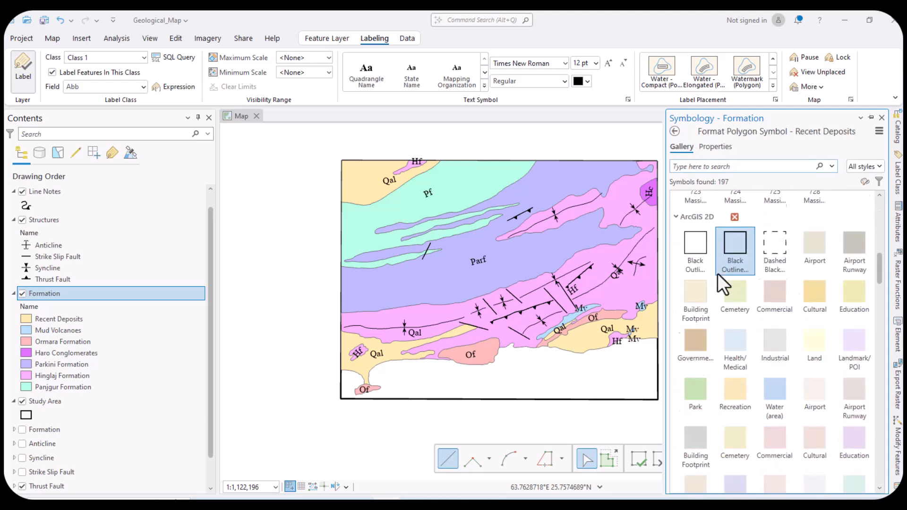
scroll(718, 273, down, 8)
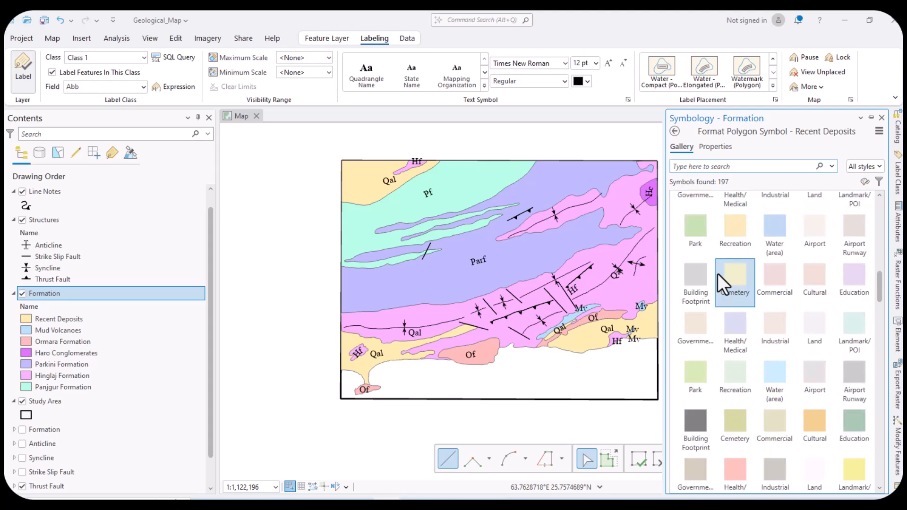
scroll(717, 273, down, 8)
scroll(716, 272, up, 12)
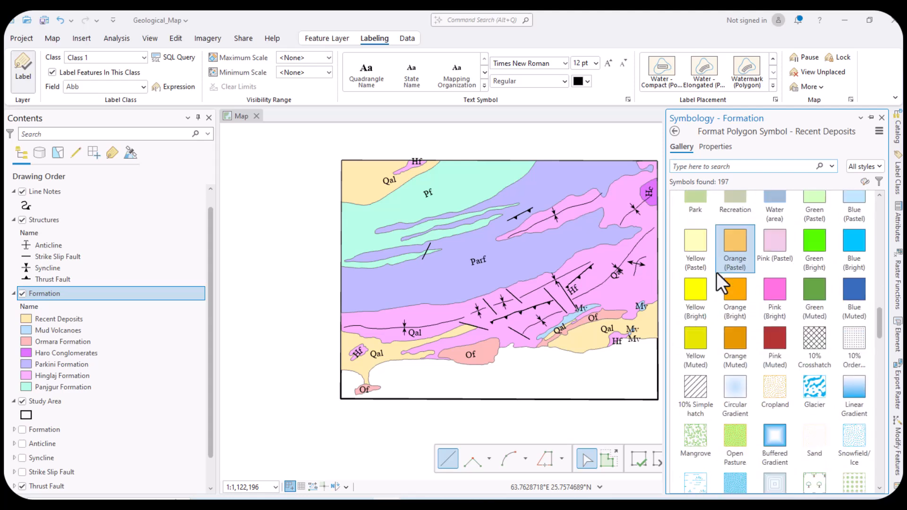
scroll(714, 267, up, 5)
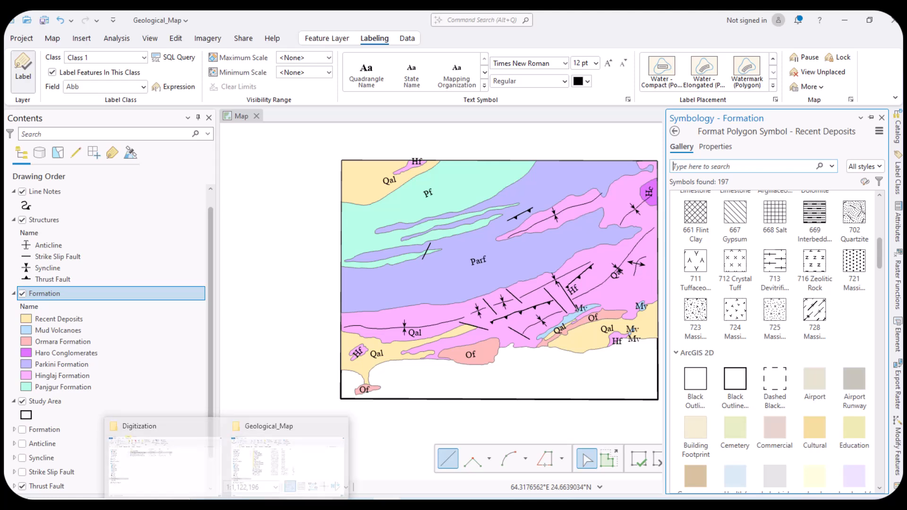
Step: Switch to the Symbols for Geological Maps document in Word and read the RGB values listed for Alluvial Deposits
mouse_move(317, 503)
click(311, 458)
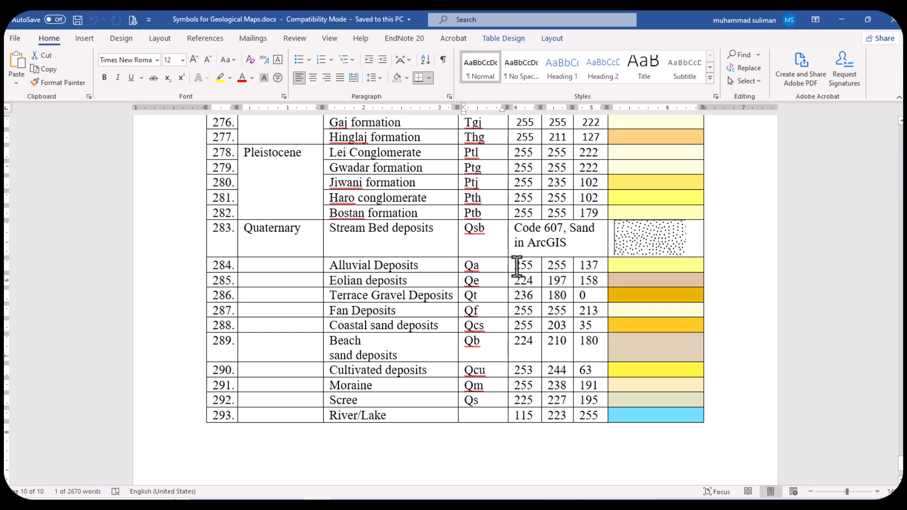
drag(516, 267, 586, 266)
click(532, 263)
double_click(532, 263)
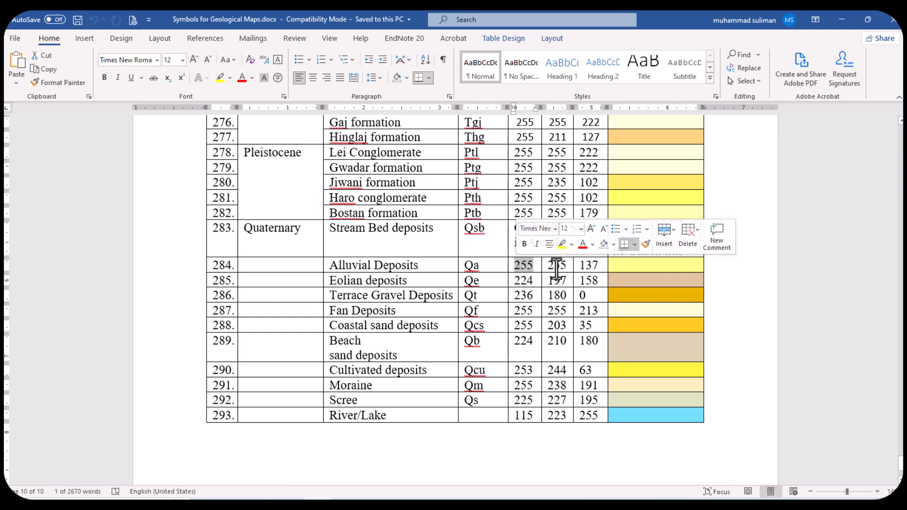
drag(548, 266, 596, 270)
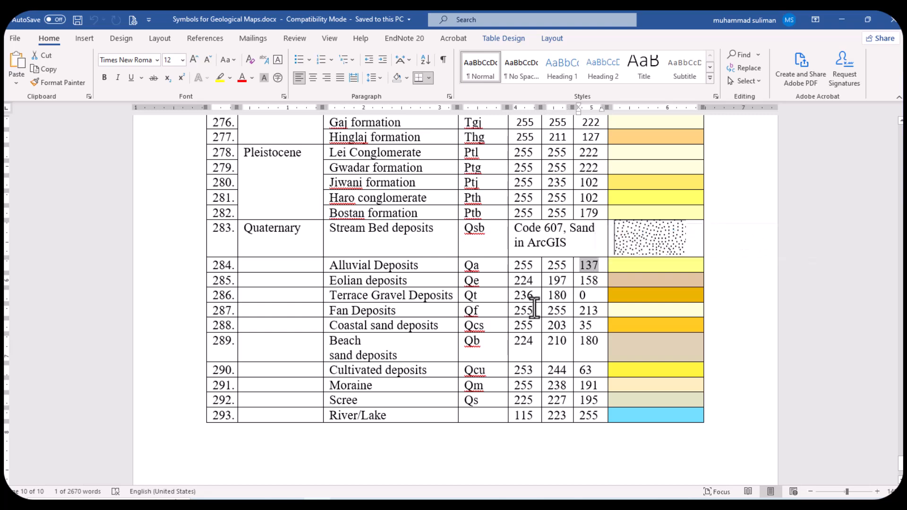
click(528, 267)
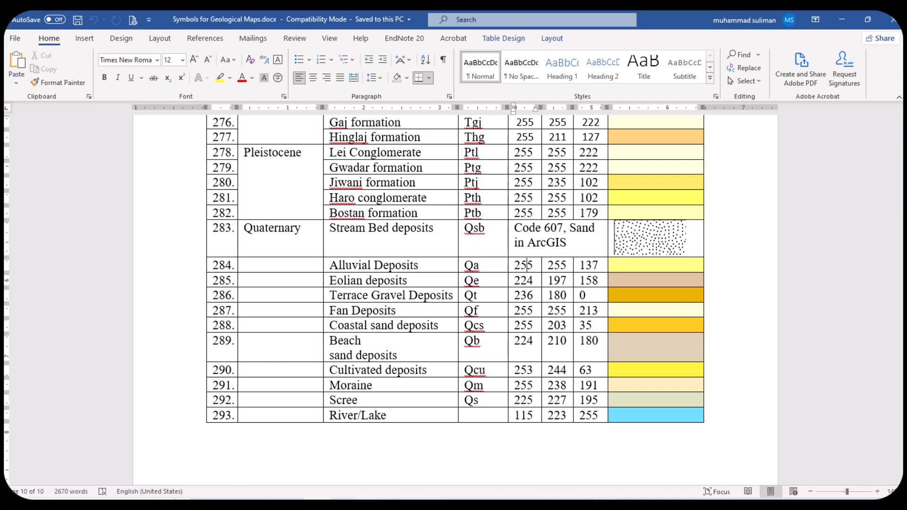
Step: Switch back to ArcGIS Pro and select the solid fill layer in the Recent Deposits symbol properties of the Formation symbology
click(387, 505)
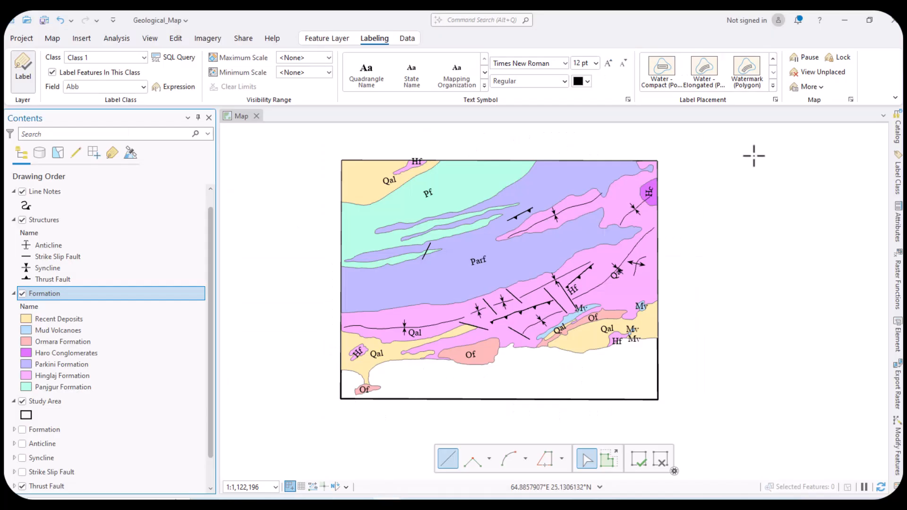
right_click(897, 431)
click(837, 372)
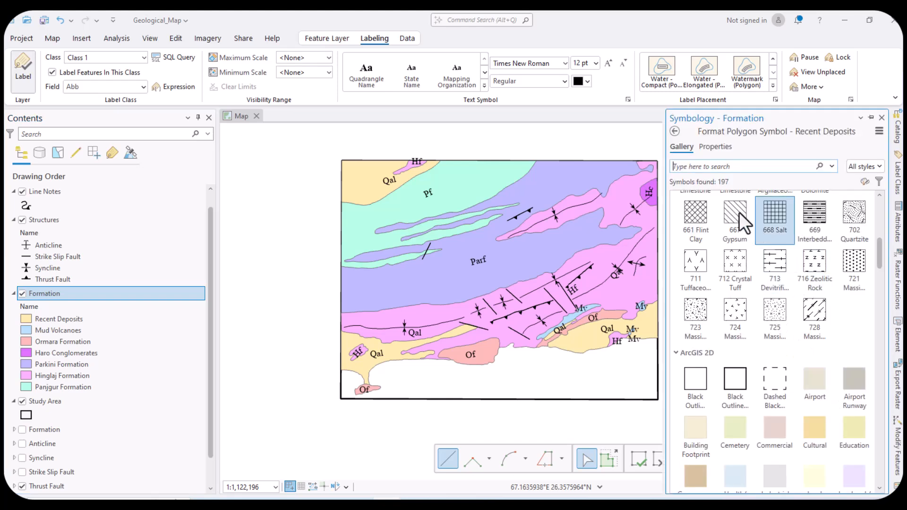
click(705, 147)
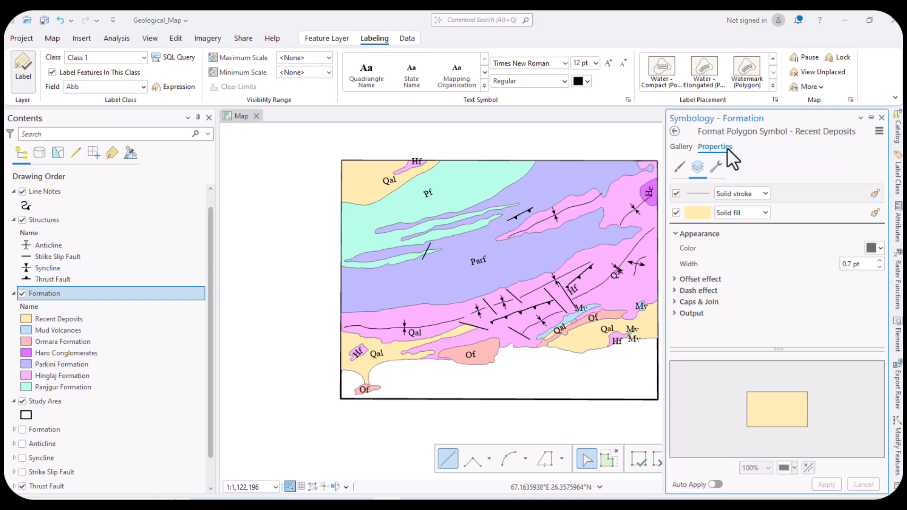
click(698, 213)
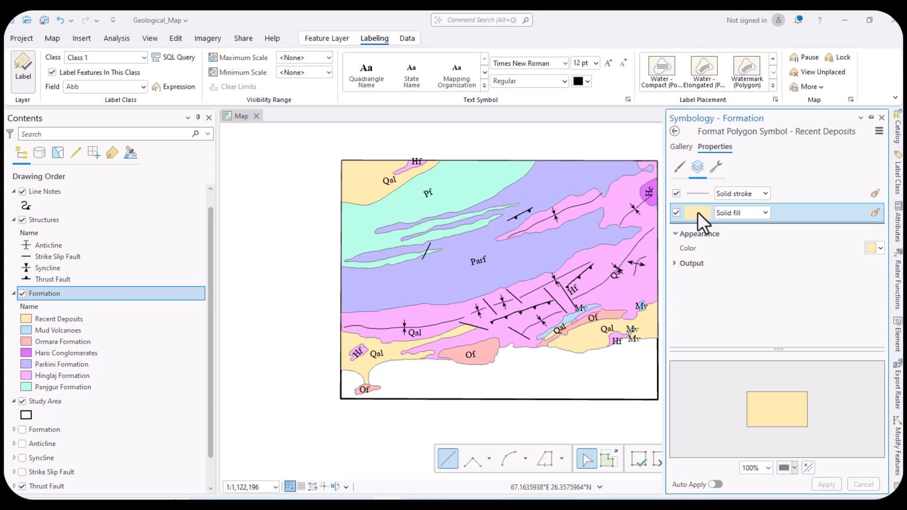
Step: Open the Color Editor for the Recent Deposits solid fill with RGB as the color mode
click(880, 250)
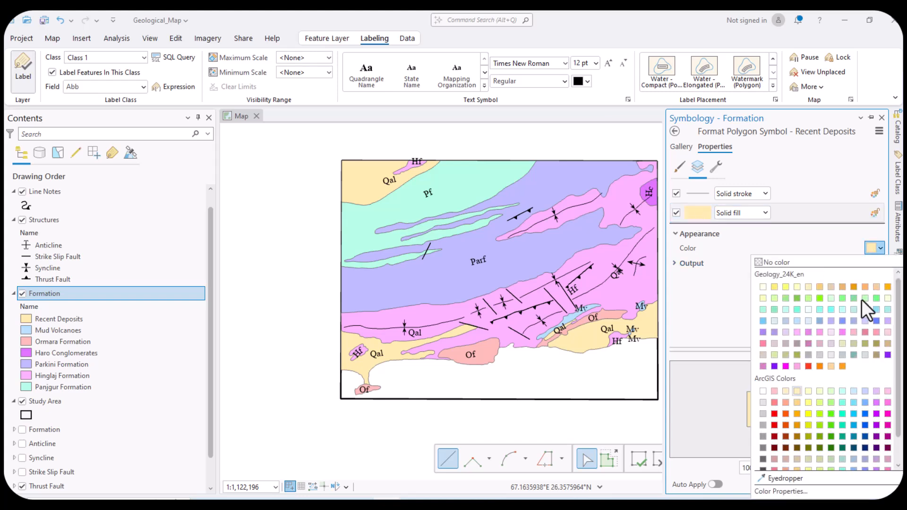
click(786, 478)
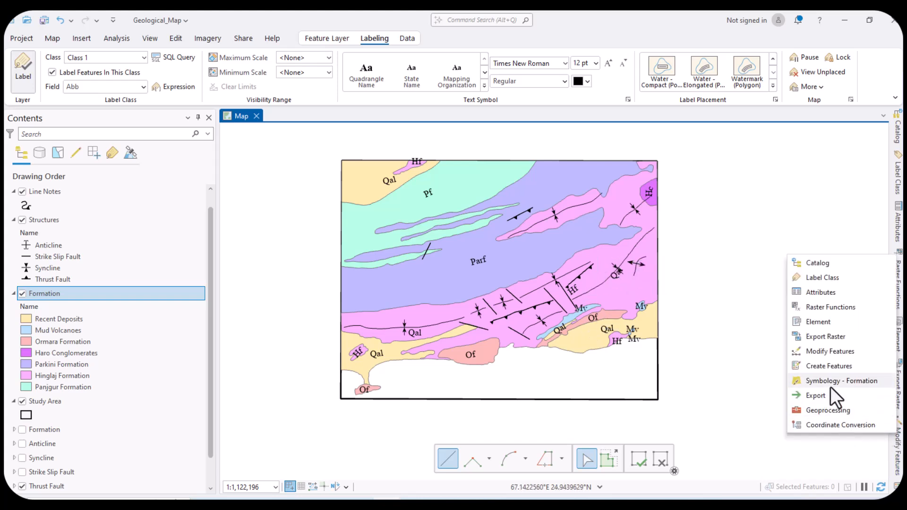
click(830, 385)
click(880, 249)
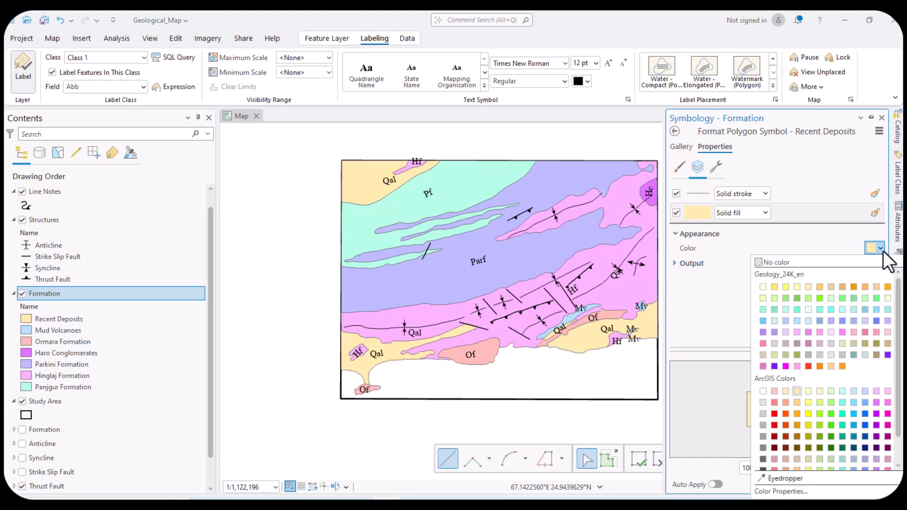
click(809, 493)
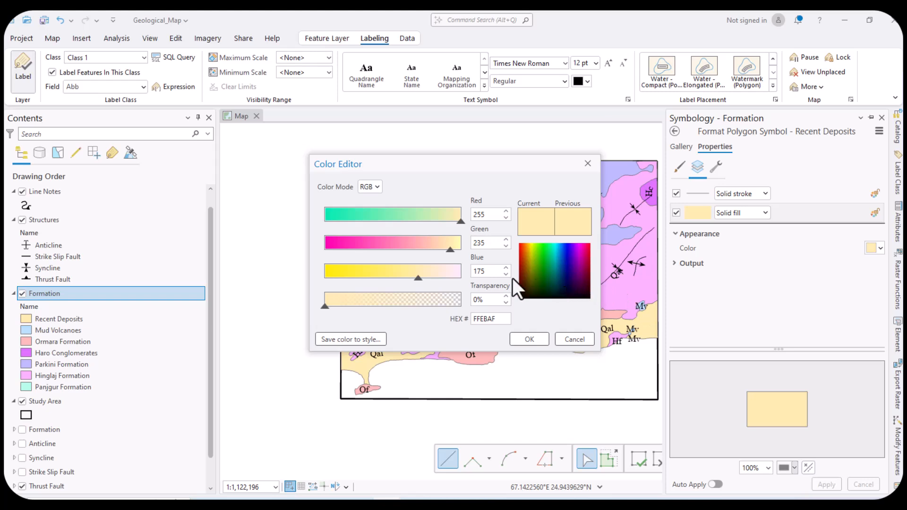
click(378, 188)
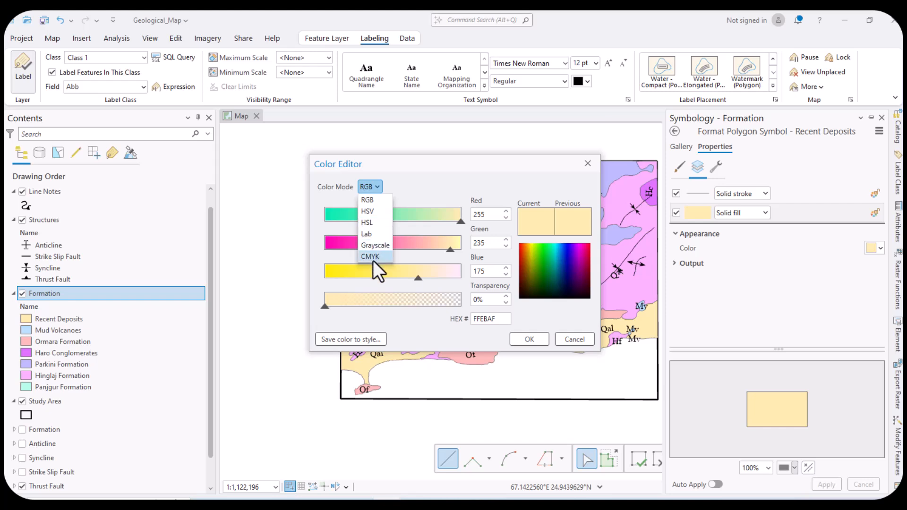
click(374, 202)
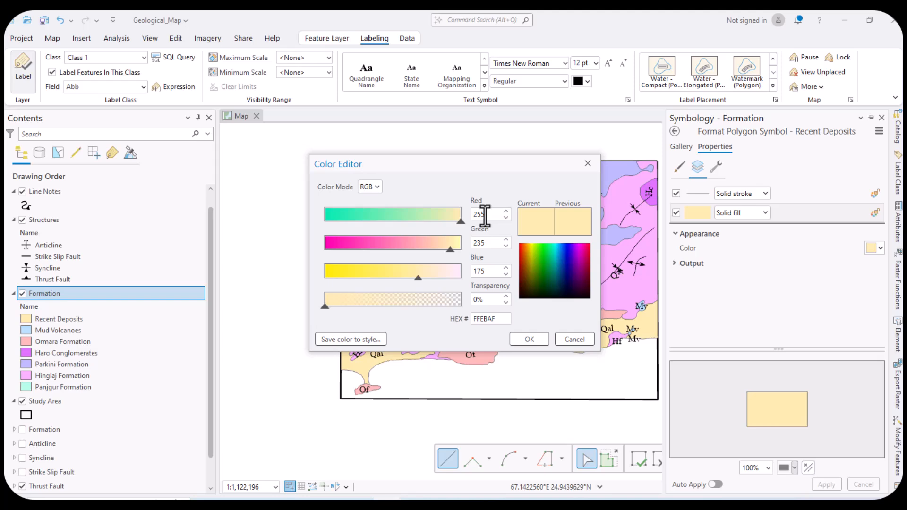
Step: Set the Recent Deposits fill's green value to 255 and blue value to 137, and apply the color to the map
mouse_move(325, 472)
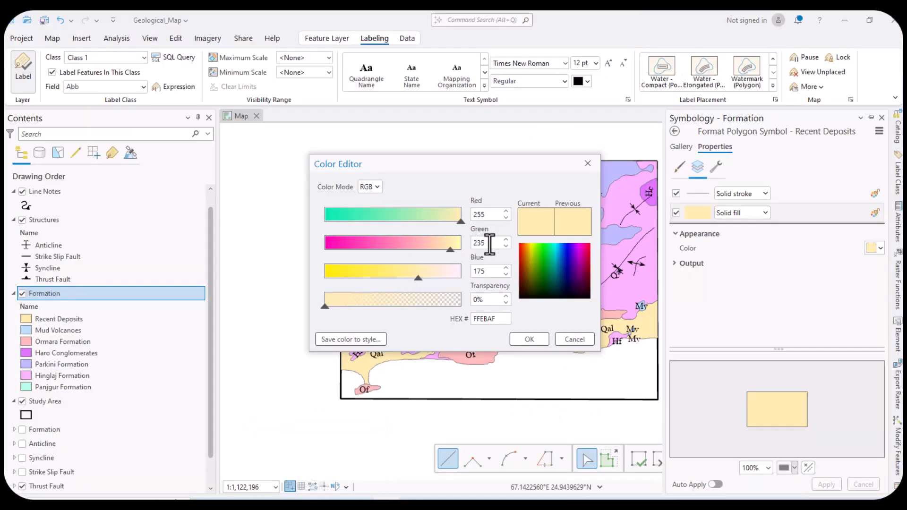
drag(490, 244, 475, 243)
text(55)
drag(486, 271, 478, 272)
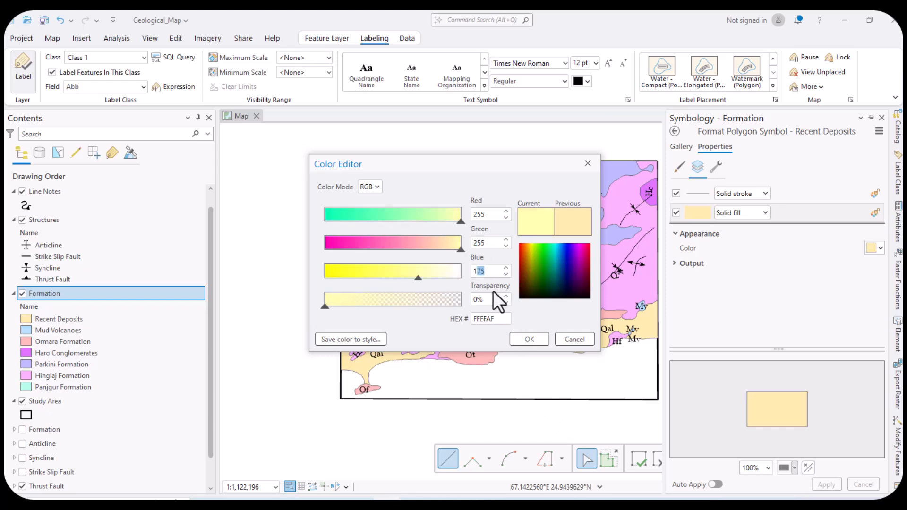
text(37)
click(529, 338)
click(827, 486)
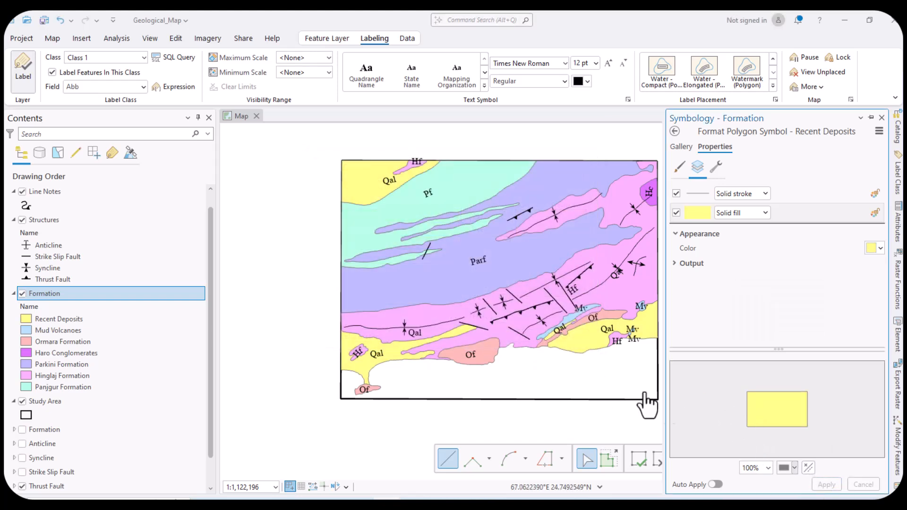
Step: Return to the Formation class list and recolor the Mud Volcanoes symbol bright lime green
click(675, 131)
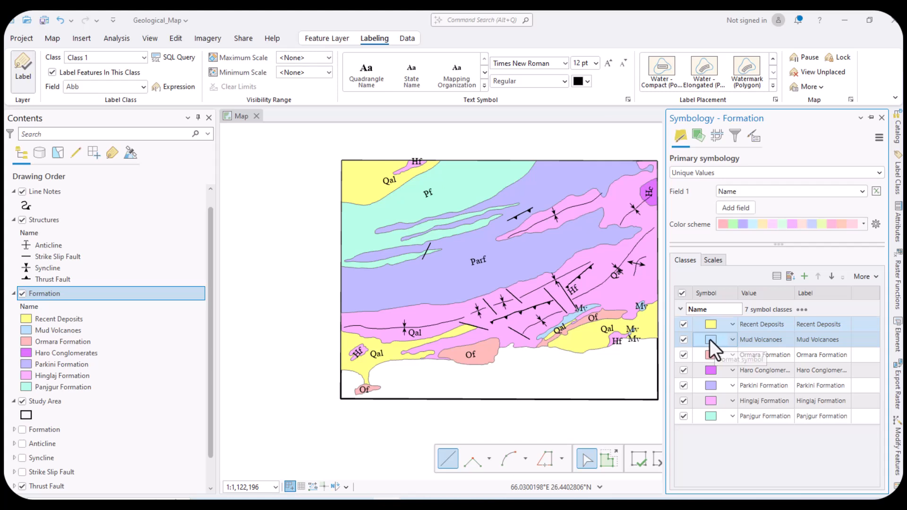
right_click(710, 339)
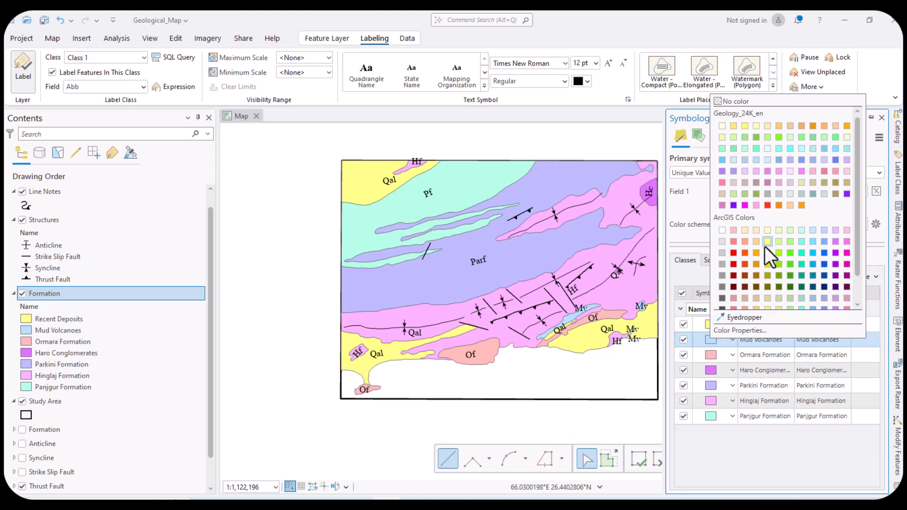
scroll(764, 245, down, 1)
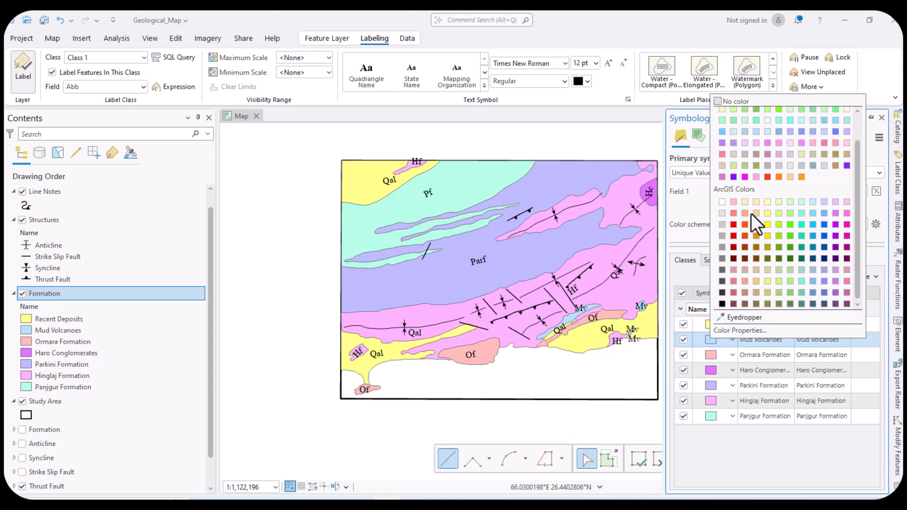
scroll(752, 211, up, 1)
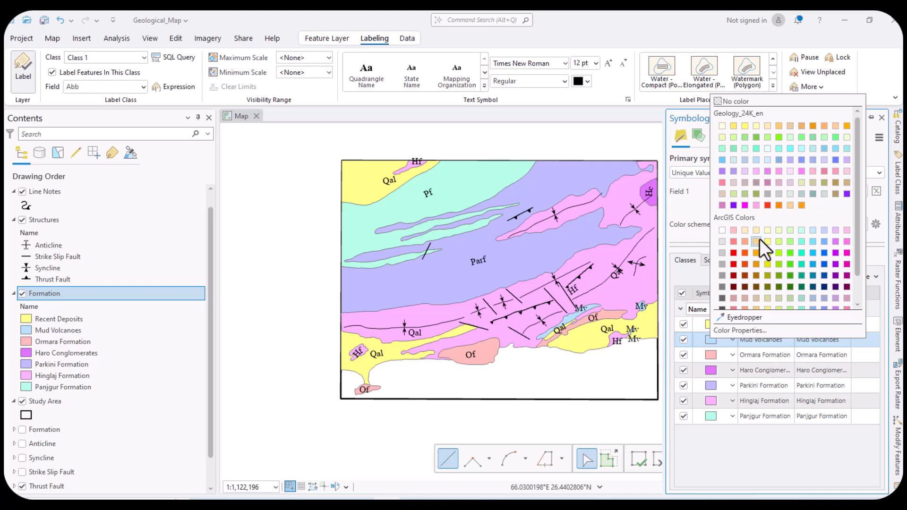
scroll(751, 235, down, 1)
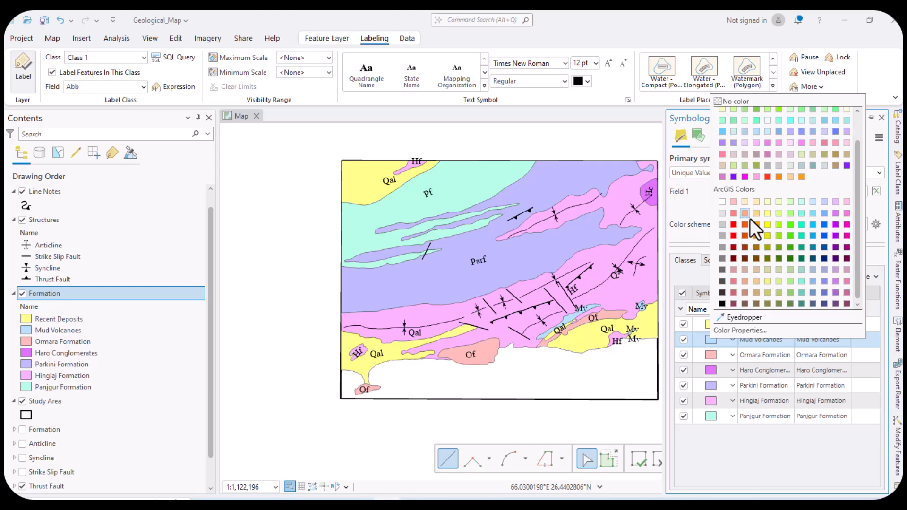
click(777, 225)
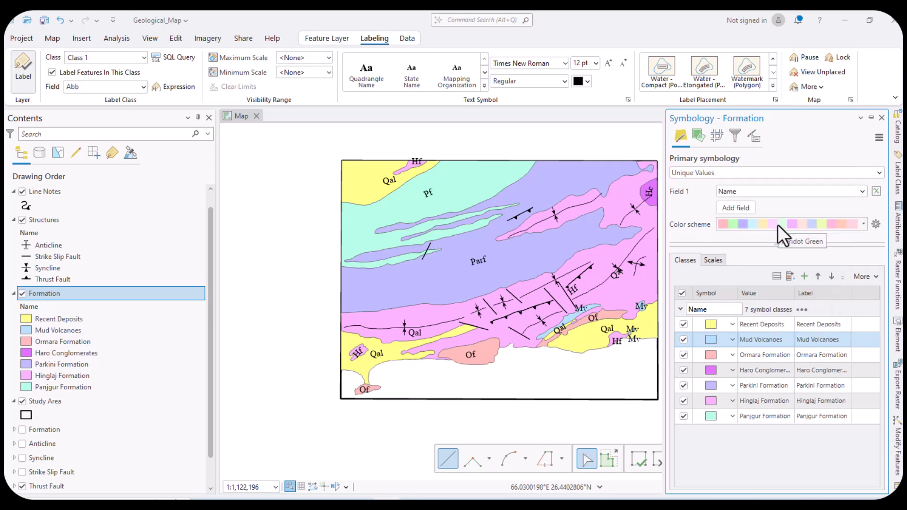
Step: Recolor the Ormara Formation symbol bright sky blue and the Haro Conglomerates symbol a deeper blue
click(712, 355)
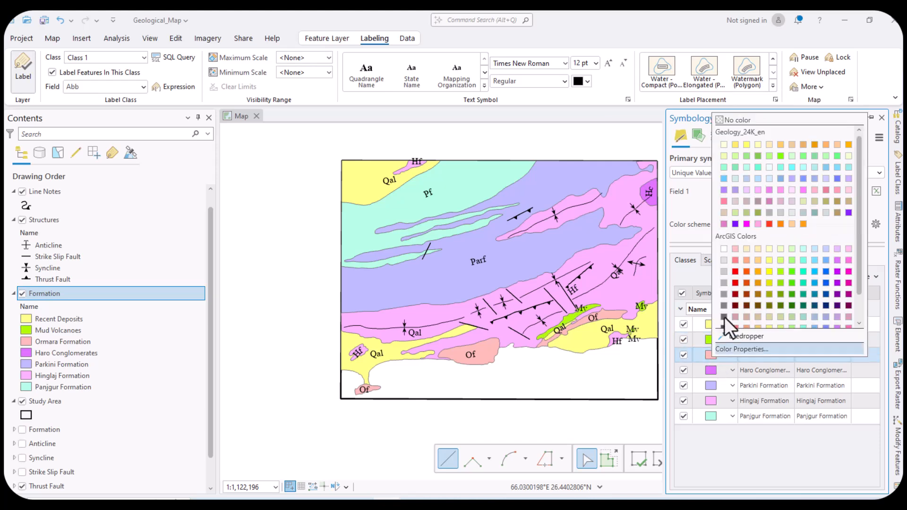
click(814, 273)
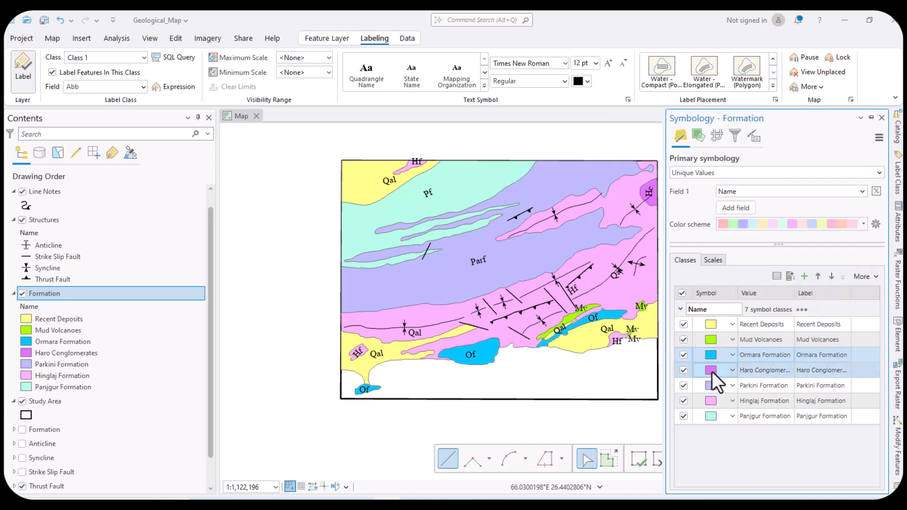
click(712, 370)
click(823, 288)
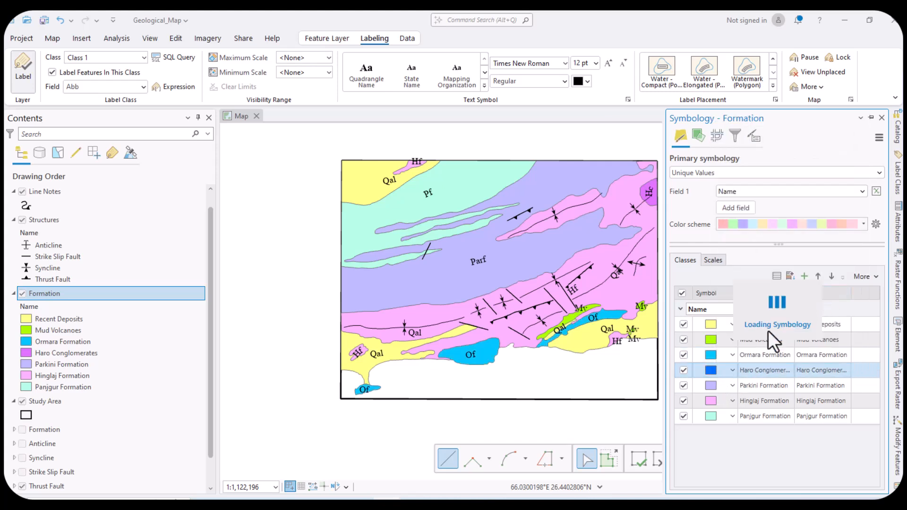
Step: Change the Ormara Formation symbol to a turquoise green from the Geology_24K_en colors
click(709, 387)
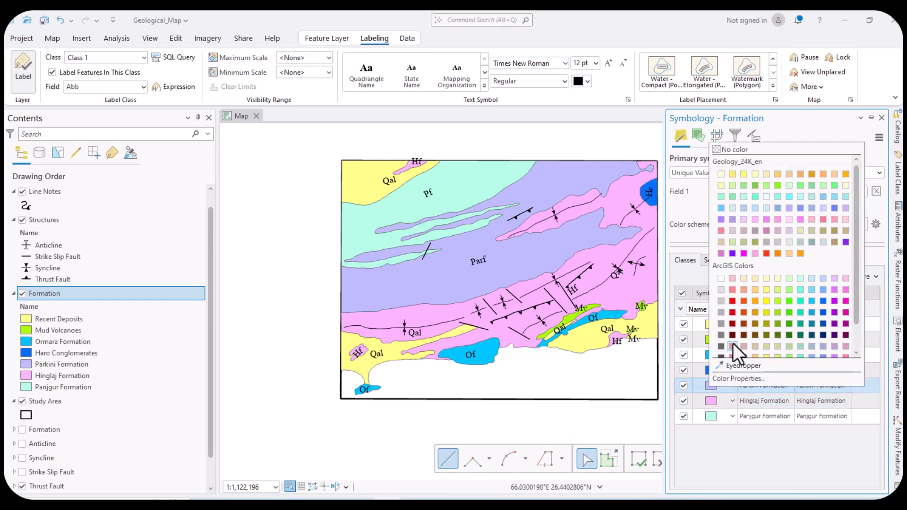
click(712, 436)
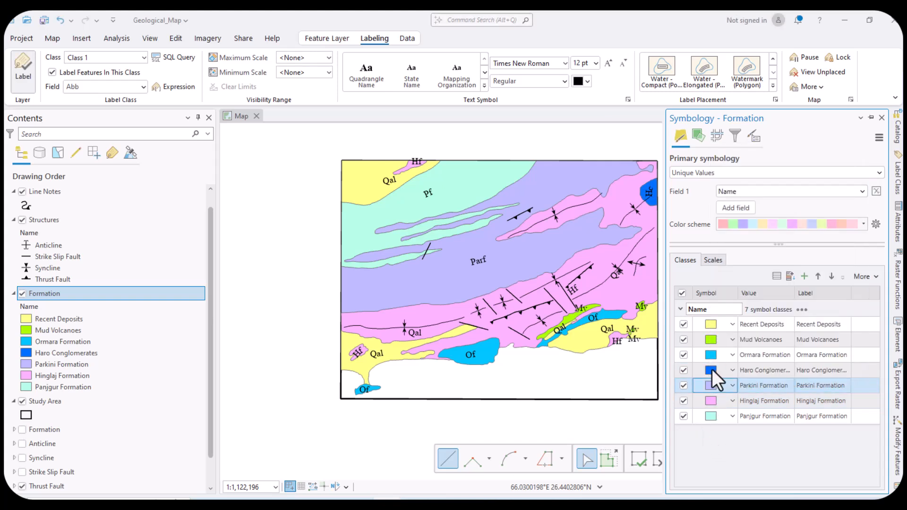
click(711, 355)
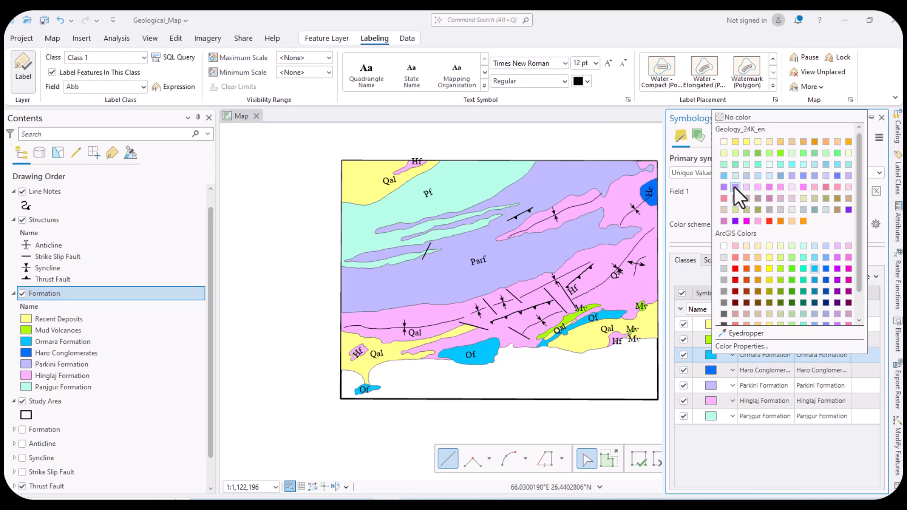
click(757, 164)
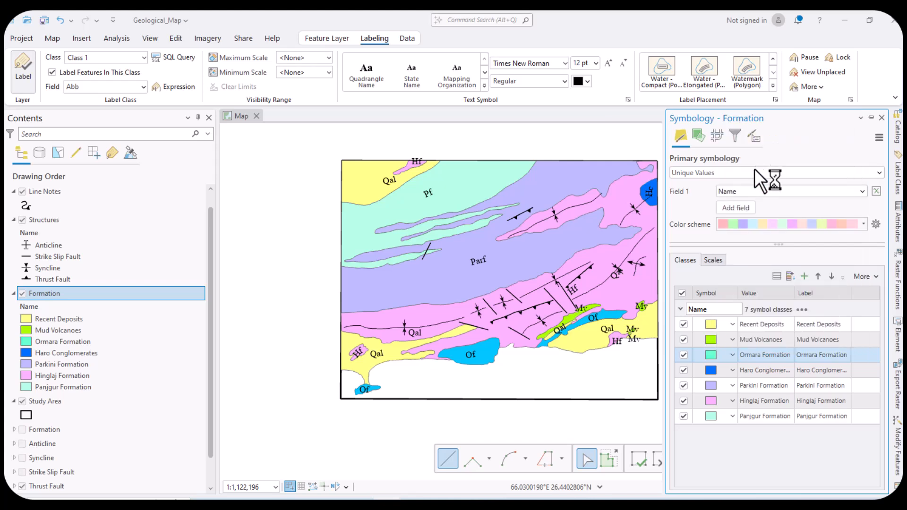
Step: Recolor the Parkini Formation symbol light orange from the ArcGIS Colors
right_click(683, 386)
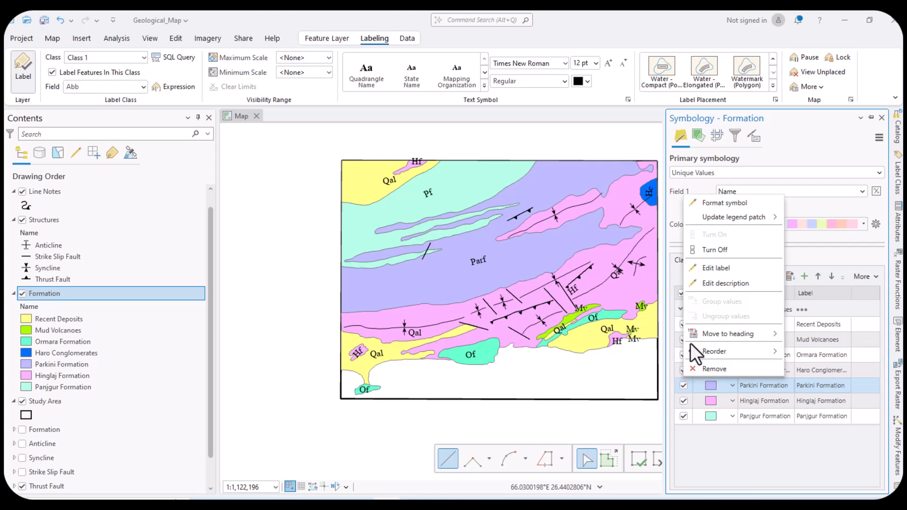
click(681, 385)
click(710, 386)
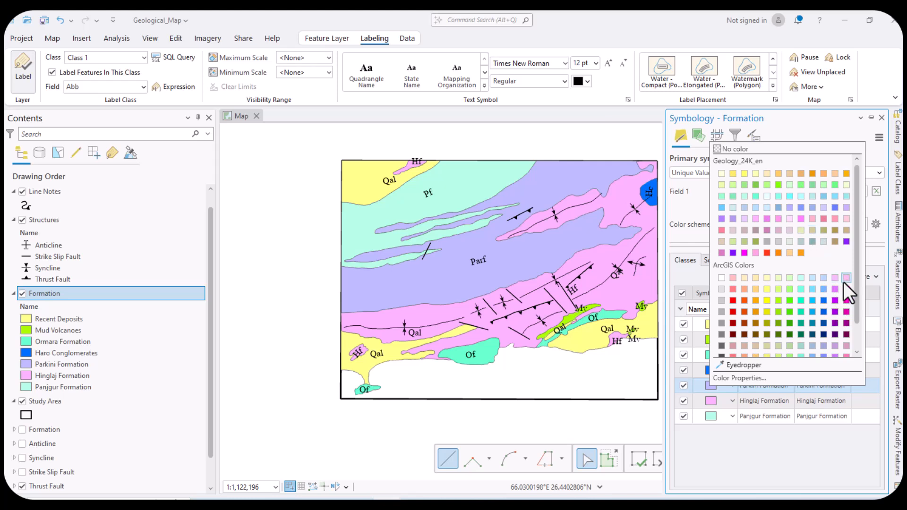
click(746, 298)
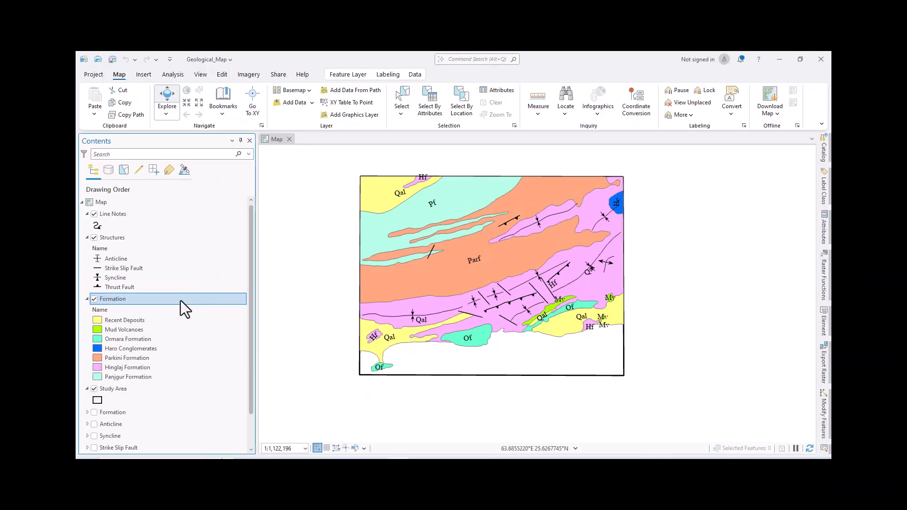
Step: Reopen the Formation layer's symbology and recolor the Panjgur Formation symbol dark orange-red
right_click(180, 300)
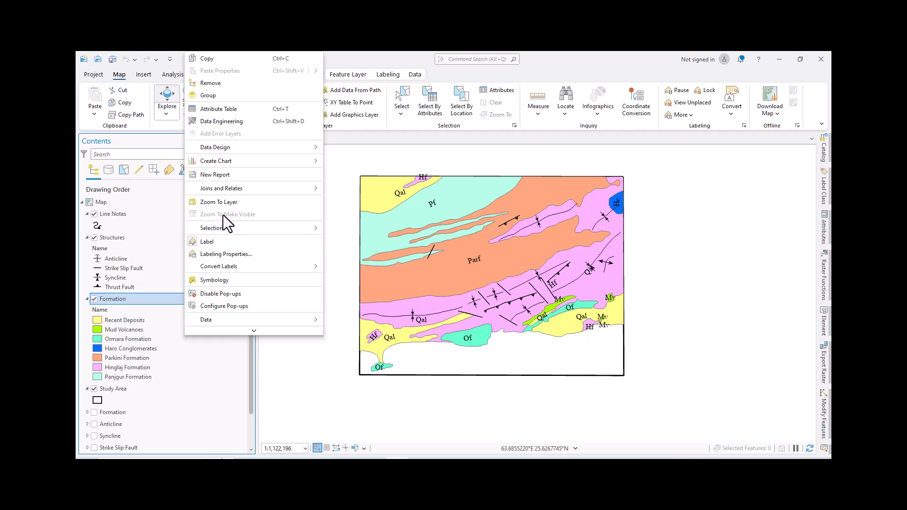
click(222, 281)
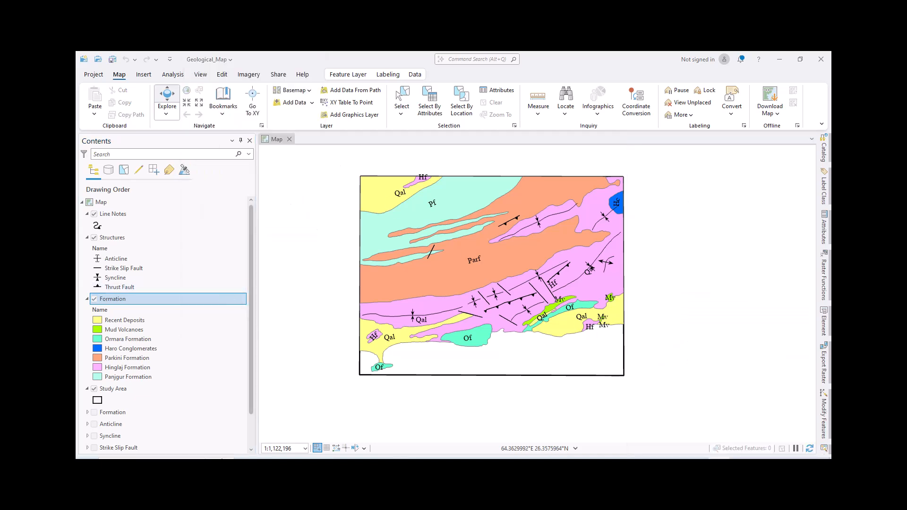
right_click(825, 413)
click(753, 357)
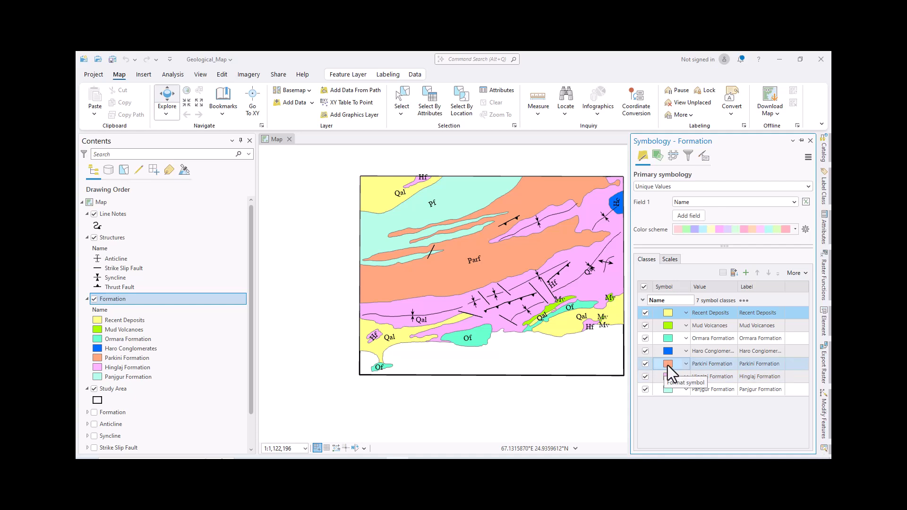
right_click(668, 391)
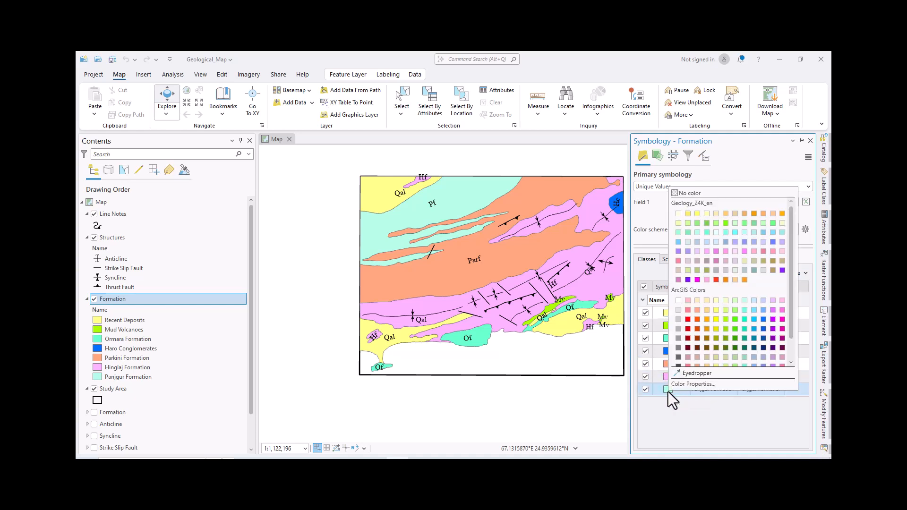
click(699, 331)
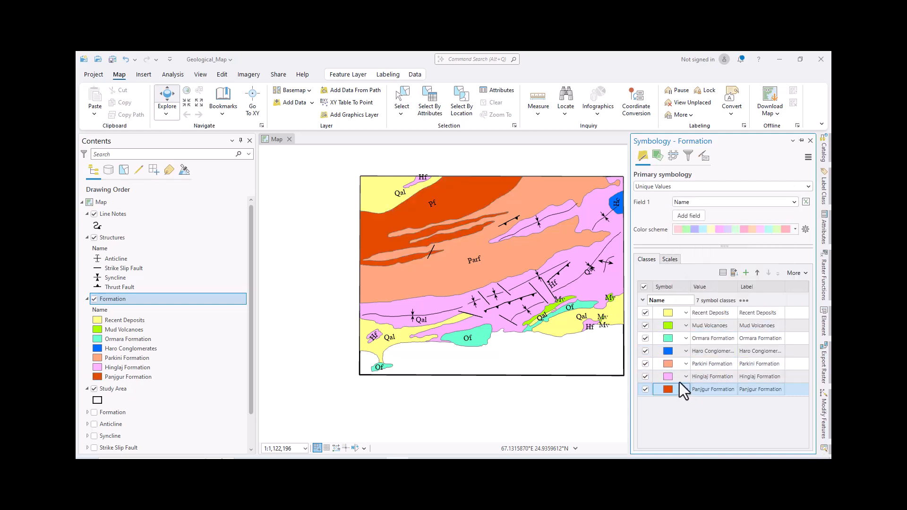
Step: Recolor the Panjgur Formation symbol dark olive green from the ArcGIS Colors and close the symbology settings
right_click(668, 392)
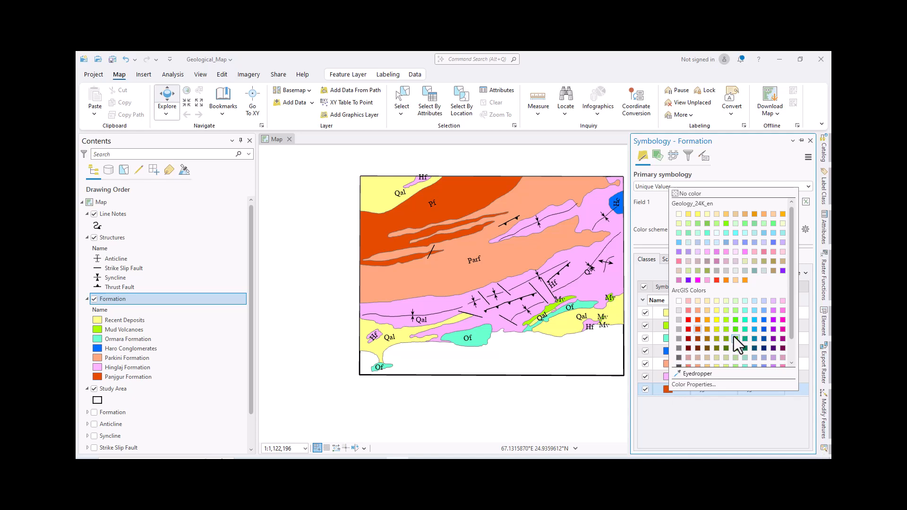
click(726, 348)
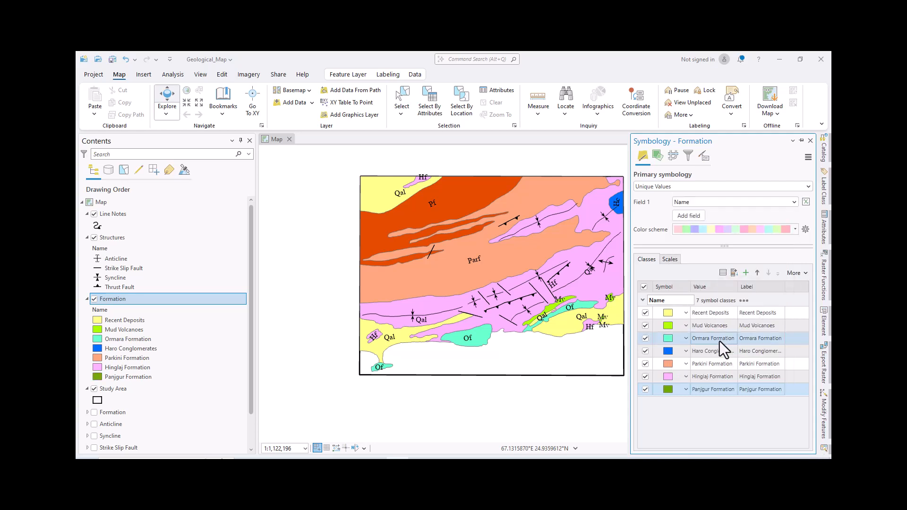
click(572, 406)
mouse_move(546, 404)
mouse_down()
mouse_move(502, 401)
mouse_move(548, 411)
mouse_up()
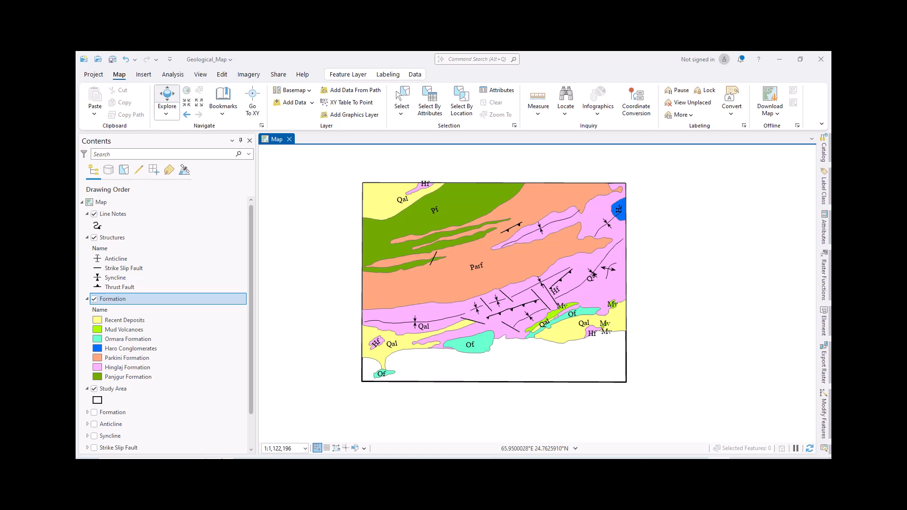
scroll(505, 313, down, 2)
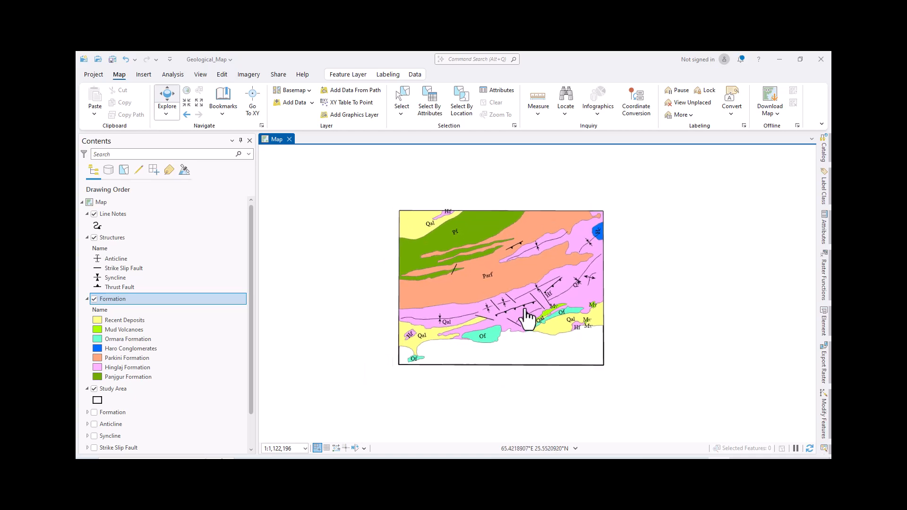
scroll(500, 304, up, 2)
drag(432, 287, 426, 305)
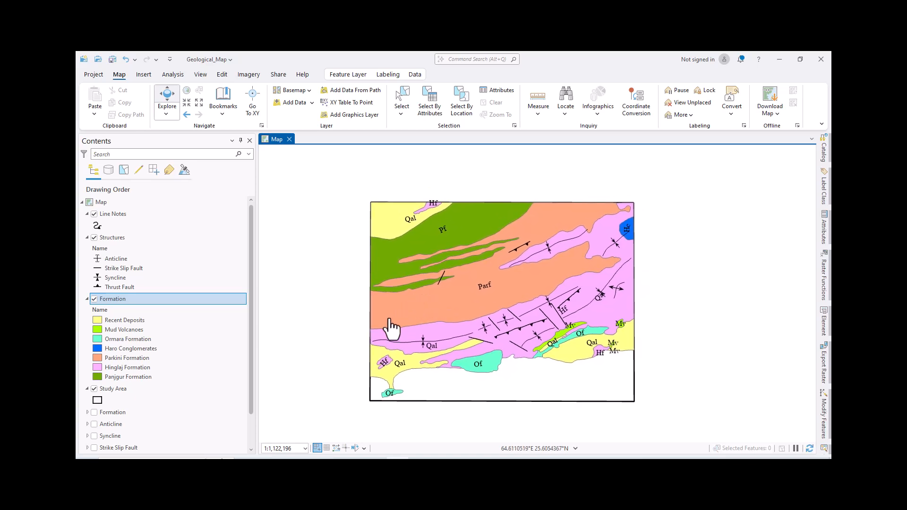
mouse_move(419, 318)
mouse_down()
mouse_move(437, 323)
mouse_move(414, 316)
mouse_up()
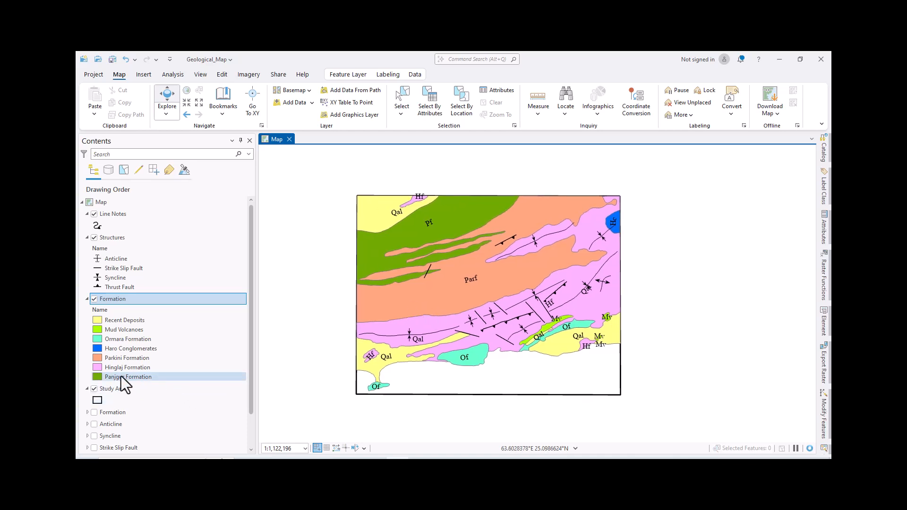
Step: Turn on the World Topographic Map and World Hillshade basemap layers beneath the geological map
scroll(121, 376, down, 1)
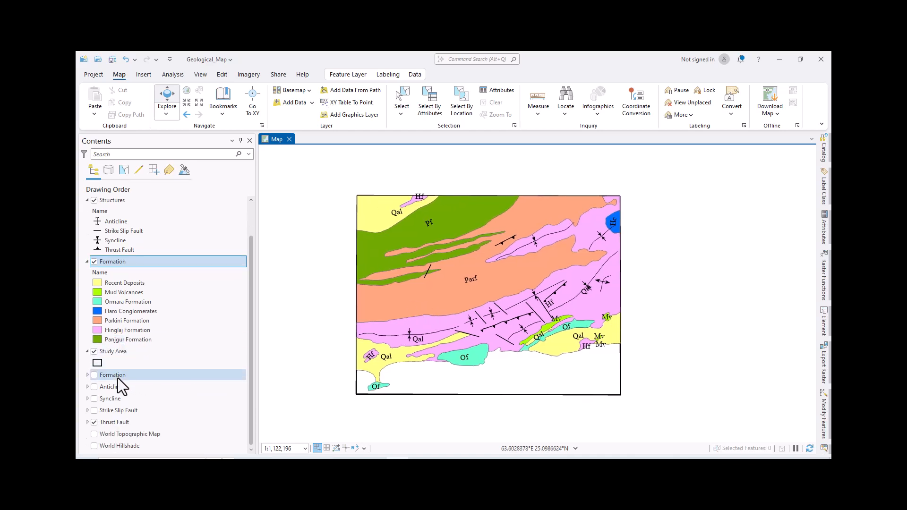
click(95, 434)
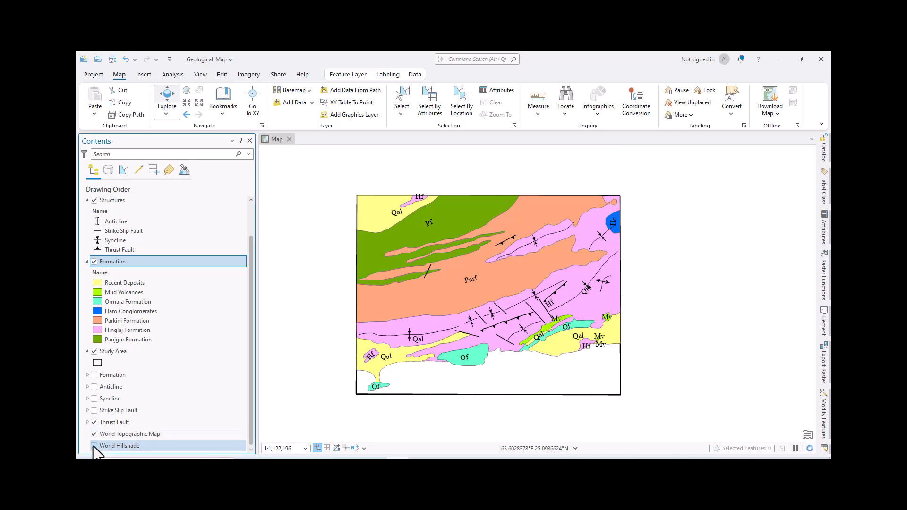
click(94, 446)
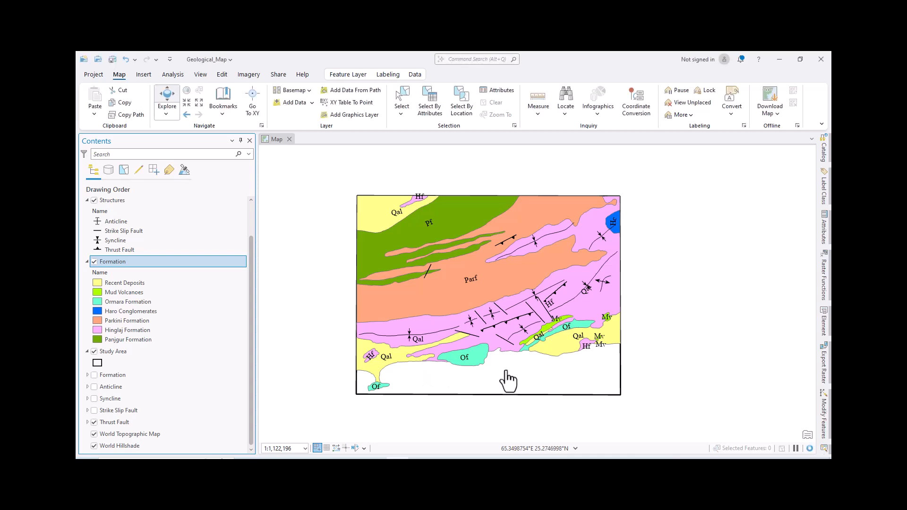
scroll(524, 373, down, 2)
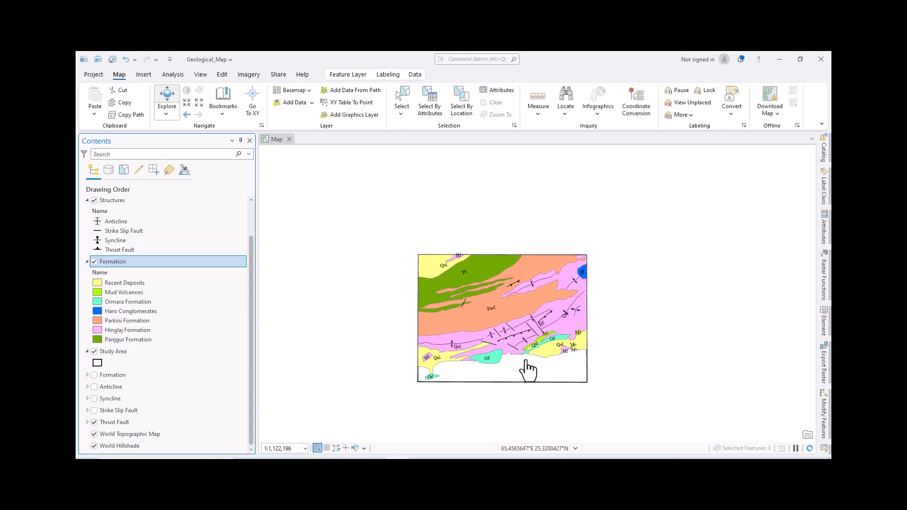
scroll(502, 382, up, 2)
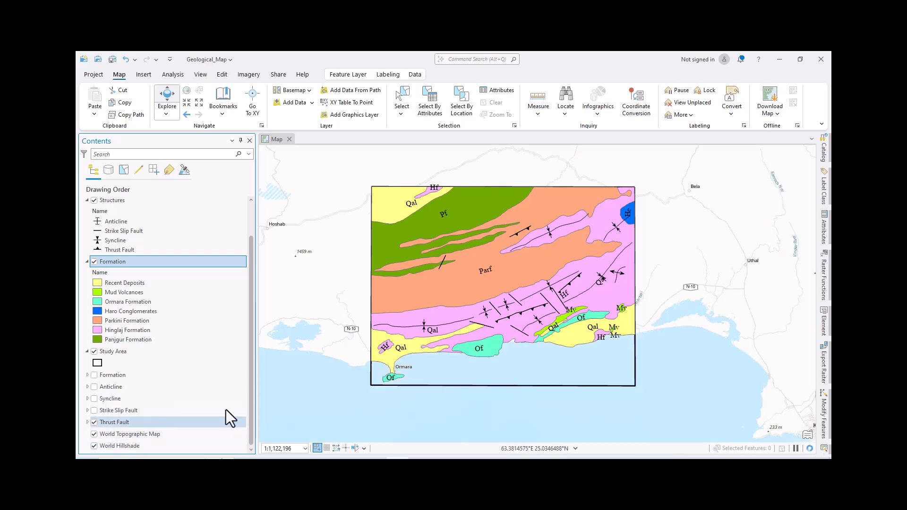
Step: Inspect the basemap out to world extent and browse the available 2D basemaps without choosing another one
scroll(524, 352, down, 8)
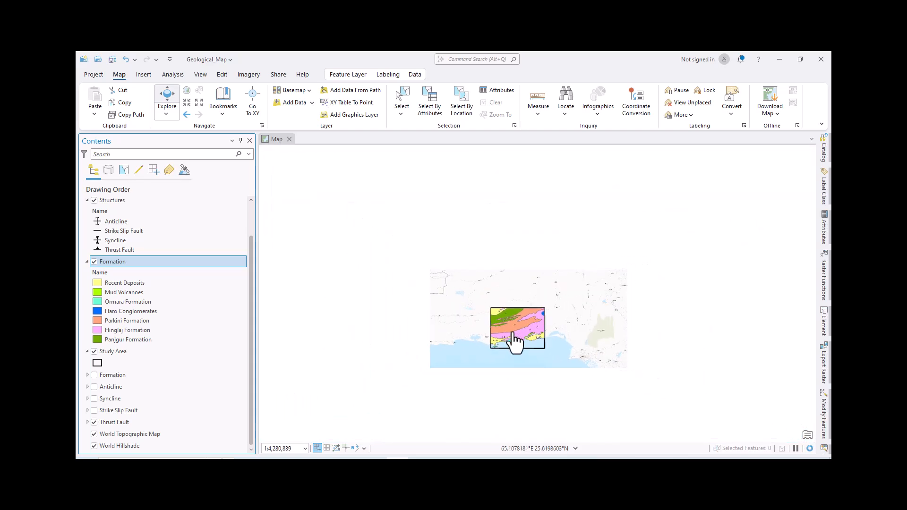
click(94, 445)
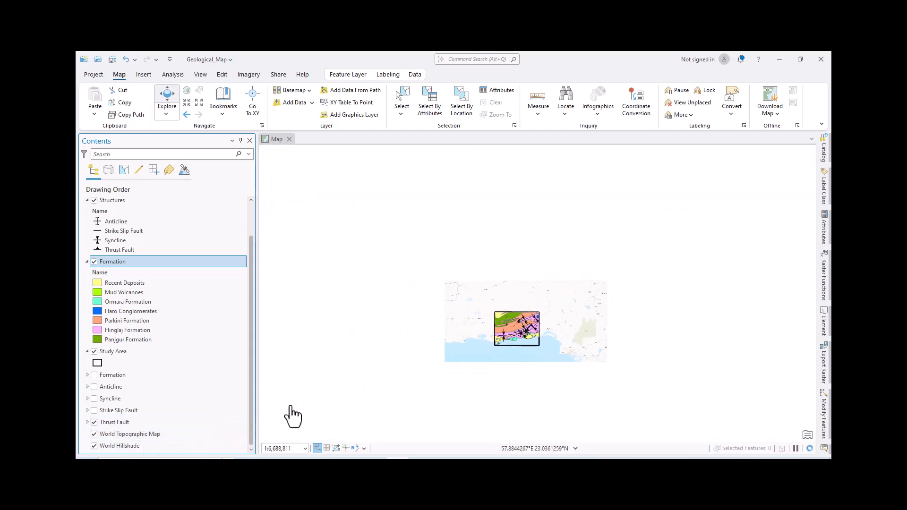
scroll(489, 362, down, 2)
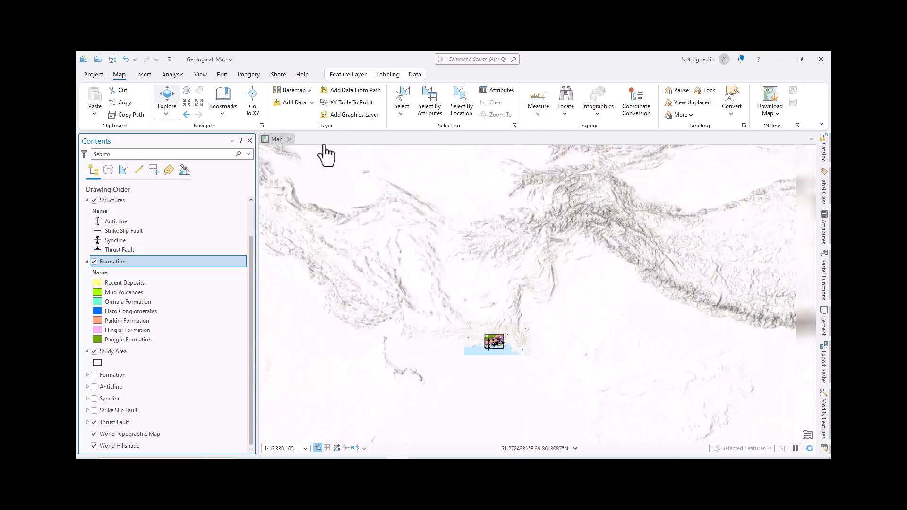
scroll(480, 257, down, 6)
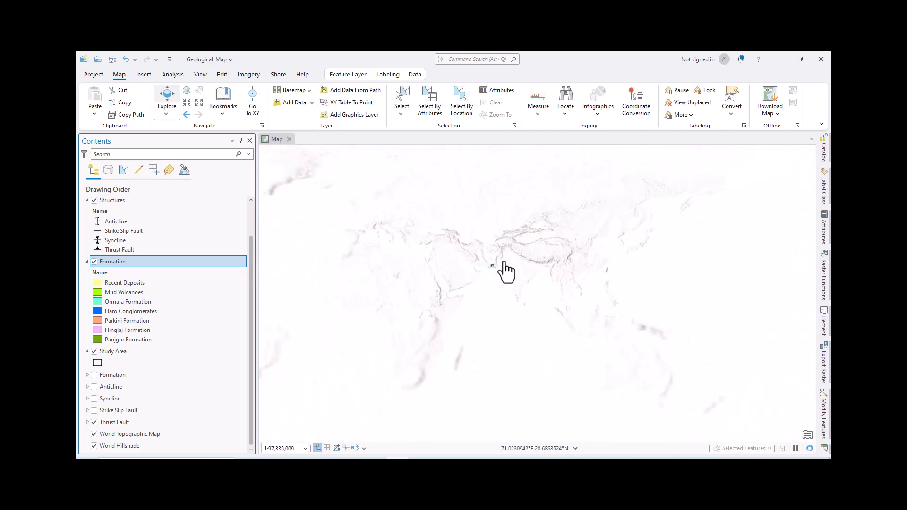
scroll(463, 273, down, 2)
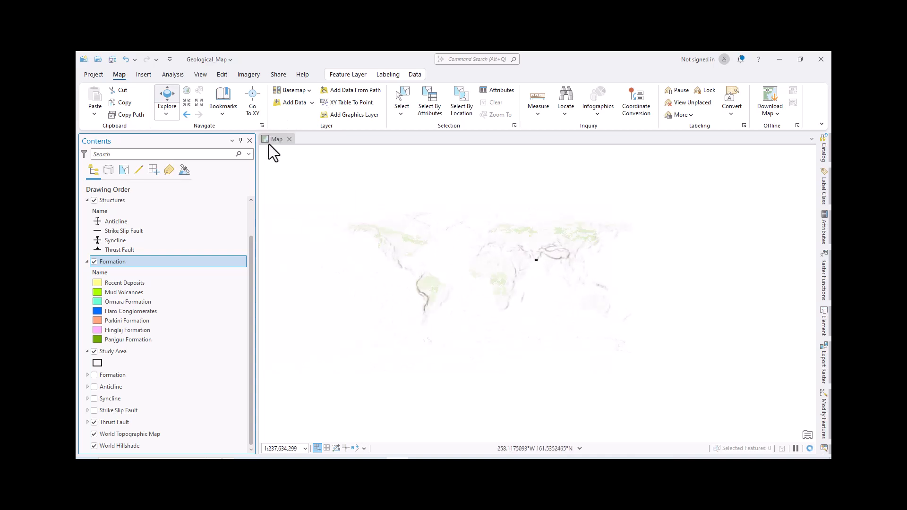
click(310, 91)
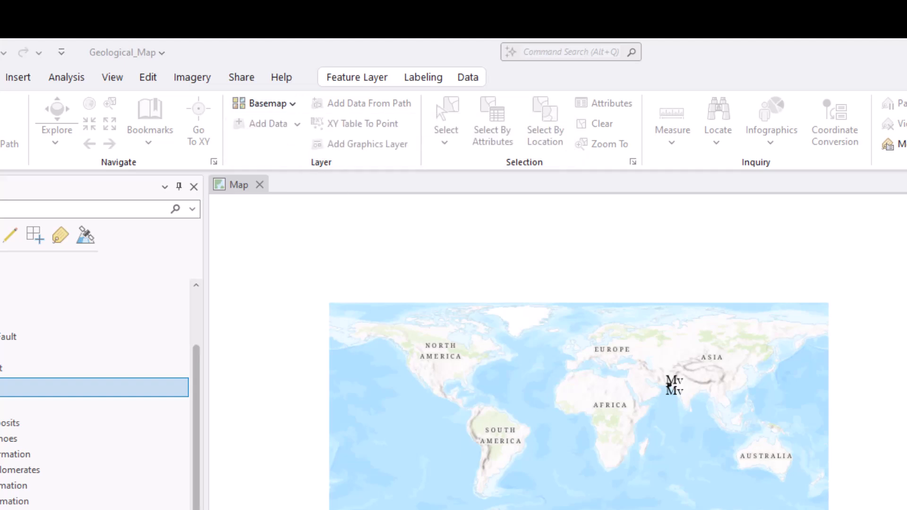
click(293, 105)
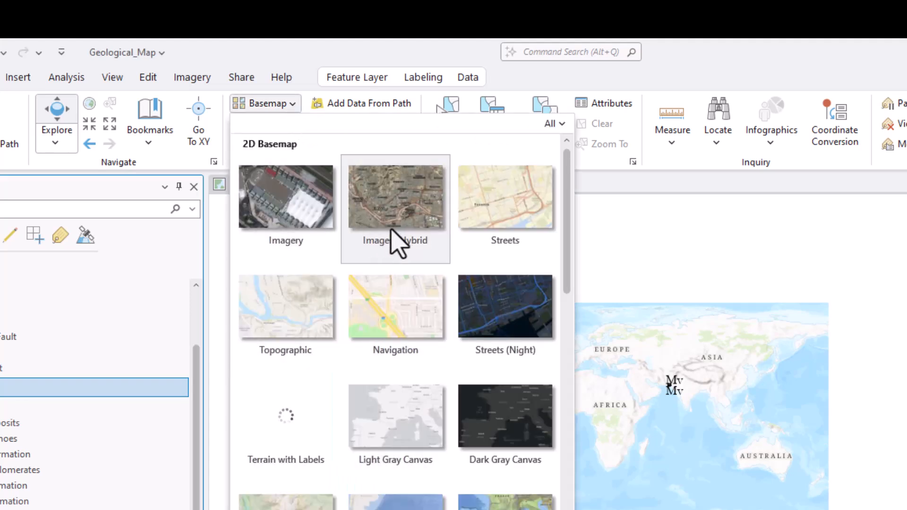
scroll(354, 399, down, 6)
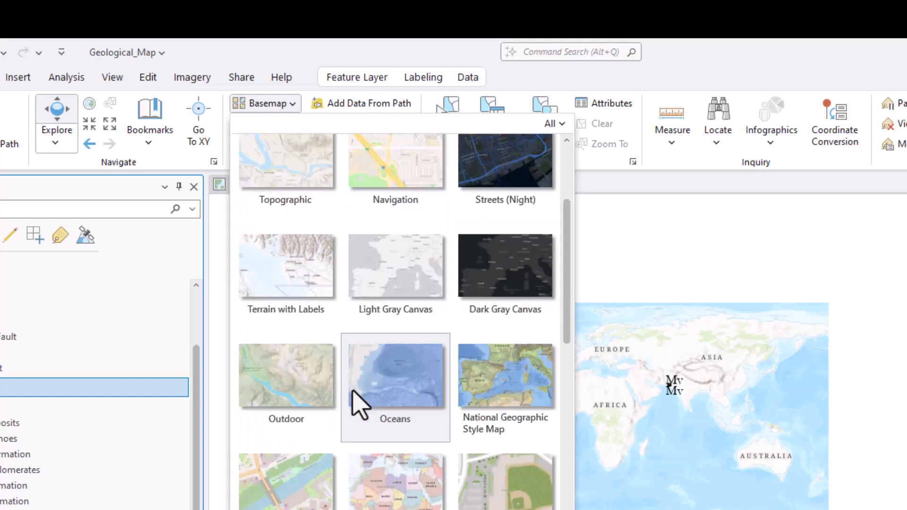
scroll(352, 390, down, 4)
scroll(352, 391, up, 8)
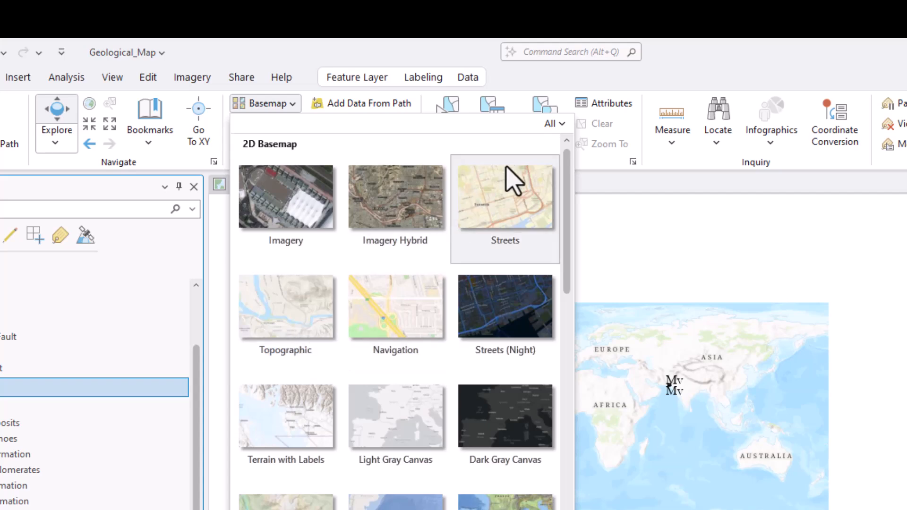
click(678, 178)
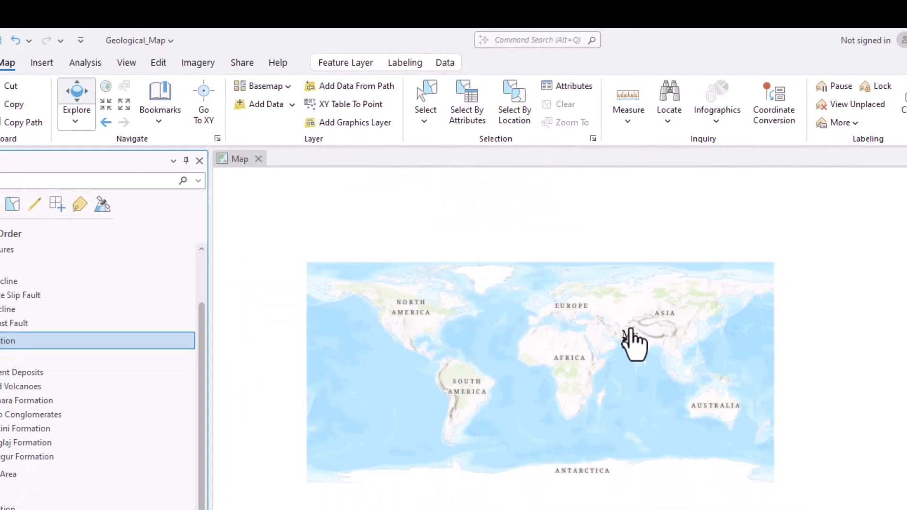
Step: Return to the study area and set the Formation layer's layer blend mode to Linear Burn
scroll(657, 385, up, 6)
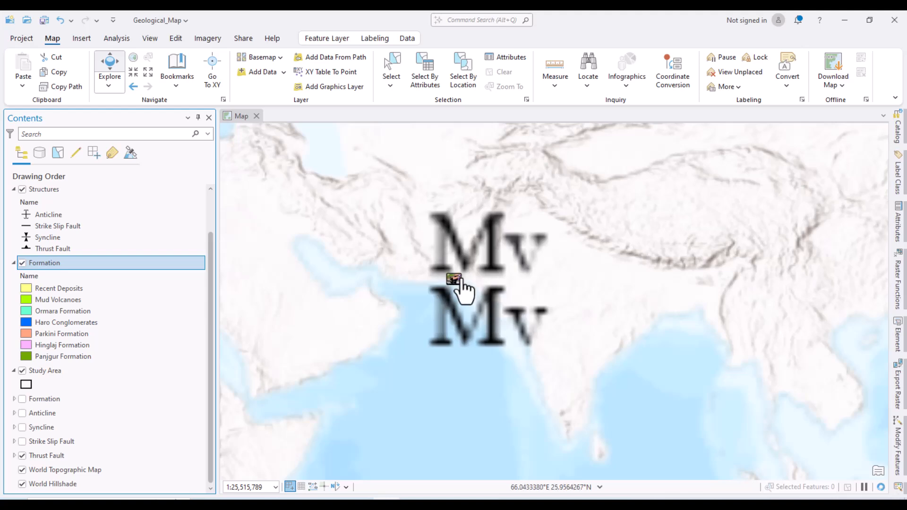
scroll(439, 291, up, 3)
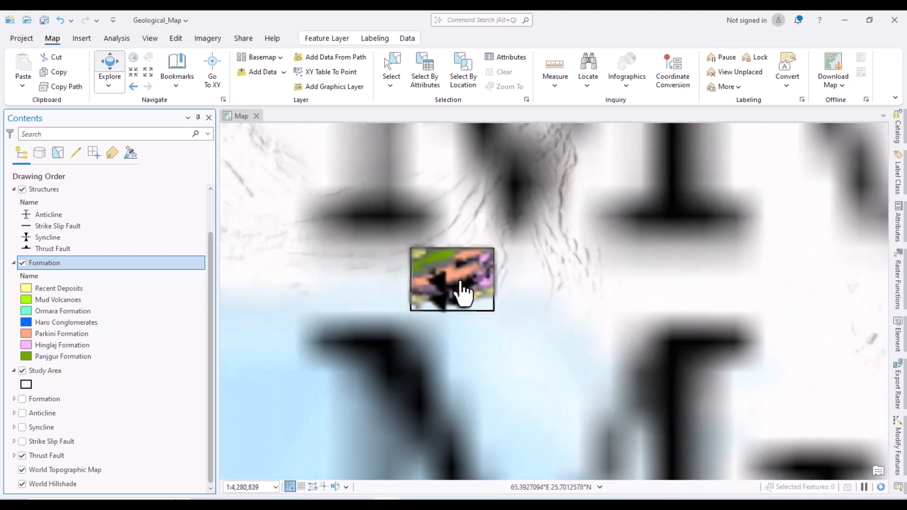
scroll(460, 282, up, 6)
scroll(462, 289, up, 2)
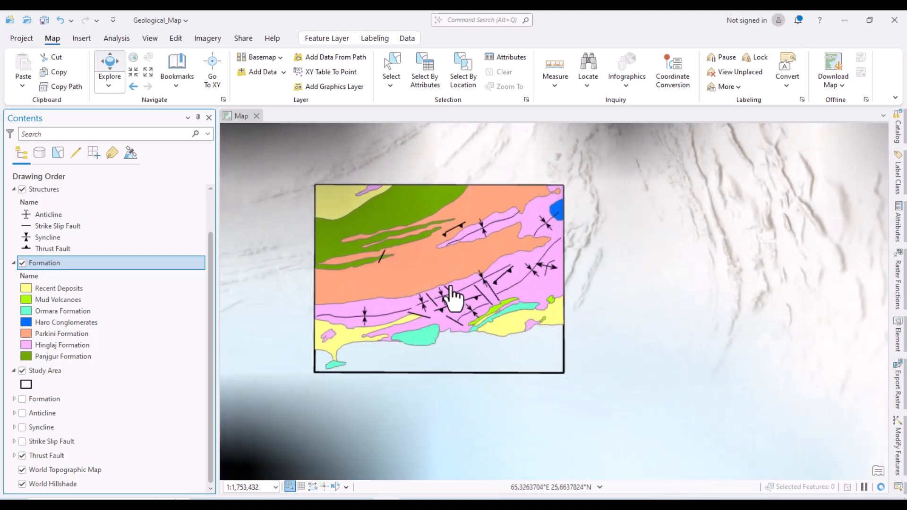
drag(405, 288, 455, 283)
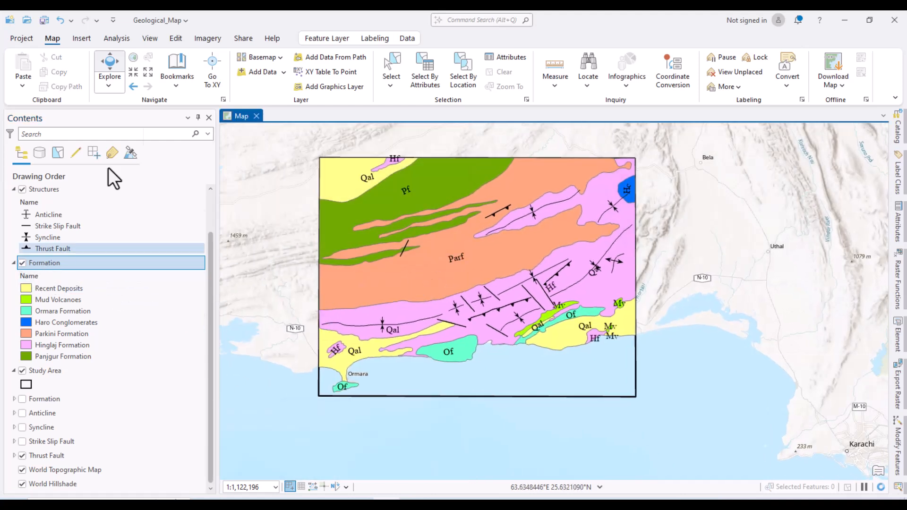
click(381, 39)
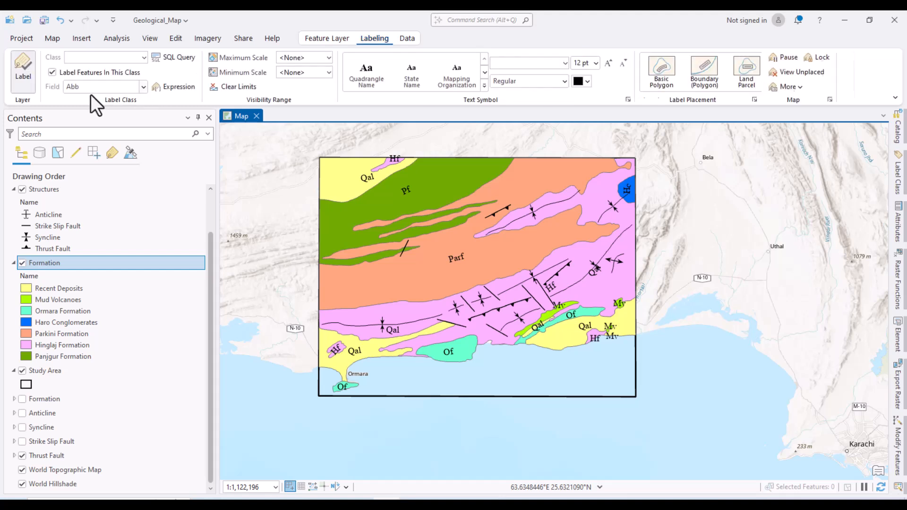
drag(376, 271, 408, 302)
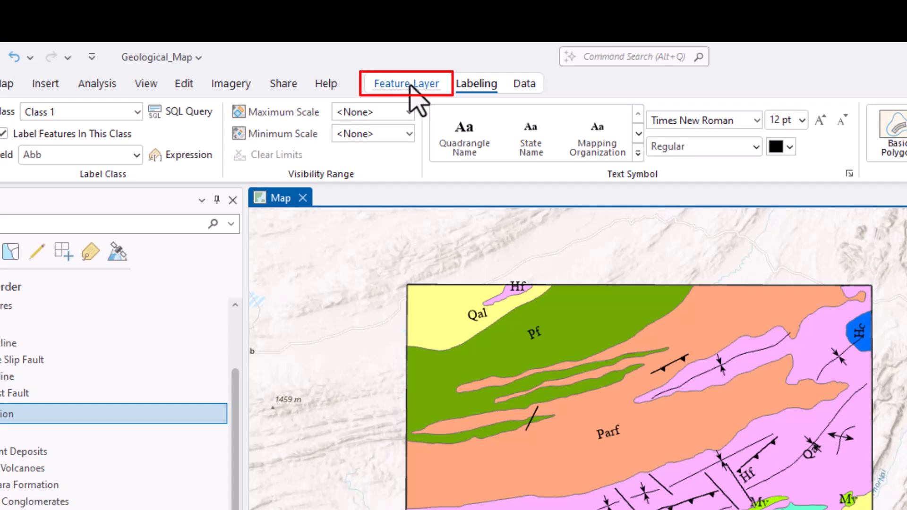
click(411, 86)
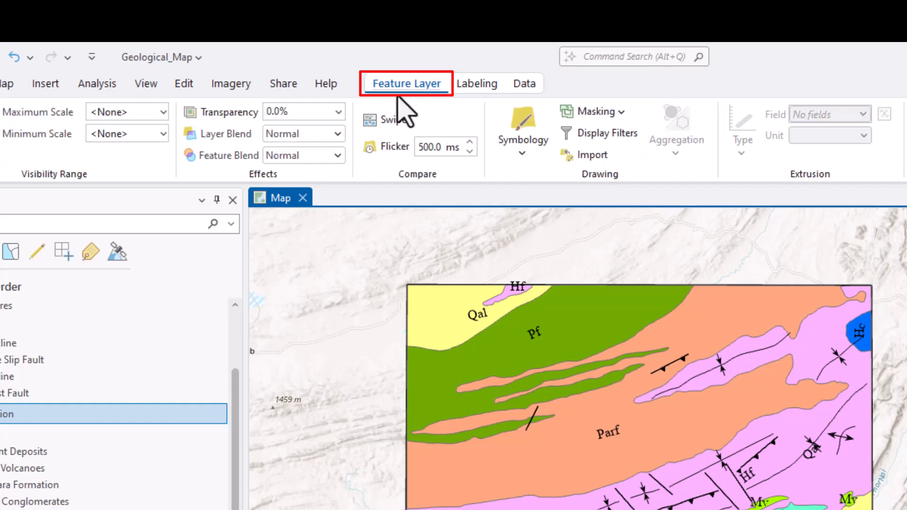
click(337, 135)
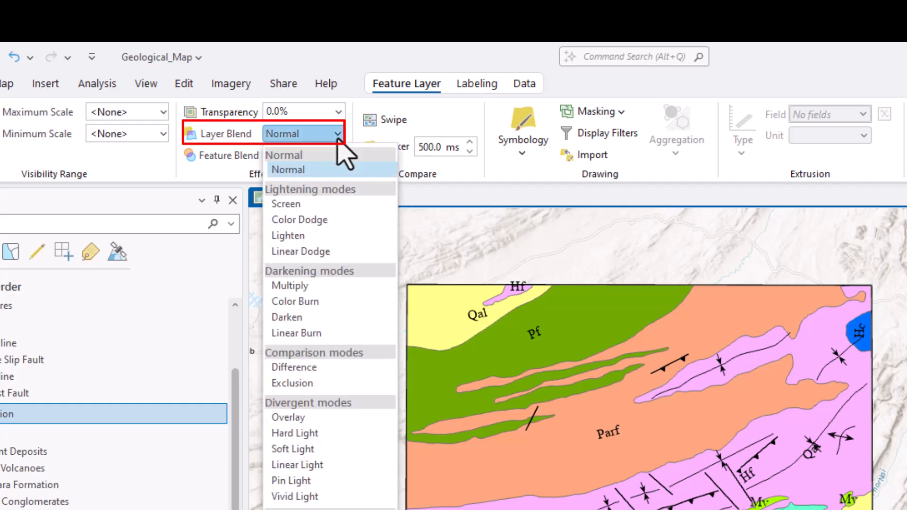
click(315, 335)
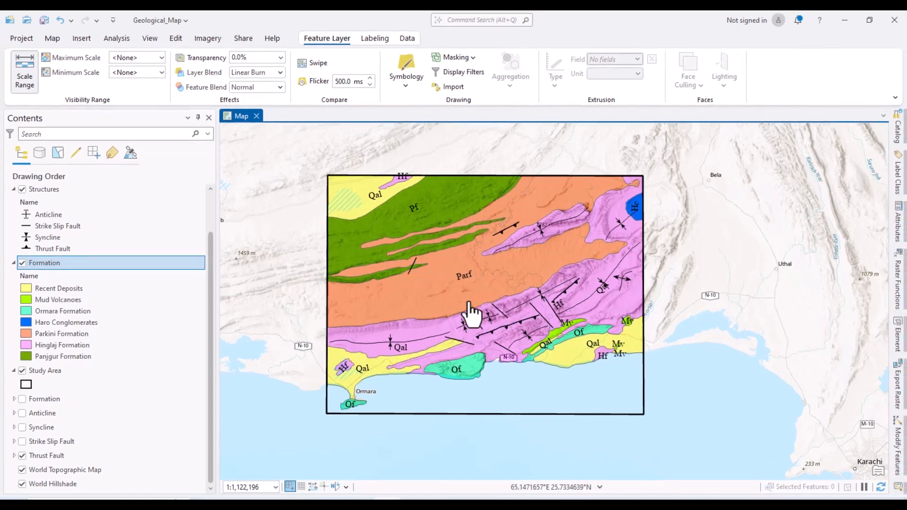
Step: Examine the terrain relief through the blended formations, from the Panjgur Formation across to the Hinglaj Formation and Haro Conglomerates
scroll(599, 468, up, 3)
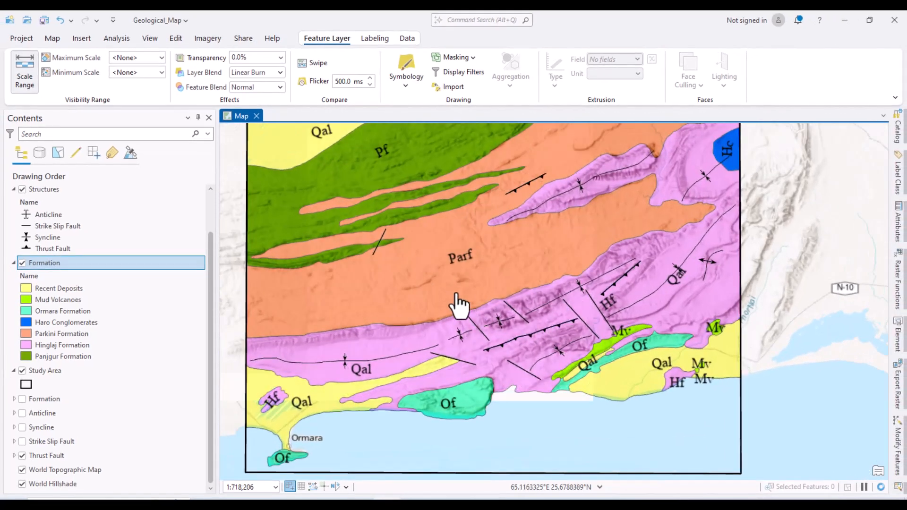
drag(433, 293, 459, 385)
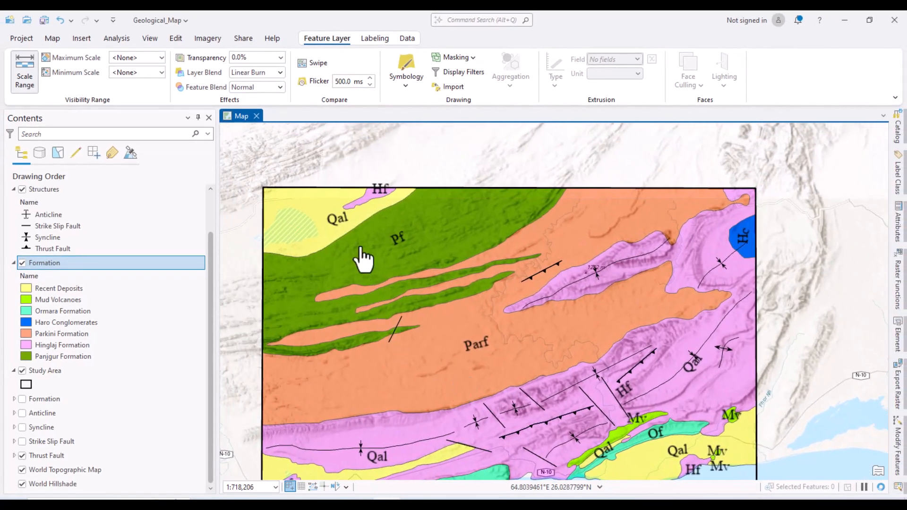
scroll(370, 251, up, 2)
drag(405, 269, 455, 263)
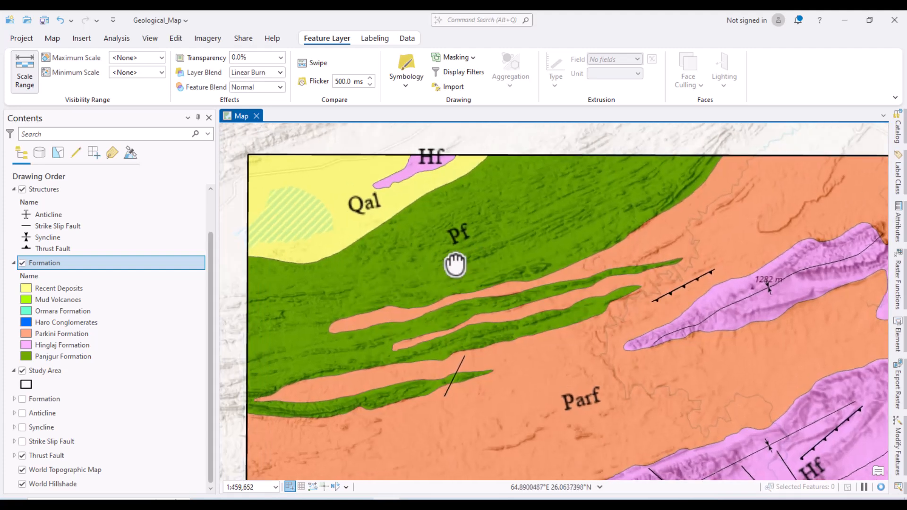
drag(394, 310, 352, 294)
drag(465, 273, 334, 273)
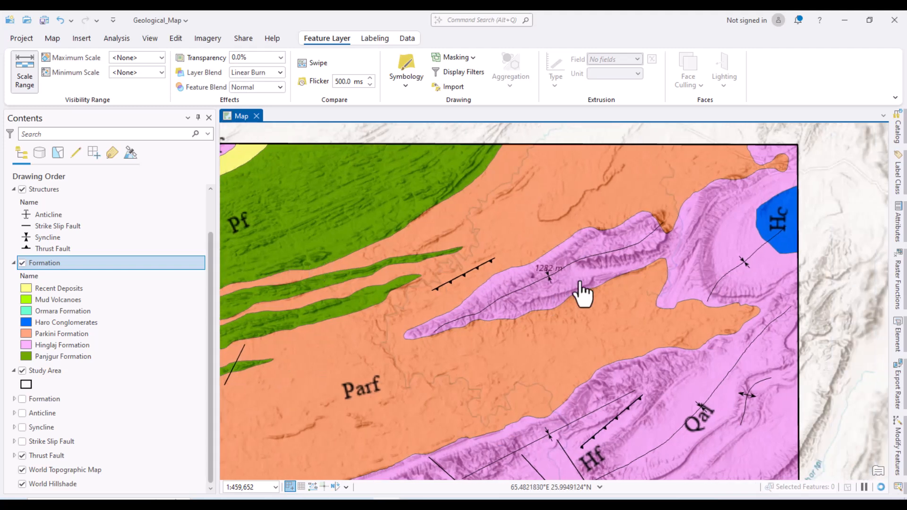
scroll(590, 283, up, 4)
drag(525, 263, 396, 317)
drag(586, 282, 557, 328)
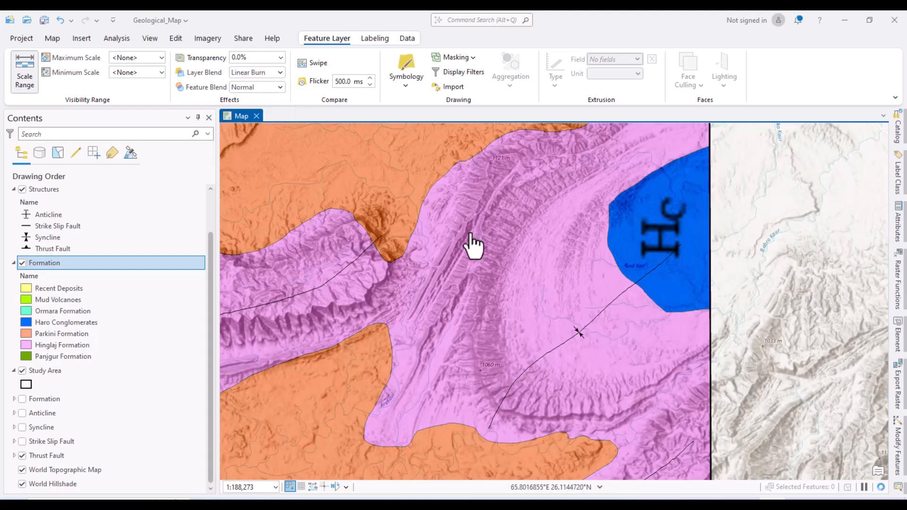
Step: Review the hillshade relief beneath the Parkini, Panjgur and Hinglaj Formation polygons, then return to the wider study area
drag(462, 285, 615, 273)
drag(443, 317, 633, 273)
scroll(491, 278, down, 2)
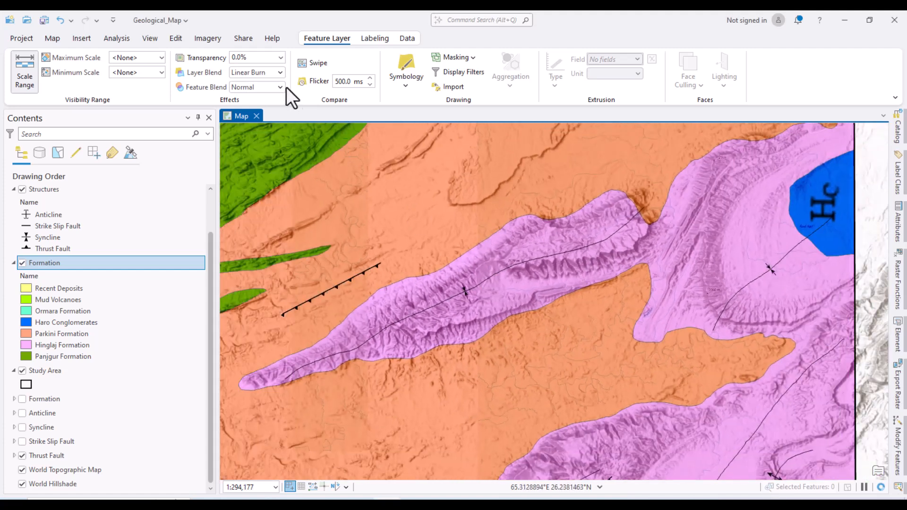
scroll(574, 329, down, 3)
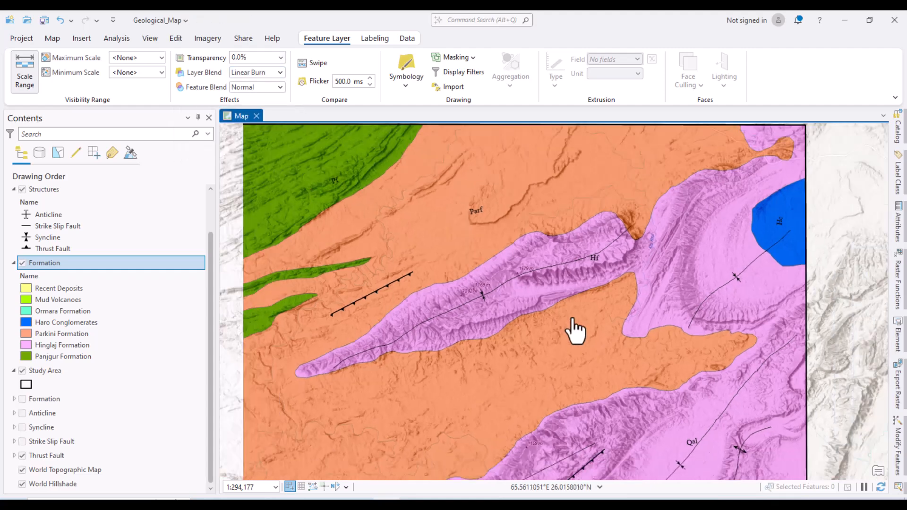
drag(539, 325, 492, 282)
scroll(492, 312, up, 4)
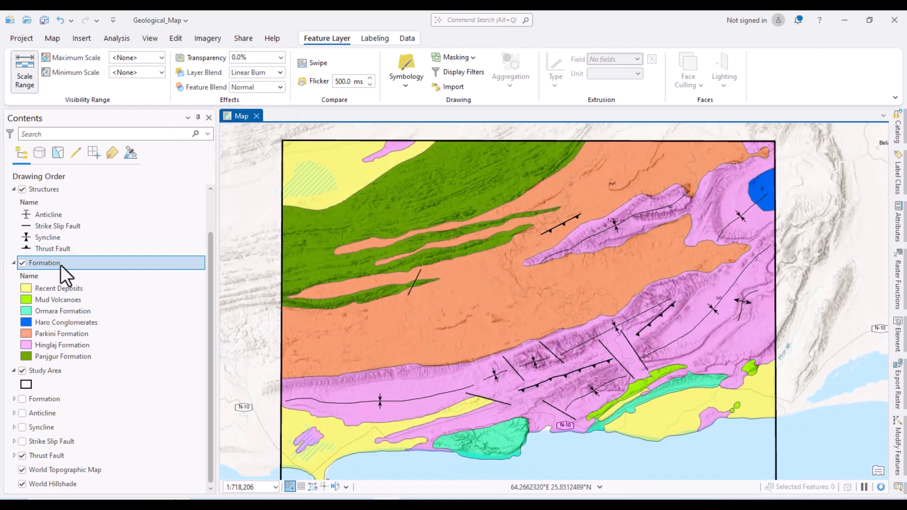
Step: Keep the Formation layer's transparency at 0.0%
click(280, 58)
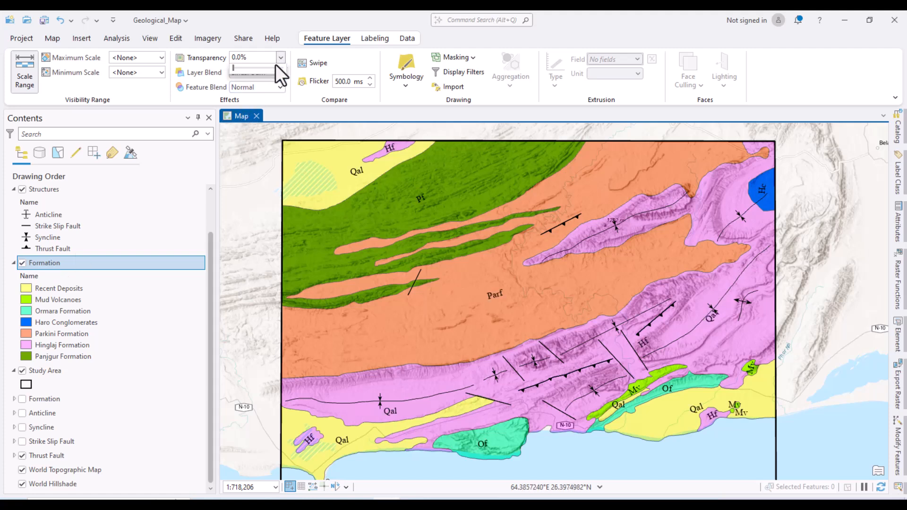
mouse_move(233, 69)
mouse_down()
mouse_move(273, 71)
mouse_move(230, 72)
mouse_up()
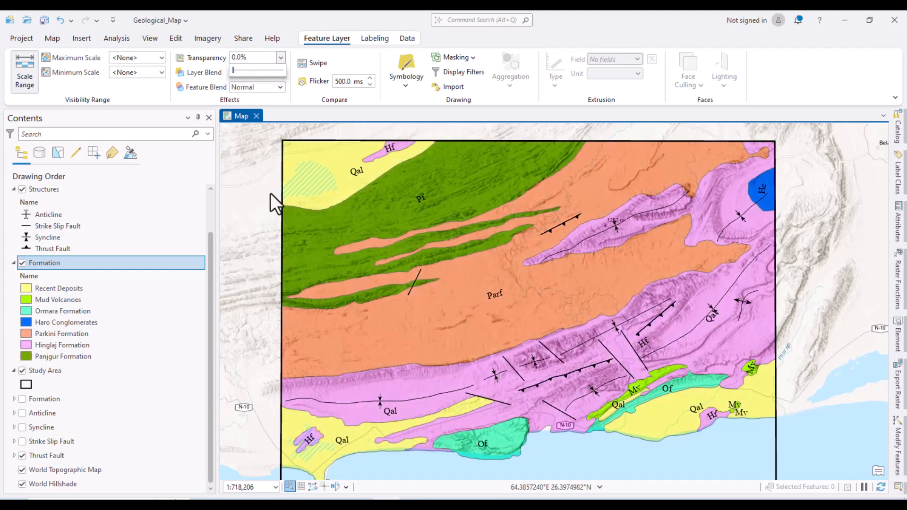
click(402, 283)
Step: Examine the blended map across the study area, from the inland formations to the coastal Ormara Formation and Recent Deposits
drag(354, 270, 320, 265)
scroll(374, 269, down, 3)
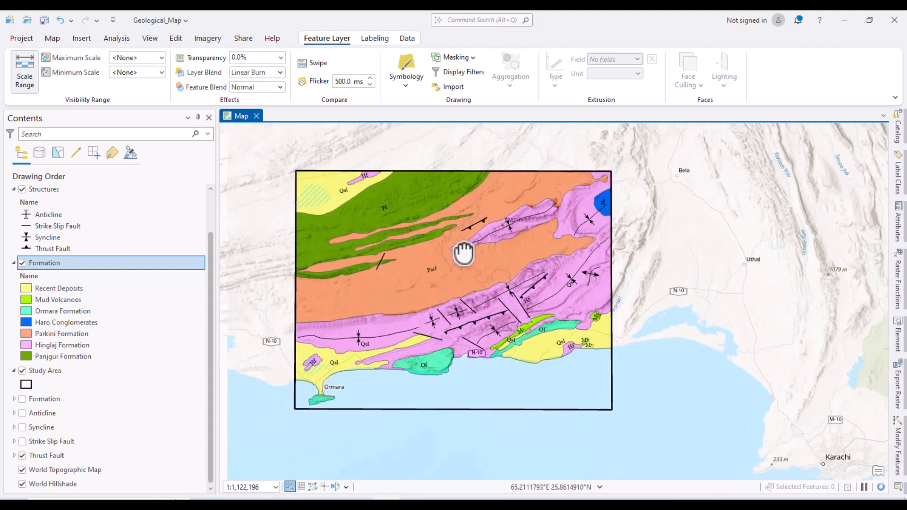
scroll(442, 281, up, 2)
drag(415, 304, 485, 273)
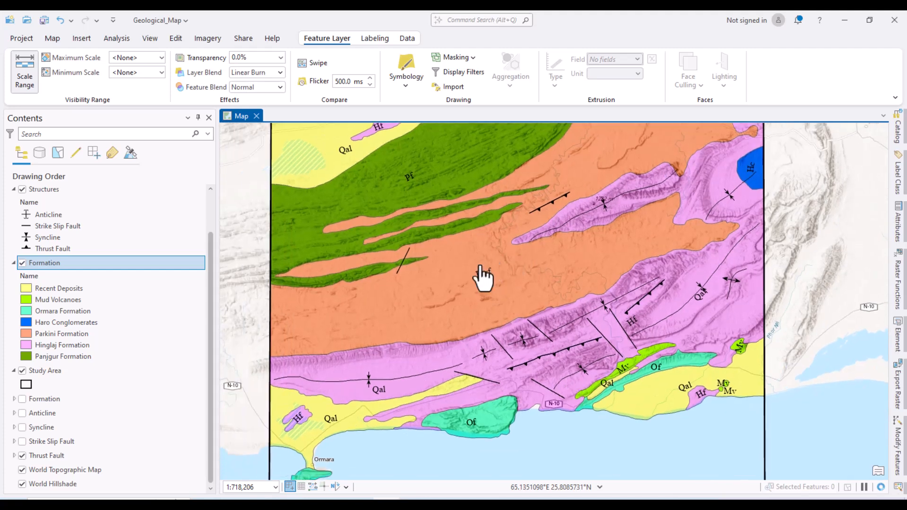
scroll(413, 341, up, 2)
drag(428, 301, 392, 182)
scroll(376, 267, down, 2)
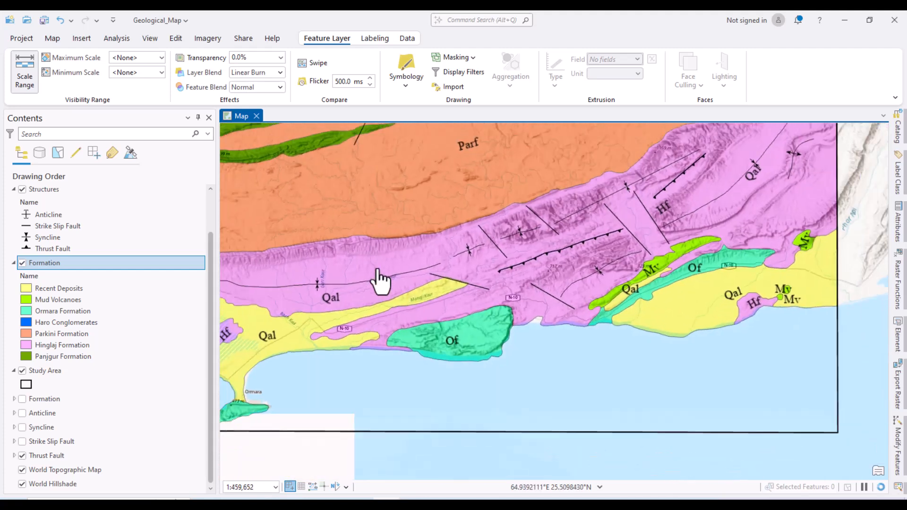
drag(463, 367, 486, 410)
drag(419, 326, 420, 380)
scroll(439, 283, down, 1)
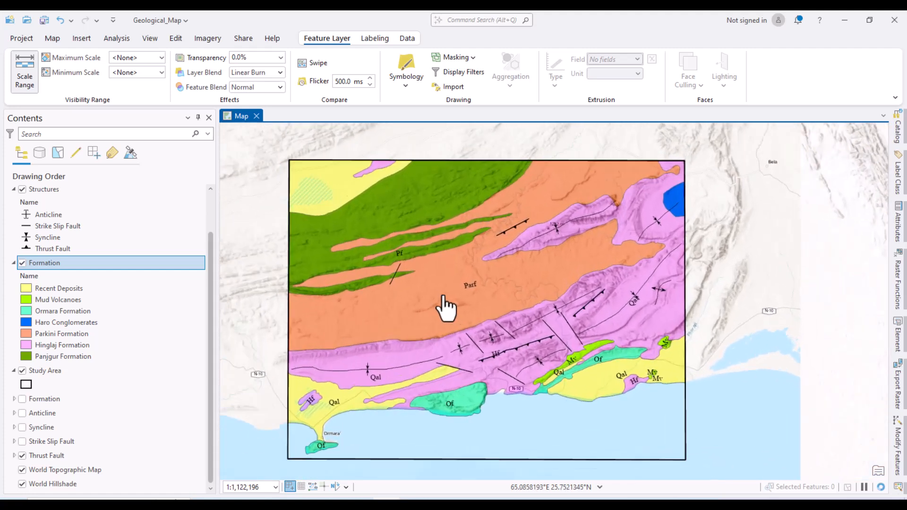
scroll(446, 309, up, 1)
drag(437, 297, 409, 281)
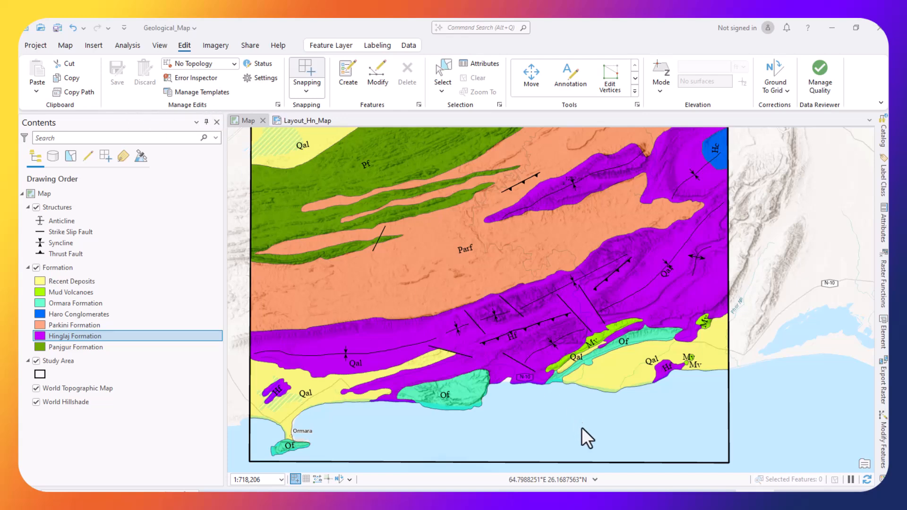
Step: Set the Hinglaj Formation symbol to No color and inspect the Recent Deposits polygons that it overlaps
scroll(642, 326, up, 1)
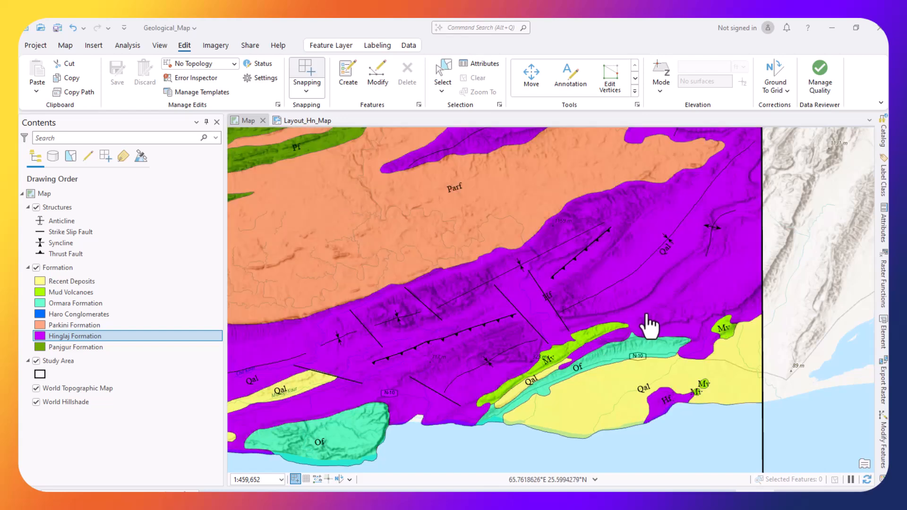
drag(647, 321, 627, 331)
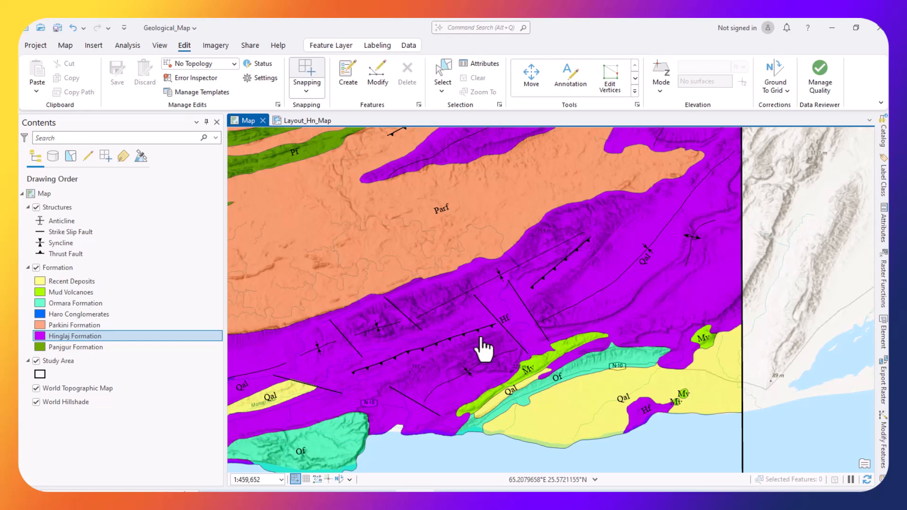
right_click(36, 336)
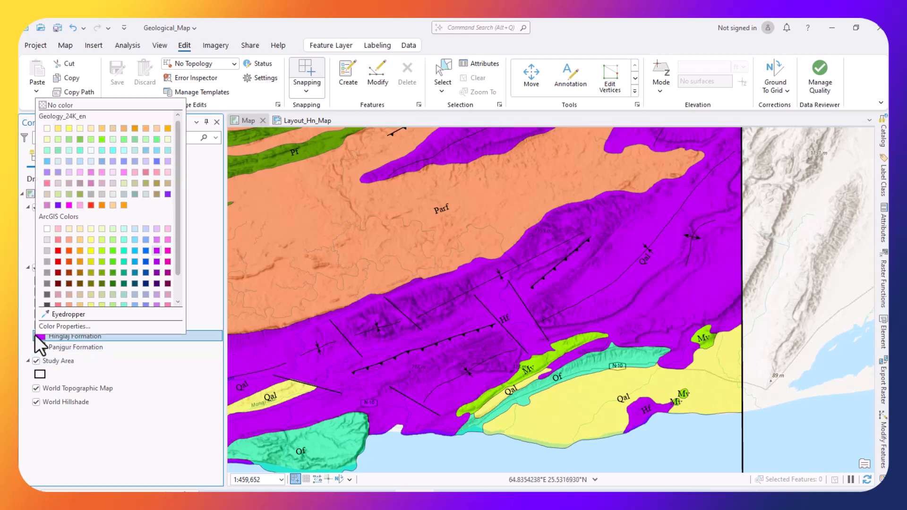
click(58, 108)
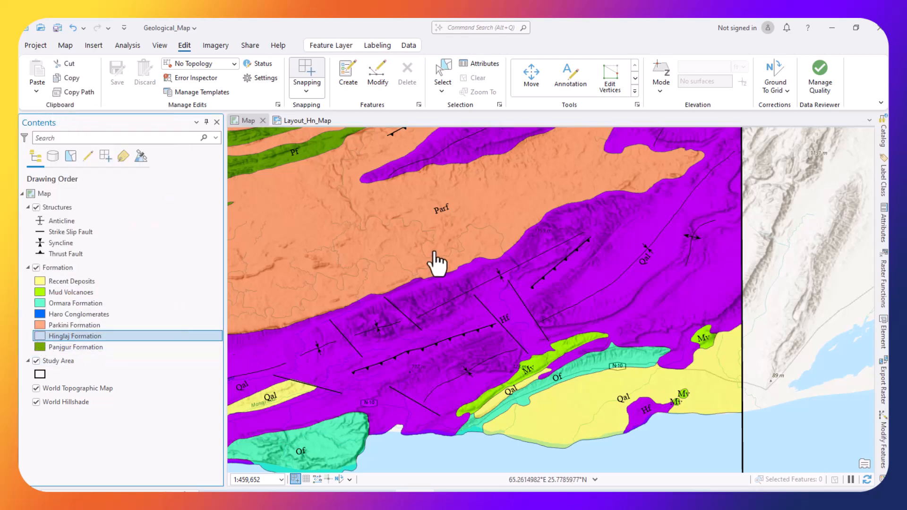
scroll(657, 255, up, 2)
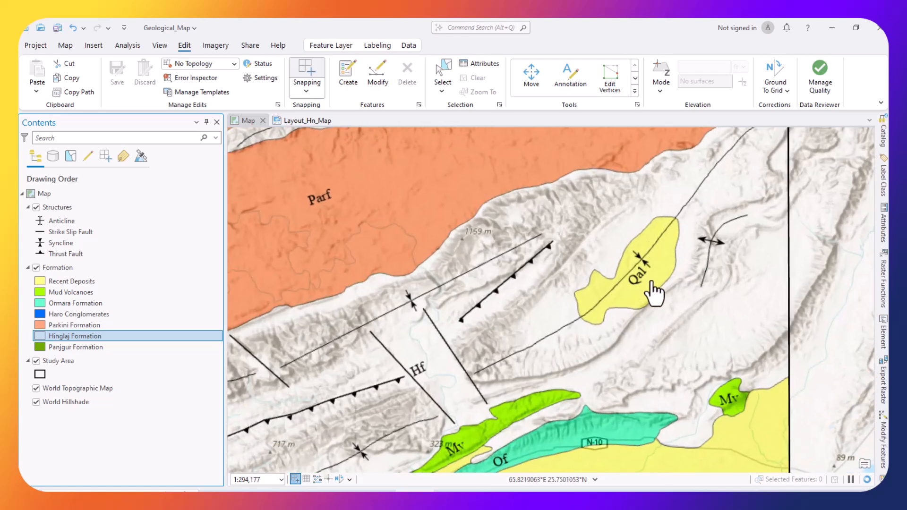
drag(645, 283, 621, 304)
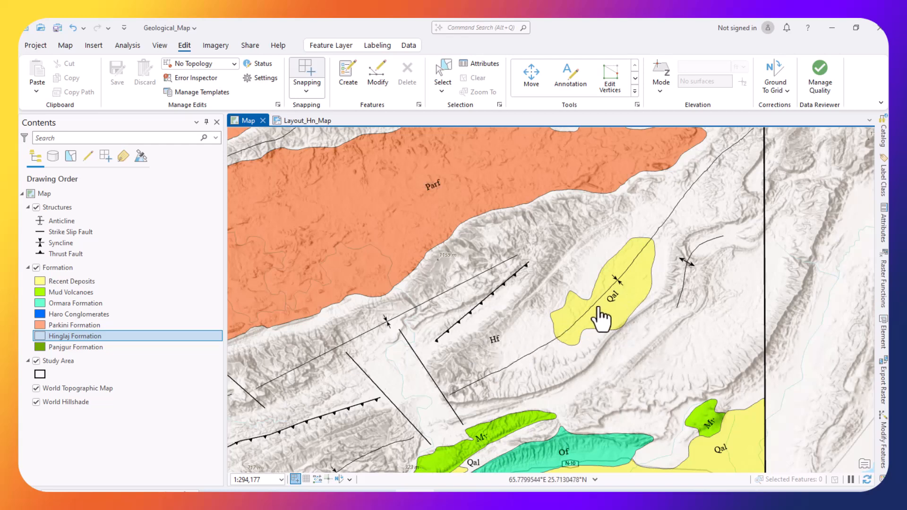
scroll(600, 320, down, 3)
drag(530, 333, 571, 315)
drag(448, 351, 501, 327)
scroll(508, 324, down, 2)
scroll(501, 327, up, 2)
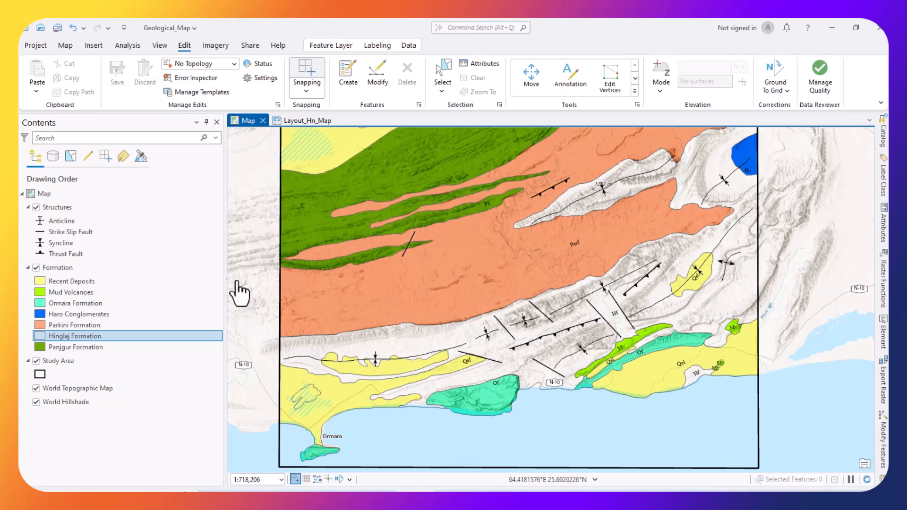
Step: Restore the Hinglaj Formation symbol's bright purple fill
right_click(38, 336)
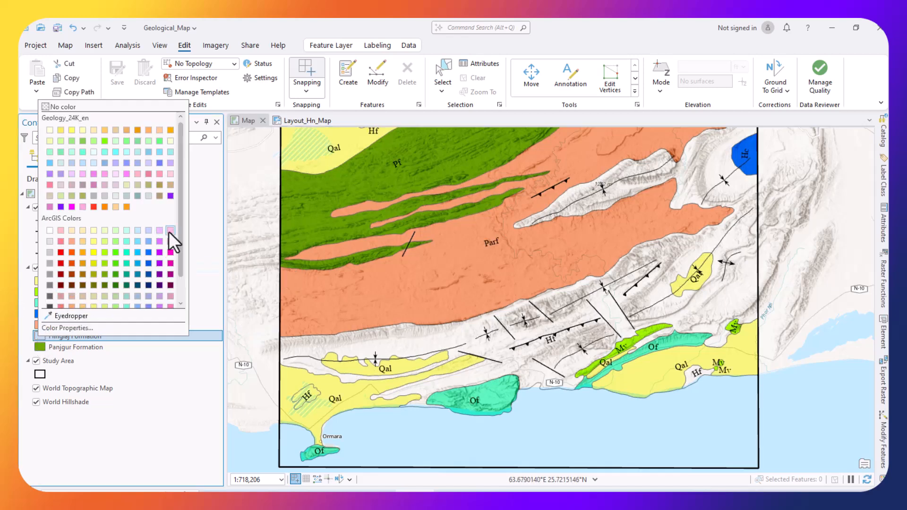
click(159, 253)
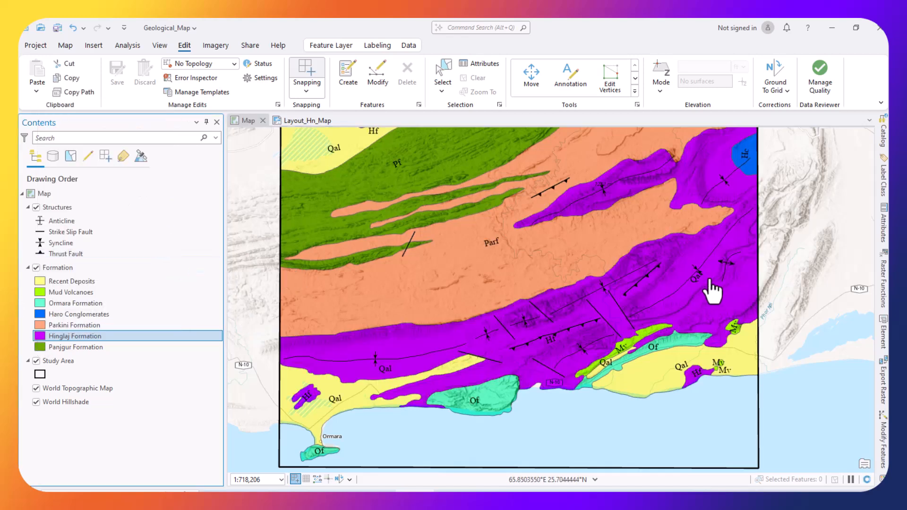
drag(712, 295, 630, 307)
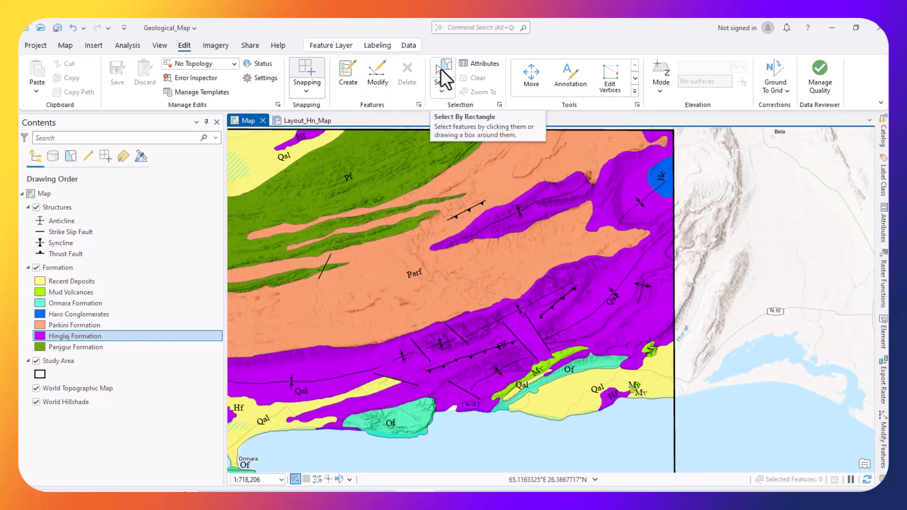
Step: Select only the Recent Deposits polygon hidden under the eastern Hinglaj Formation, choosing feature 48119.087646 among the overlapping candidates
click(440, 69)
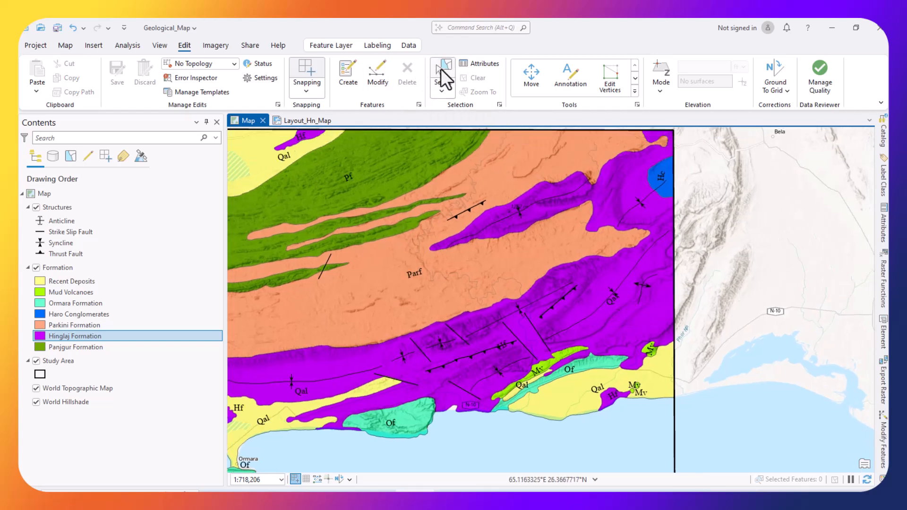
click(624, 294)
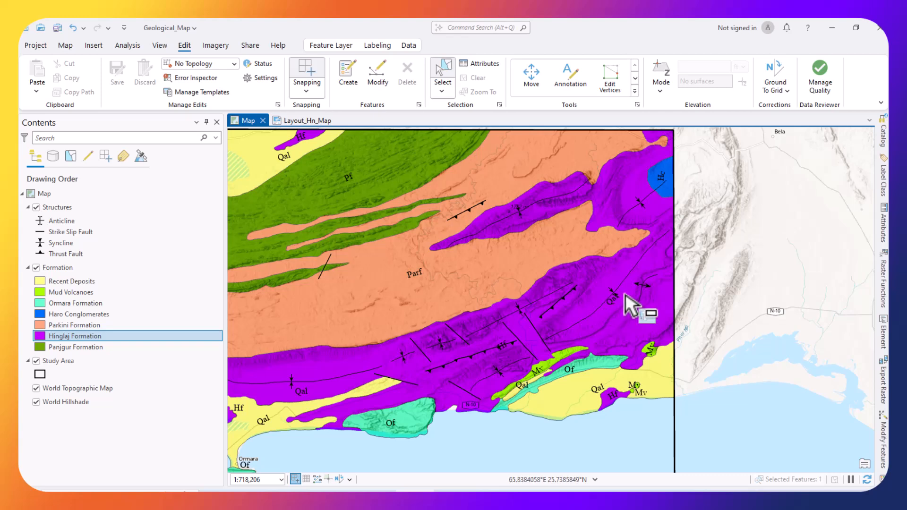
click(652, 316)
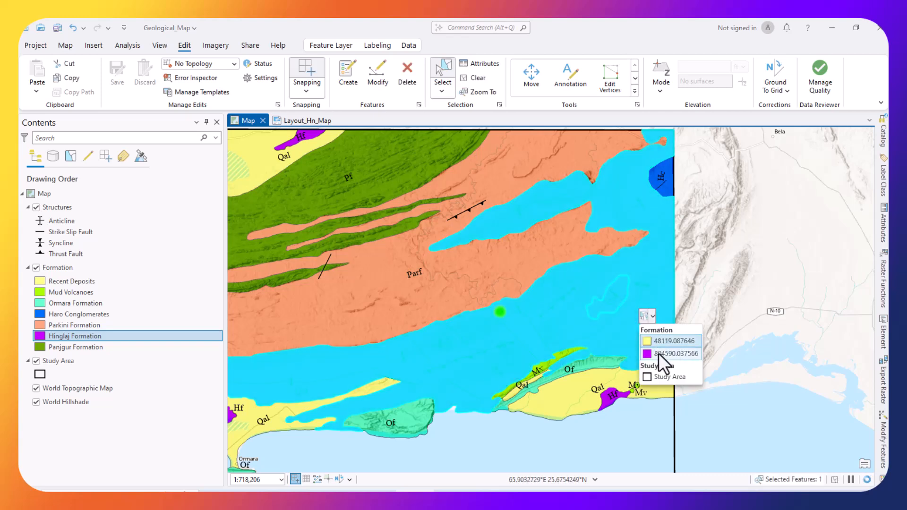
click(661, 342)
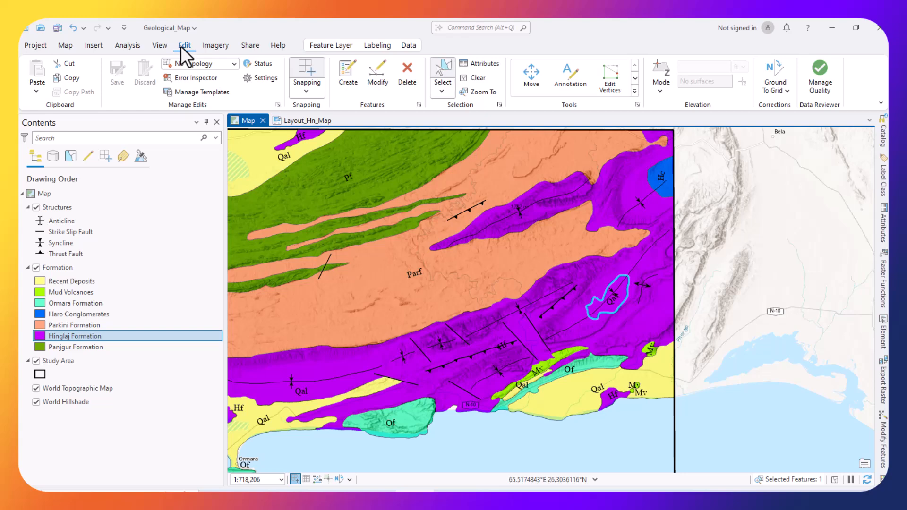
Step: Clip the underlying formation with the selected Recent Deposits polygon, using a 0 ft buffer and the Discard (Remainder) option
click(635, 91)
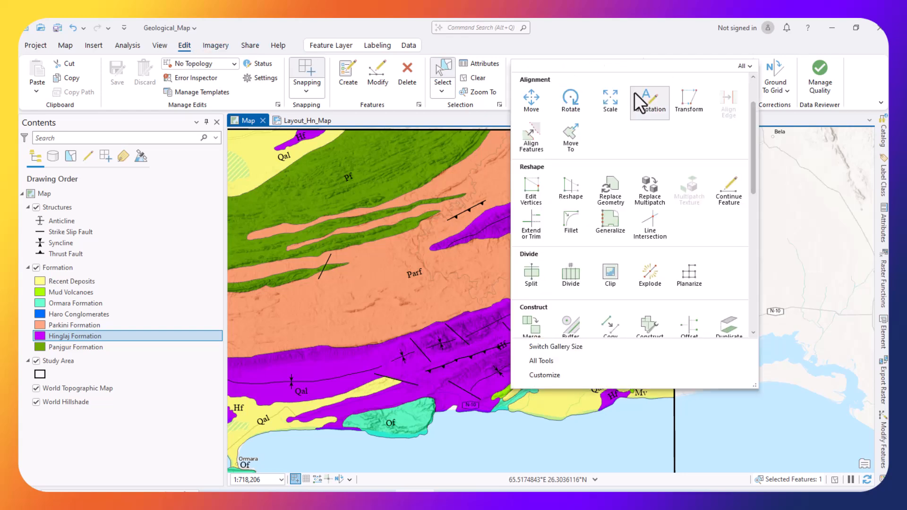
click(609, 279)
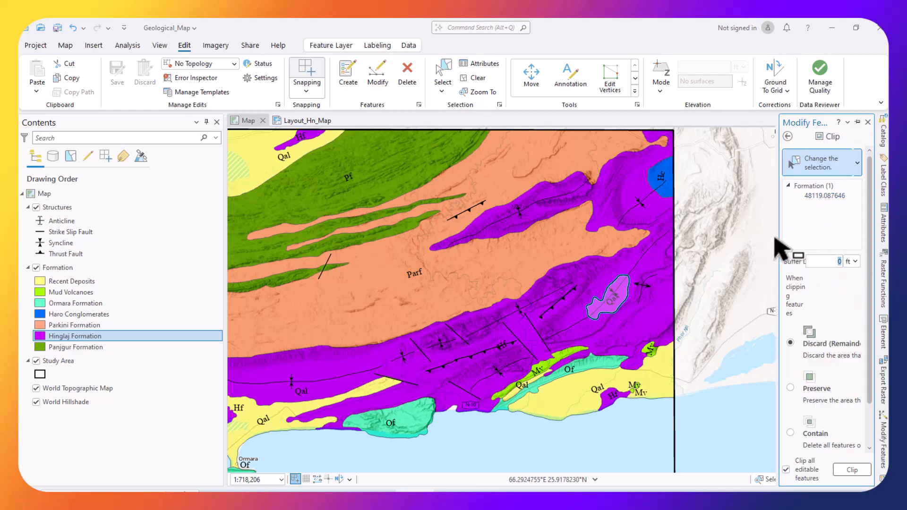
drag(775, 237, 718, 241)
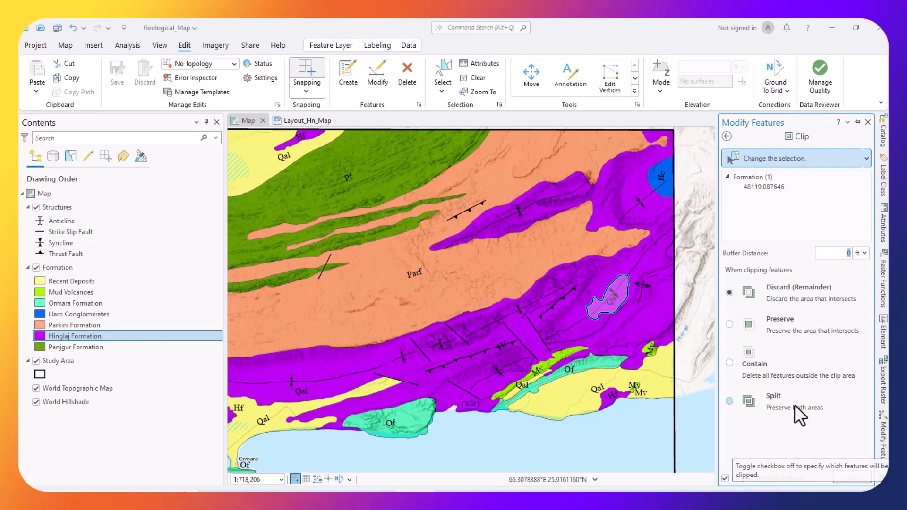
click(851, 478)
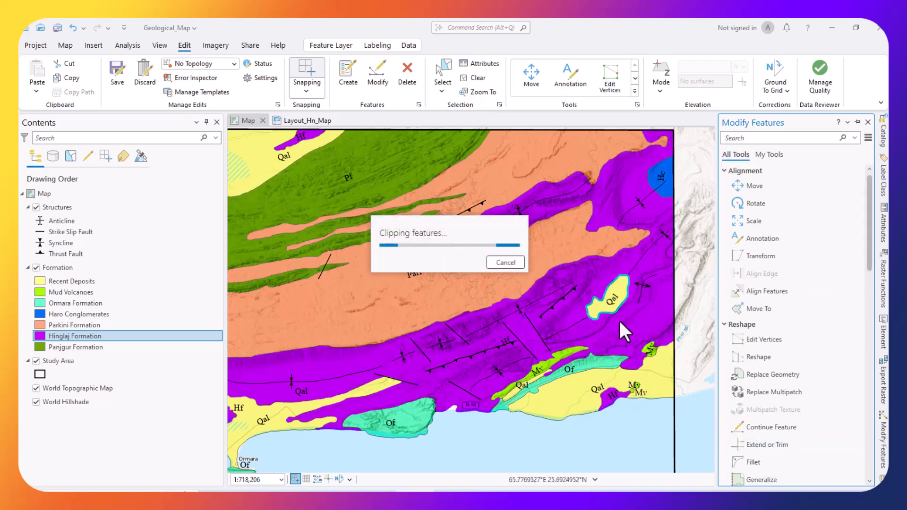
Step: Set the Recent Deposits symbol to No color and check that the Hinglaj Formation is cut out beneath the clipped polygon
scroll(580, 307, up, 2)
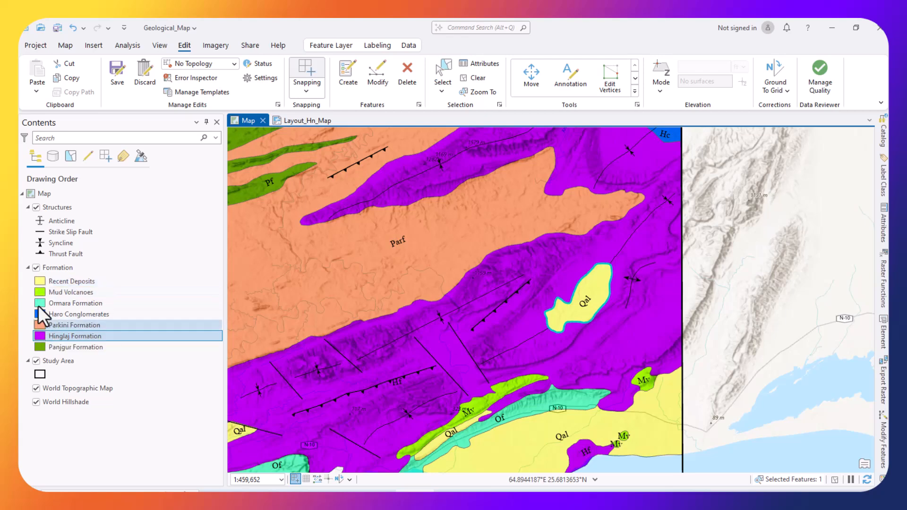
right_click(41, 282)
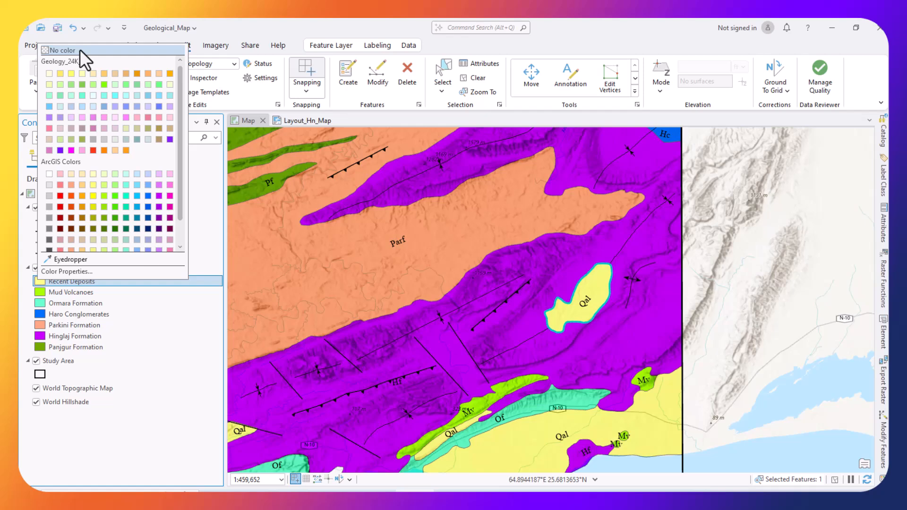
click(80, 50)
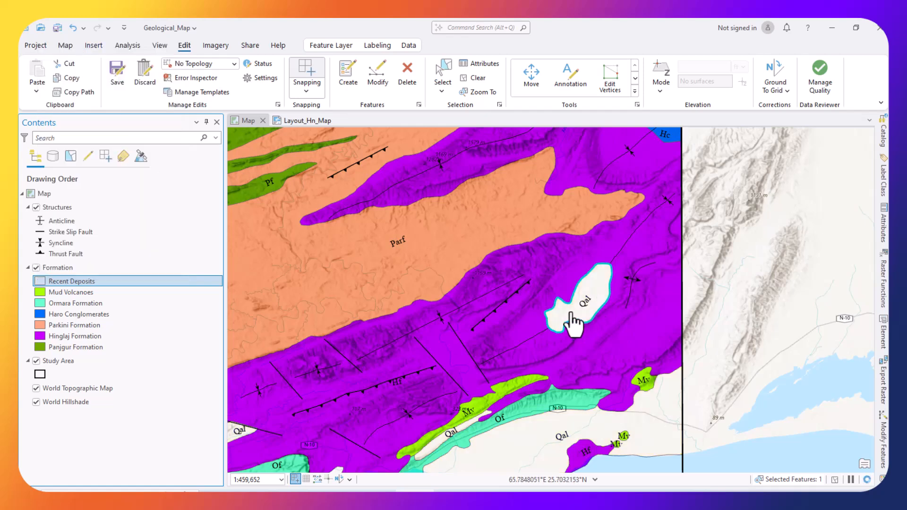
scroll(572, 326, up, 2)
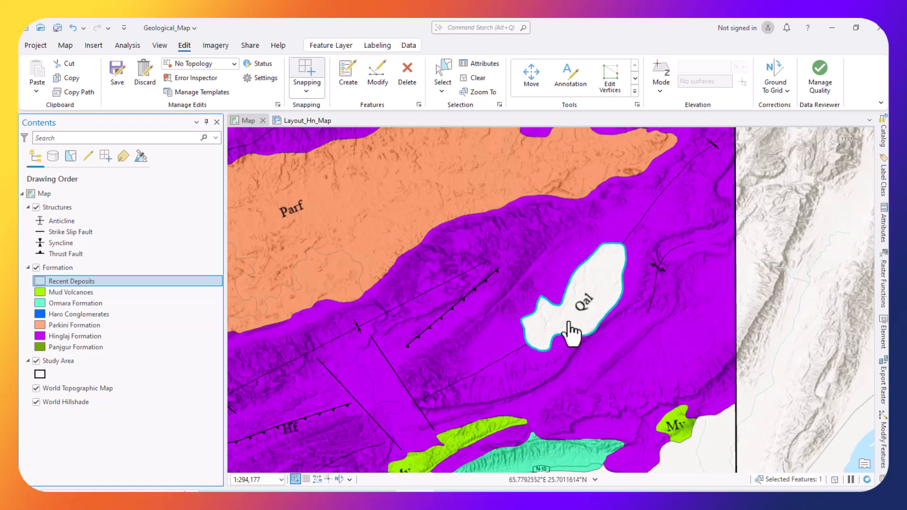
drag(571, 331, 546, 341)
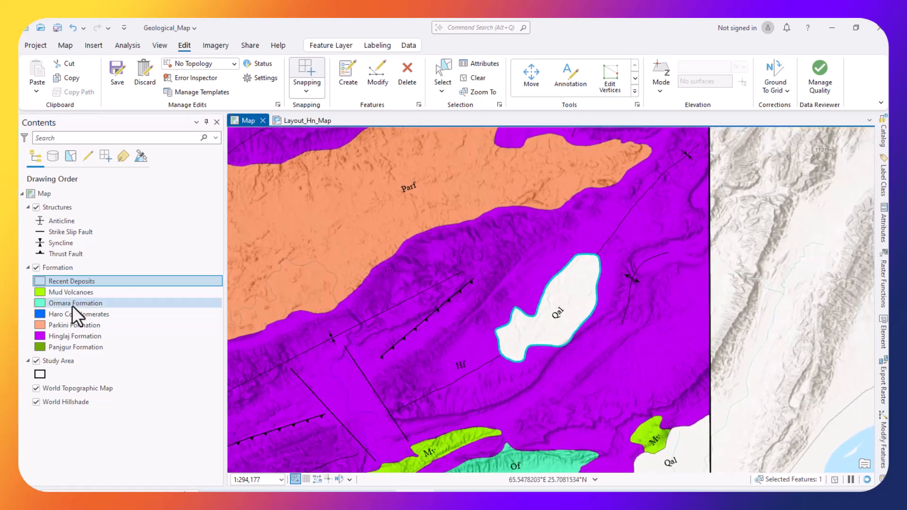
Step: Fill the Recent Deposits symbol with the very pale first color of the Geology_24K_en palette
right_click(39, 282)
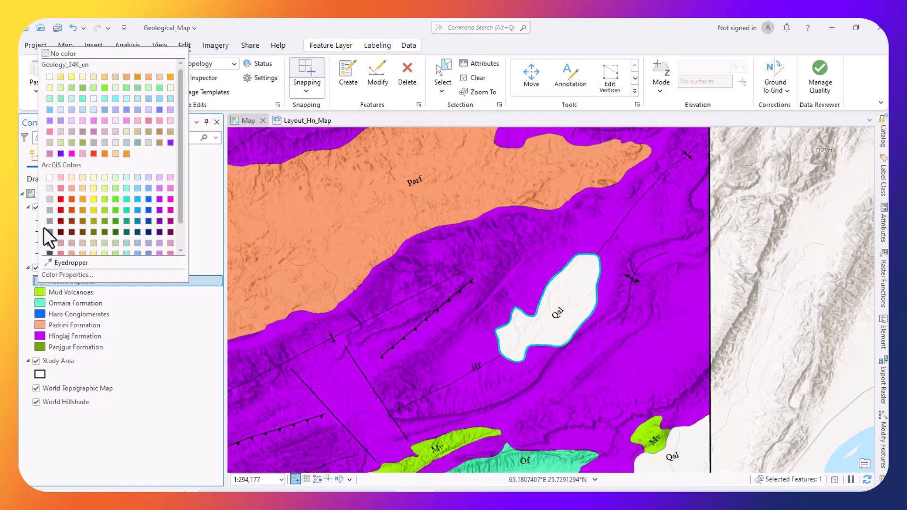
click(50, 75)
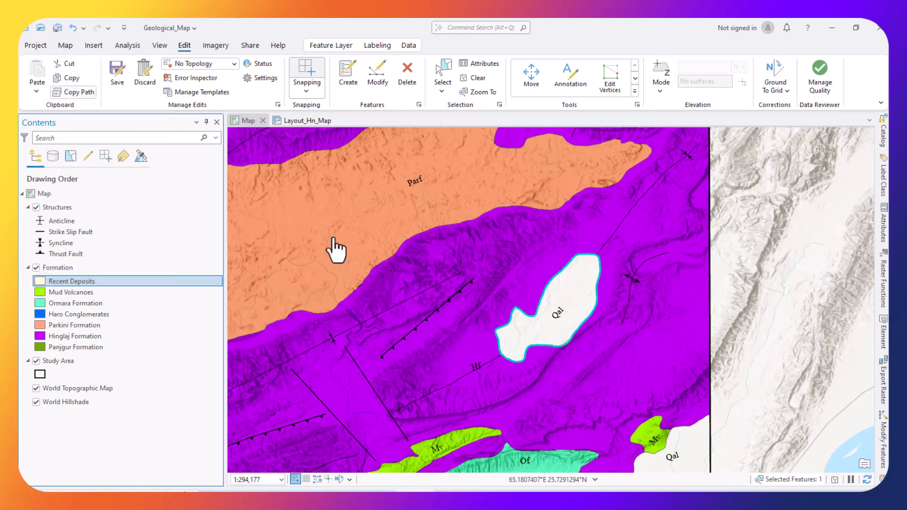
Step: Examine the clipped Recent Deposits and the surrounding formations across the whole study area
scroll(594, 312, down, 2)
drag(469, 339, 544, 328)
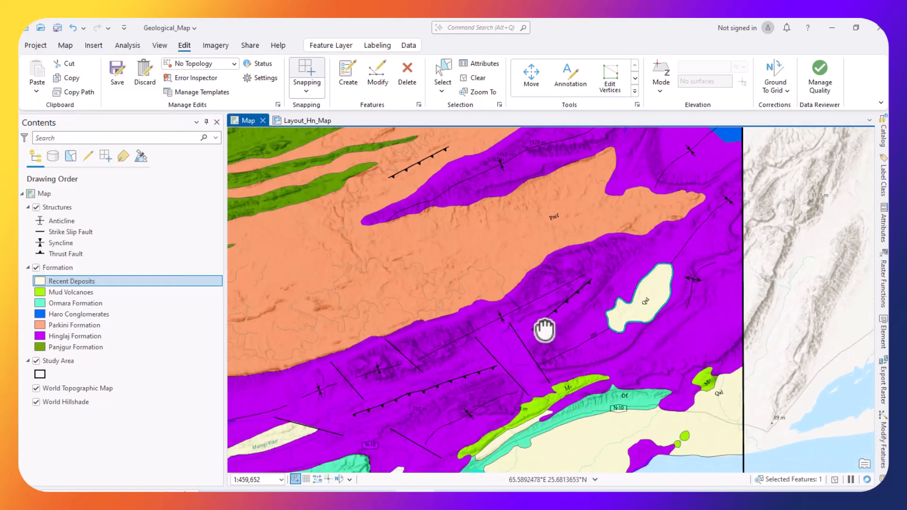
drag(477, 331, 624, 275)
drag(528, 325, 613, 277)
drag(468, 334, 567, 300)
drag(468, 313, 305, 340)
drag(523, 285, 450, 302)
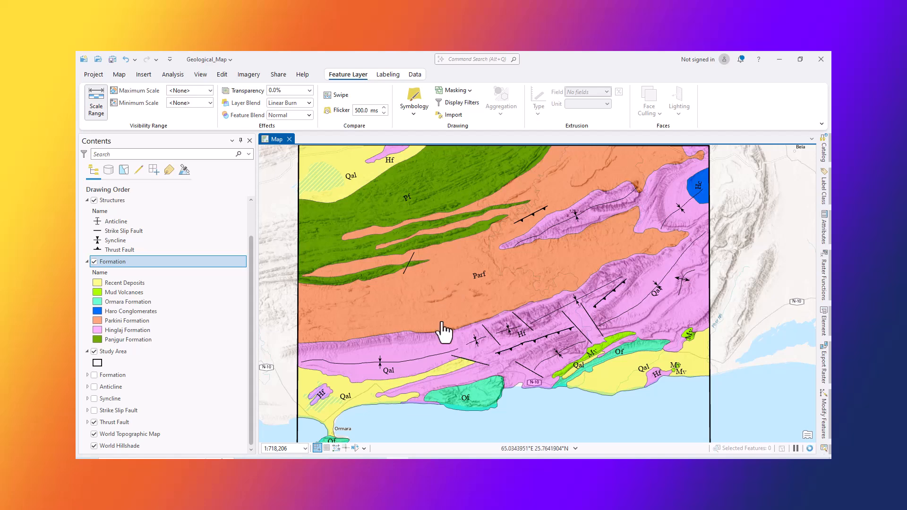
drag(441, 330, 447, 314)
scroll(430, 318, down, 1)
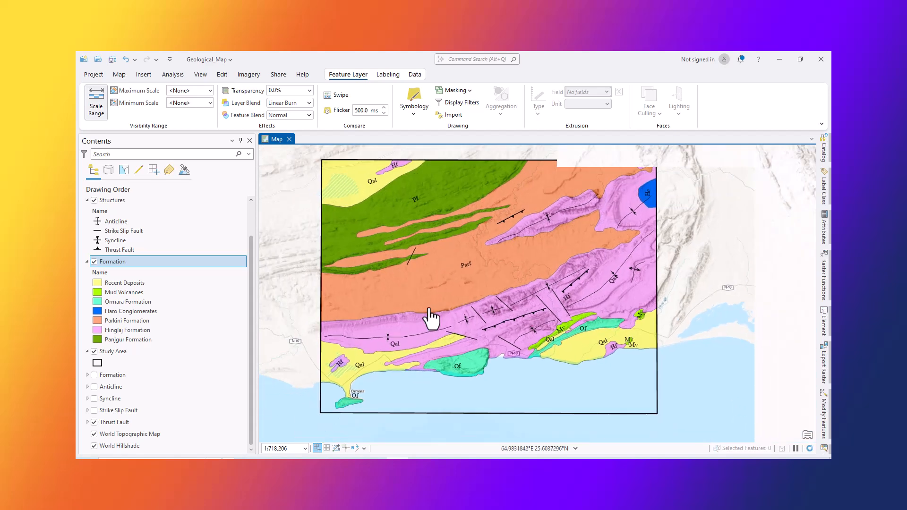
scroll(425, 307, up, 2)
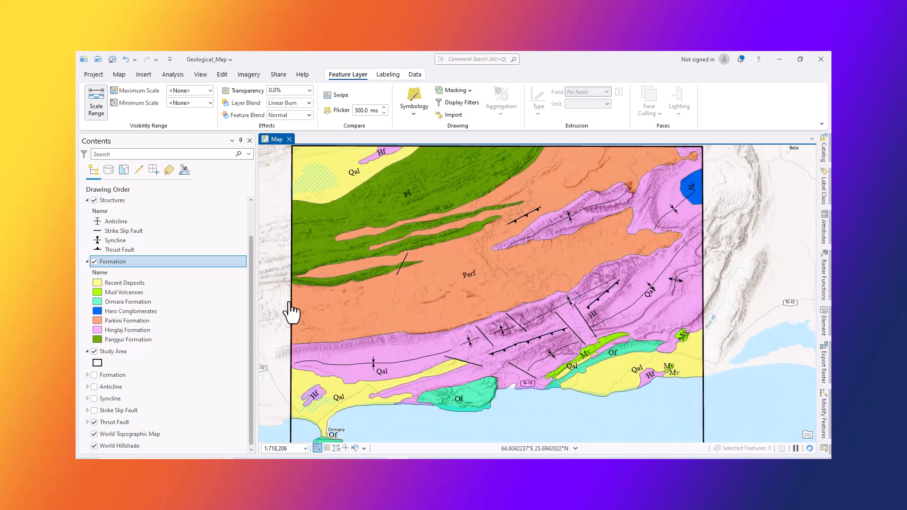
drag(380, 310, 406, 286)
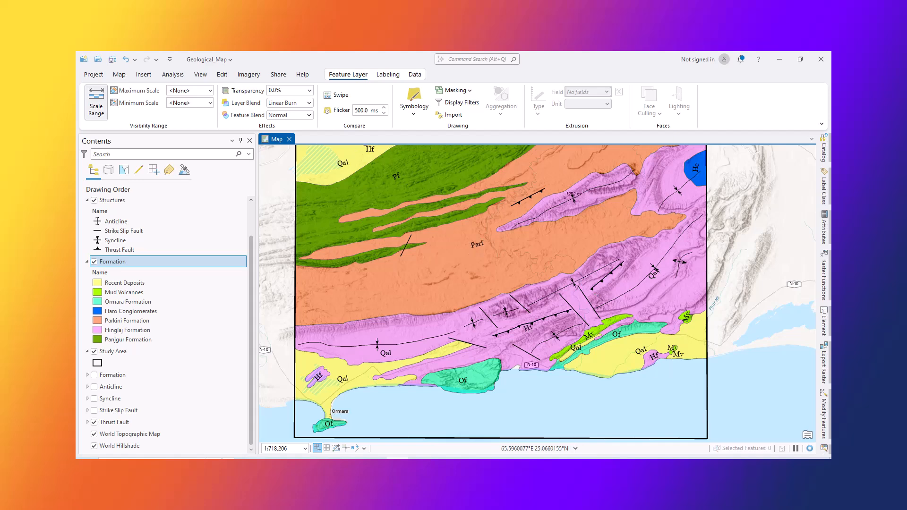
right_click(602, 465)
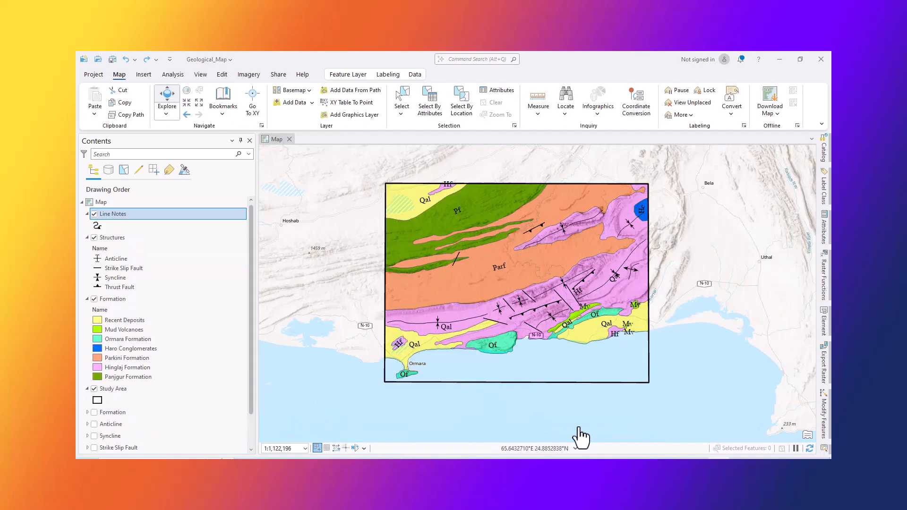
Step: Remove the Line Notes layer from the map
right_click(126, 215)
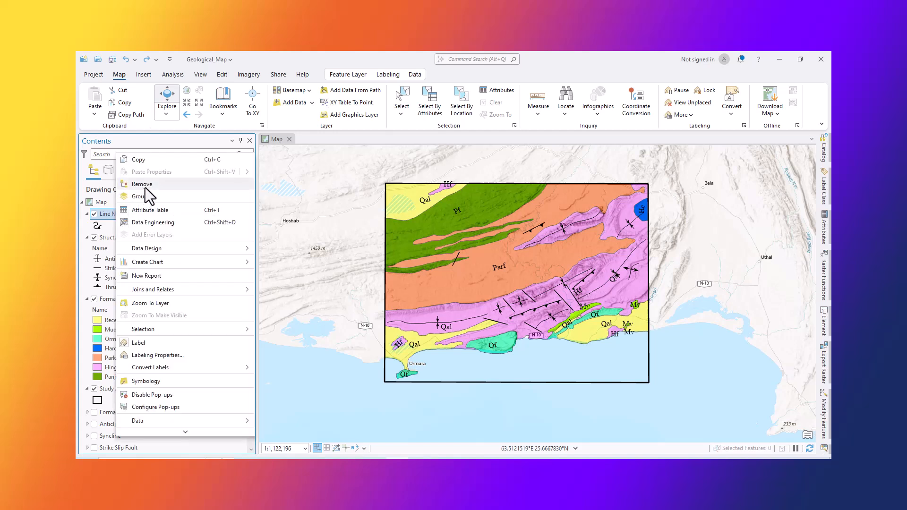
key(Escape)
key(Delete)
Step: Remove the hidden standalone Formation, Anticline, Syncline, Strike Slip Fault and Thrust Fault layers listed below Study Area
scroll(106, 340, down, 1)
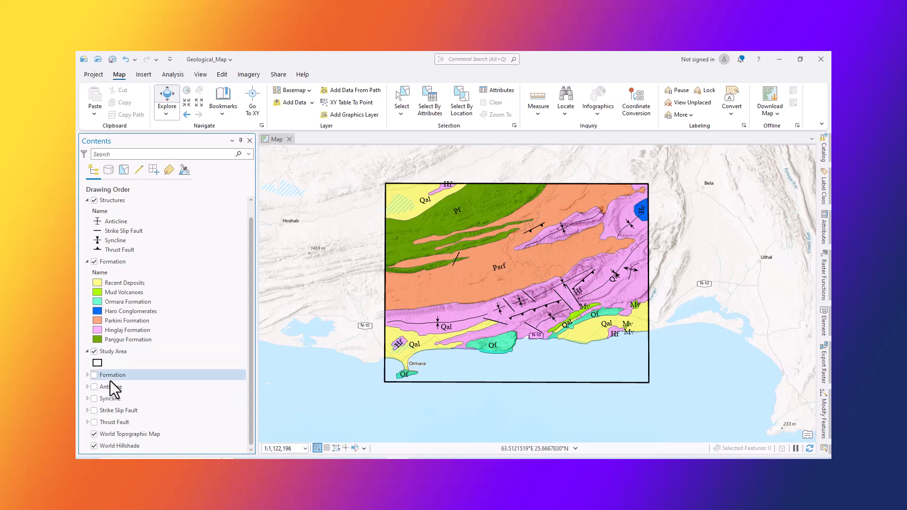
click(112, 376)
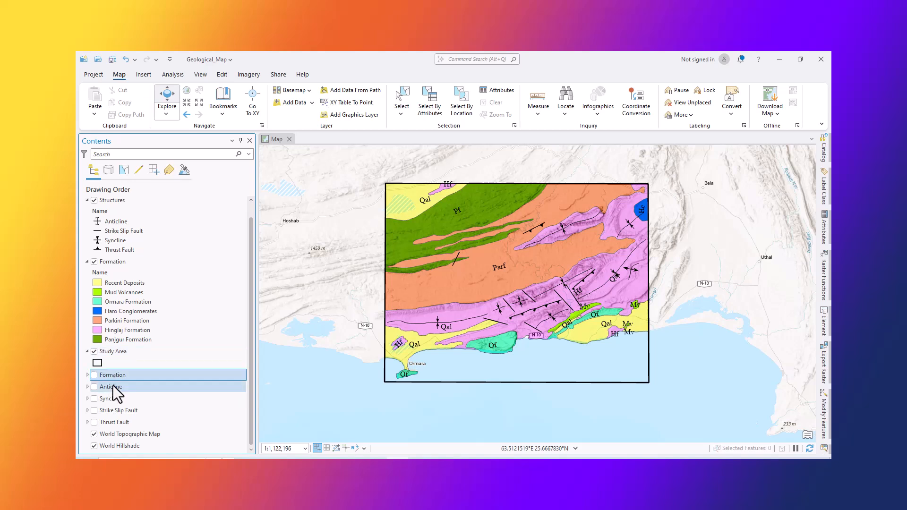
ctrl+click(109, 420)
ctrl+click(113, 413)
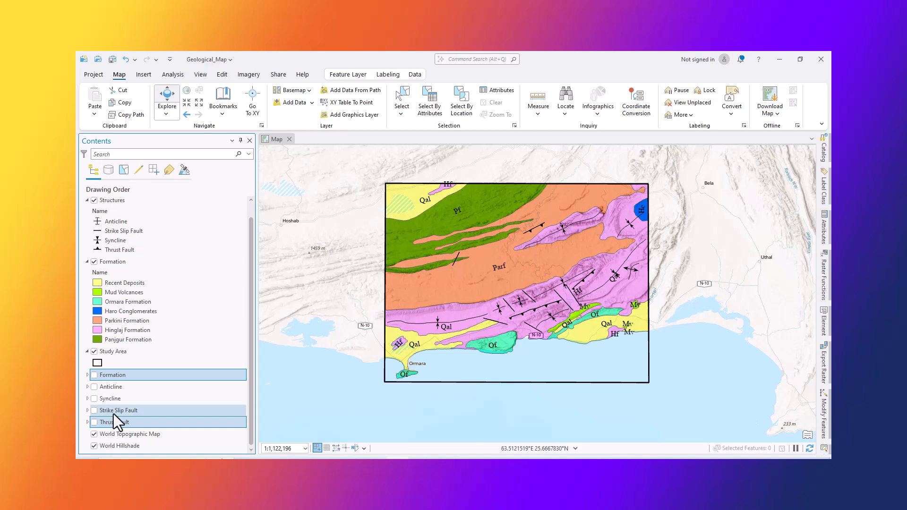
ctrl+click(111, 399)
ctrl+click(121, 389)
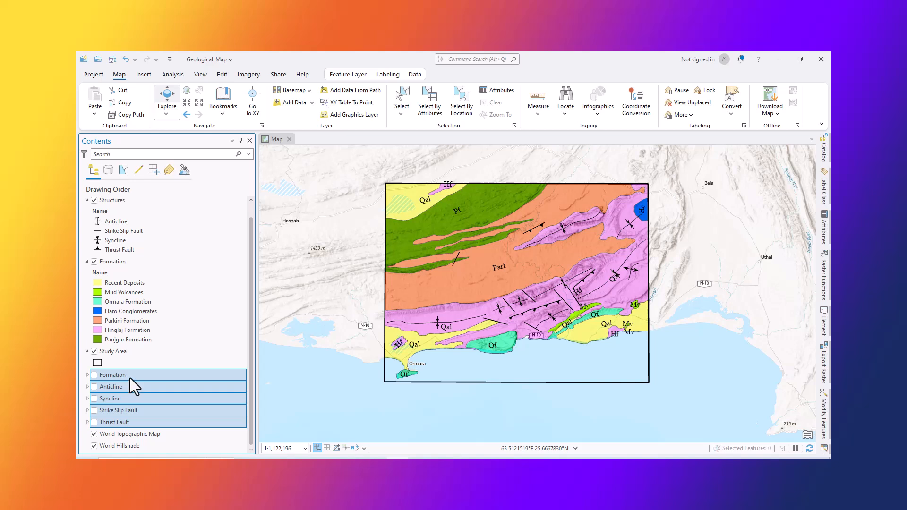
right_click(129, 378)
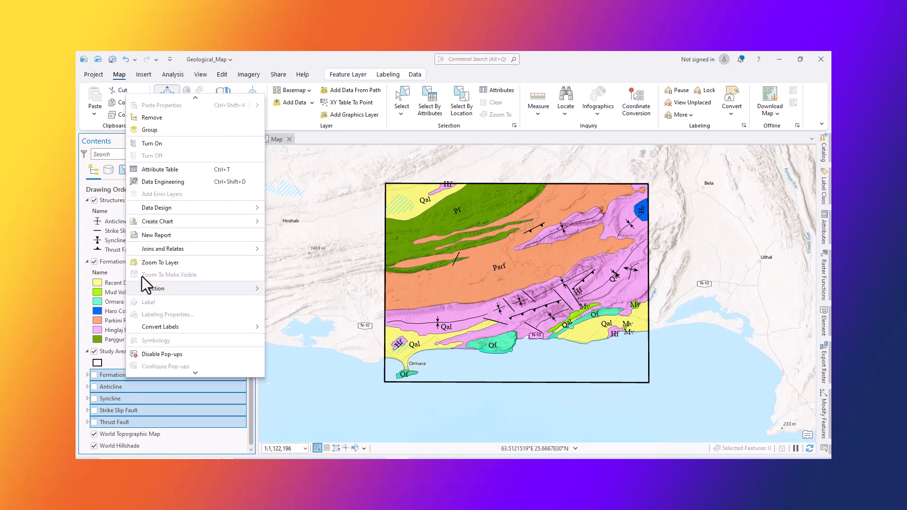
click(174, 121)
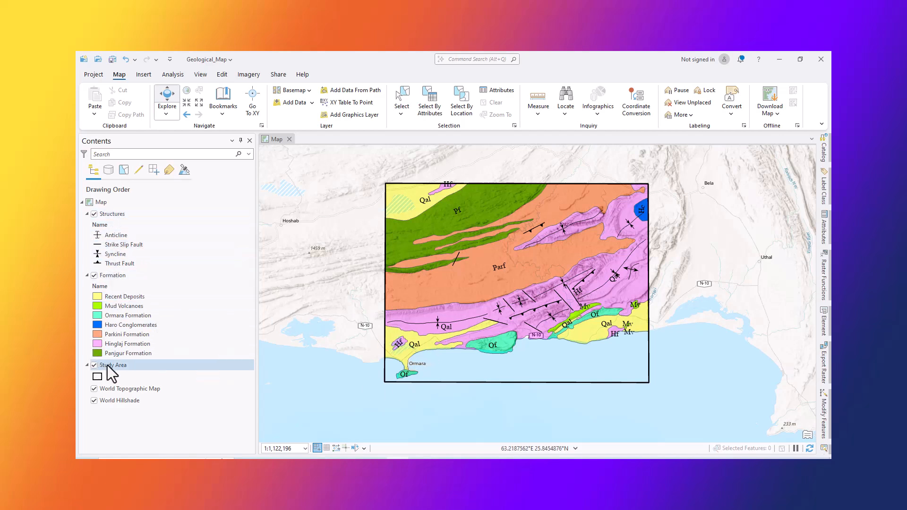
mouse_move(512, 311)
mouse_down()
mouse_move(492, 310)
mouse_move(518, 305)
mouse_up()
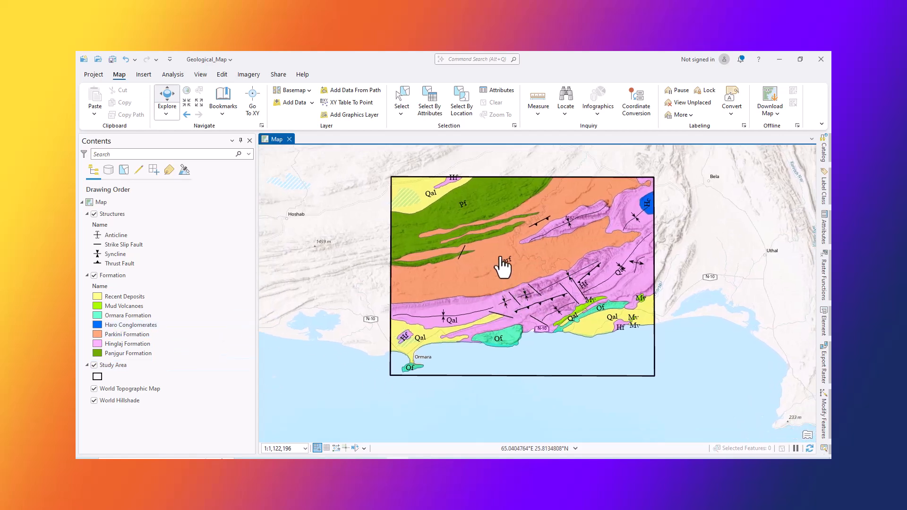
mouse_move(508, 260)
mouse_down()
mouse_move(492, 257)
mouse_move(514, 262)
mouse_up()
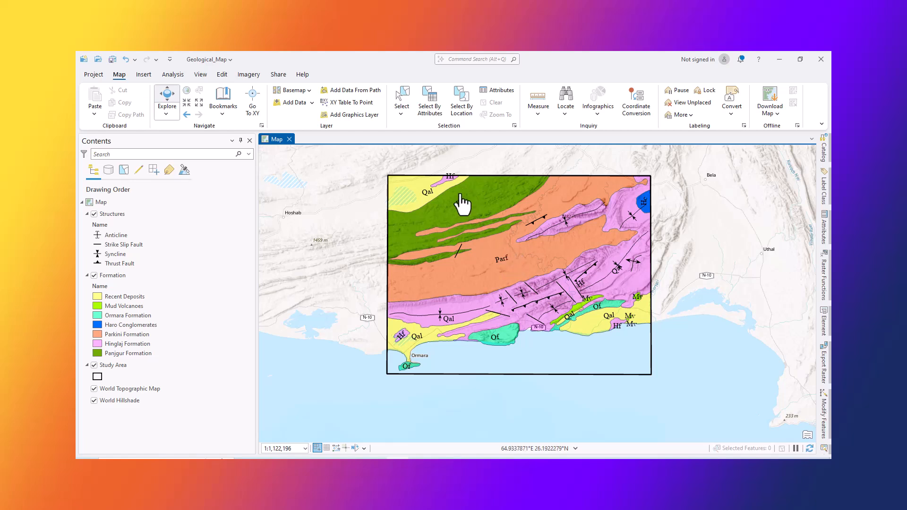
drag(384, 257, 441, 263)
scroll(408, 269, up, 2)
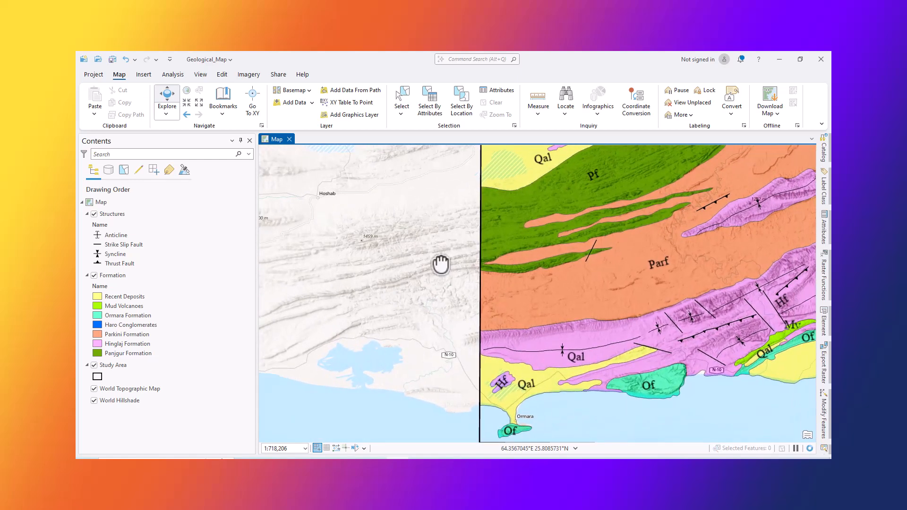
Step: Select the Recent Deposits polygon in the study area's northwest corner and start editing its vertices
click(222, 75)
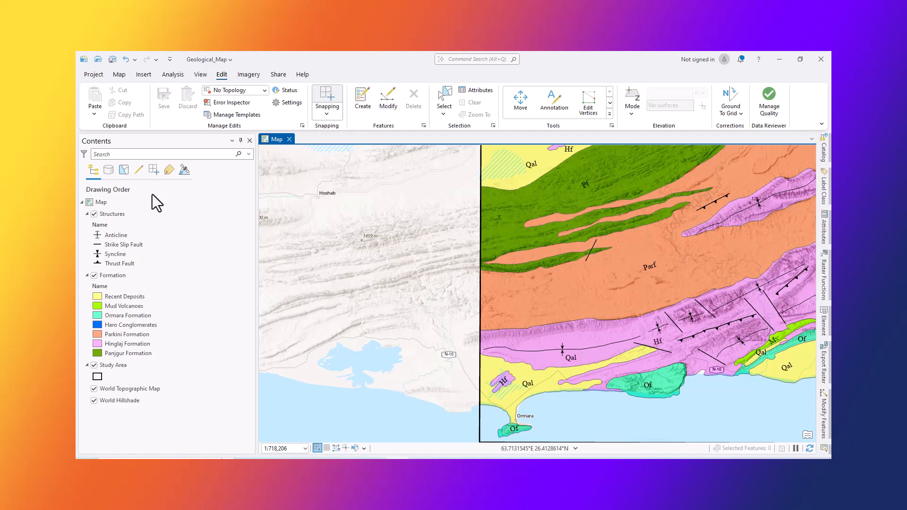
drag(535, 246, 434, 323)
scroll(421, 247, up, 2)
scroll(423, 255, up, 3)
drag(429, 288, 441, 321)
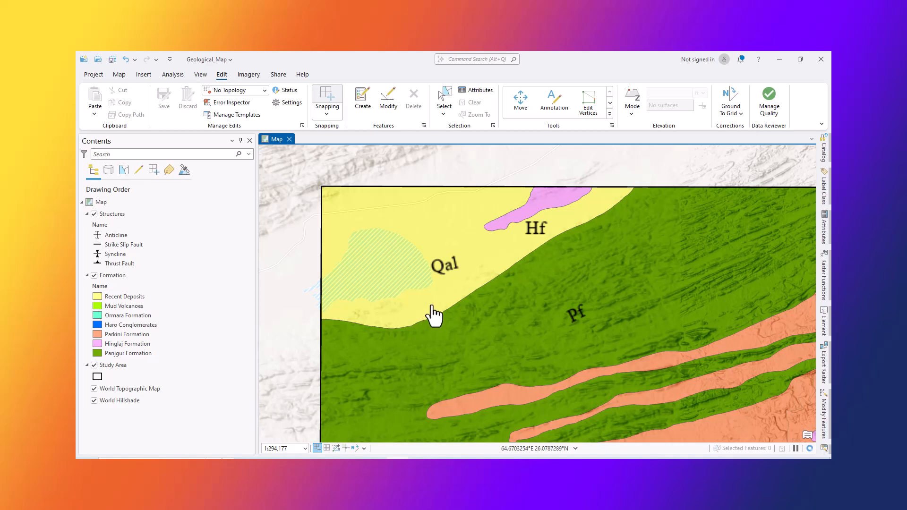
click(444, 91)
click(417, 309)
right_click(418, 309)
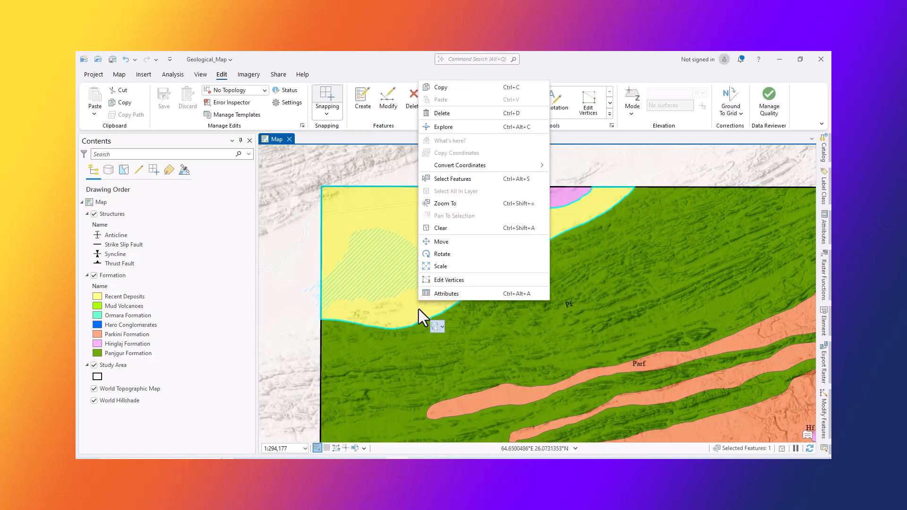
click(445, 282)
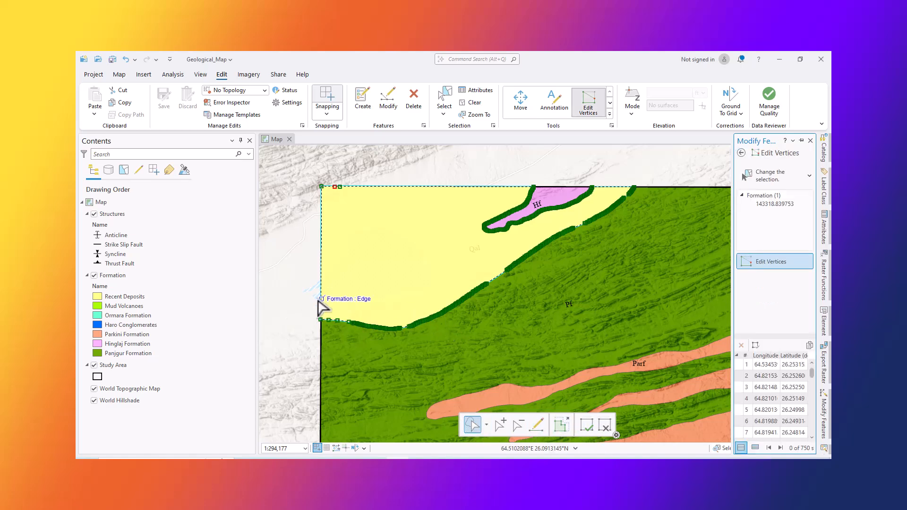
Step: Add two vertices along the polygon's straight western edge, just north of its southwest corner
scroll(321, 308, up, 4)
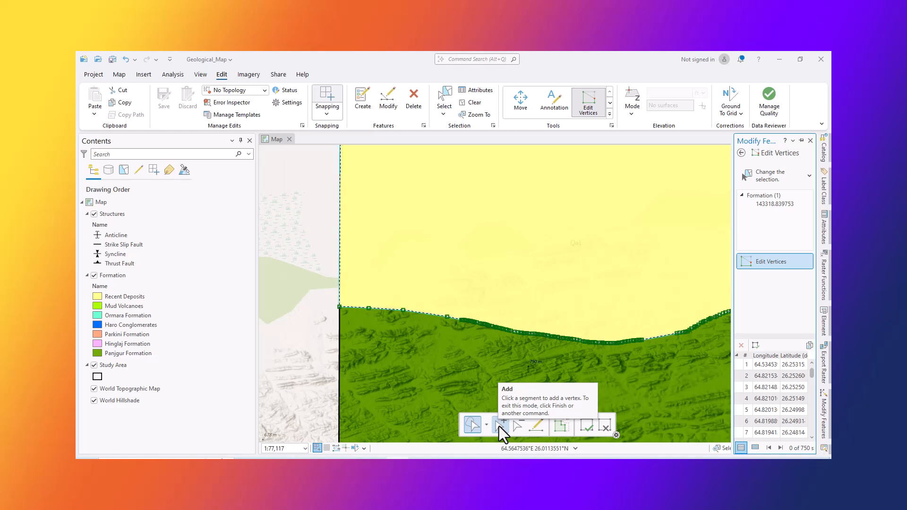
click(499, 426)
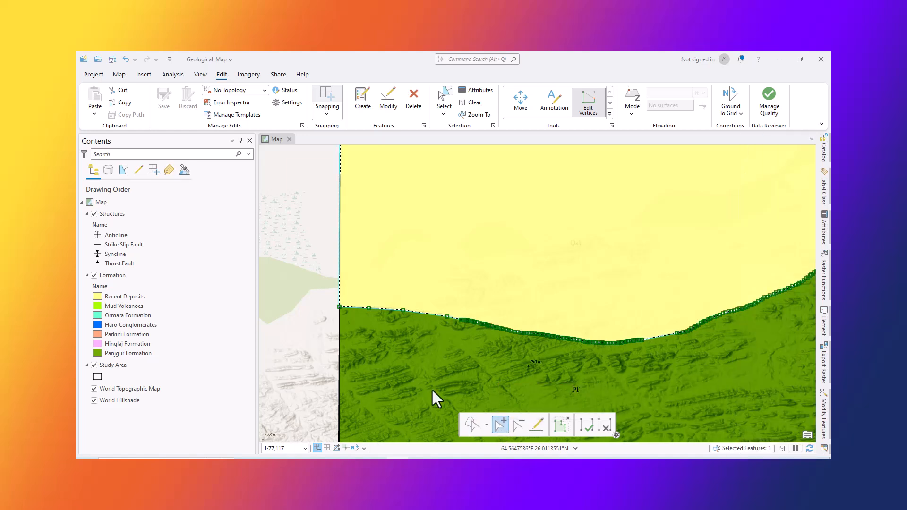
click(340, 255)
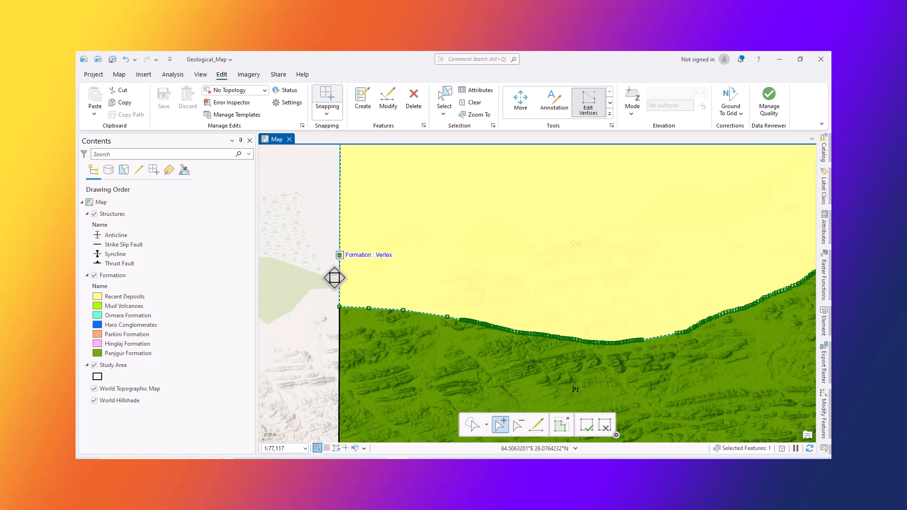
click(340, 220)
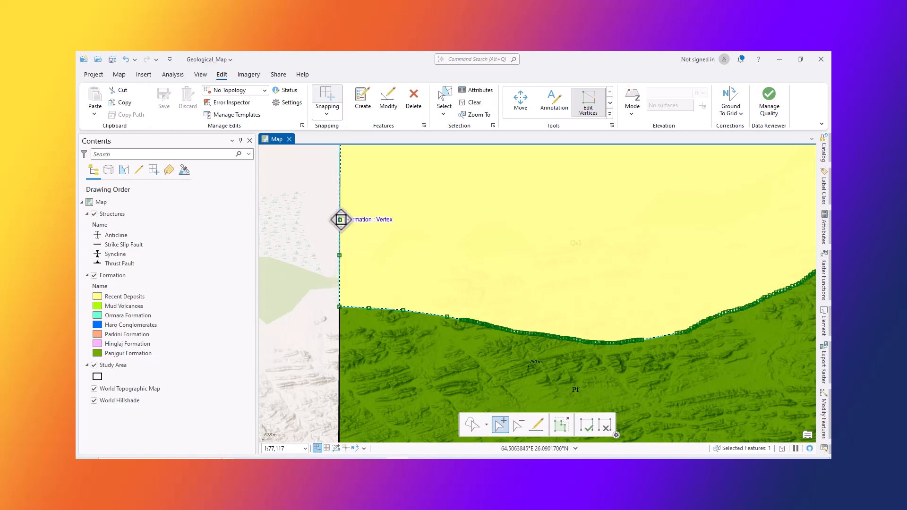
Step: Delete the two vertices just added to the polygon's western edge
click(517, 427)
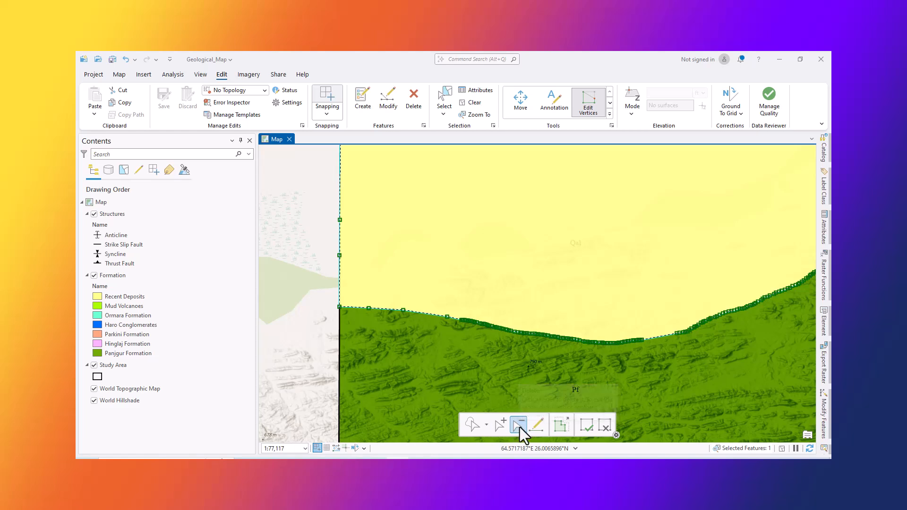
click(340, 220)
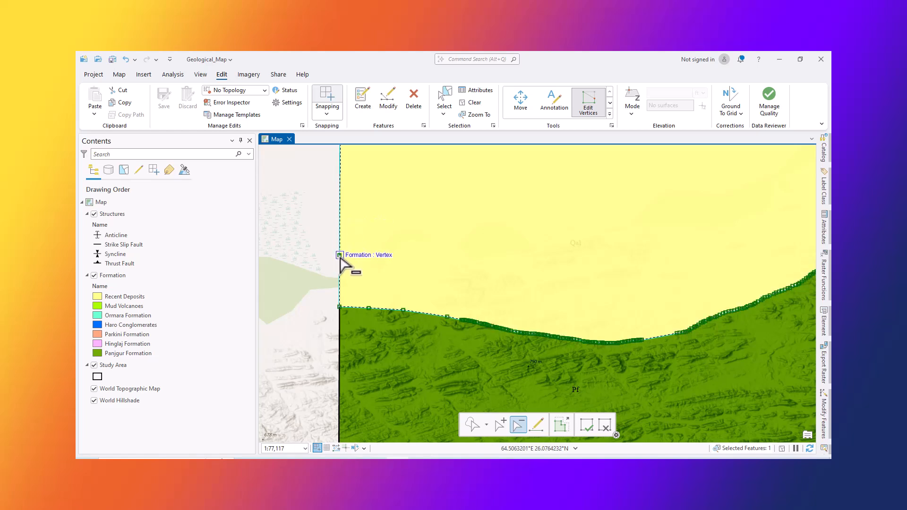
Step: Try to adjust the polygon's southwest corner vertex and discard the uncommitted vertex edits
click(498, 424)
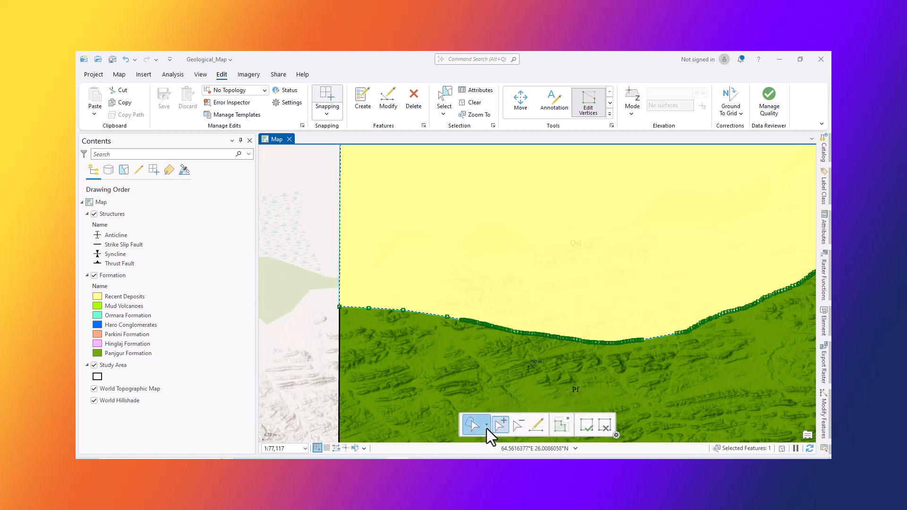
click(486, 427)
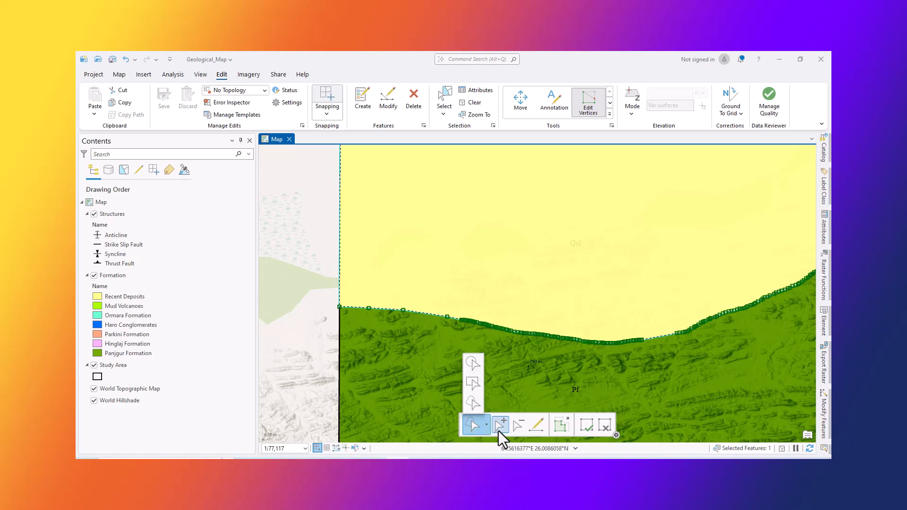
click(499, 424)
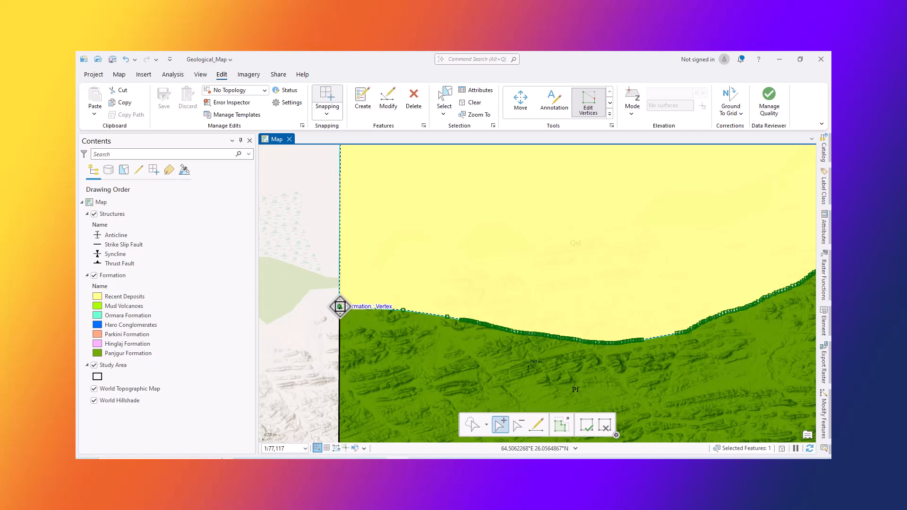
mouse_move(339, 307)
mouse_down()
mouse_move(310, 309)
mouse_move(340, 307)
mouse_up()
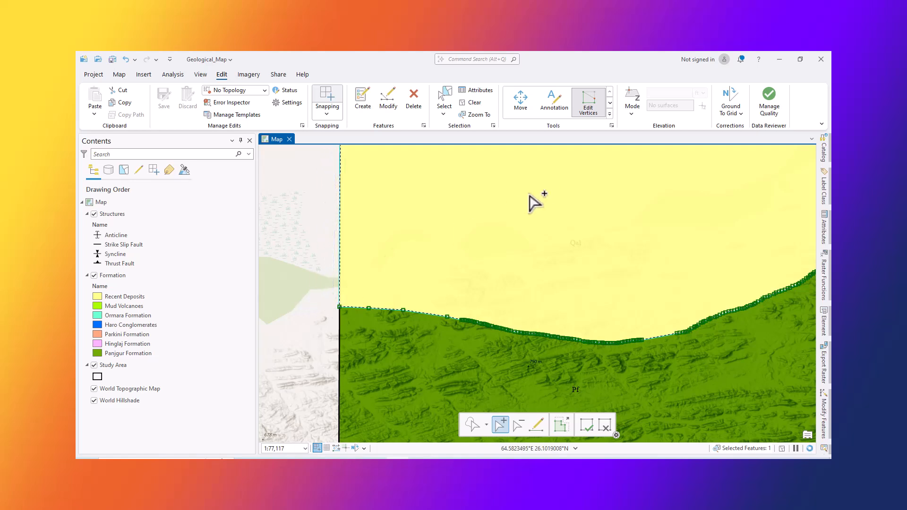
click(604, 425)
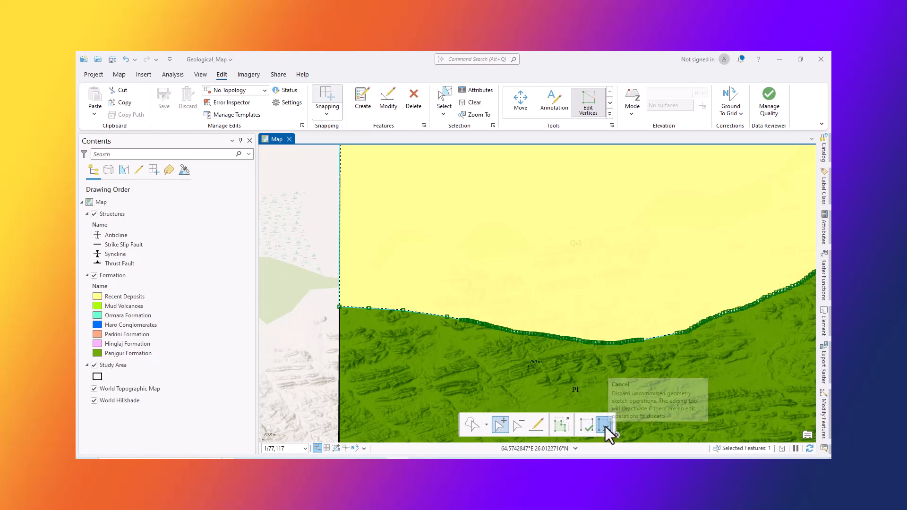